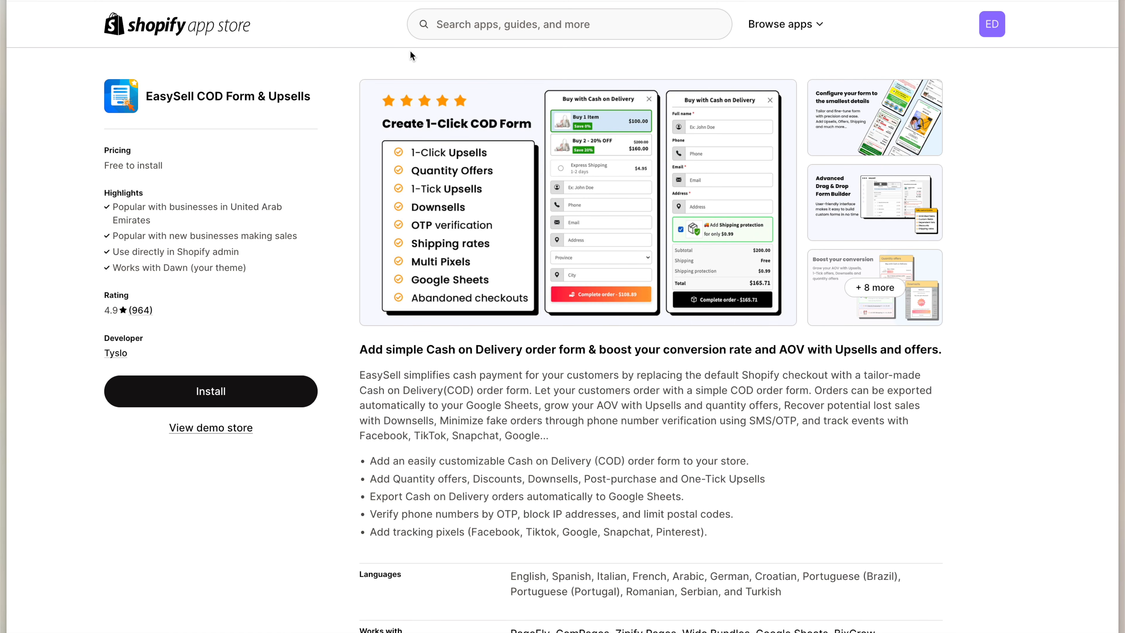
Install EasySell COD Form & Upsells from the App Store and approve its data access
click(242, 390)
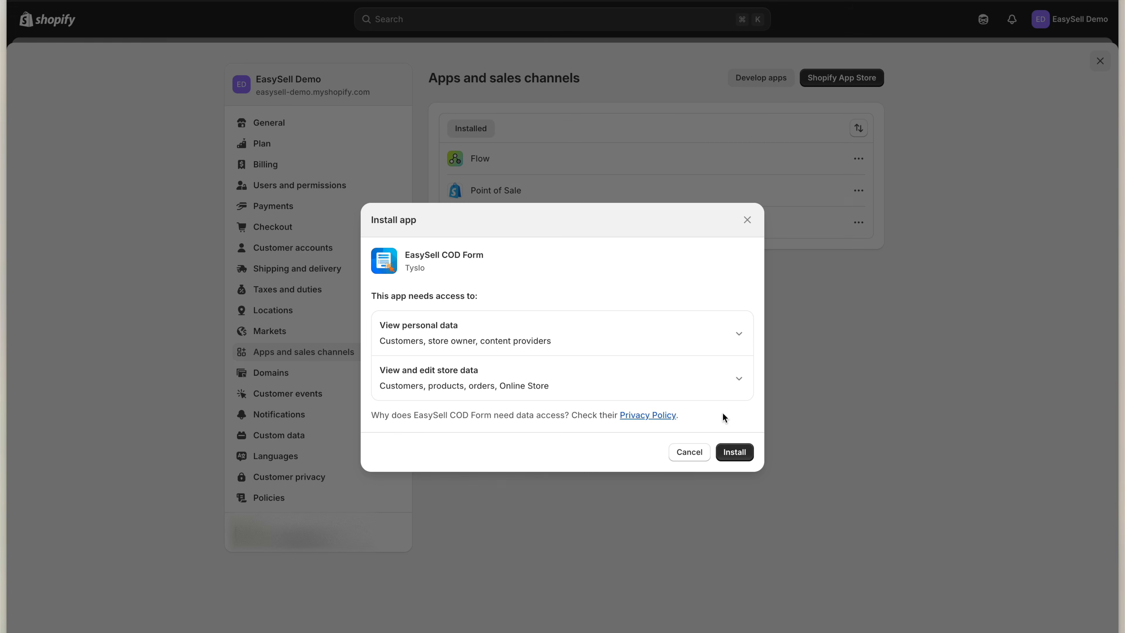
click(745, 452)
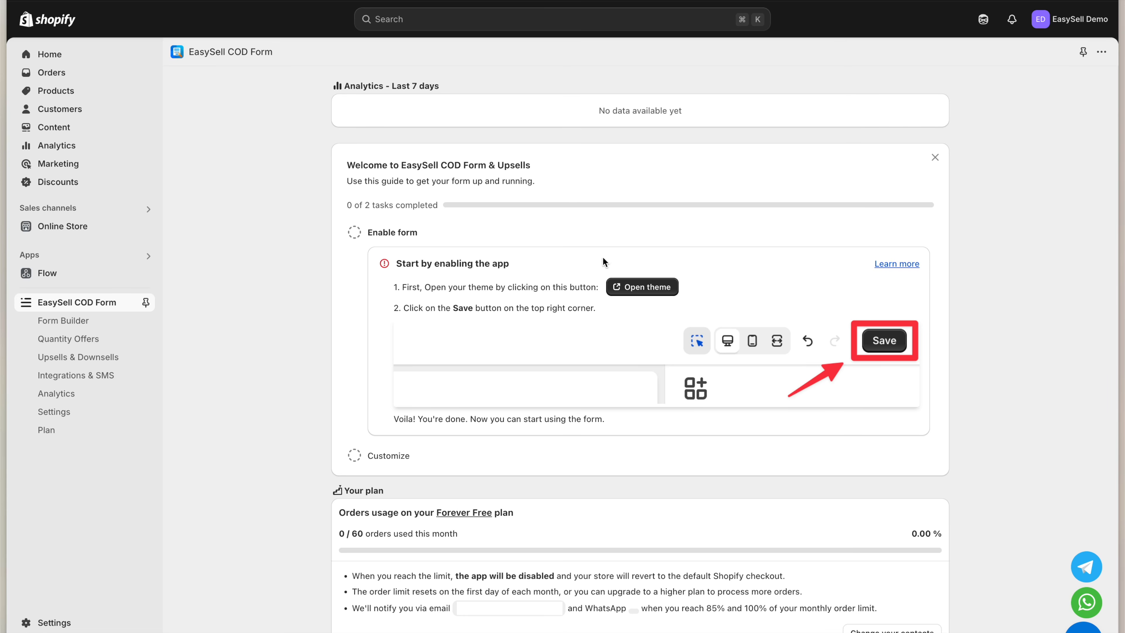
Turn on the EasySell COD Form app embed in the live theme, save it, and return to the app
click(632, 289)
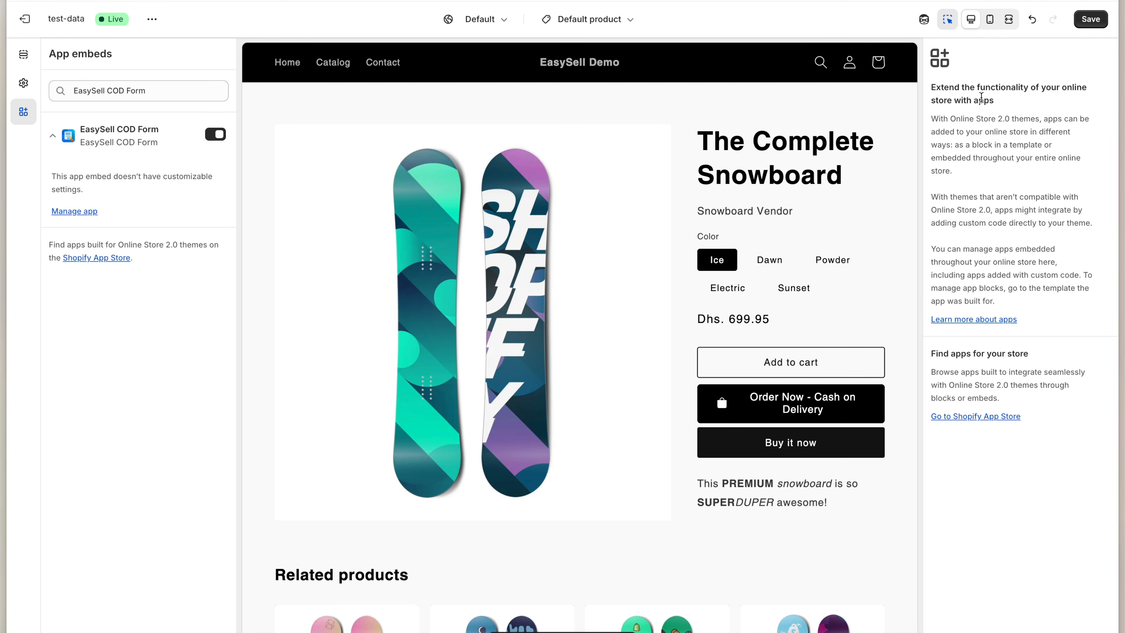
click(1093, 20)
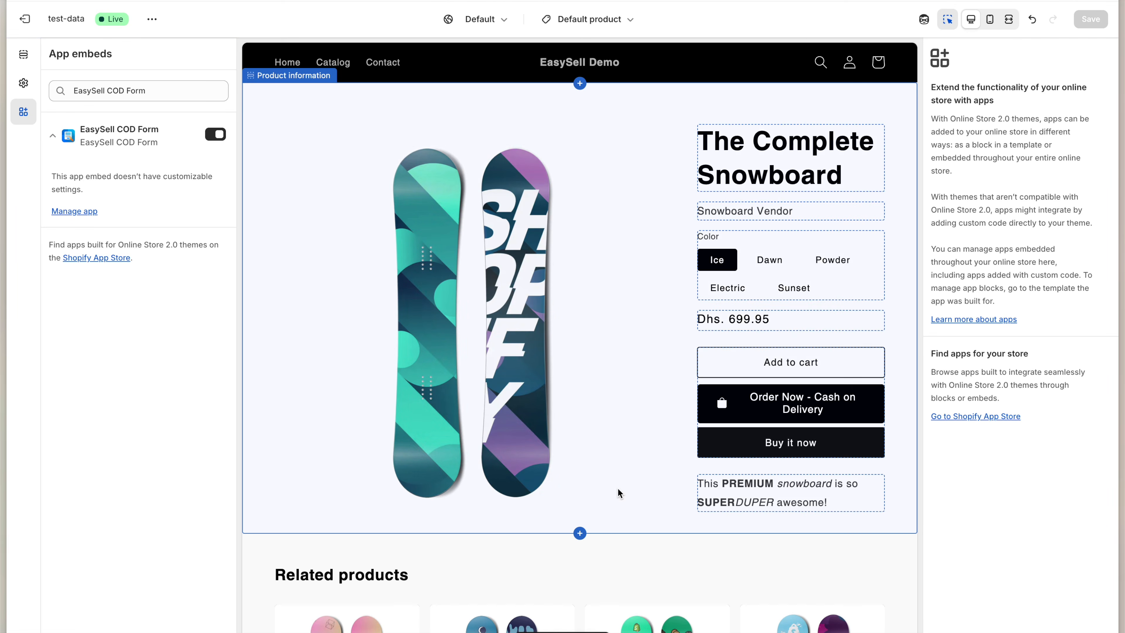
key(super+w)
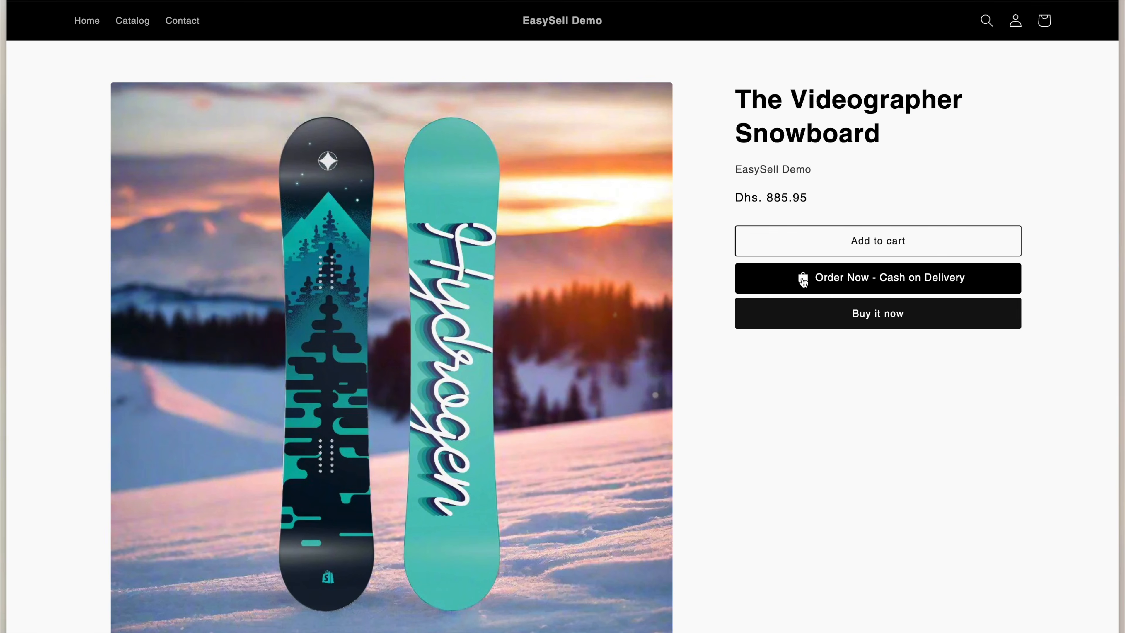
Preview the storefront form, then set Form type to Embedded Form in Form Builder and save
click(801, 278)
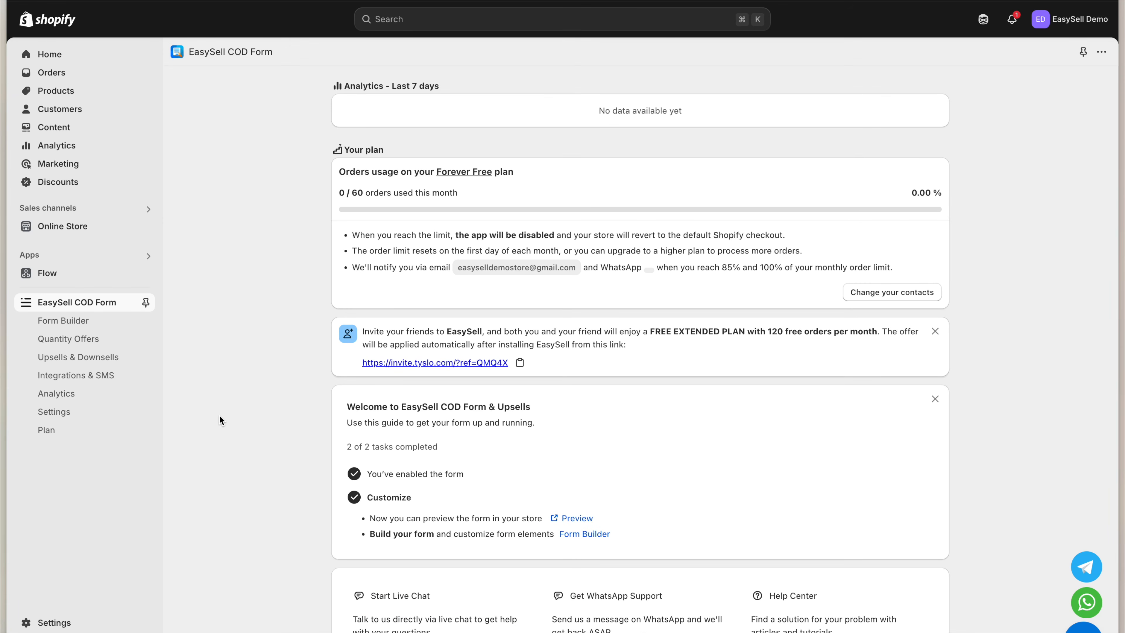
click(86, 322)
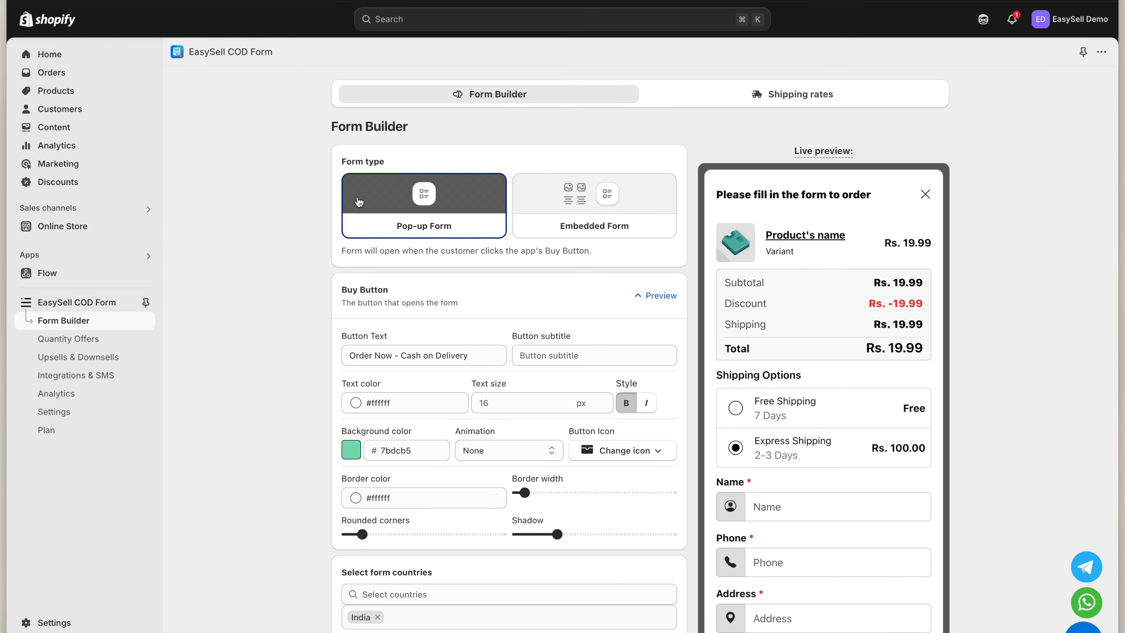
click(718, 105)
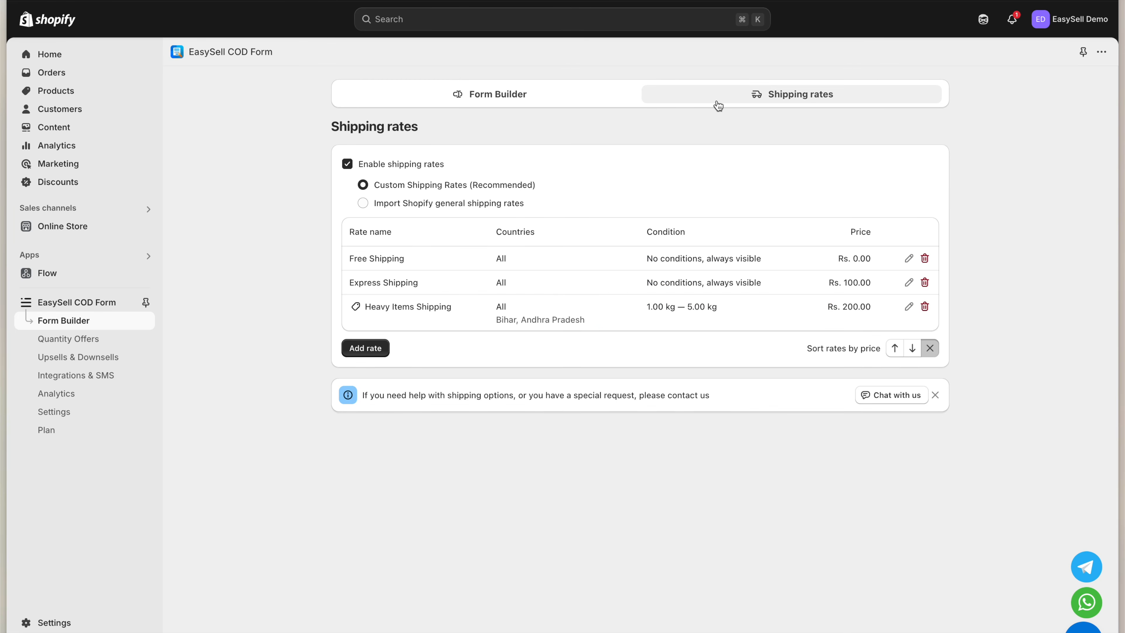
click(558, 96)
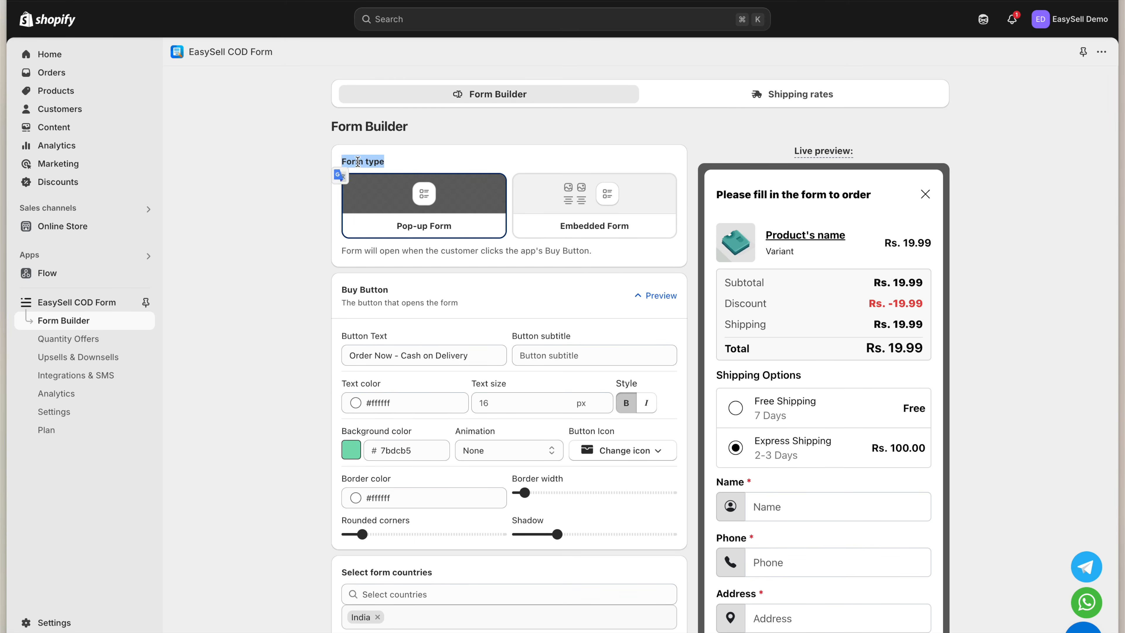
click(555, 215)
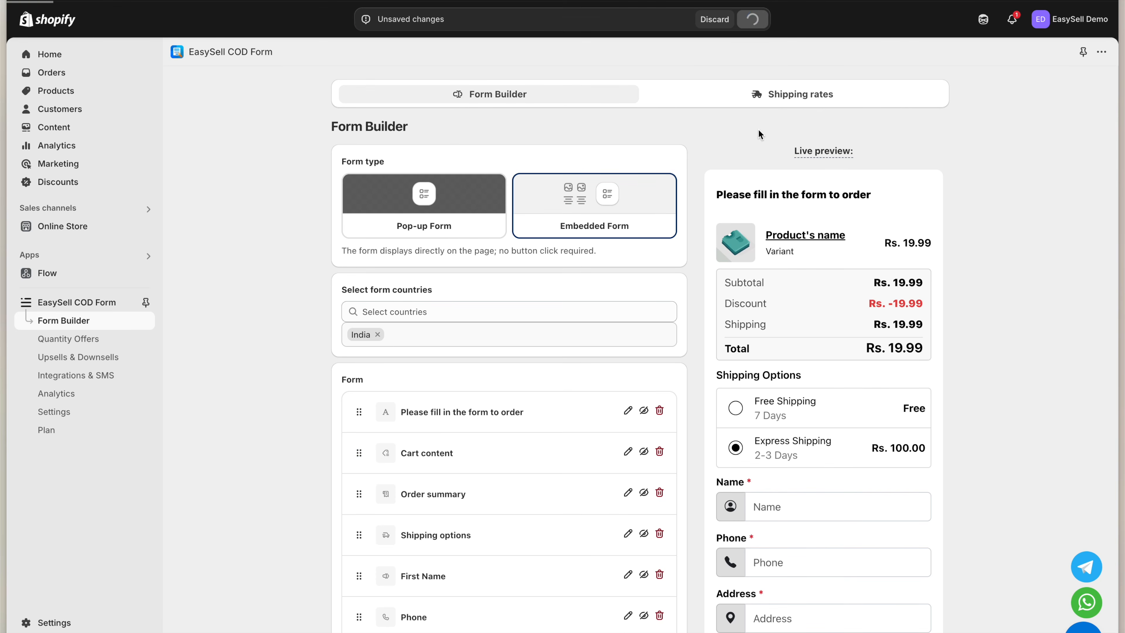
click(752, 19)
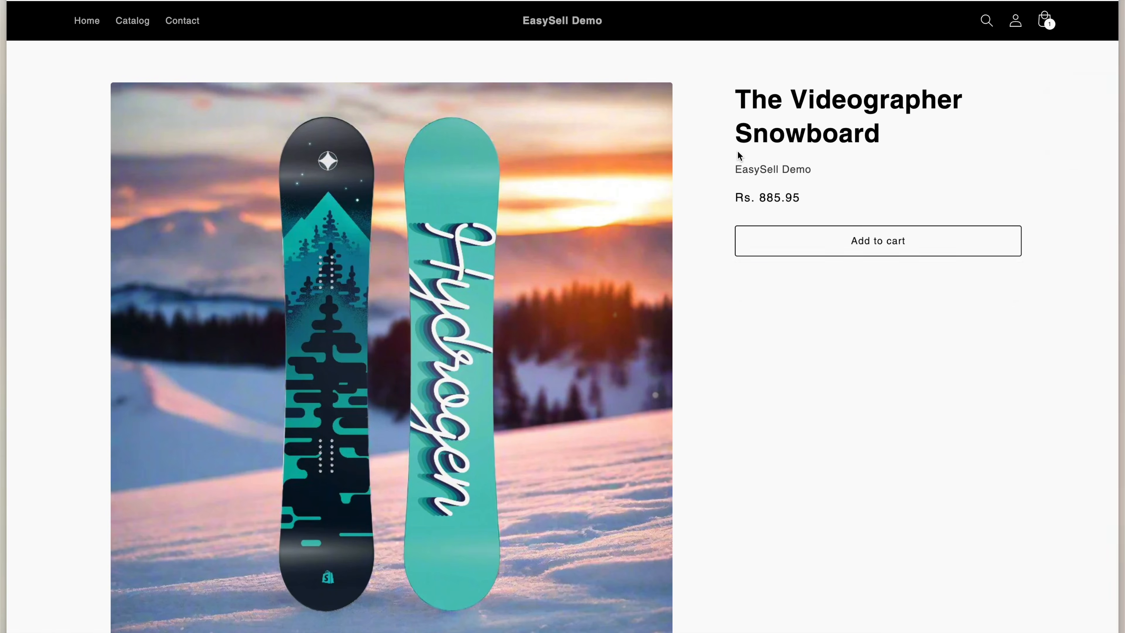
Switch the form type back to Pop-up Form, save, and test Order Now on the storefront
scroll(803, 301, down, 2)
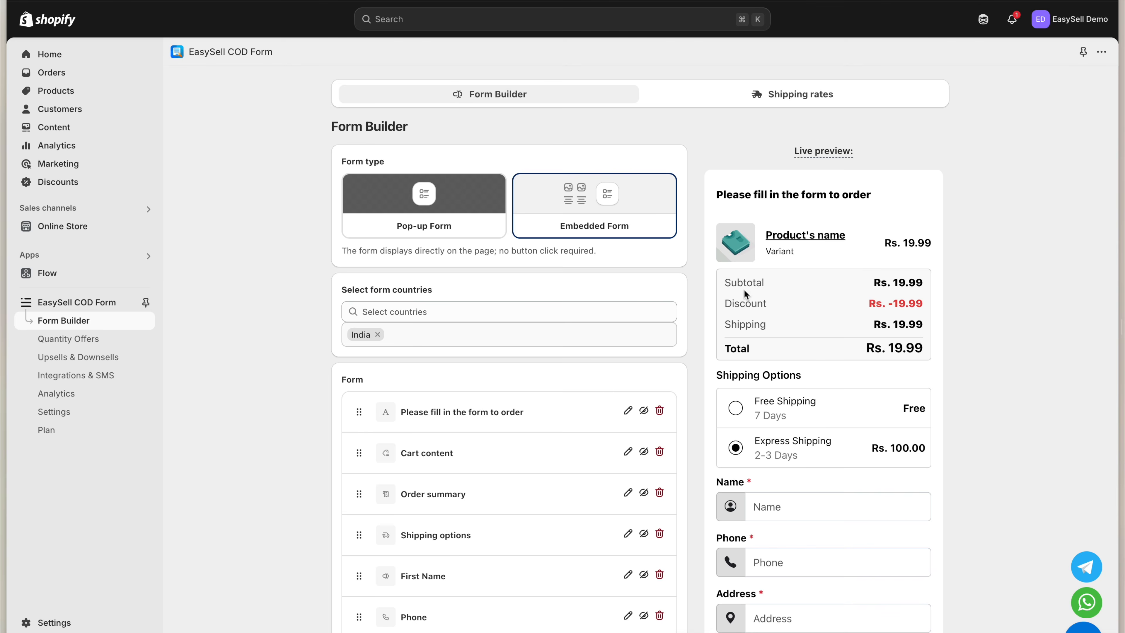
click(448, 208)
click(751, 19)
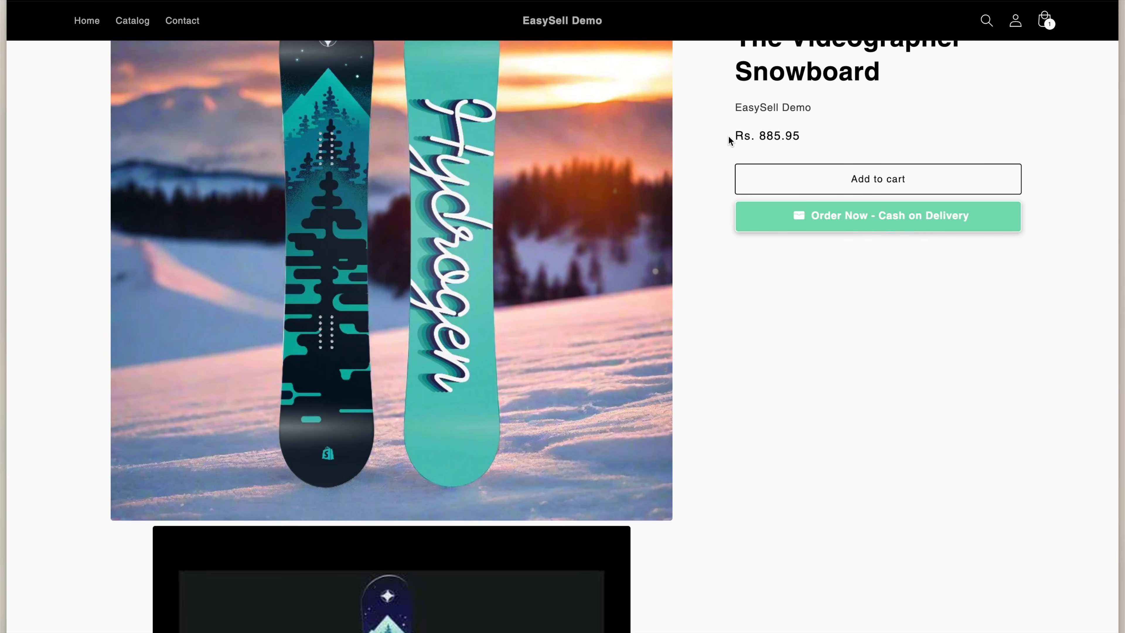
click(811, 225)
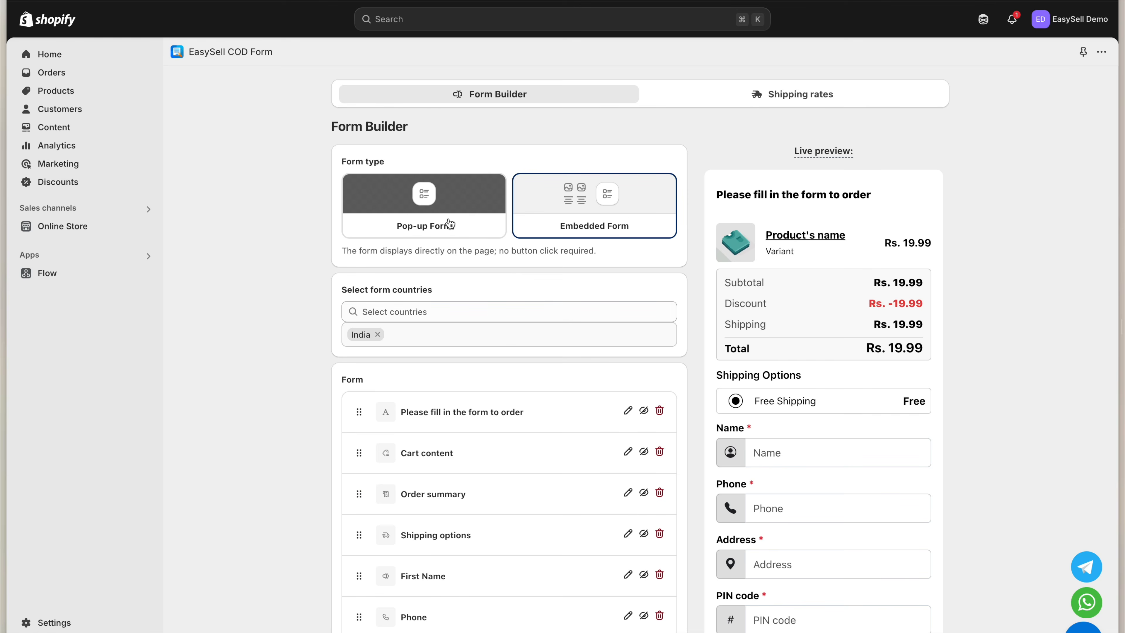
Return to the form builder and switch to the Buy Button Preview
click(447, 221)
scroll(354, 204, down, 3)
click(345, 209)
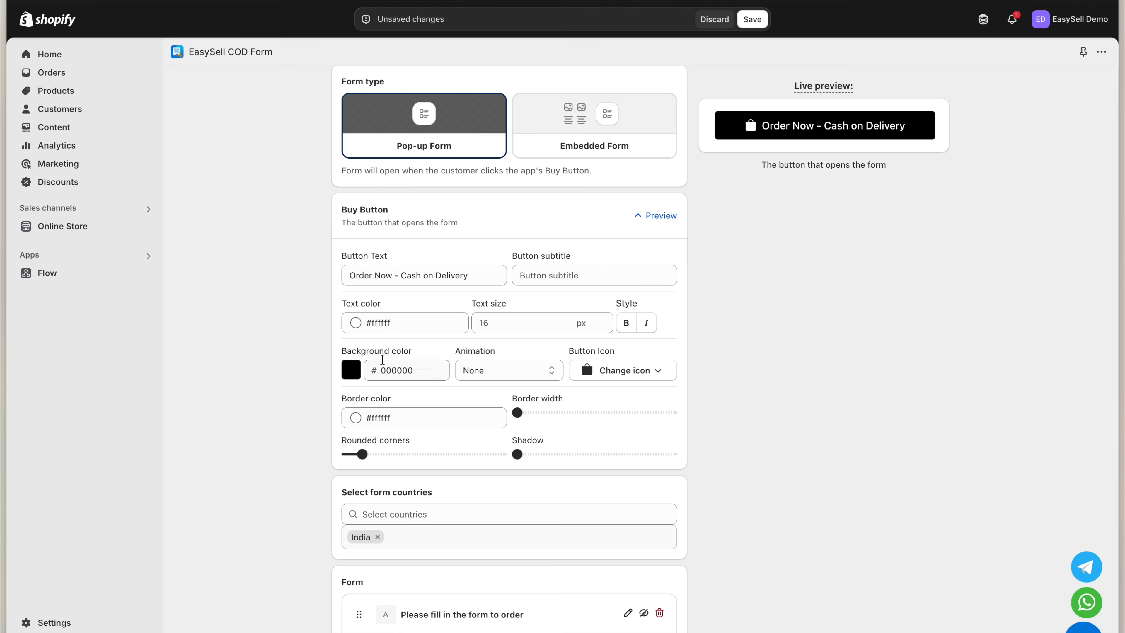
Style the buy button green 7bdcb5 and bold, with envelope icon, border width 1 and shadow; save
click(350, 370)
click(350, 586)
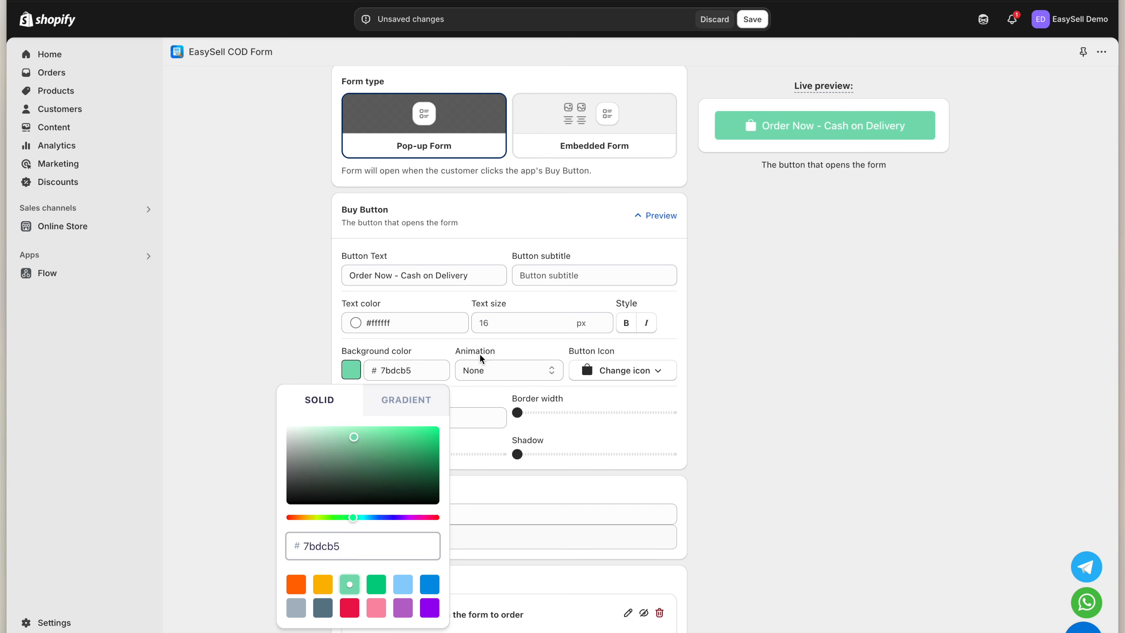
click(626, 324)
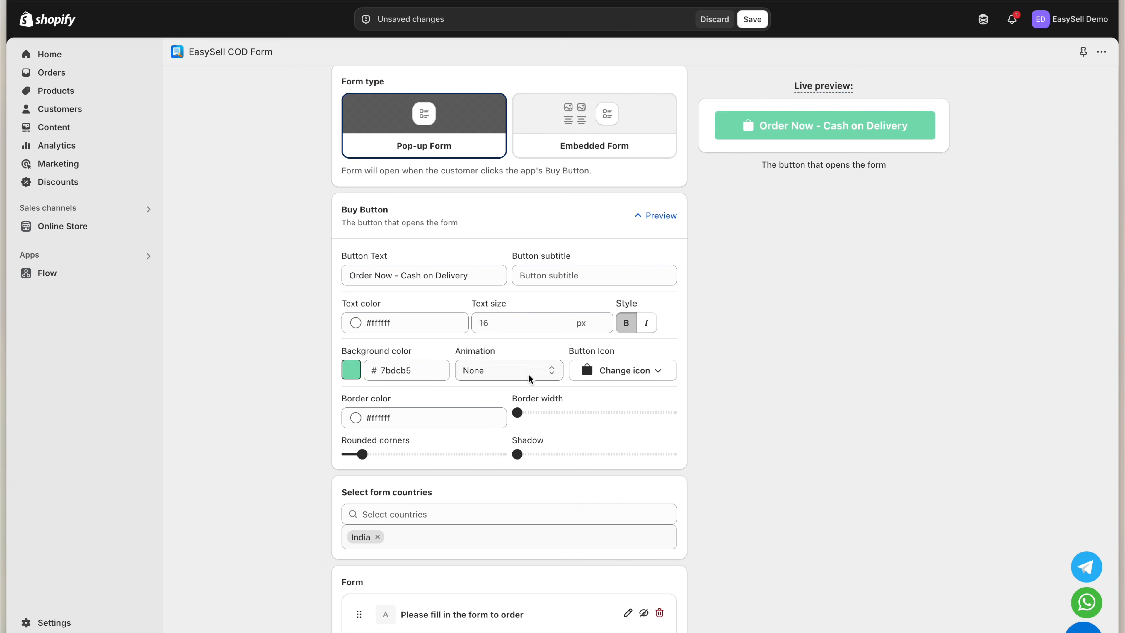
click(625, 372)
click(567, 459)
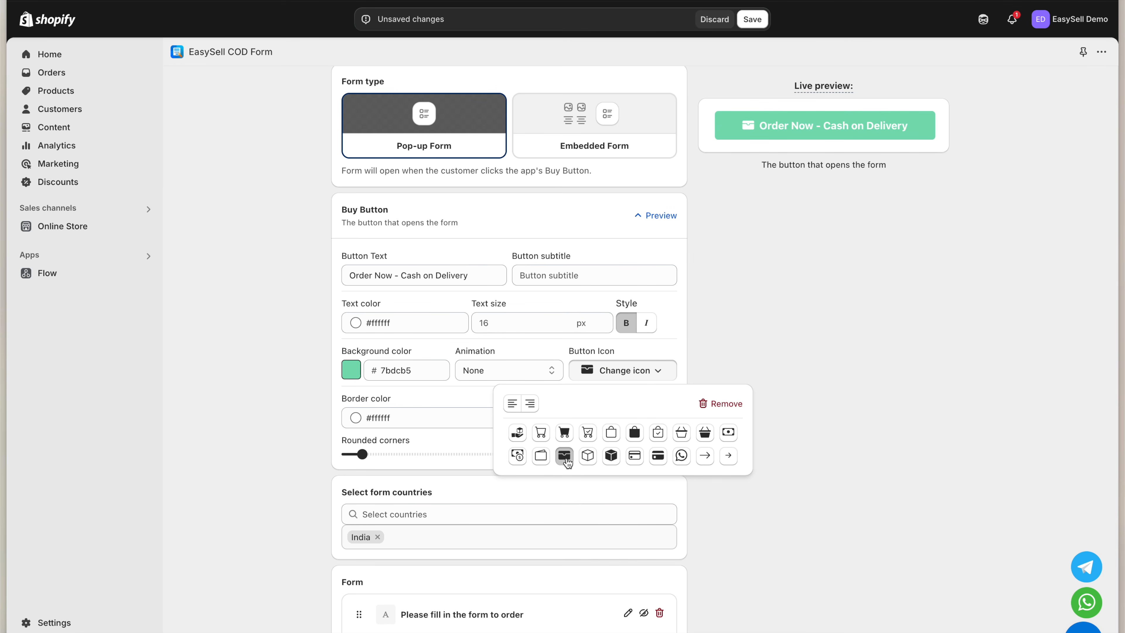
click(525, 413)
drag(516, 453, 557, 453)
click(752, 19)
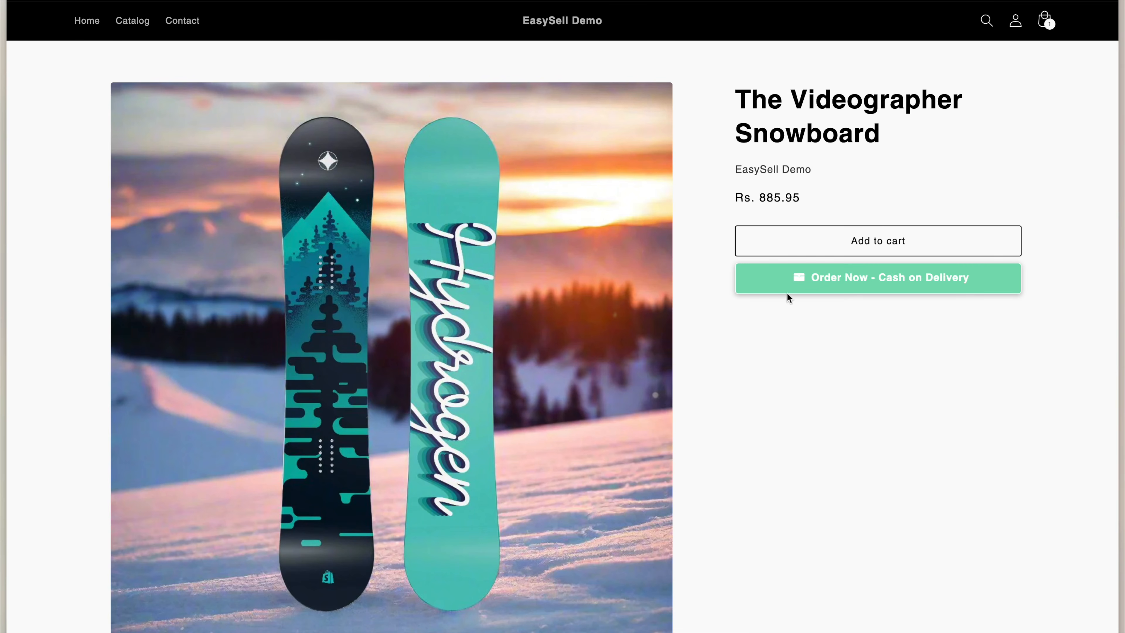
click(791, 280)
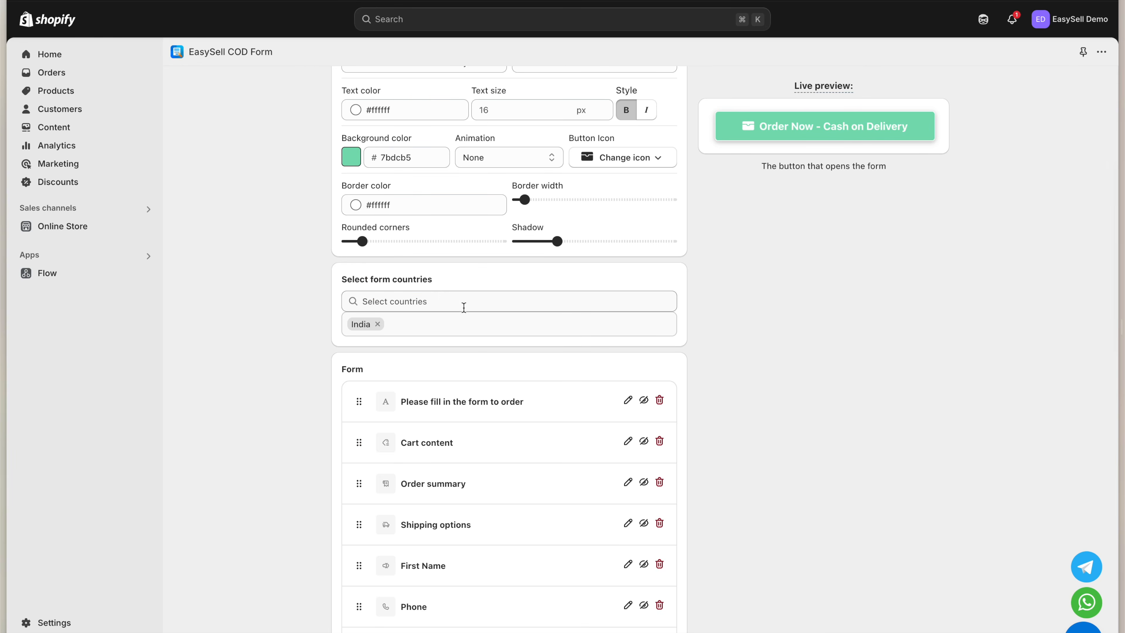
Set the form countries to Pakistan only, removing India
click(461, 301)
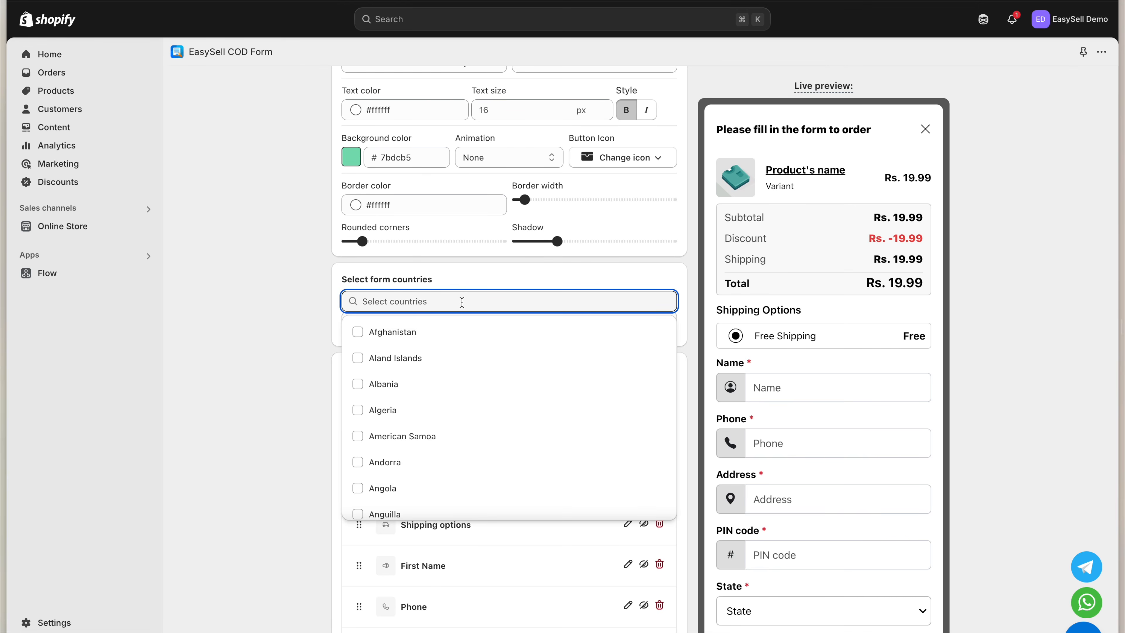
text(paki)
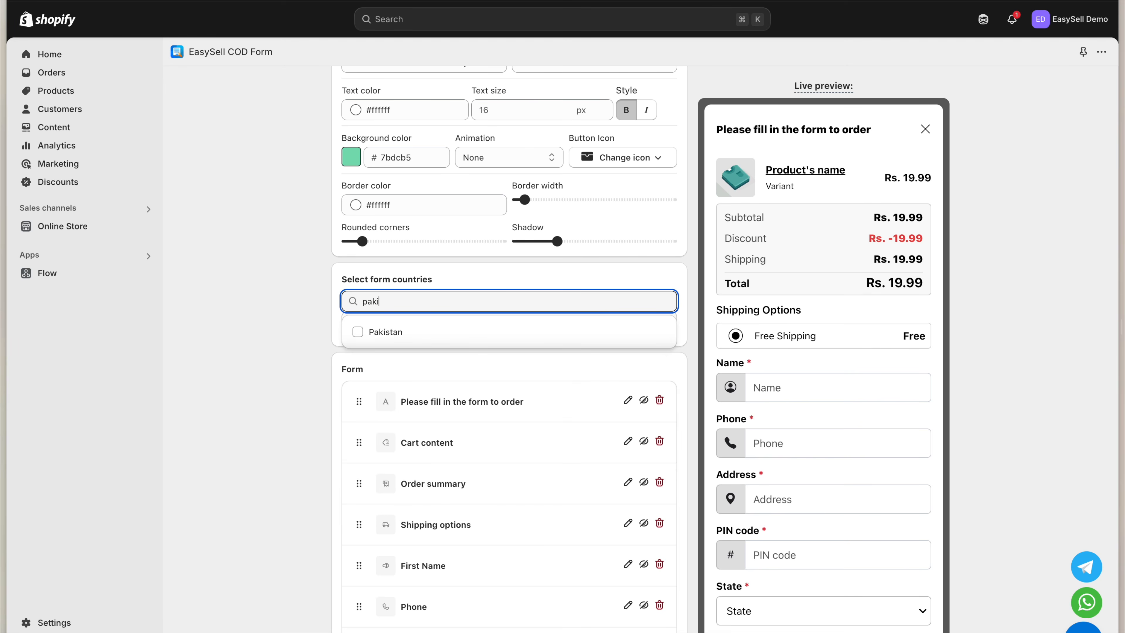
click(460, 336)
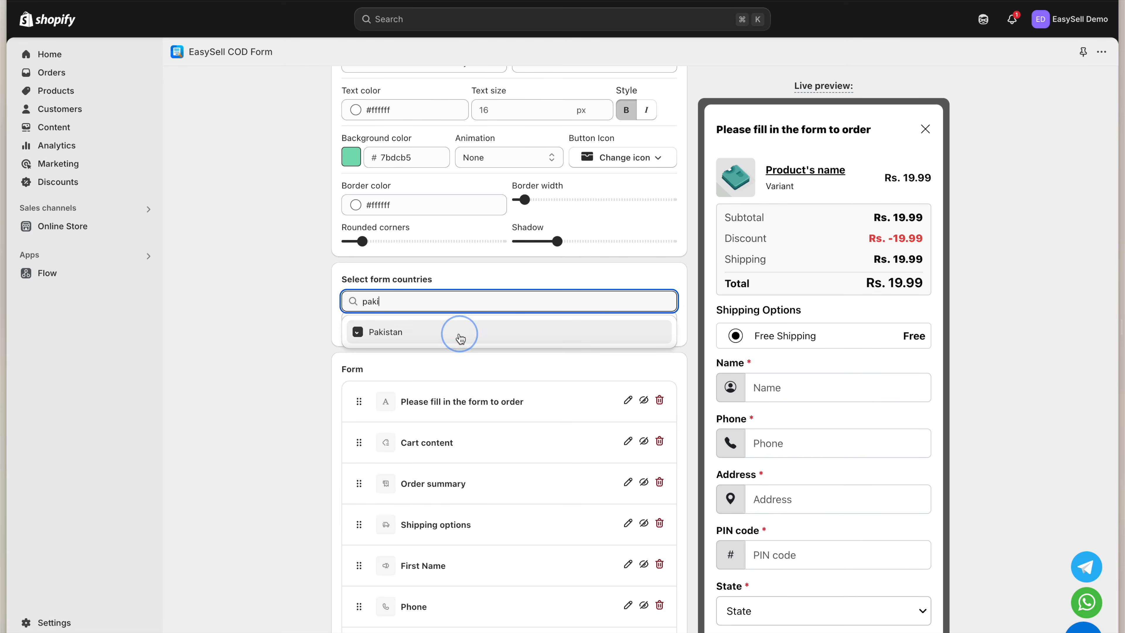
click(264, 349)
scroll(302, 401, down, 2)
click(378, 230)
scroll(295, 424, down, 4)
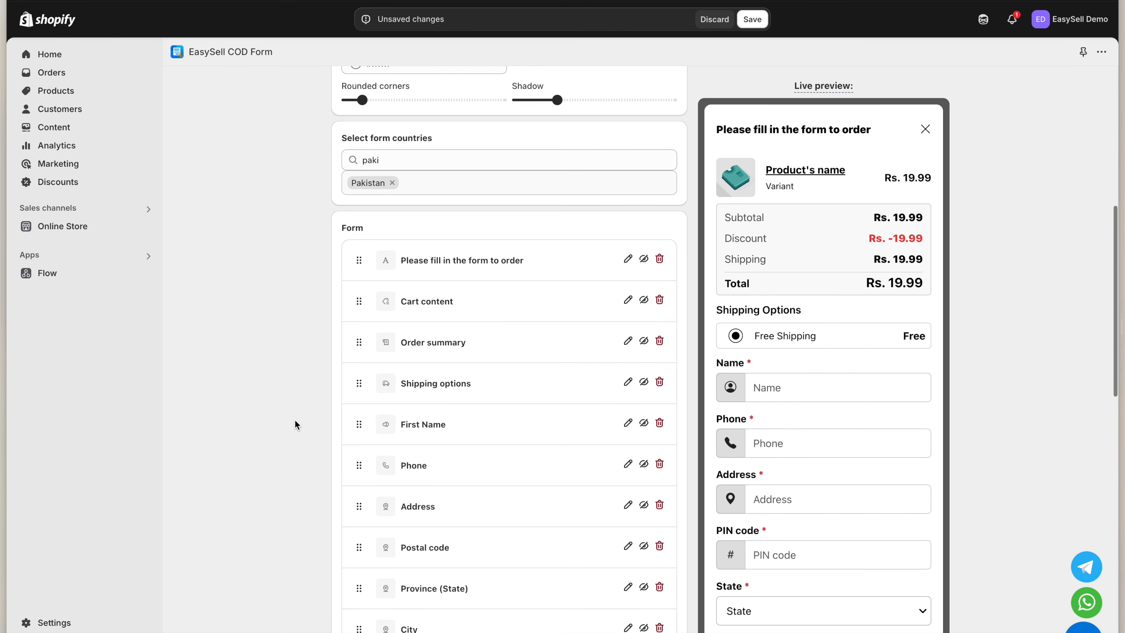
click(555, 140)
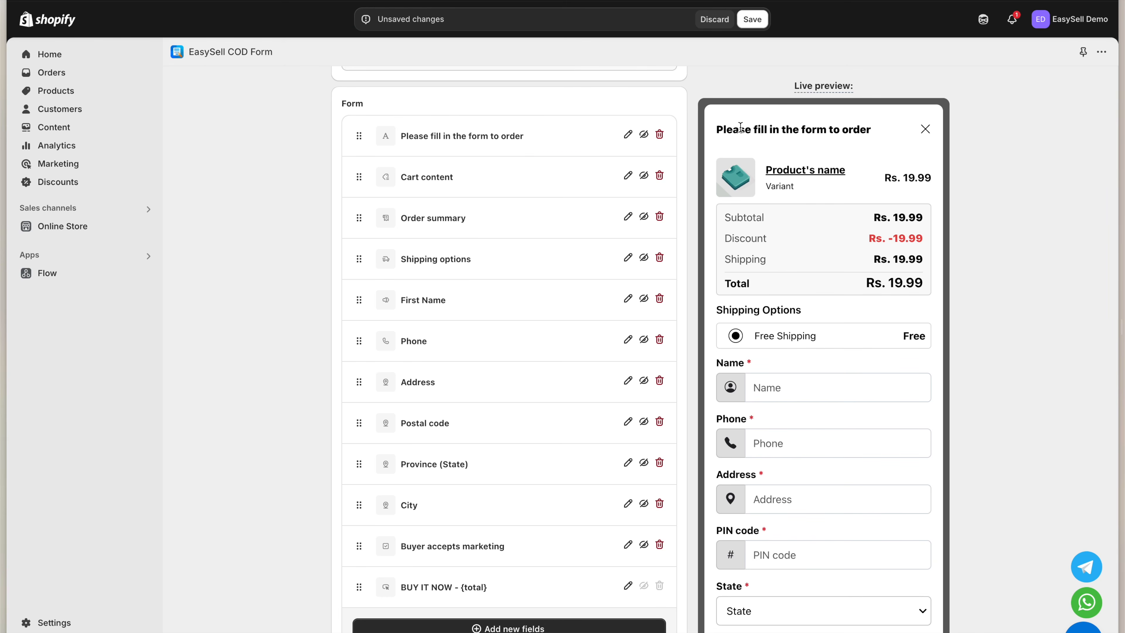
Make the form title red (#ff0303) with text size 22, leaving bold off
drag(871, 133, 714, 130)
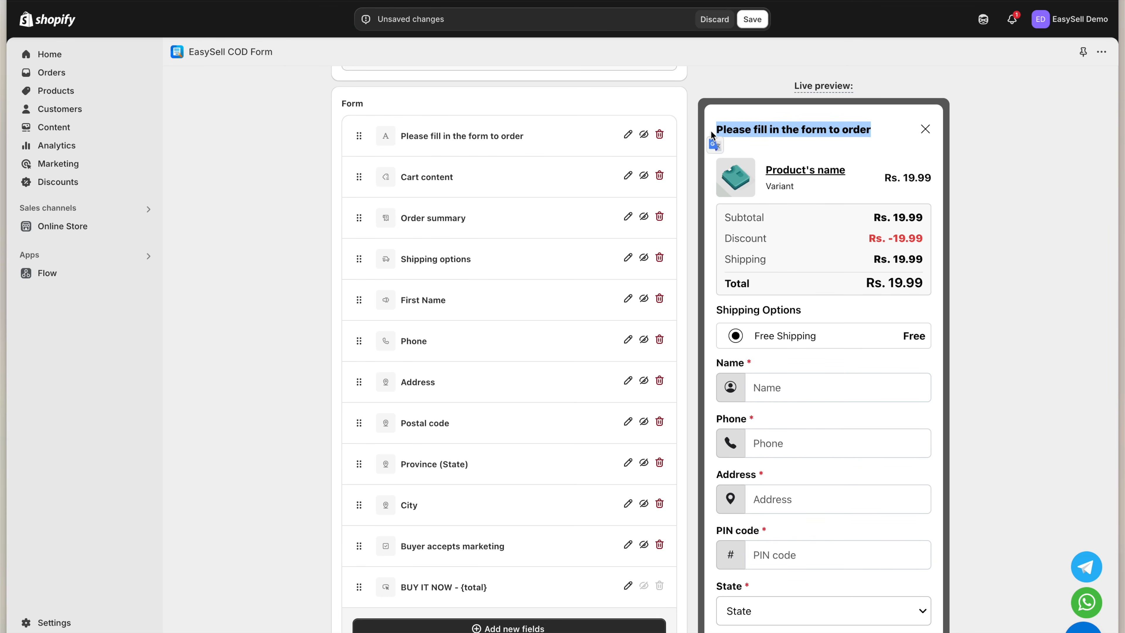
click(627, 135)
click(571, 215)
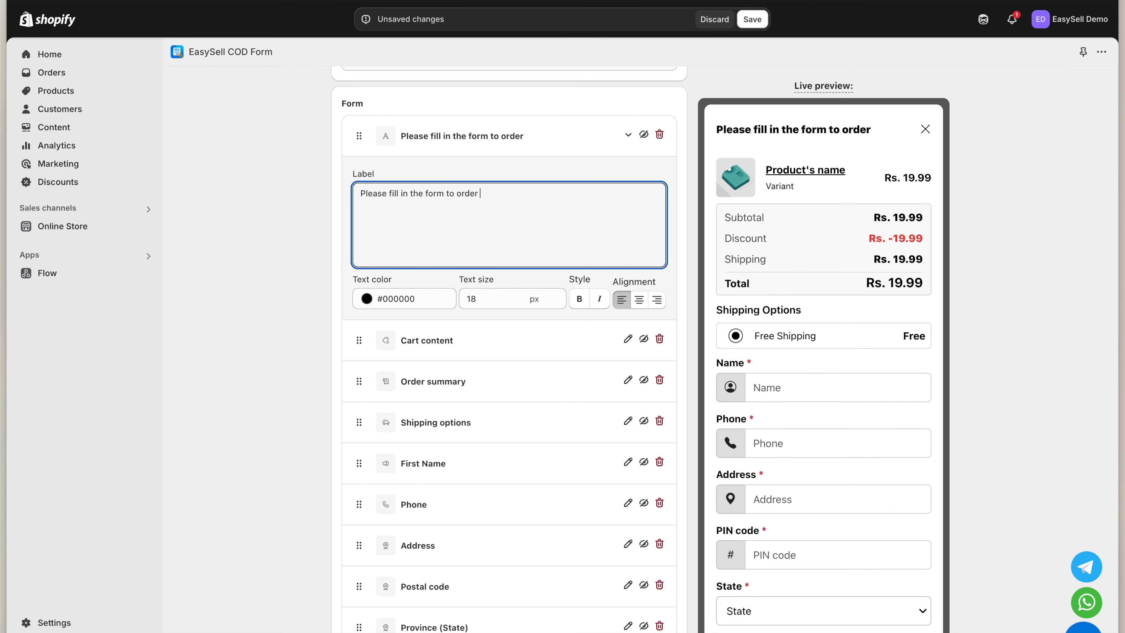
scroll(575, 266, down, 1)
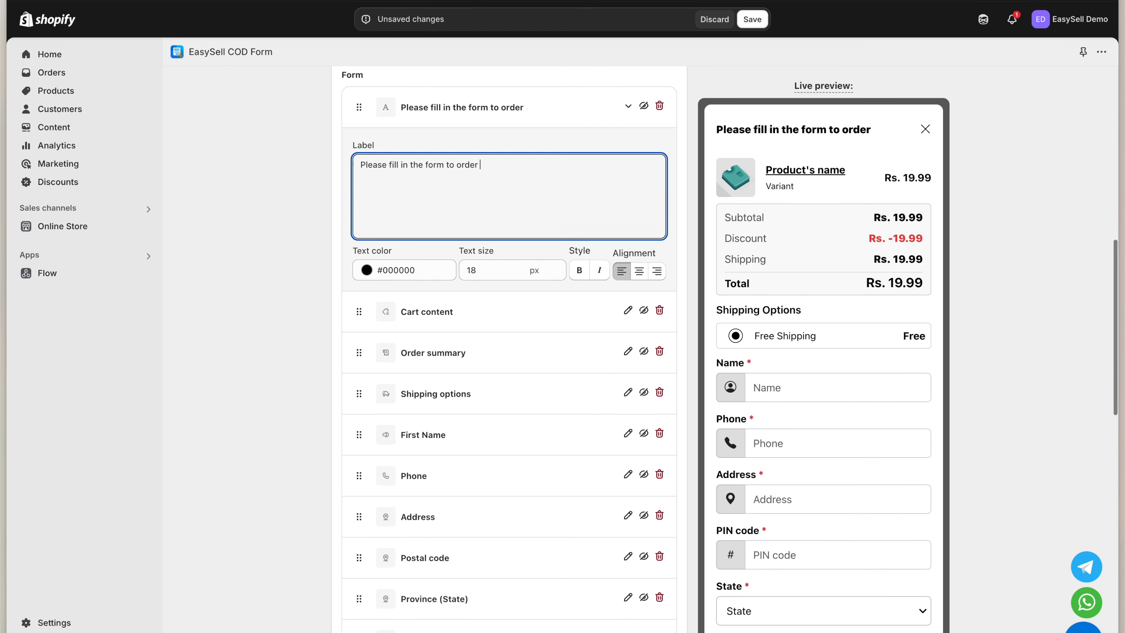
click(580, 267)
click(579, 267)
click(556, 262)
click(557, 262)
click(556, 262)
click(557, 264)
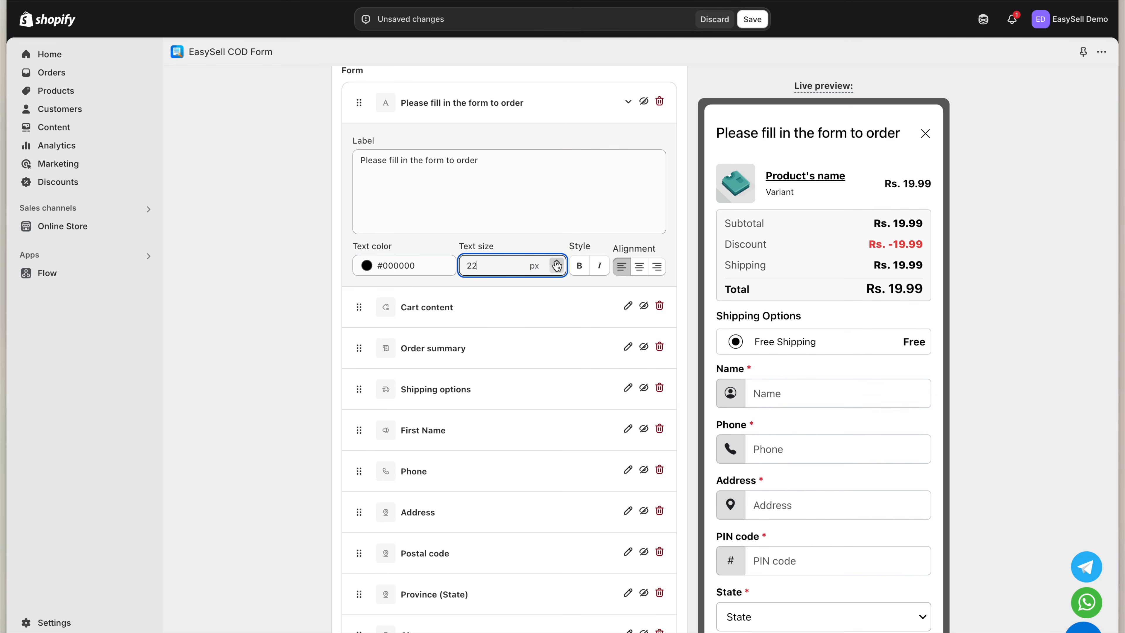
click(415, 270)
click(425, 290)
drag(425, 290, 427, 285)
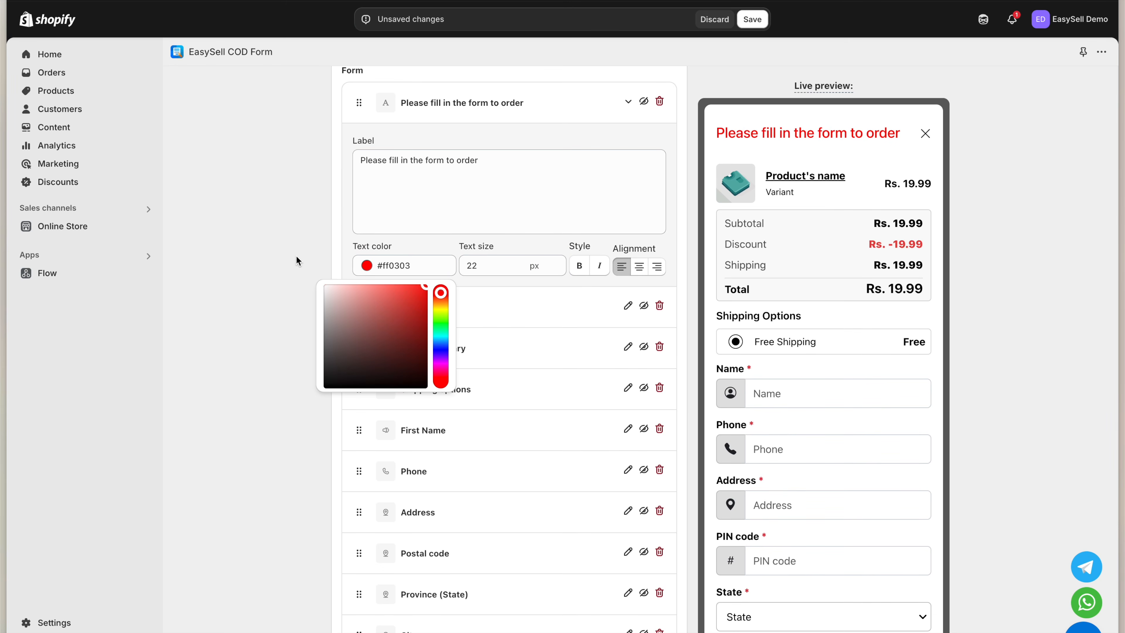
click(247, 235)
scroll(292, 339, down, 3)
scroll(292, 339, down, 1)
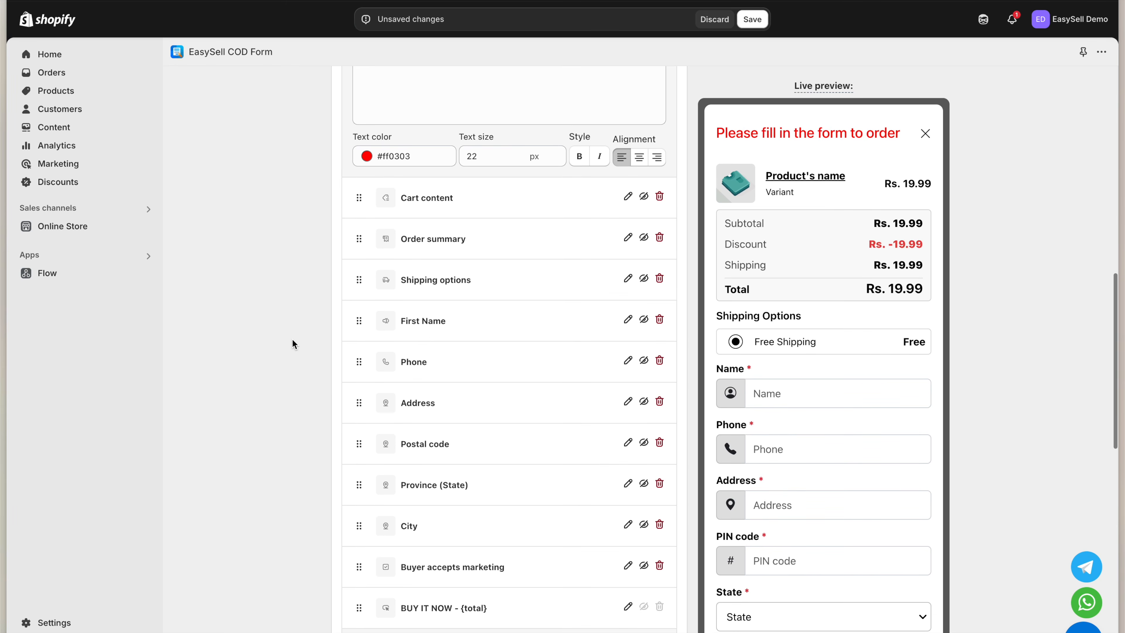
Relabel the Name field 'First Name', placeholder 'First Name', error 'Error message if the value is invalid'
click(628, 319)
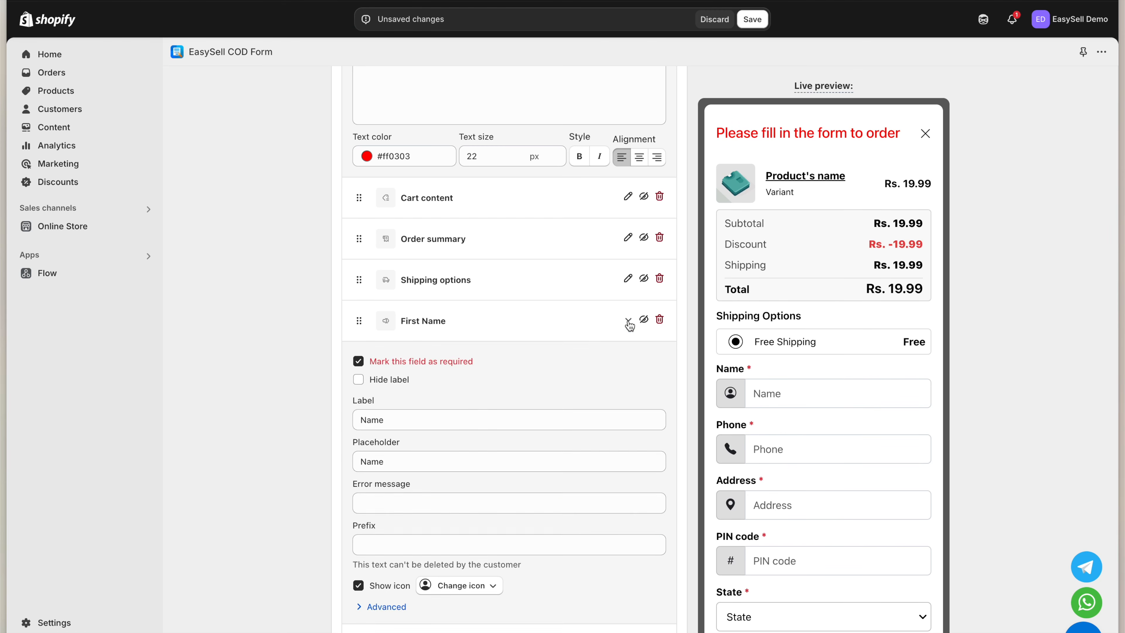
scroll(574, 382, down, 3)
click(462, 332)
key(ctrl+a)
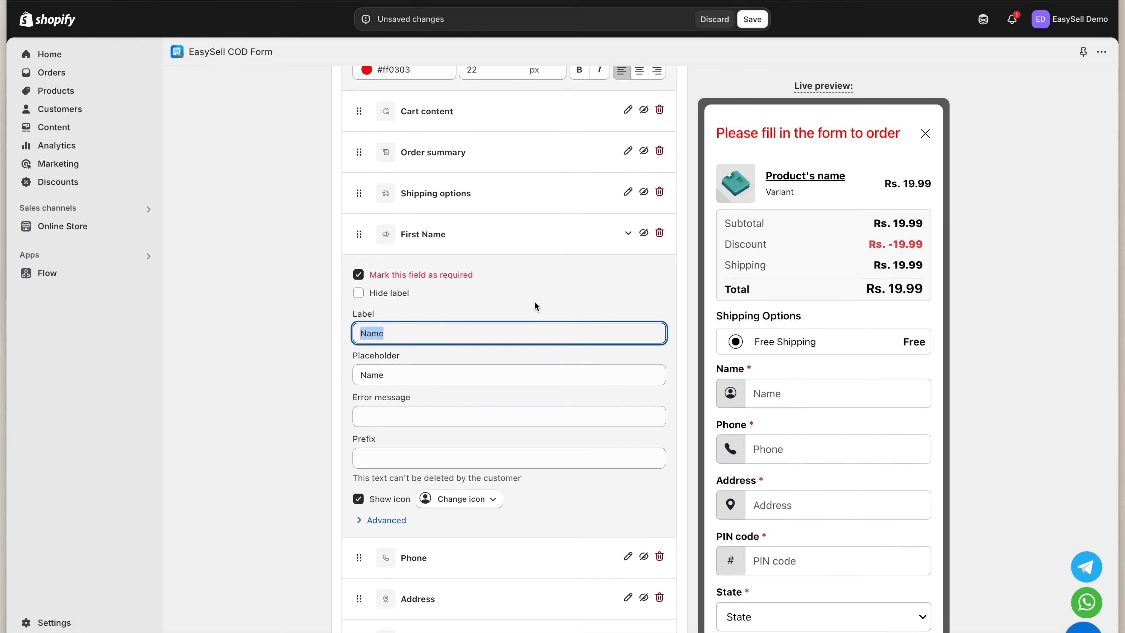
text(First Name)
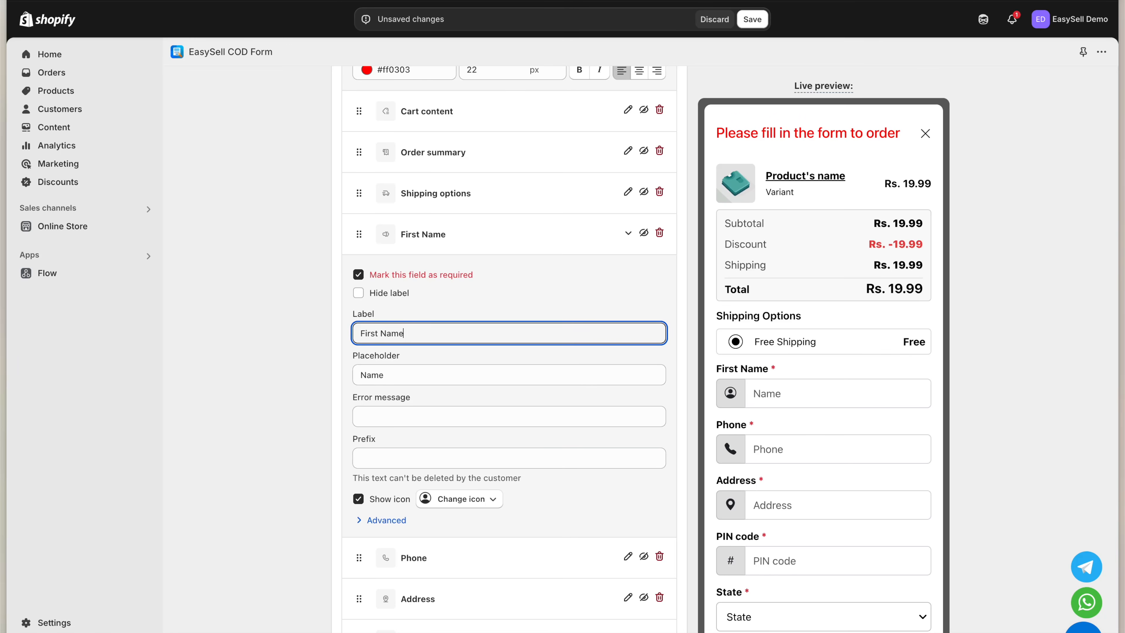
key(Tab)
text(First Name)
key(Tab)
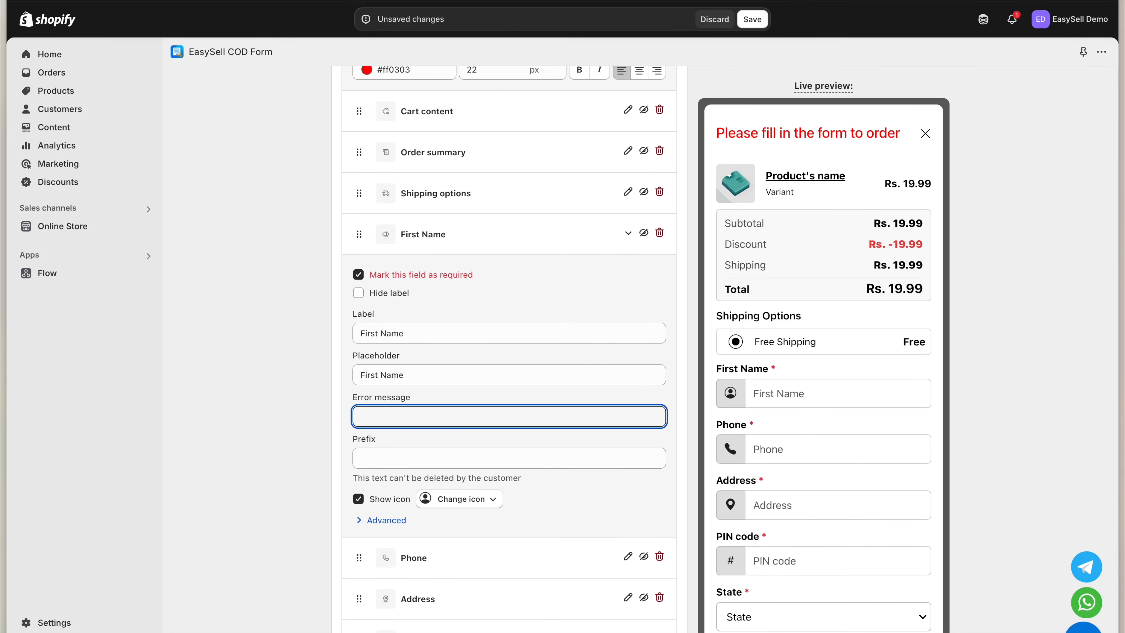
text(Error message if the vva)
key(BackSpace)
key(BackSpace)
text(alue is invalid)
scroll(509, 399, down, 6)
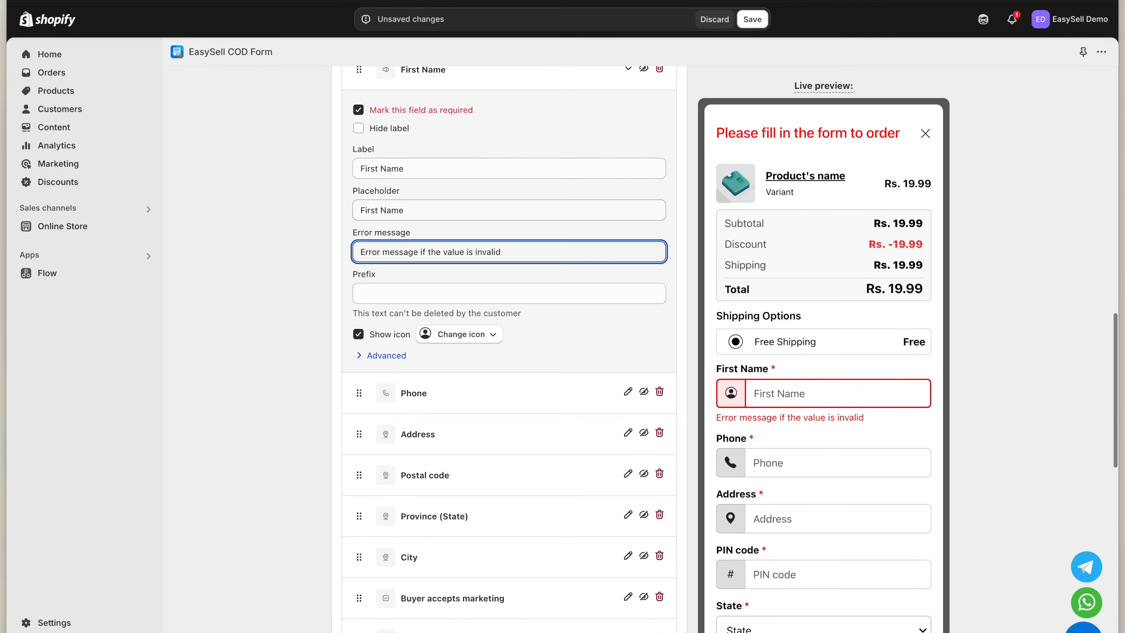
scroll(781, 455, down, 4)
click(628, 511)
scroll(565, 536, down, 5)
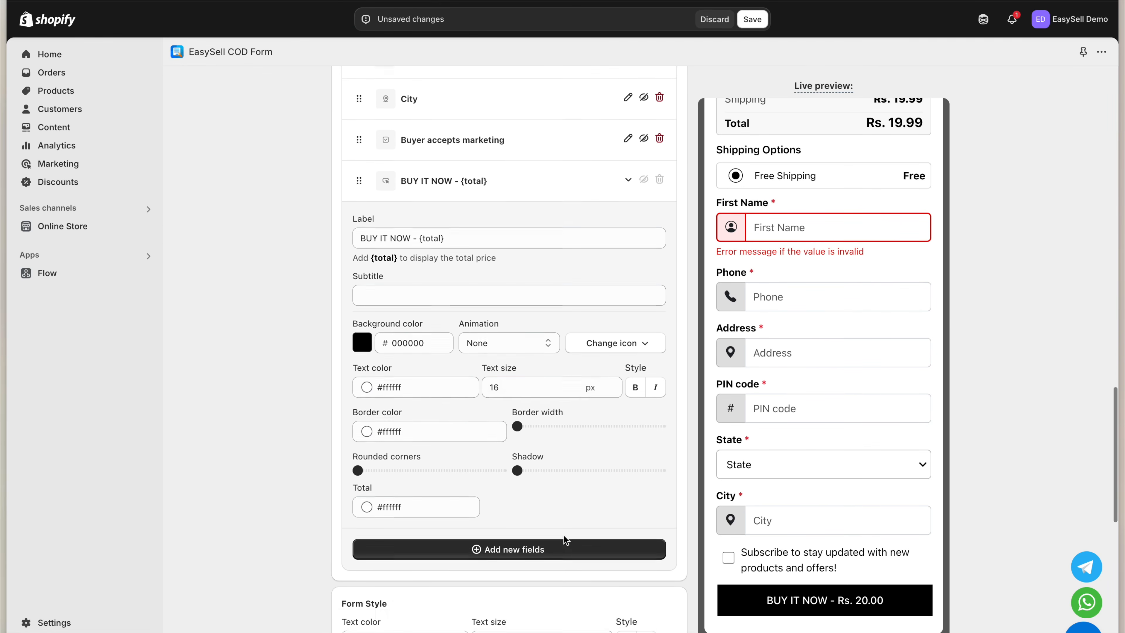
Style BUY IT NOW with green 7bdcb5 background, bold size-19 text, and the first icon
click(362, 329)
click(353, 543)
click(632, 375)
click(613, 369)
click(613, 369)
click(613, 370)
click(603, 329)
click(511, 392)
scroll(547, 473, down, 7)
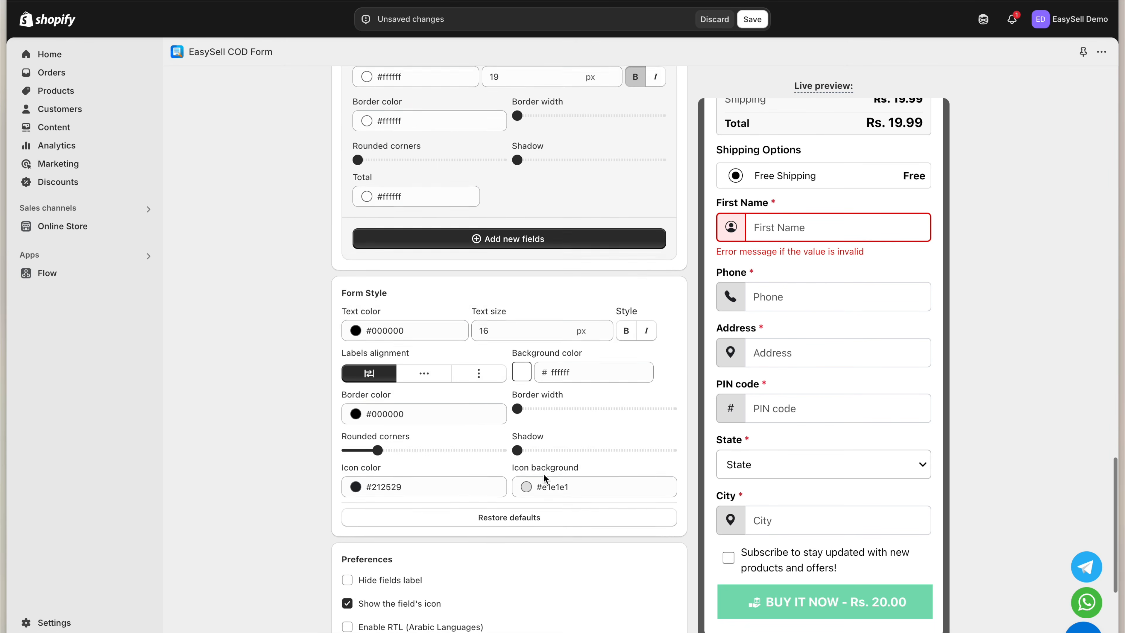
scroll(547, 473, down, 1)
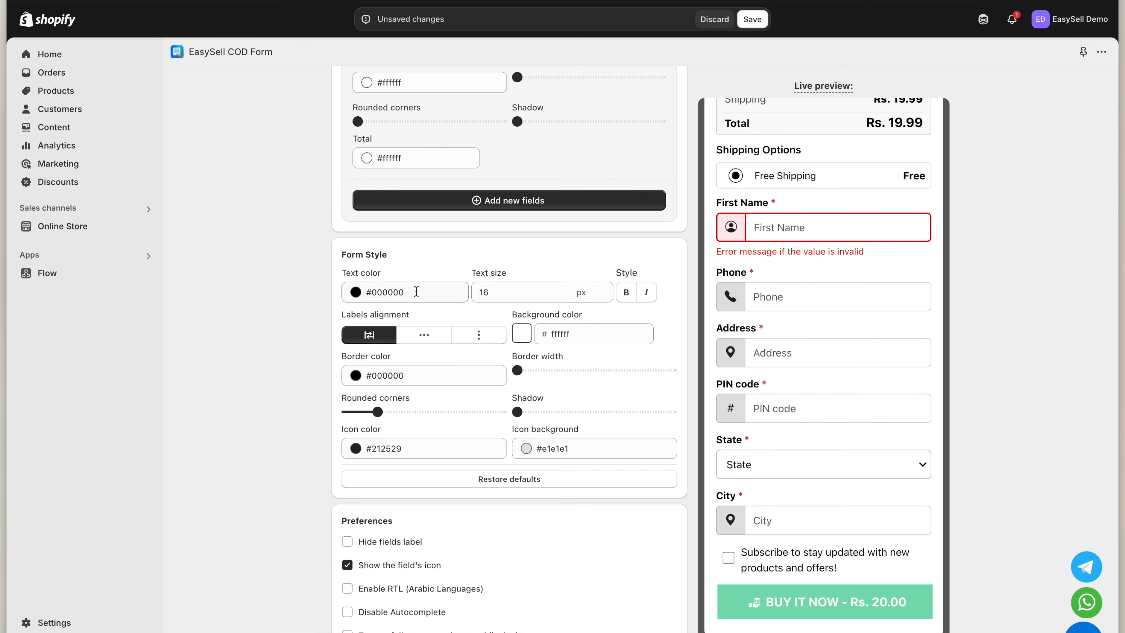
Add Order by WhatsApp, Shopify checkout Pay now, and Urgency Countdown custom fields to the form
click(451, 198)
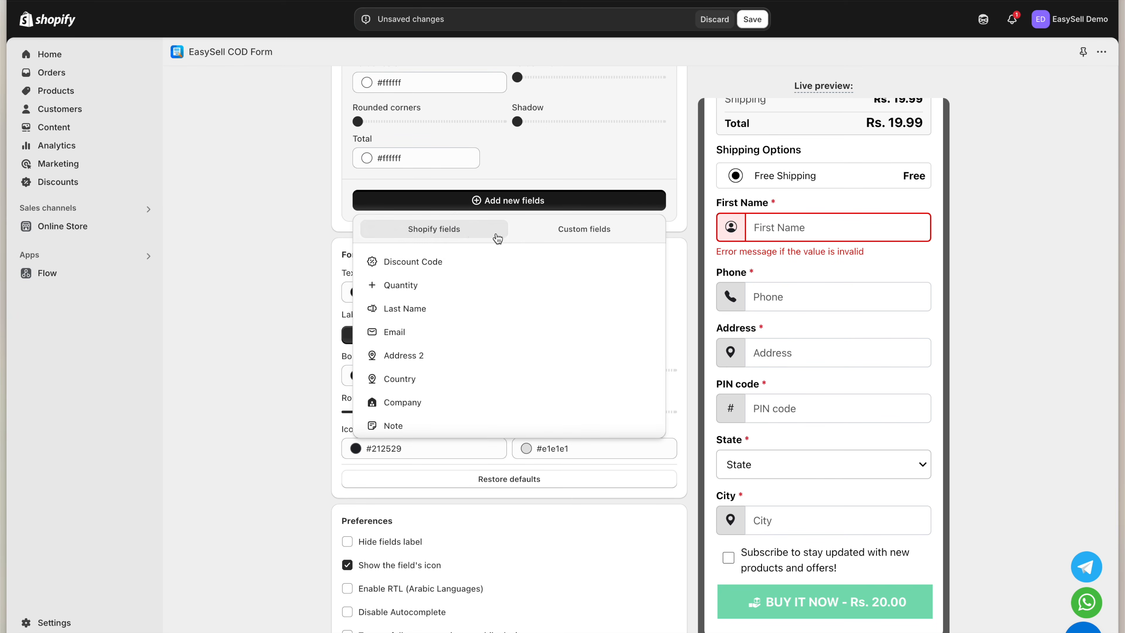
click(548, 234)
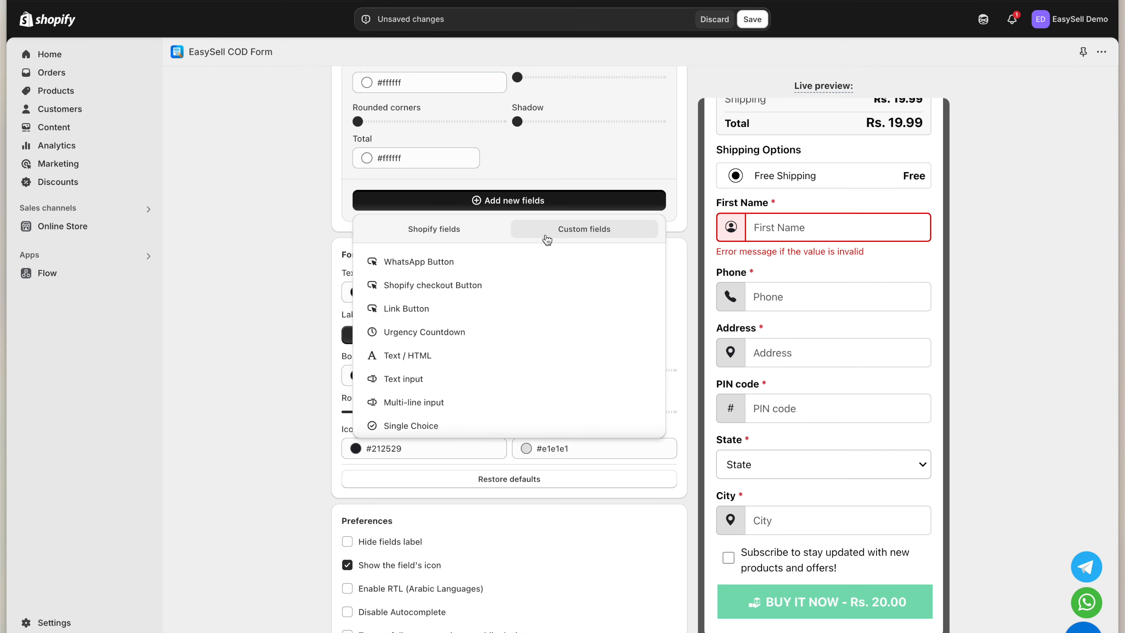
click(509, 260)
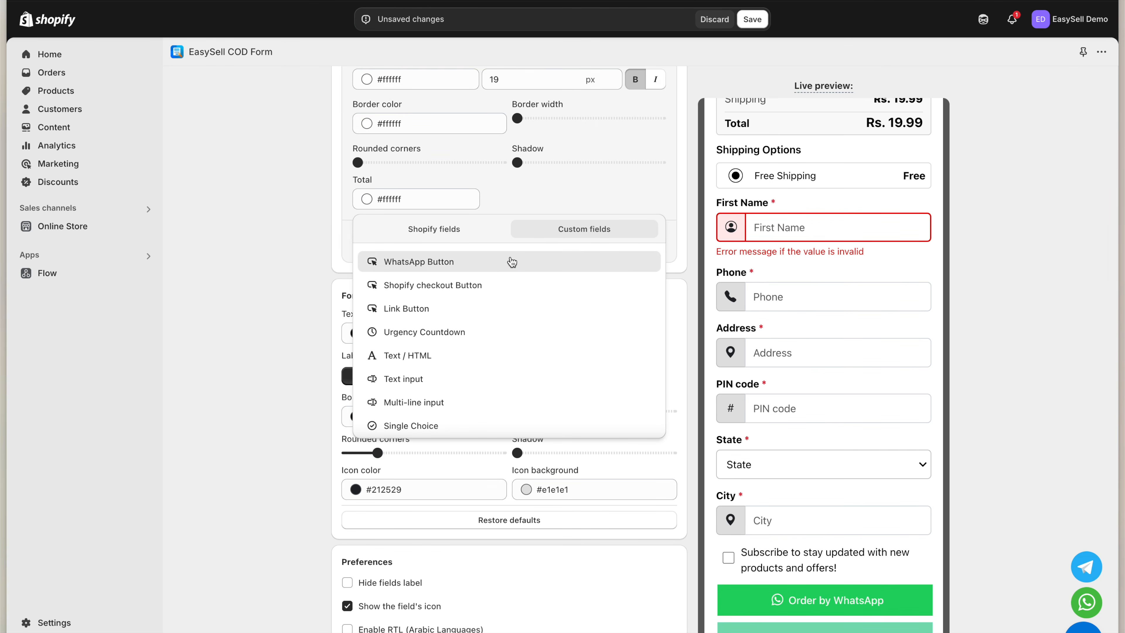
click(509, 284)
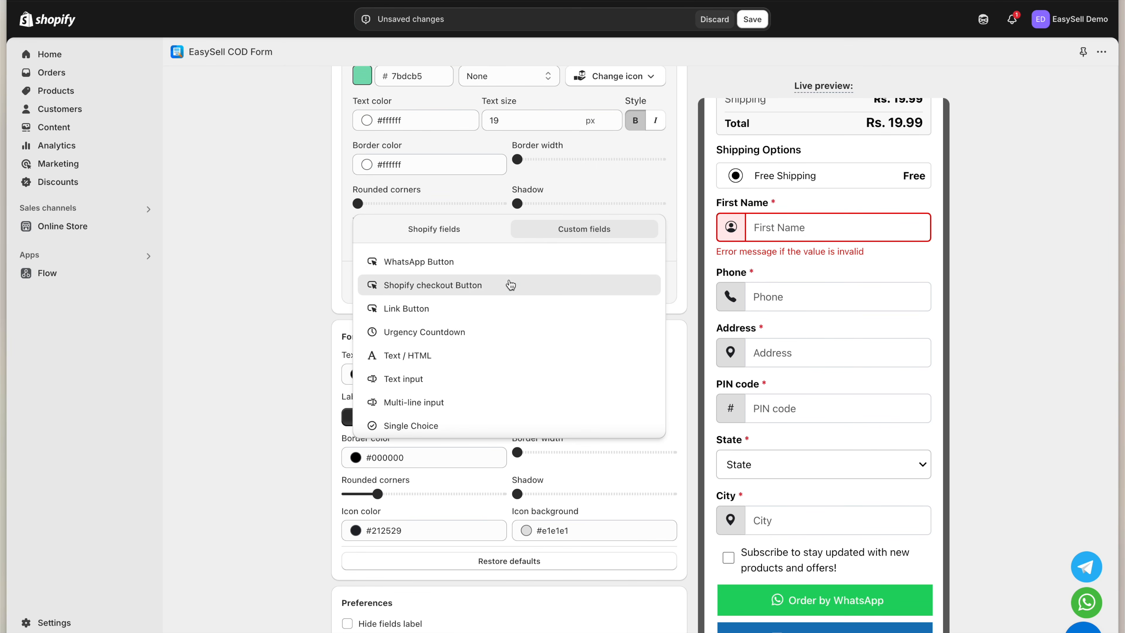
scroll(763, 397, down, 2)
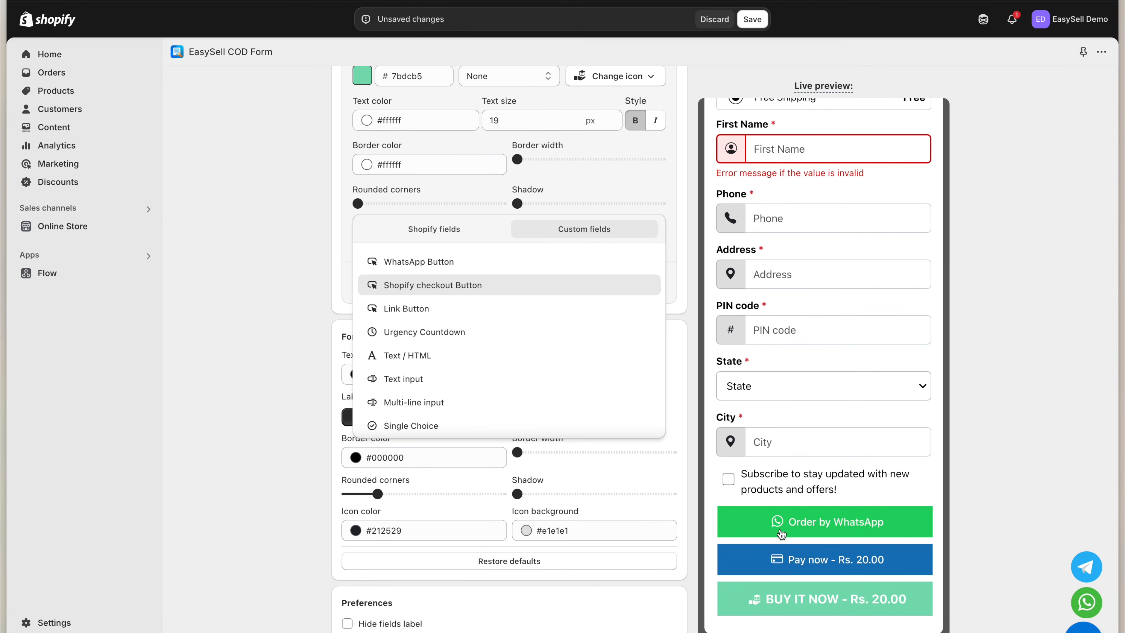
scroll(516, 383, down, 1)
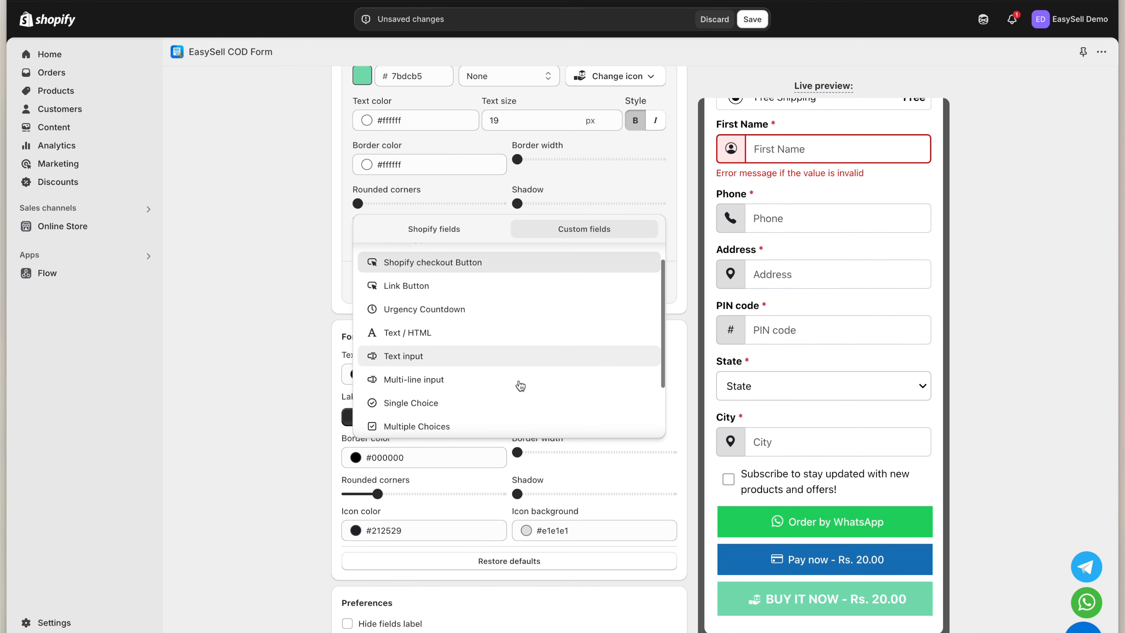
click(459, 310)
scroll(819, 442, down, 1)
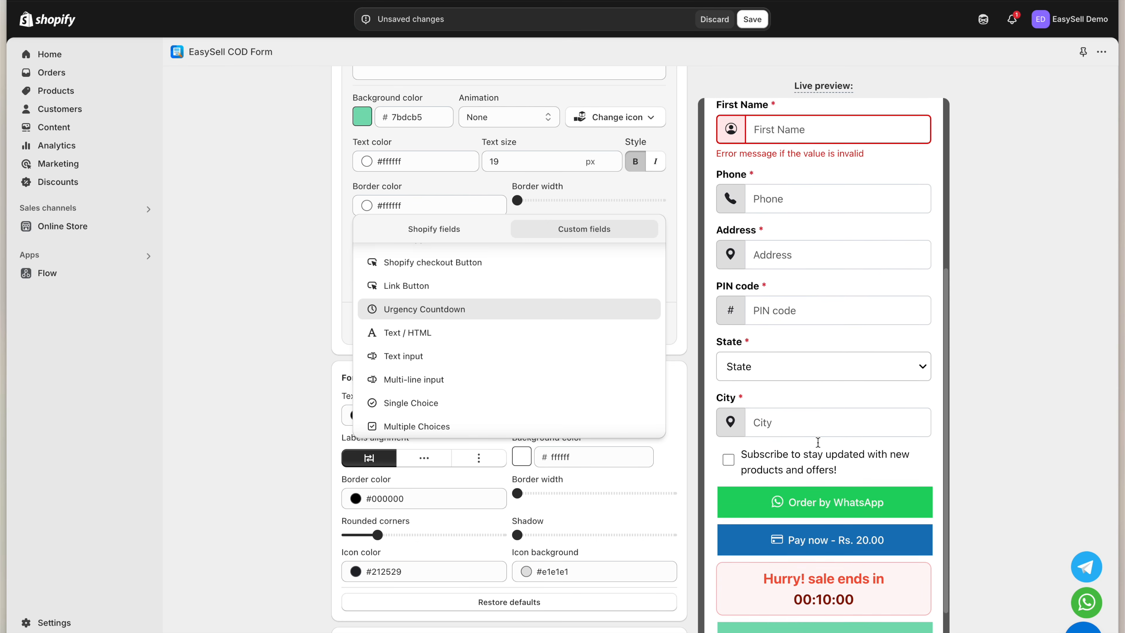
click(810, 565)
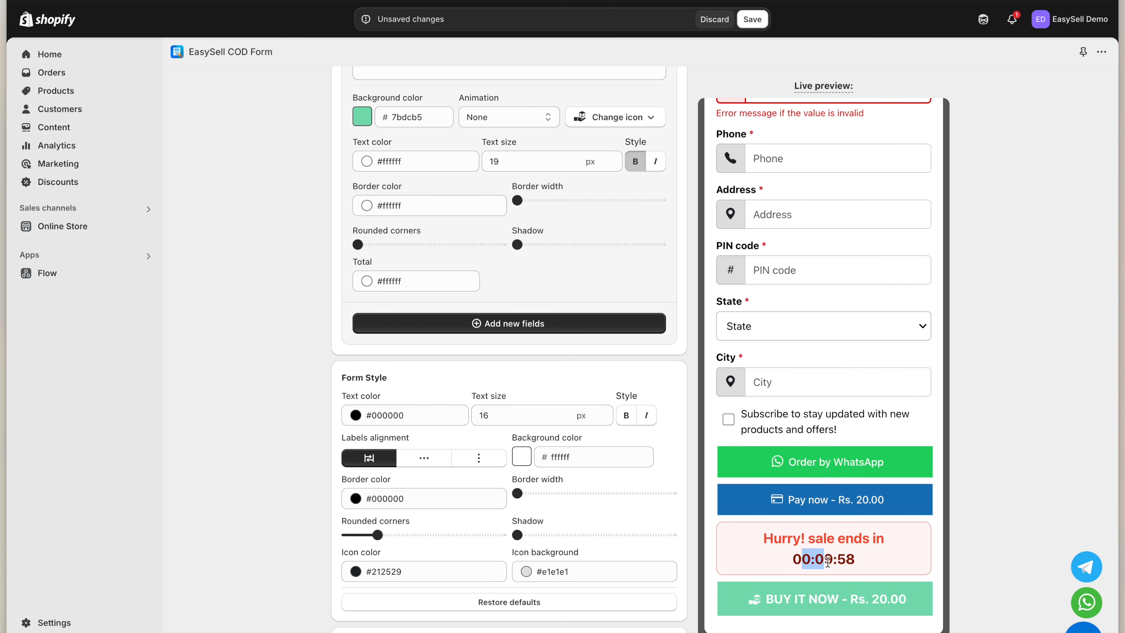
Move the Urgency Countdown block above the Order by WhatsApp button
scroll(487, 389, up, 2)
scroll(485, 385, up, 5)
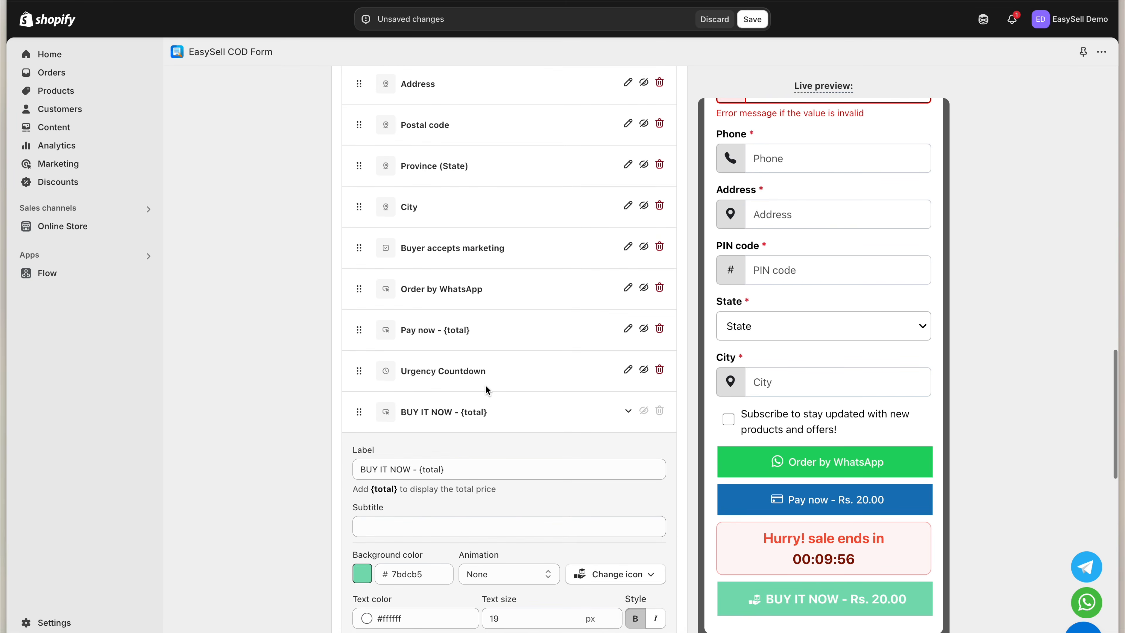
drag(360, 368, 362, 289)
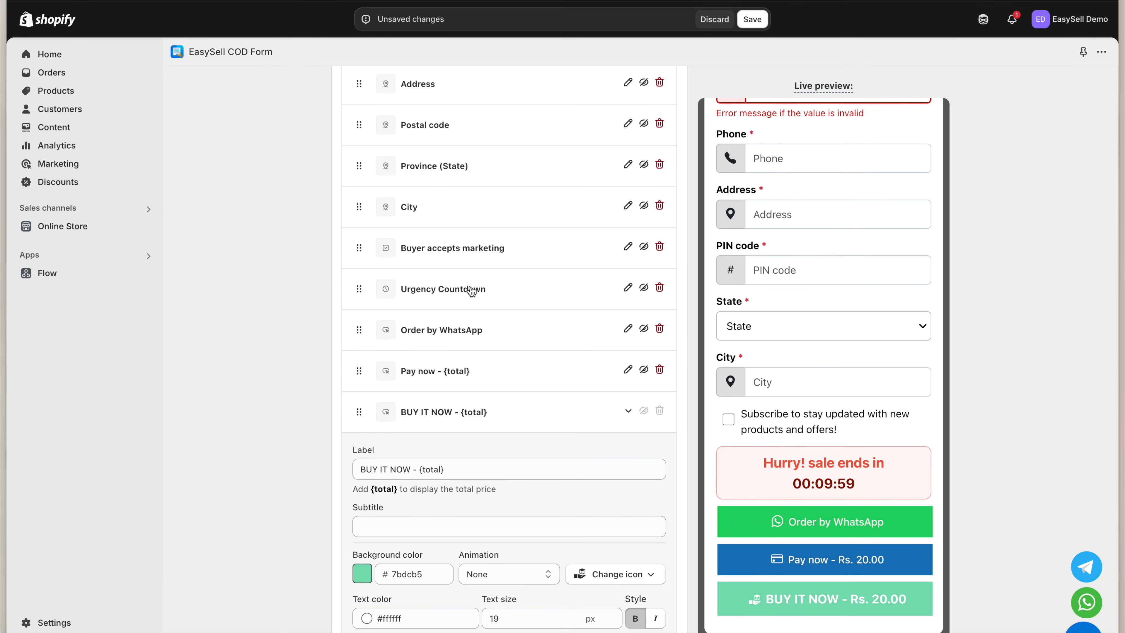
scroll(398, 311, down, 10)
Set form text color #ff0000, vertical label alignment, and pale pink fadddd background
click(355, 249)
click(419, 296)
drag(419, 296, 477, 269)
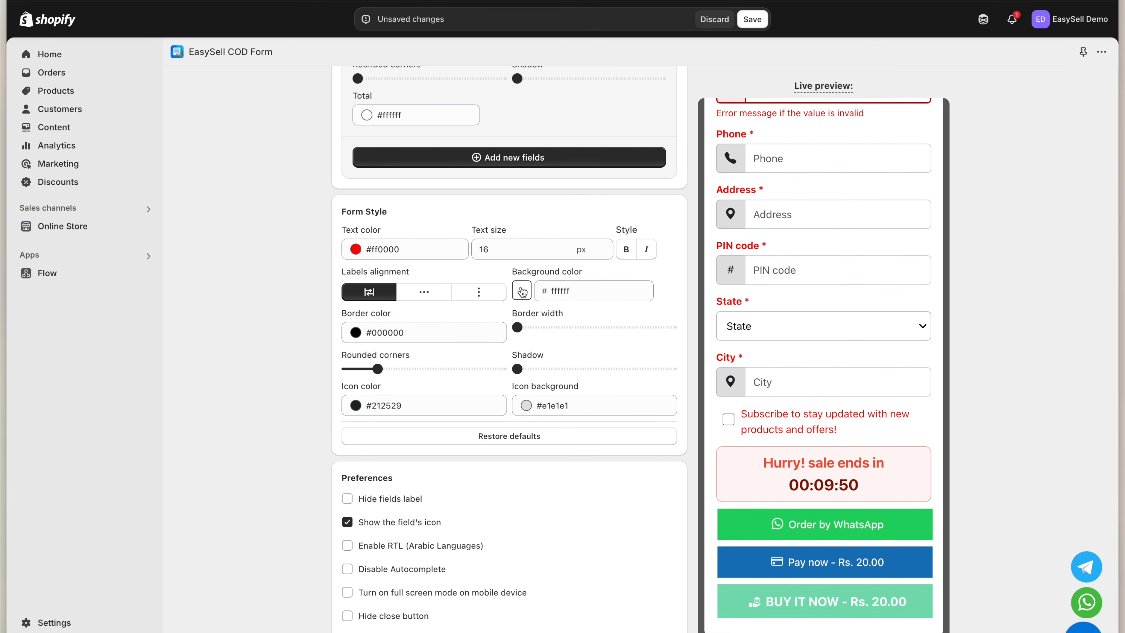
click(431, 293)
click(477, 294)
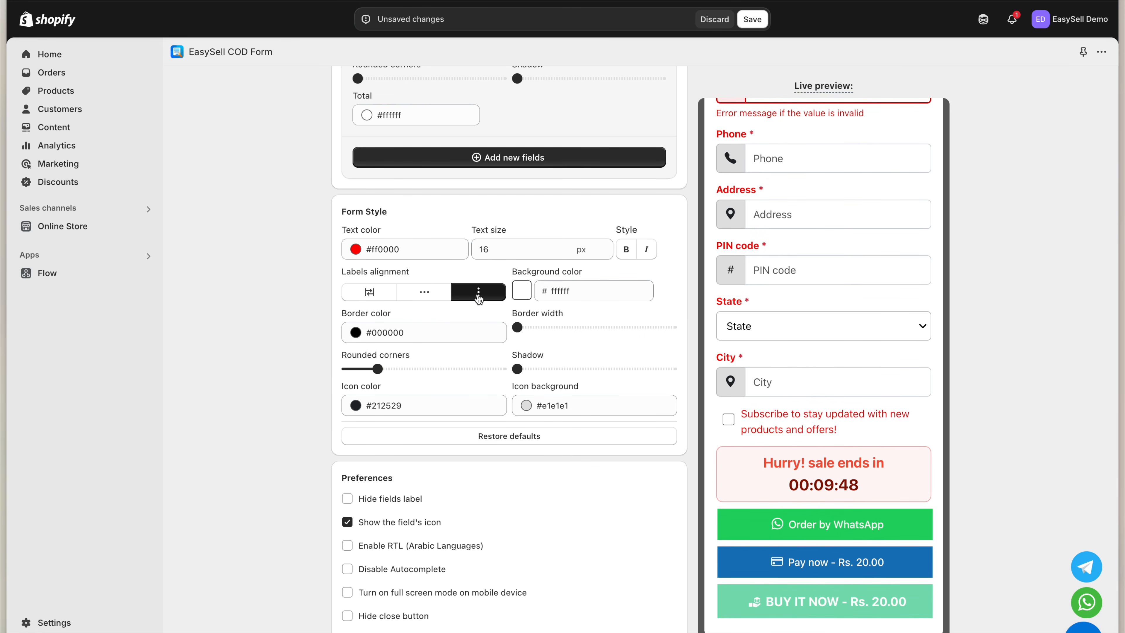
click(527, 299)
drag(568, 373, 507, 350)
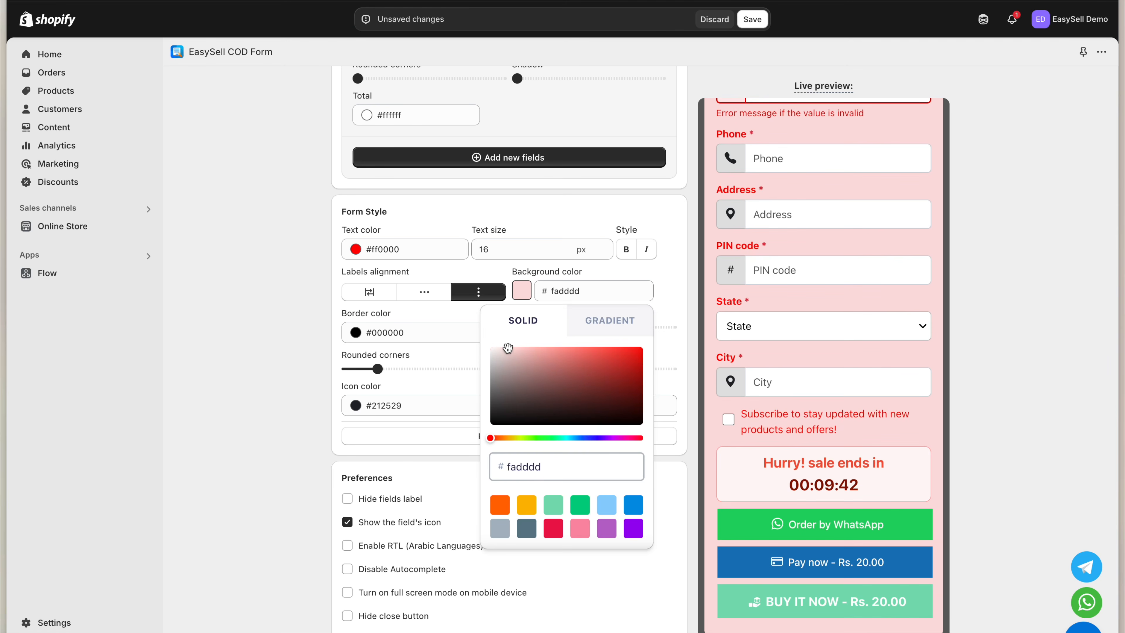
click(693, 331)
Toggle Hide fields label and right-to-left layout on, then back off
scroll(634, 461, down, 4)
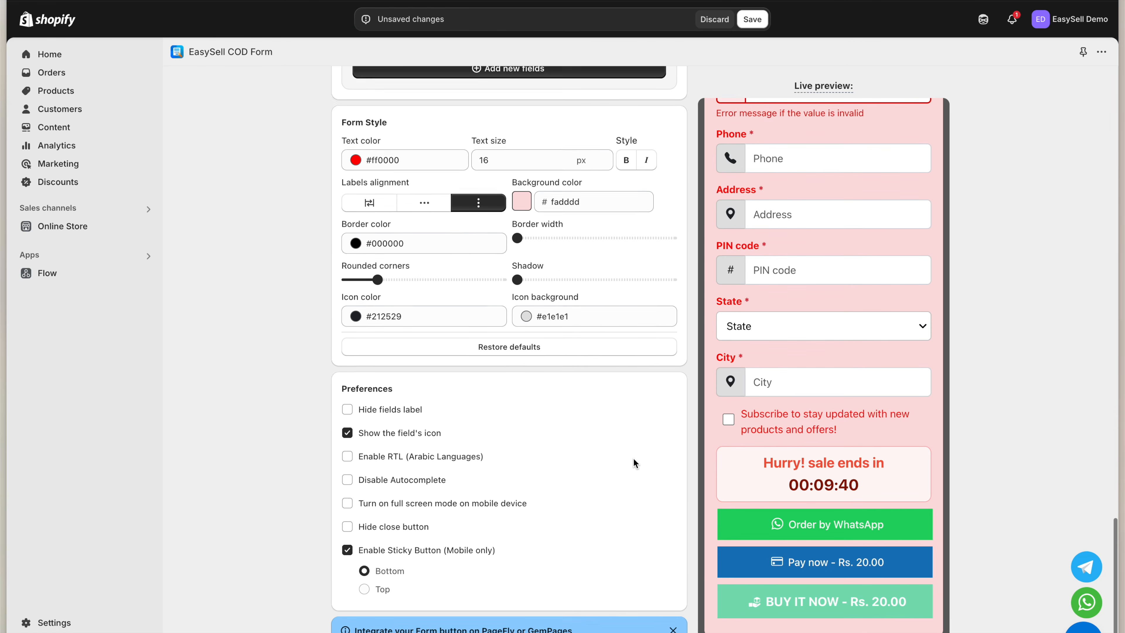
scroll(634, 463, down, 2)
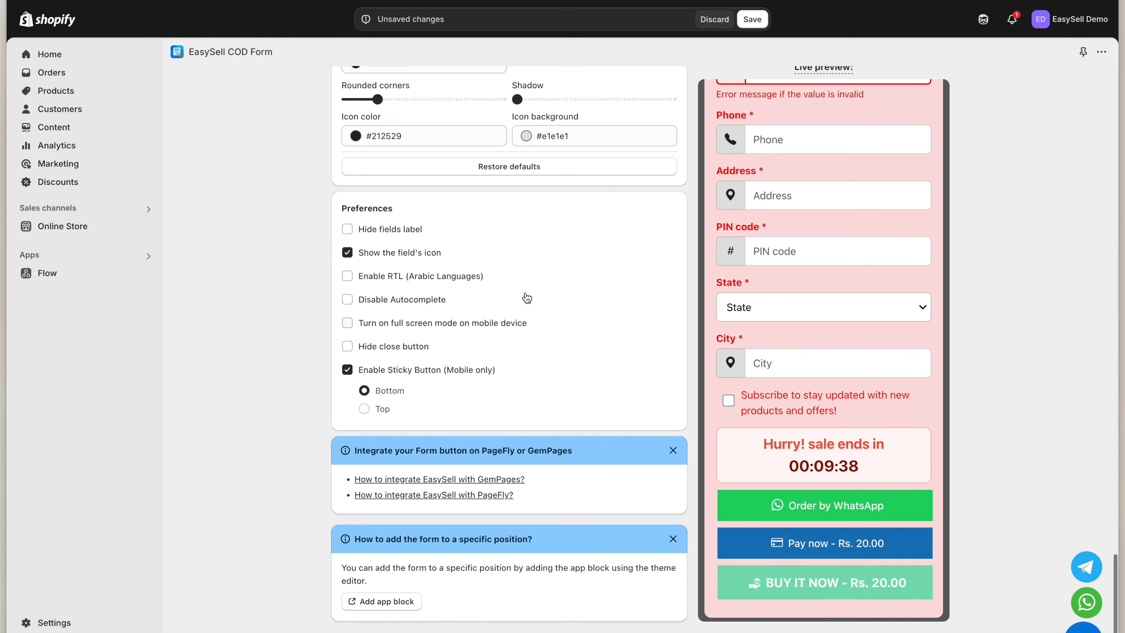
click(407, 231)
click(406, 229)
click(401, 279)
click(402, 280)
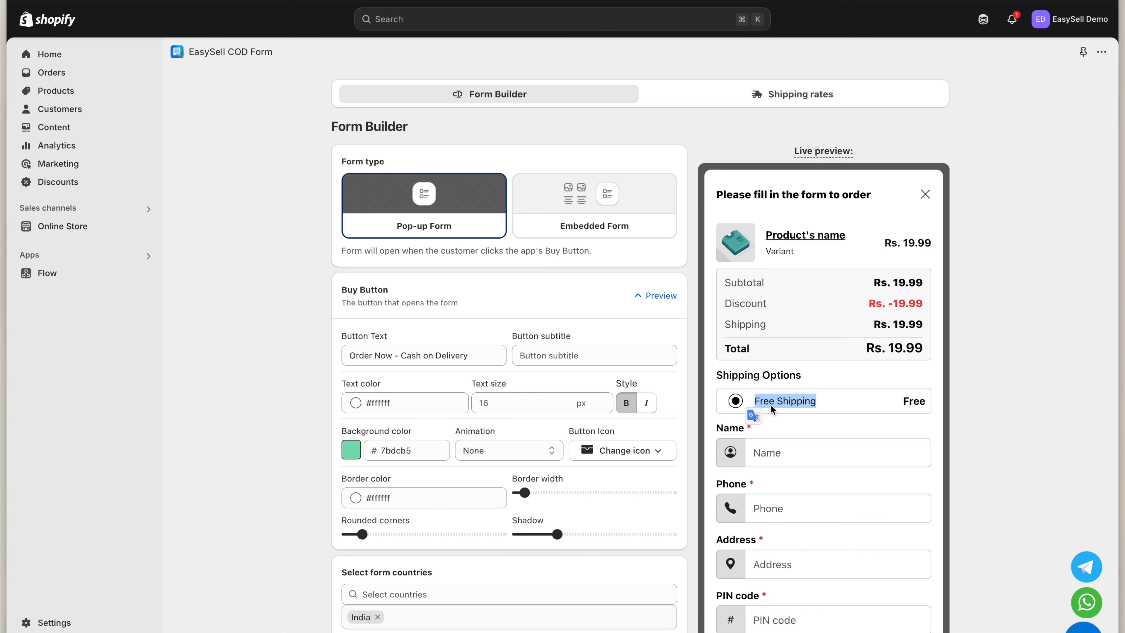
click(796, 404)
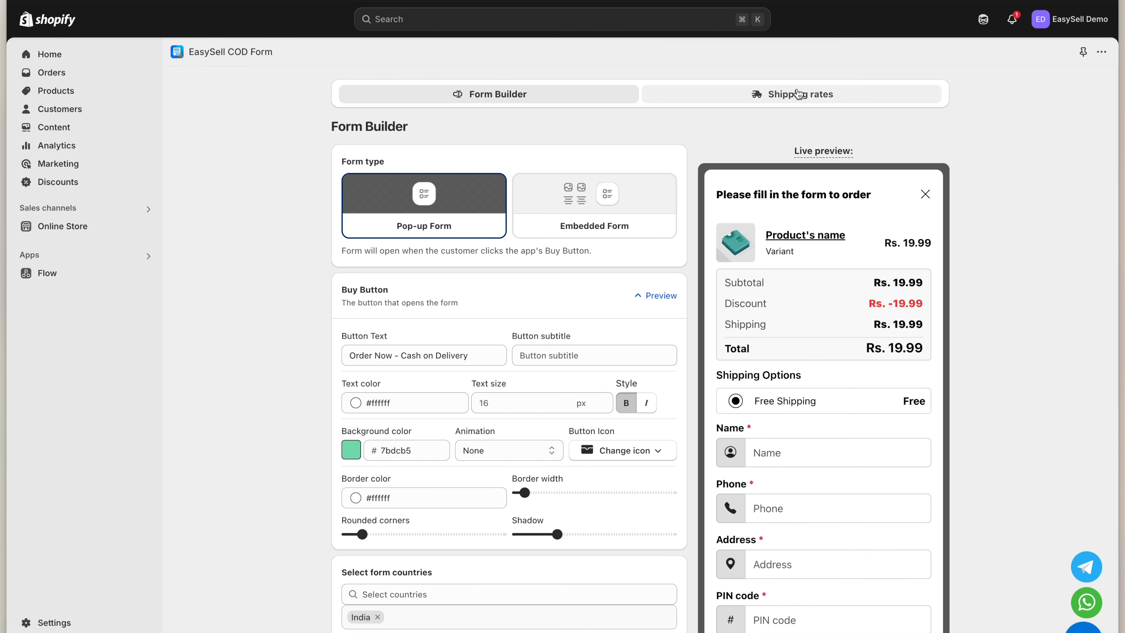
Edit the Rs. 0.00 Free Shipping rate to have the rate description '7 Days'
click(798, 99)
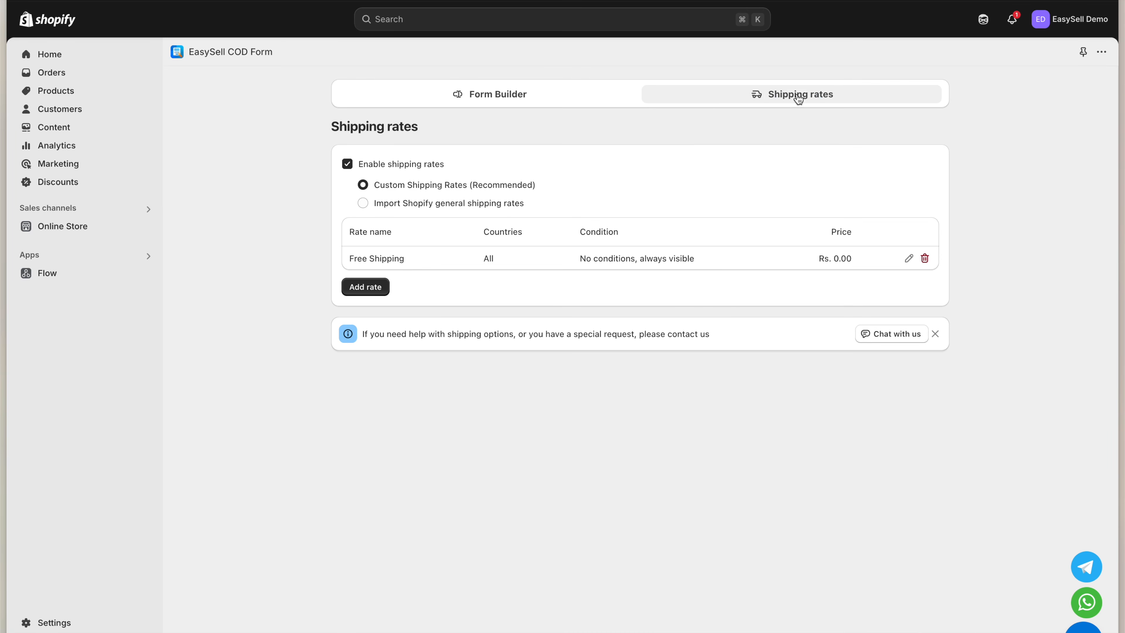
mouse_move(404, 258)
mouse_down()
mouse_move(334, 259)
mouse_move(448, 266)
mouse_up()
click(909, 258)
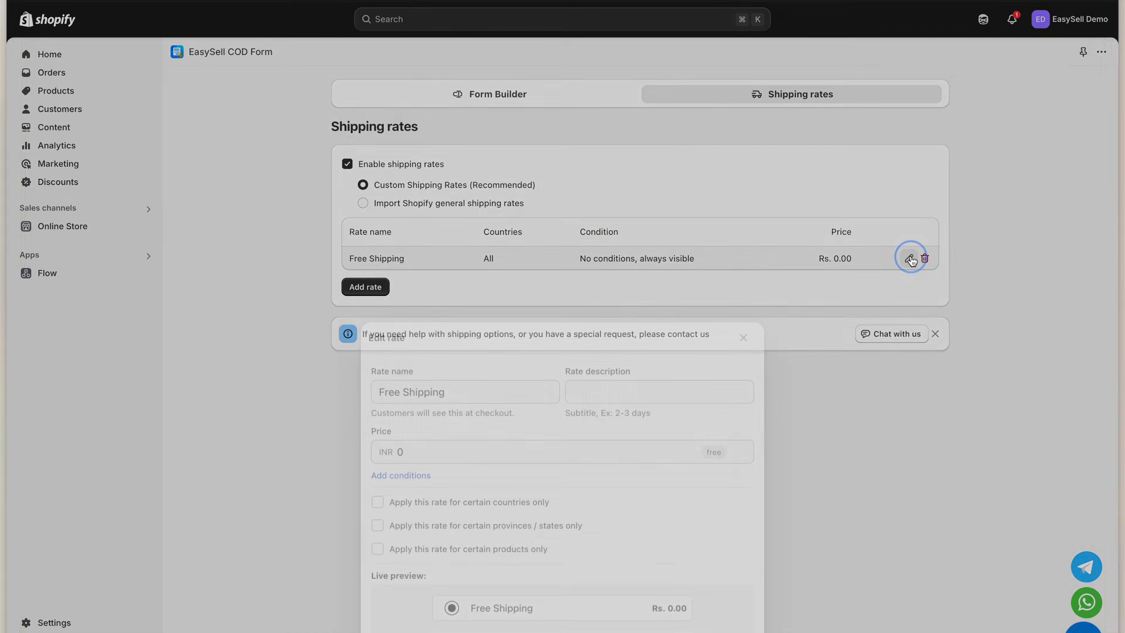
click(614, 221)
text(7 Days)
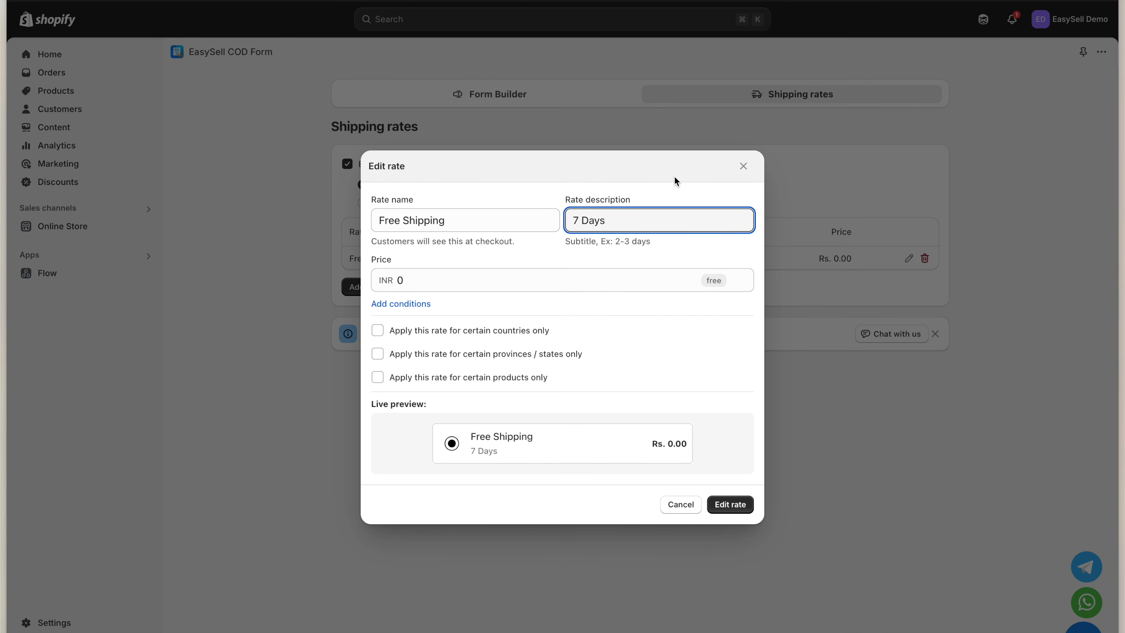
click(730, 514)
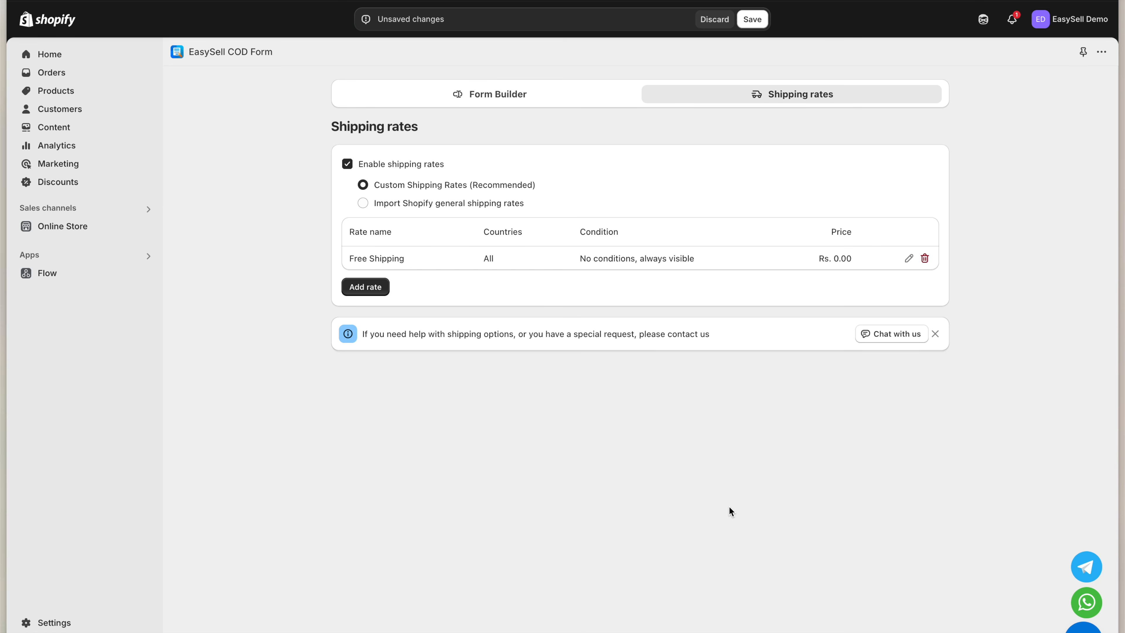
Add an 'Express Shipping' rate with description '2-3 Days' and price 100
click(378, 288)
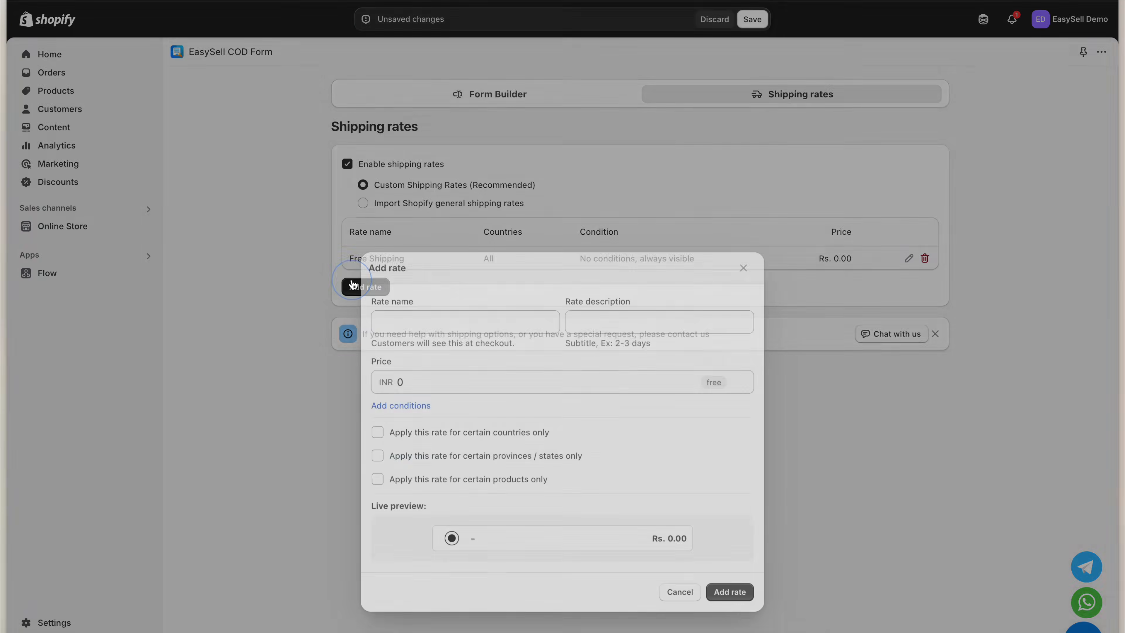
click(409, 221)
text(Expres)
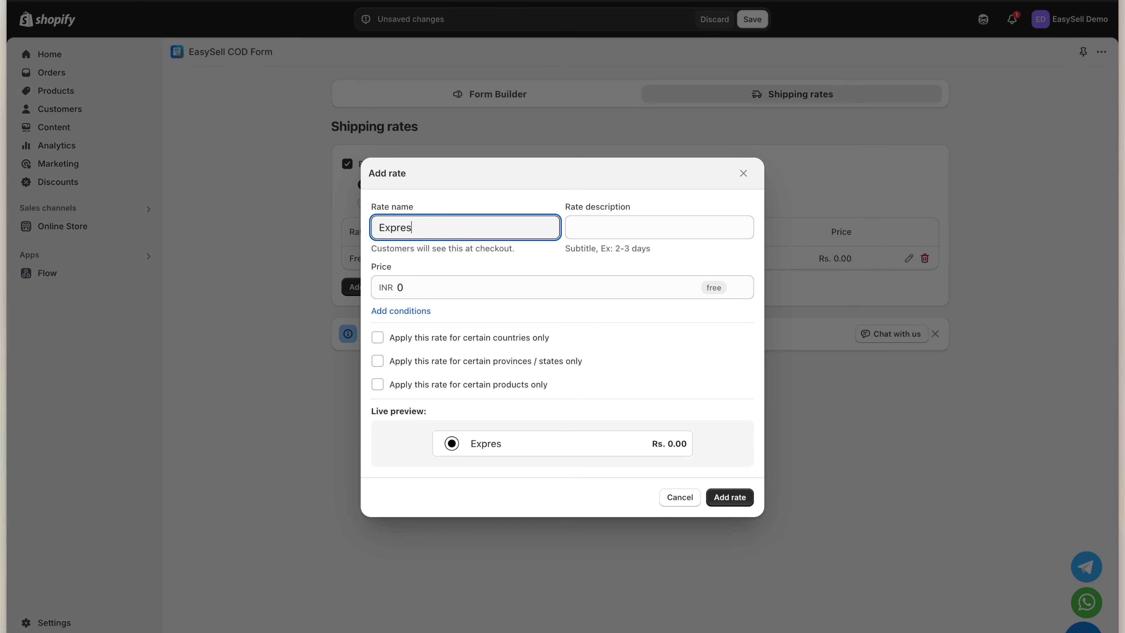
text(s Shipping)
key(Tab)
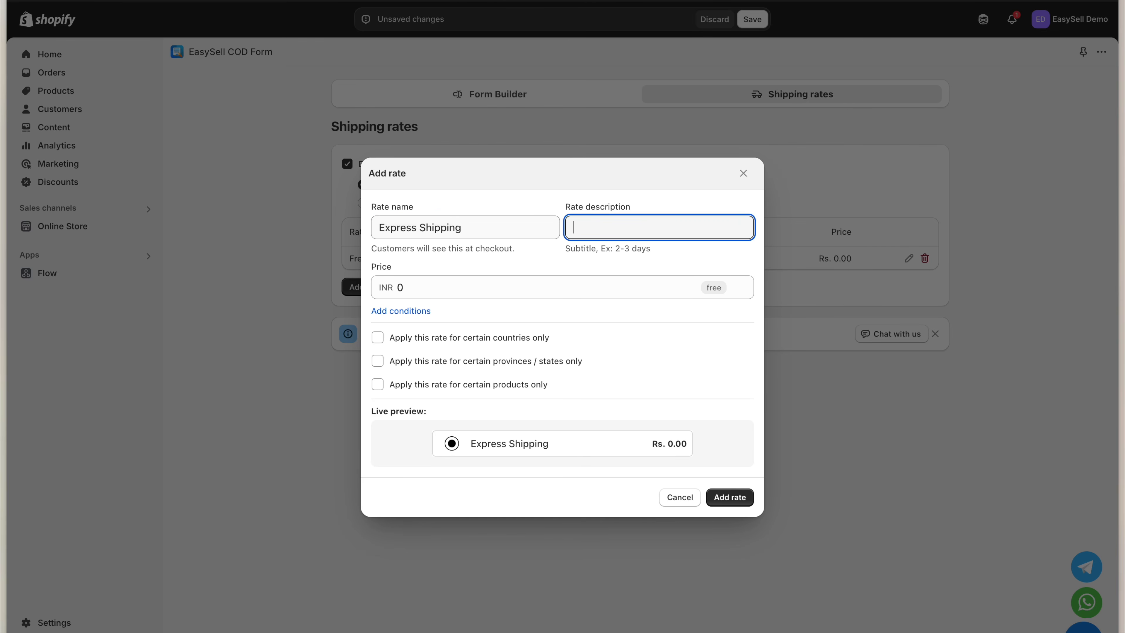
text(2-3 Days)
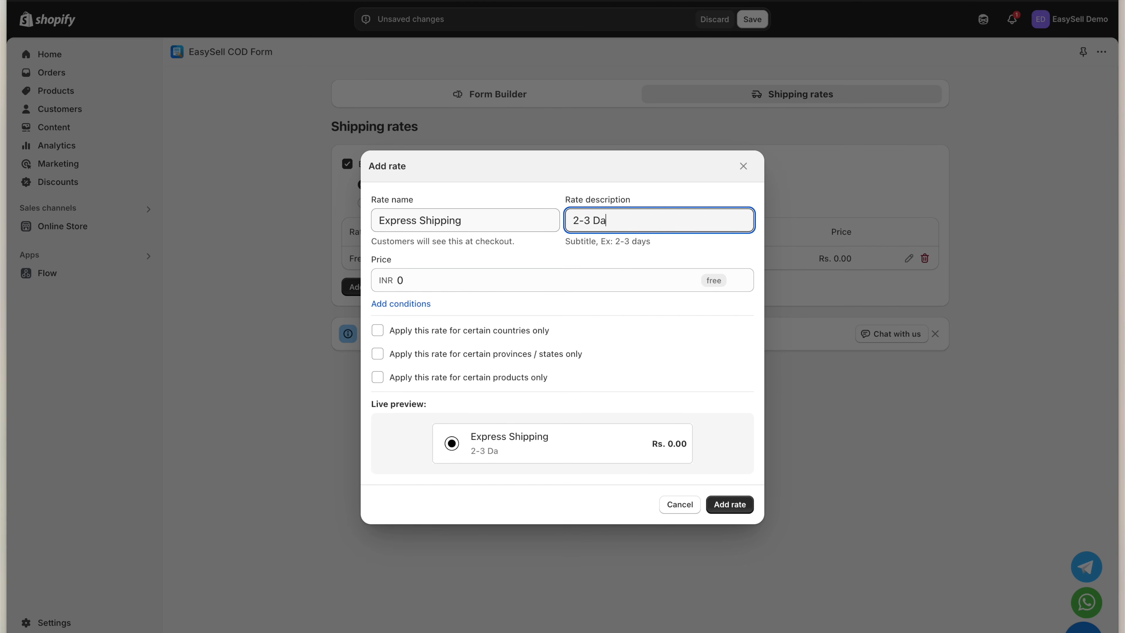
key(Tab)
text(100)
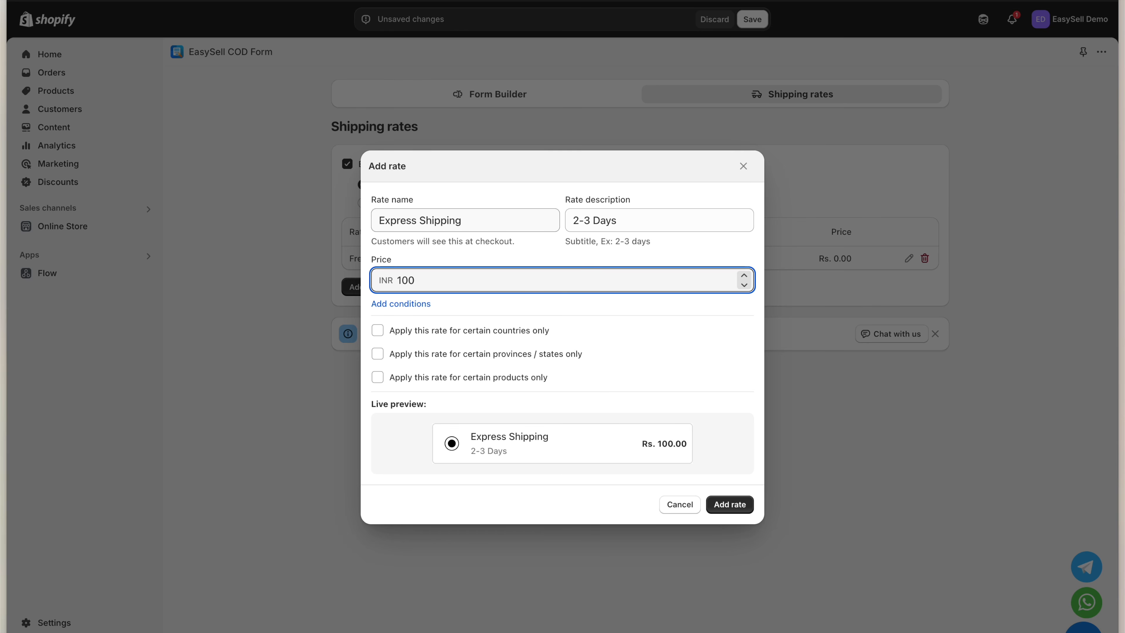
click(728, 505)
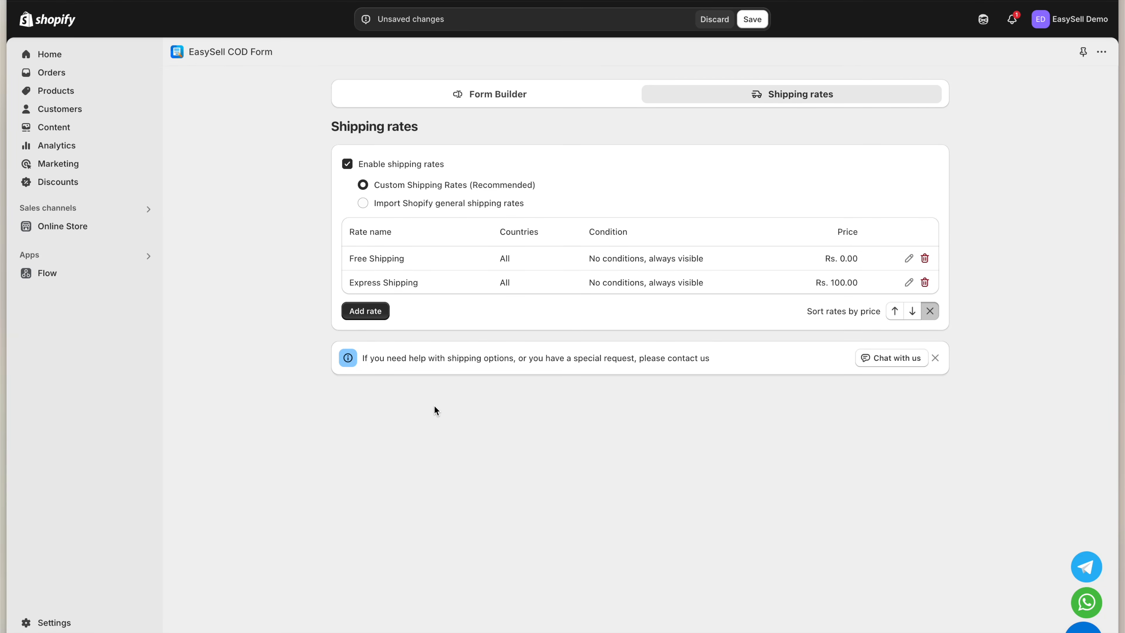
Start a new shipping rate named 'Heavy Items Shipping' priced at Rs. 200
click(365, 310)
click(421, 227)
text(Heavy Items)
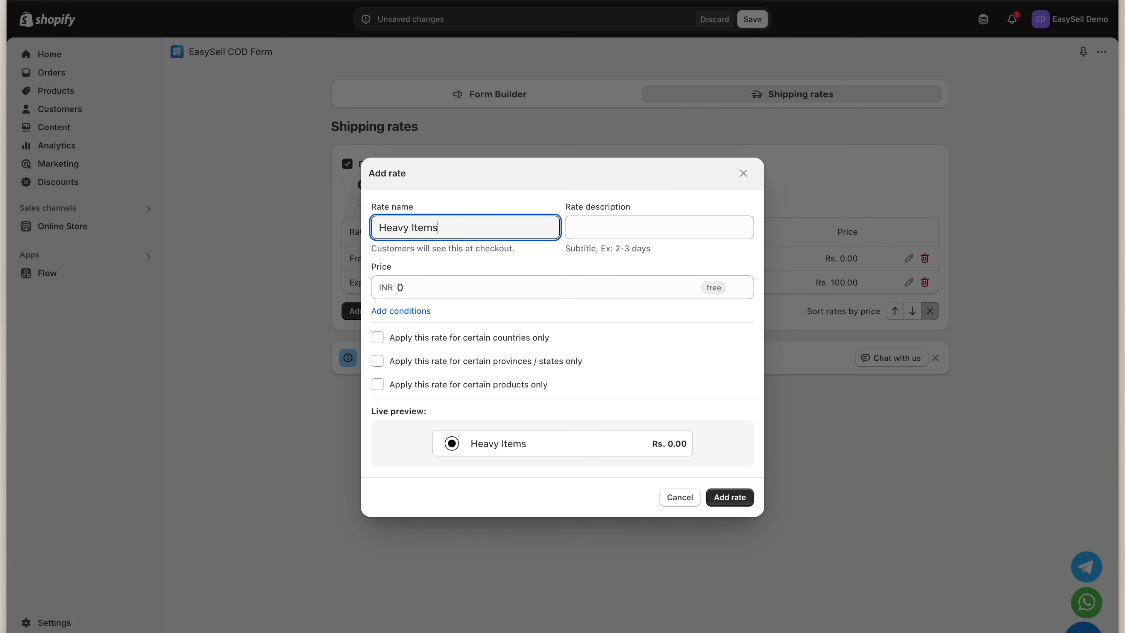
text( Shipping)
key(Tab)
key(Tab)
text(200)
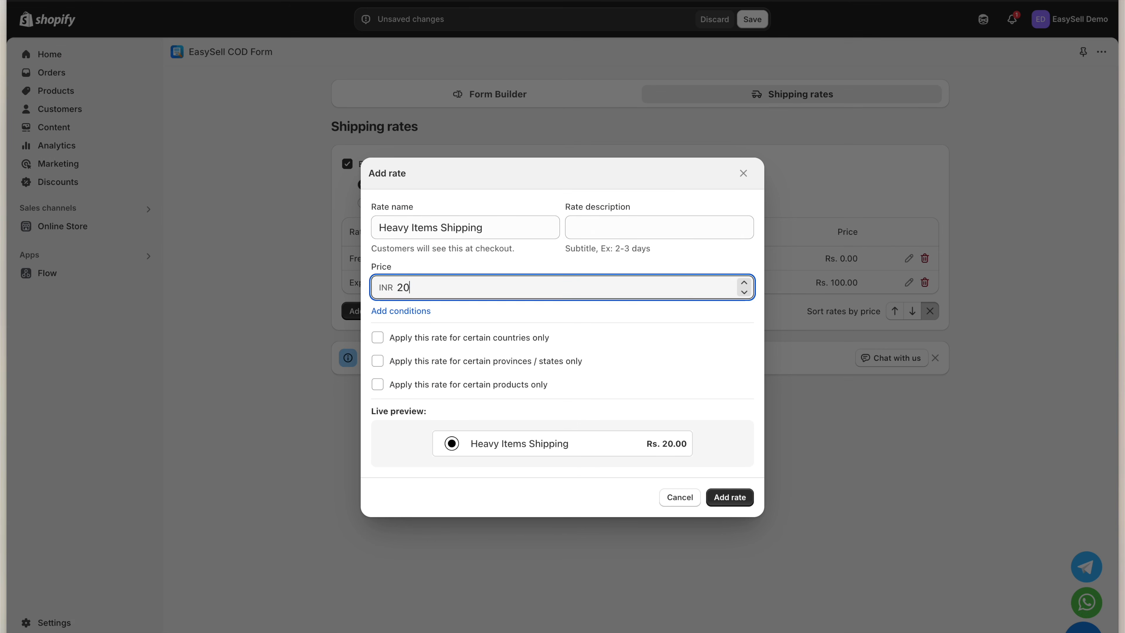
Add a condition basing the rate on order weight from 1 to 5 kg
click(427, 311)
click(453, 311)
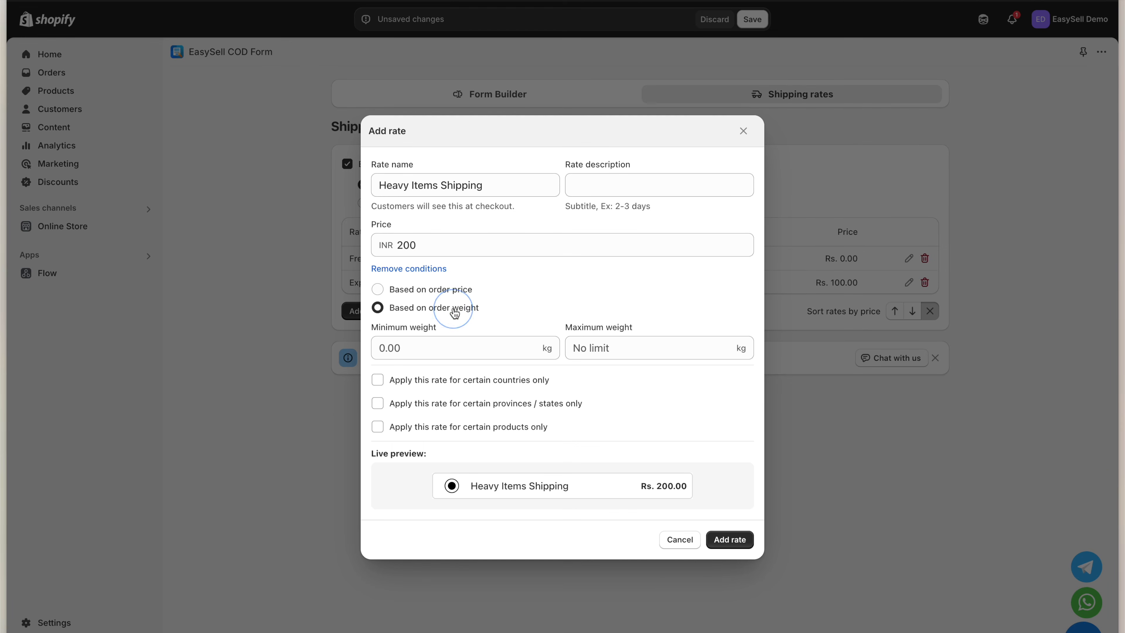
click(445, 296)
click(447, 308)
click(444, 349)
text(1)
key(Tab)
text(5)
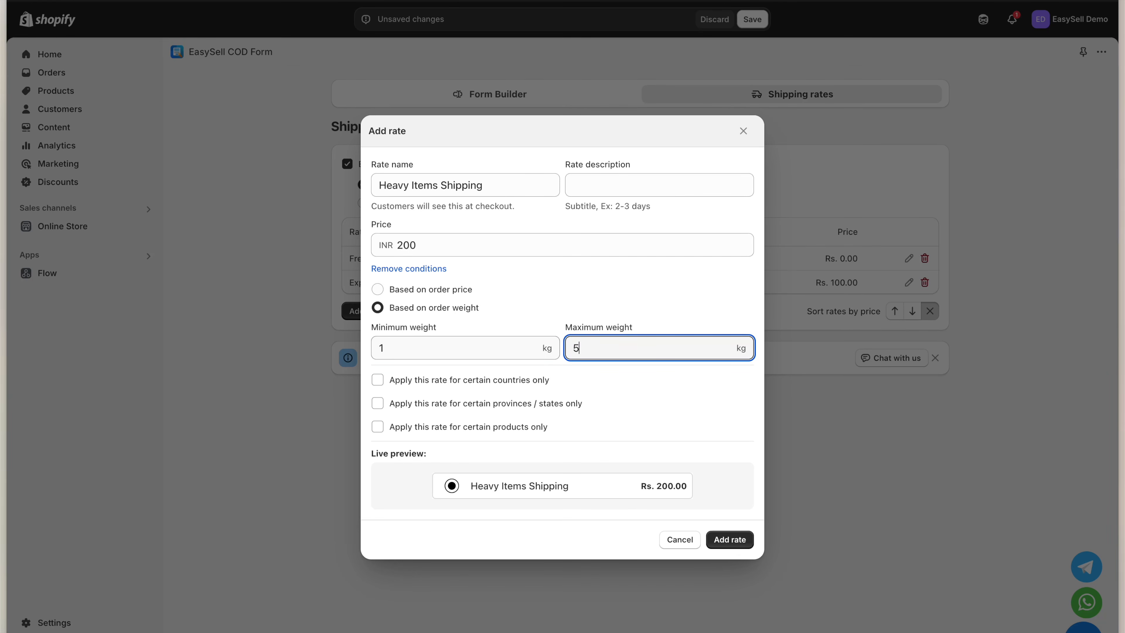
Restrict the rate to the states Bihar and Andhra Pradesh
click(441, 380)
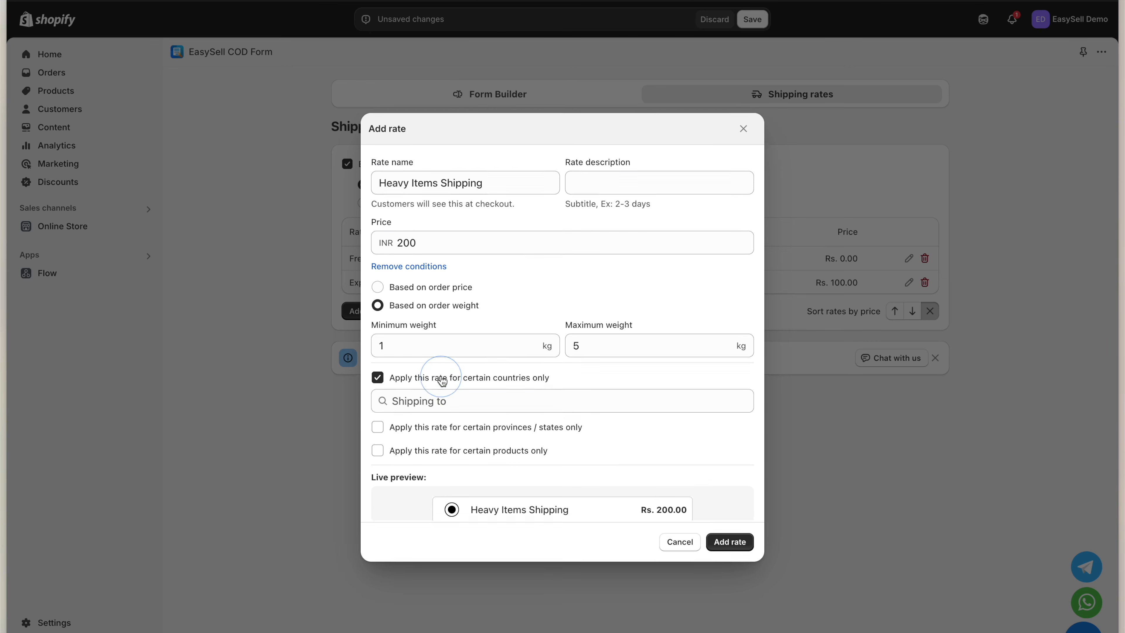
click(441, 378)
click(439, 405)
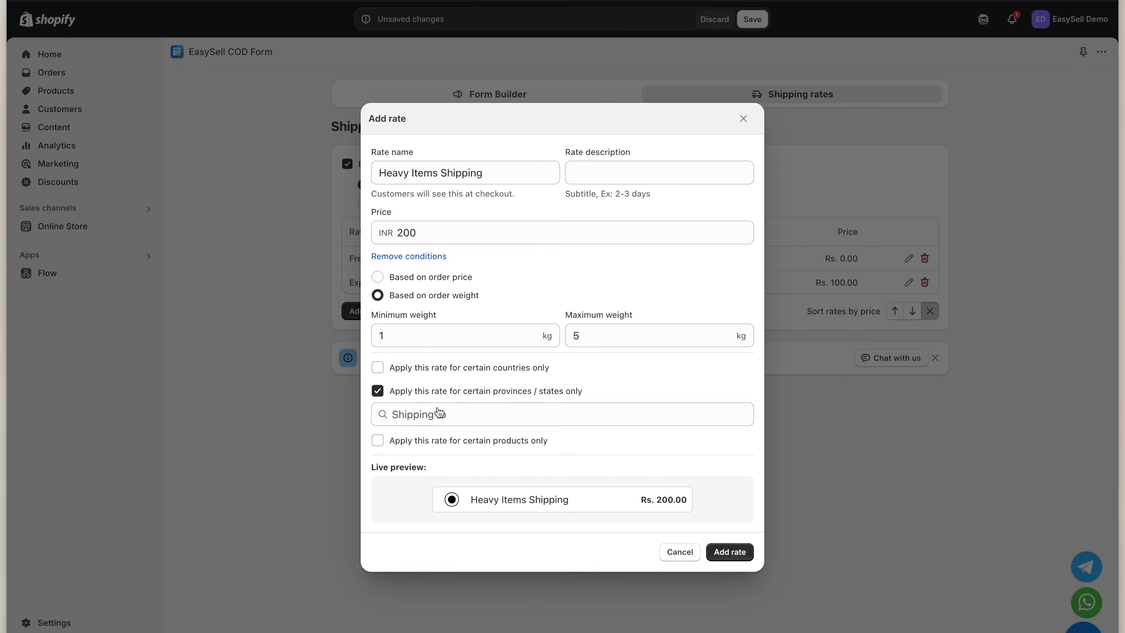
click(438, 413)
click(440, 315)
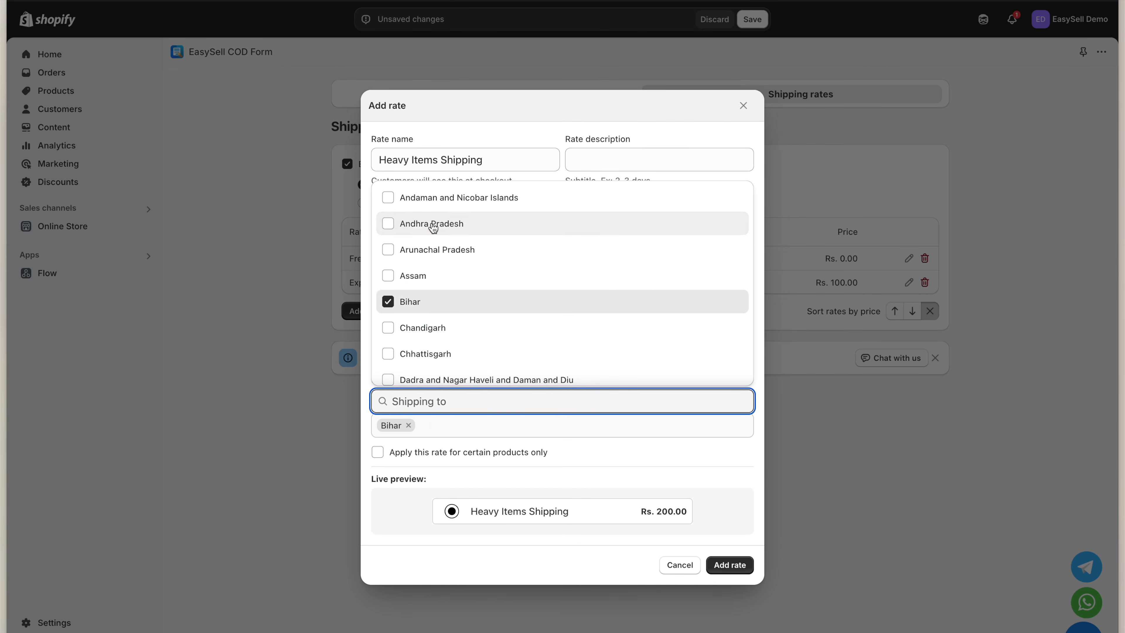
click(501, 224)
click(540, 484)
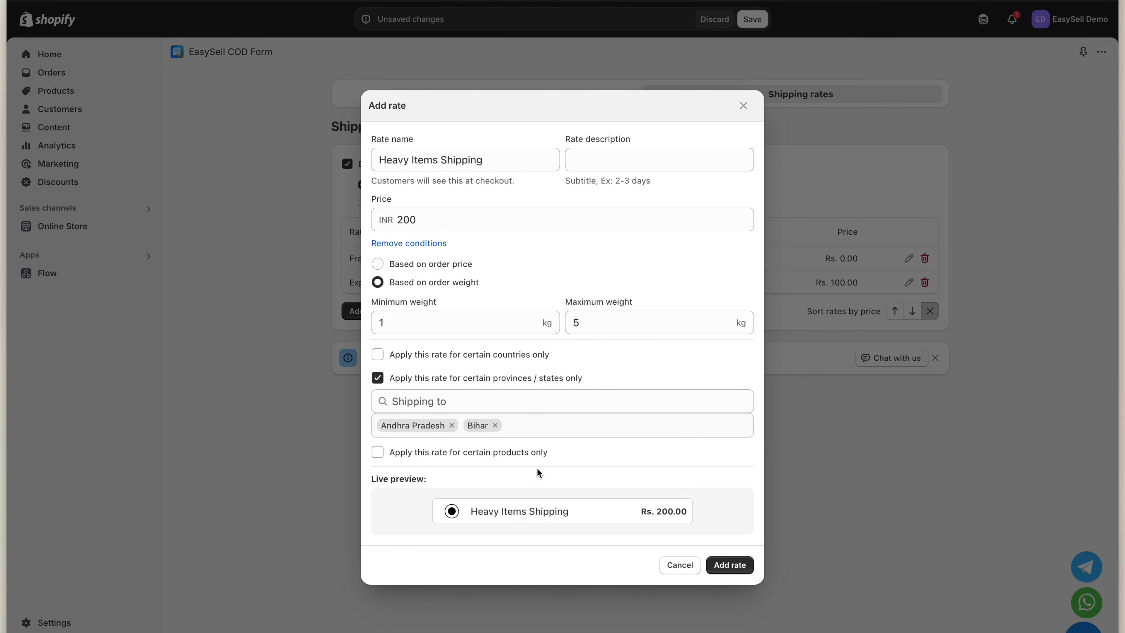
Limit the rate to Oxygen, Hydrogen and The Hidden Snowboard, then add the rate
click(504, 453)
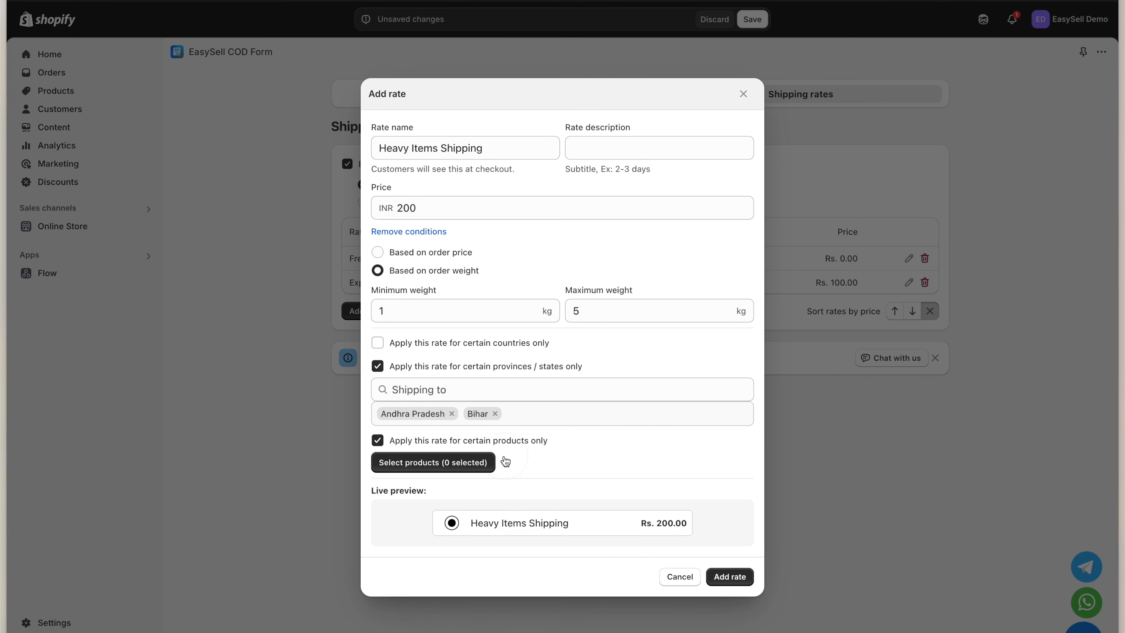
click(467, 465)
click(483, 376)
click(489, 306)
click(486, 475)
click(732, 552)
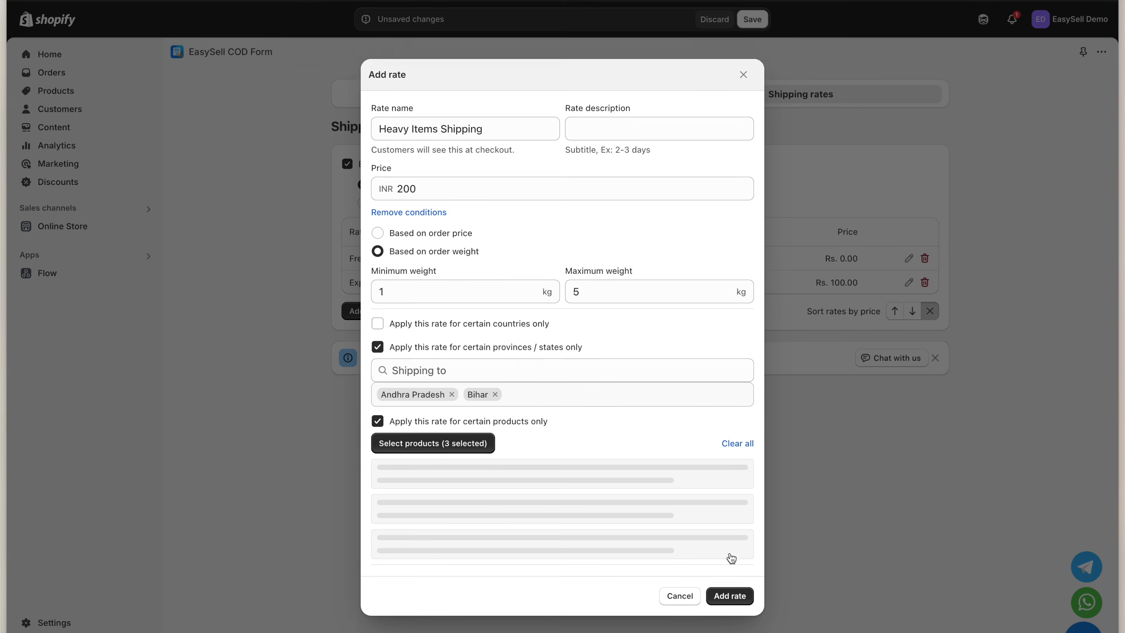
click(730, 628)
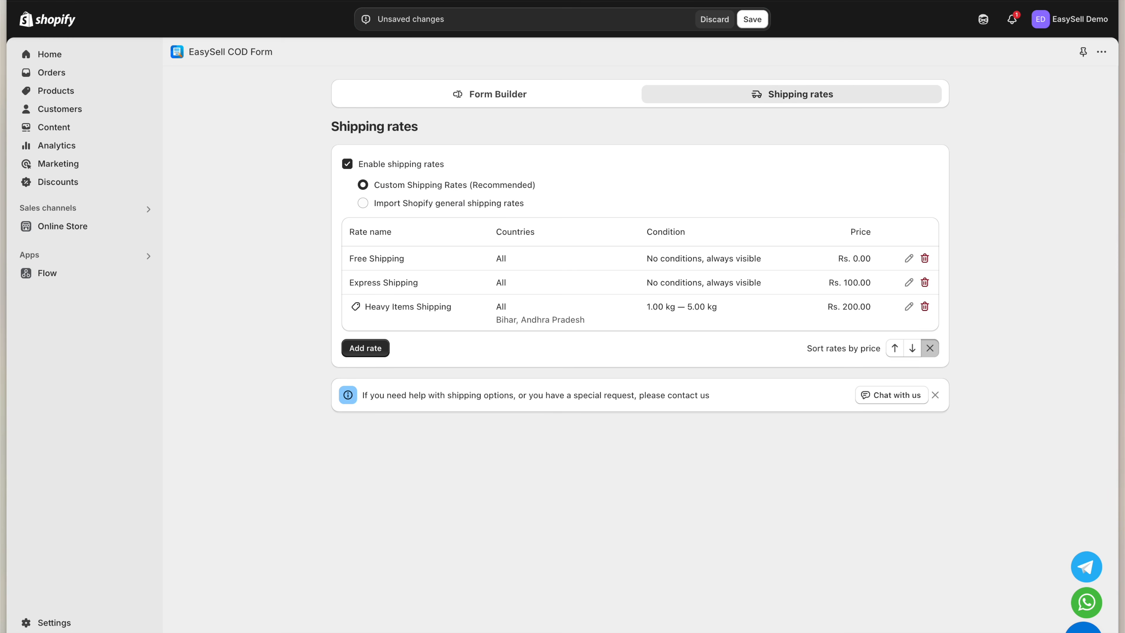
Save the rate changes and check Express Shipping's price in the snowboard's storefront order form
click(752, 19)
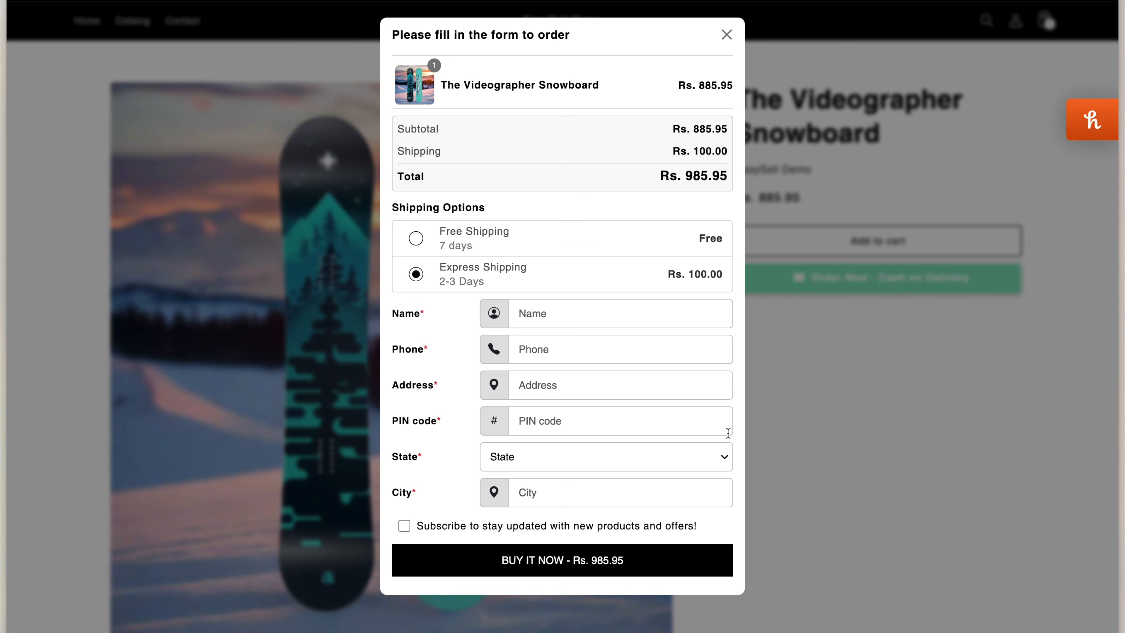
key(ctrl+r)
click(826, 282)
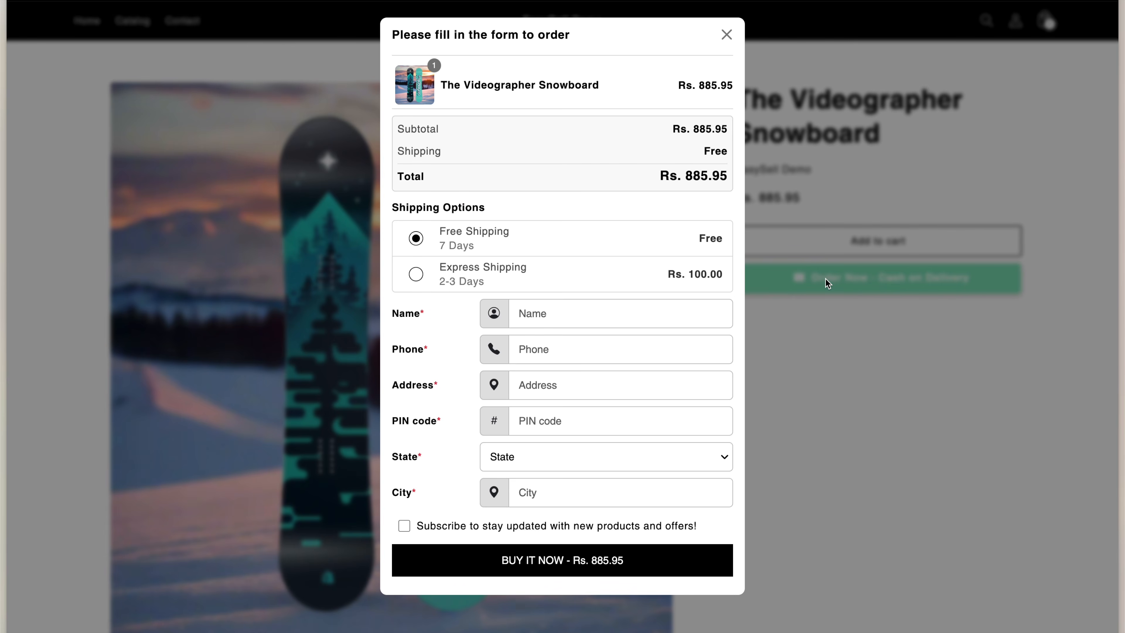
click(564, 275)
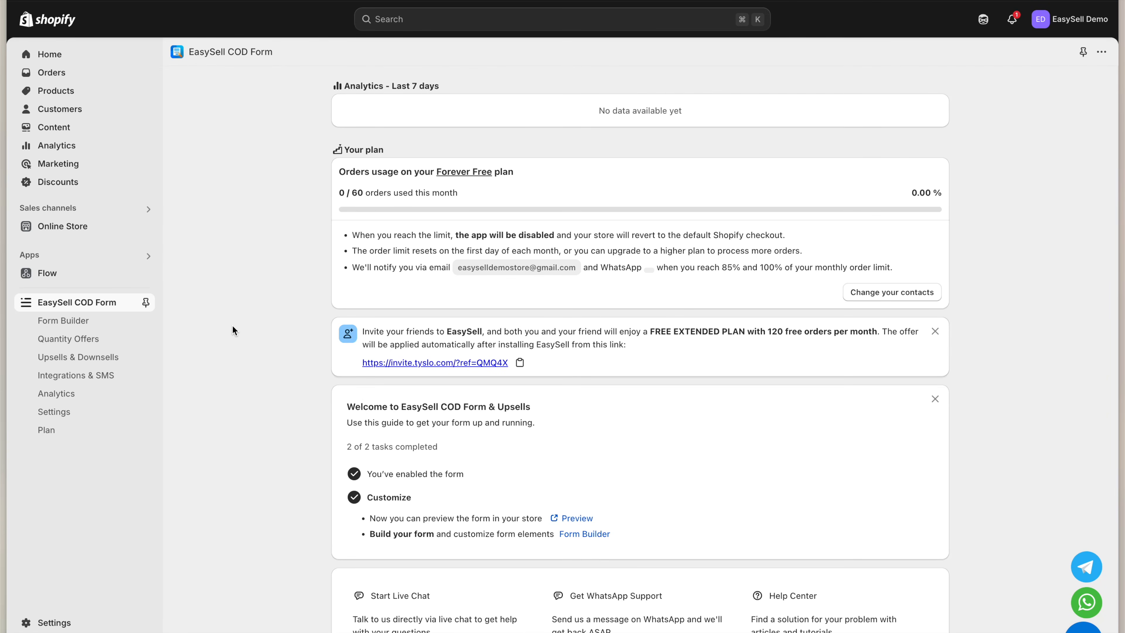
Go to EasySell's Quantity Offers section
click(133, 338)
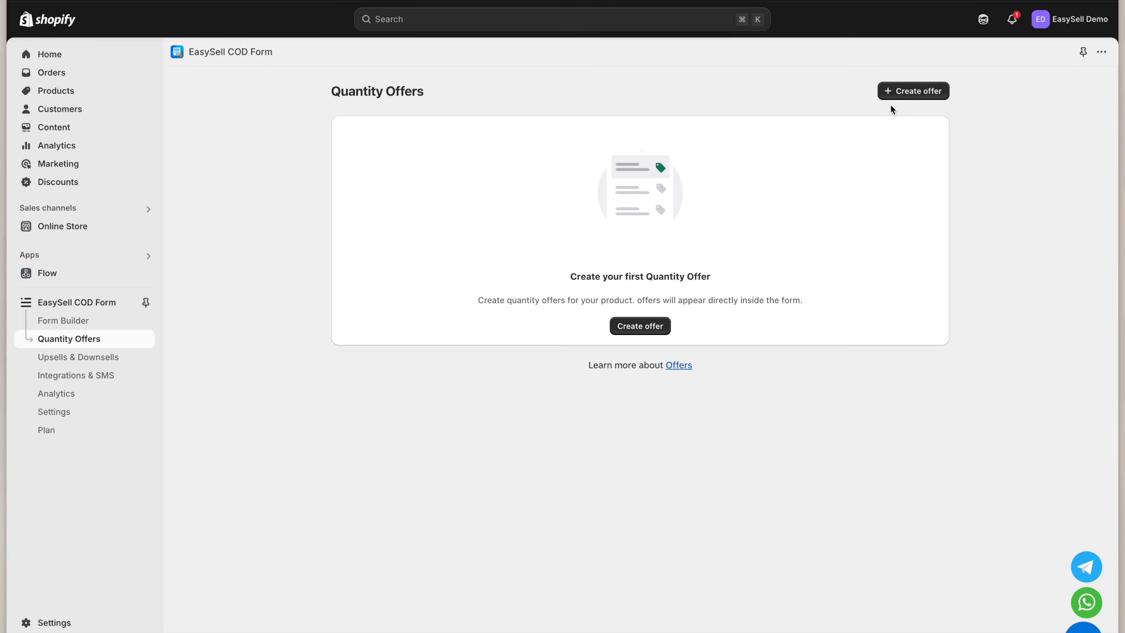
Create a new quantity offer targeting The Videographer Snowboard
click(899, 94)
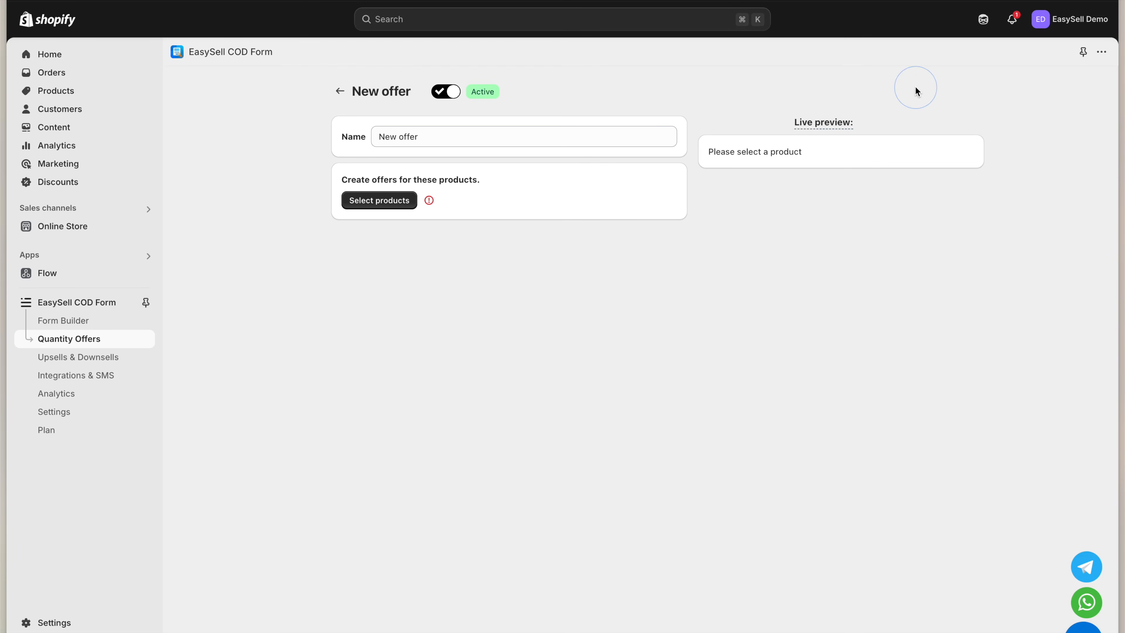
click(409, 206)
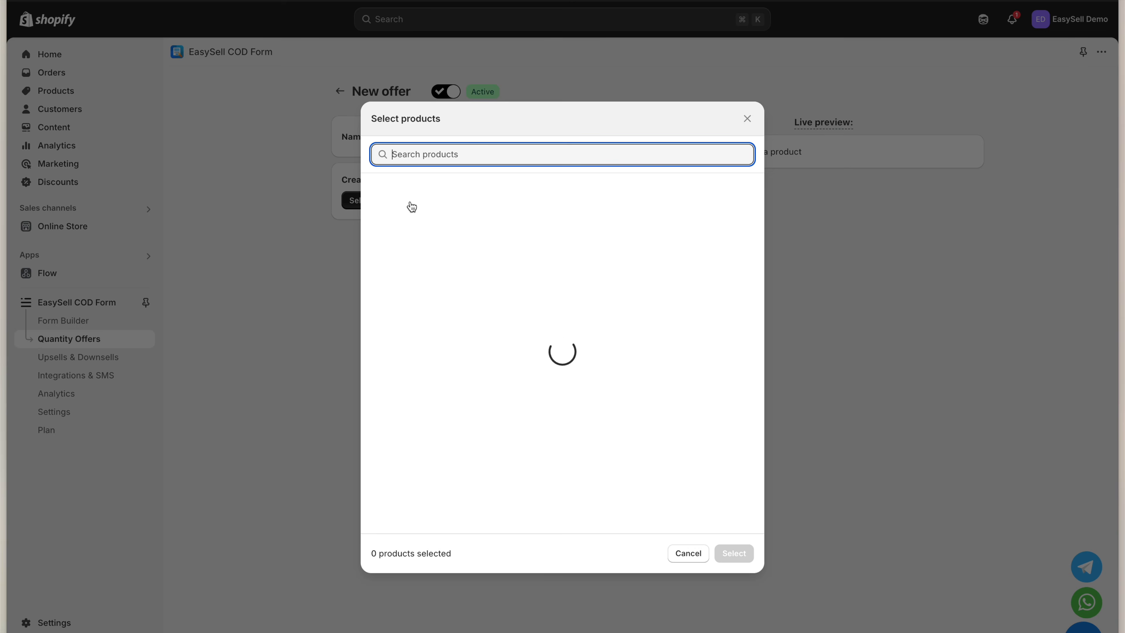
text(The Videographer Snowboard)
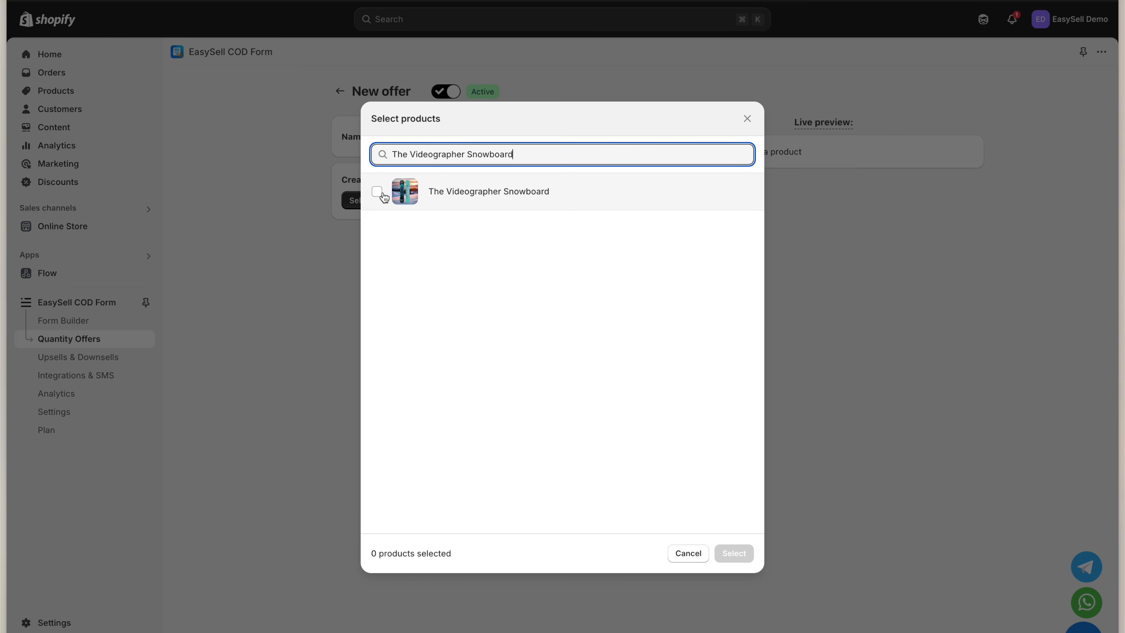
click(377, 191)
click(735, 553)
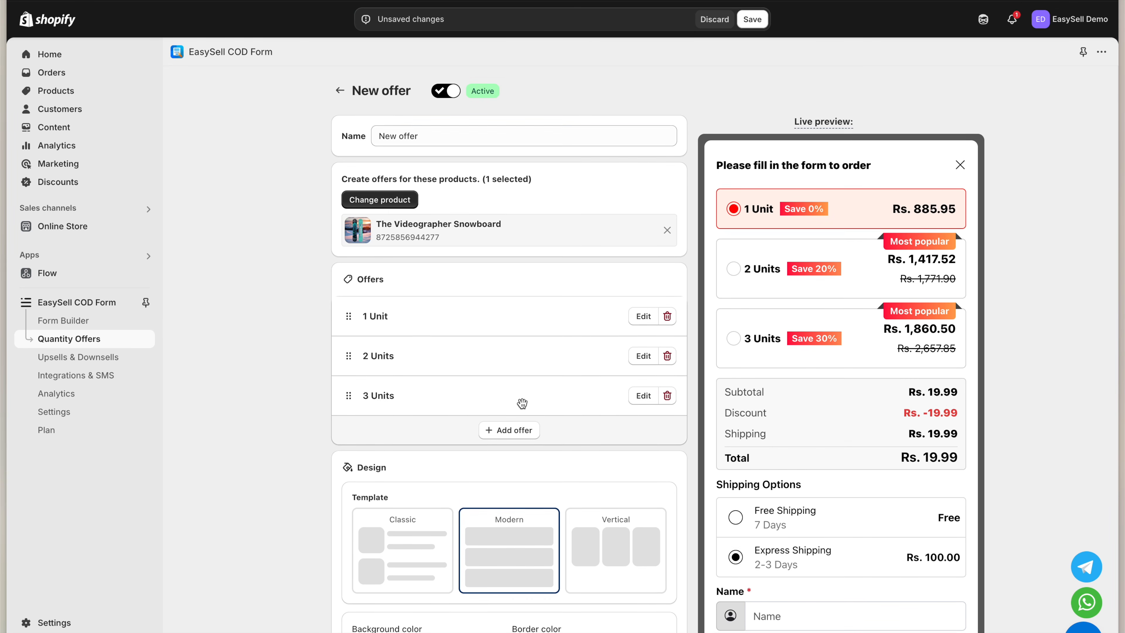
Review the 2 Units and 3 Units tiers' discount values of 20% and 30%
scroll(522, 403, down, 1)
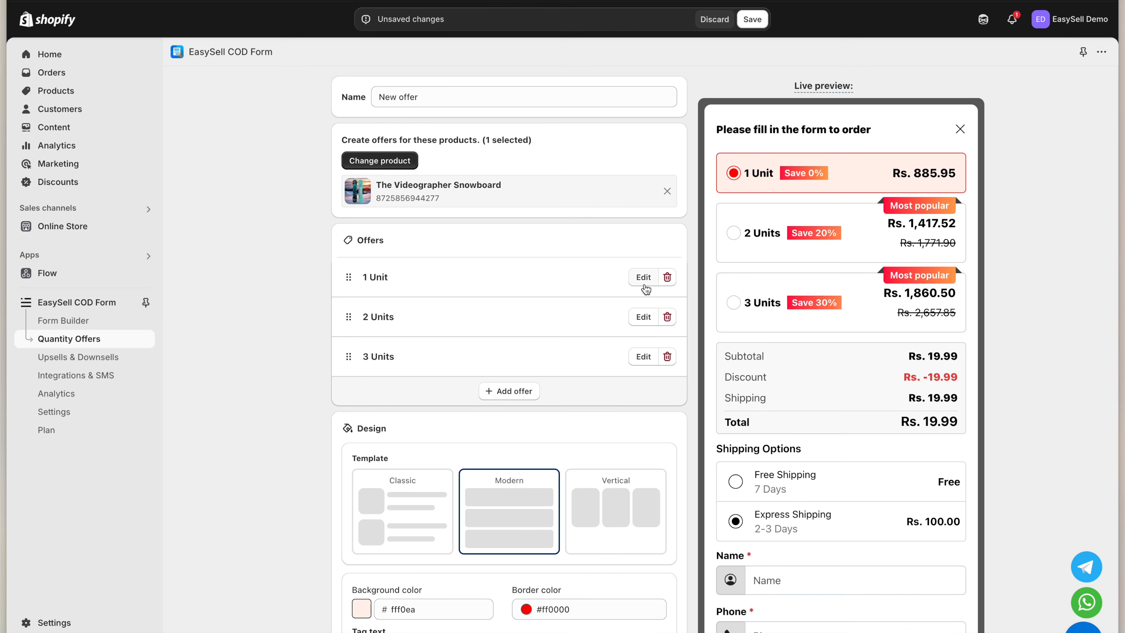
scroll(645, 288, down, 3)
click(643, 202)
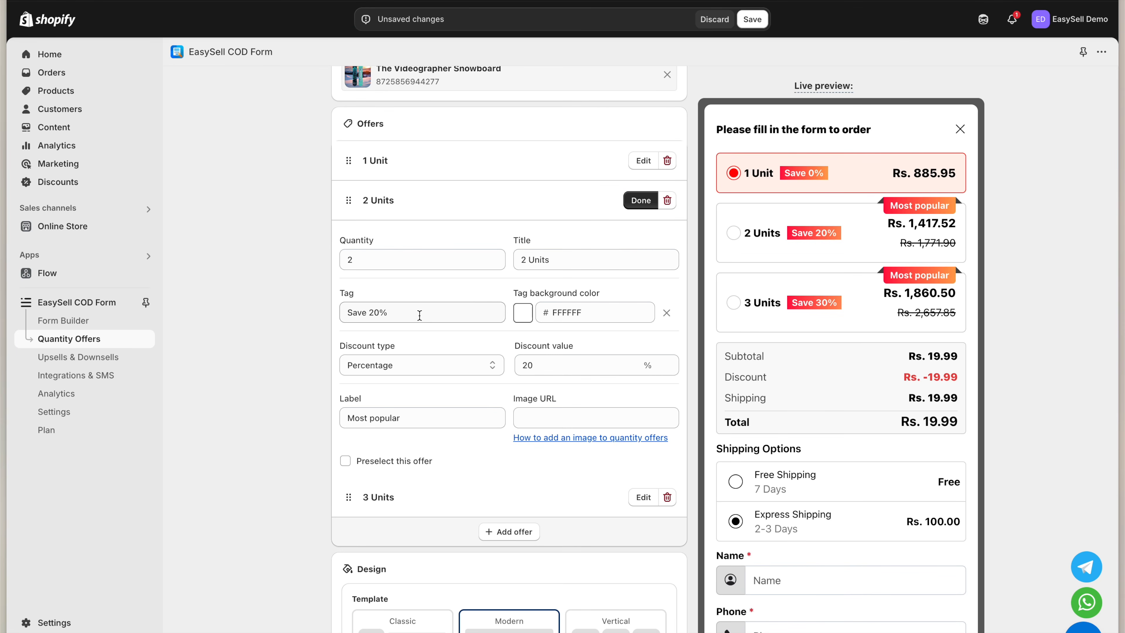
double_click(526, 364)
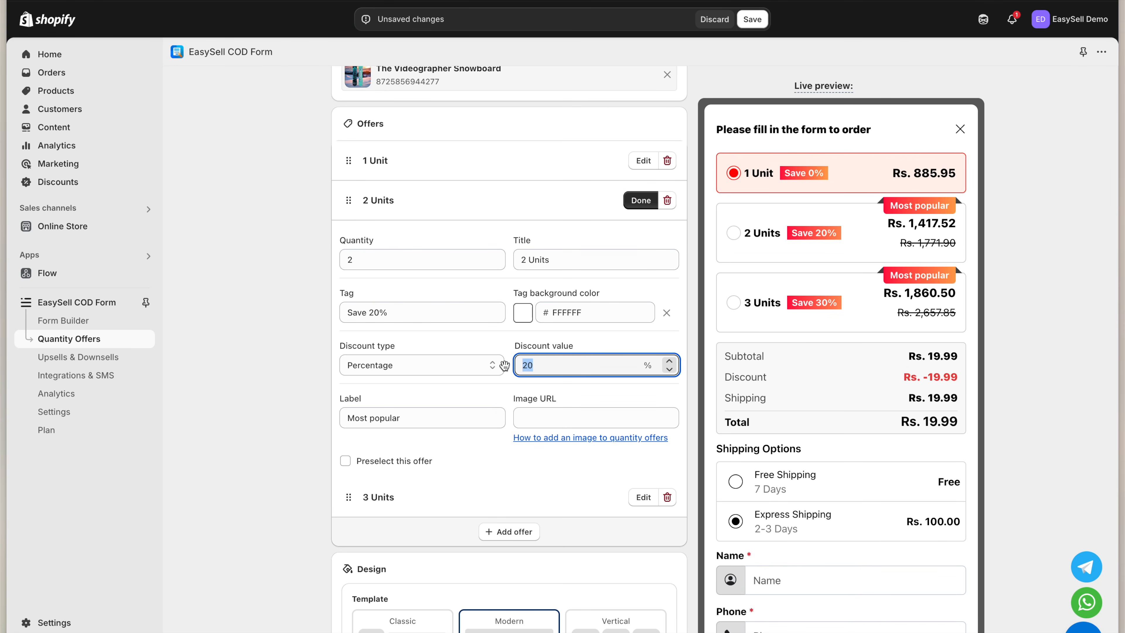
click(640, 200)
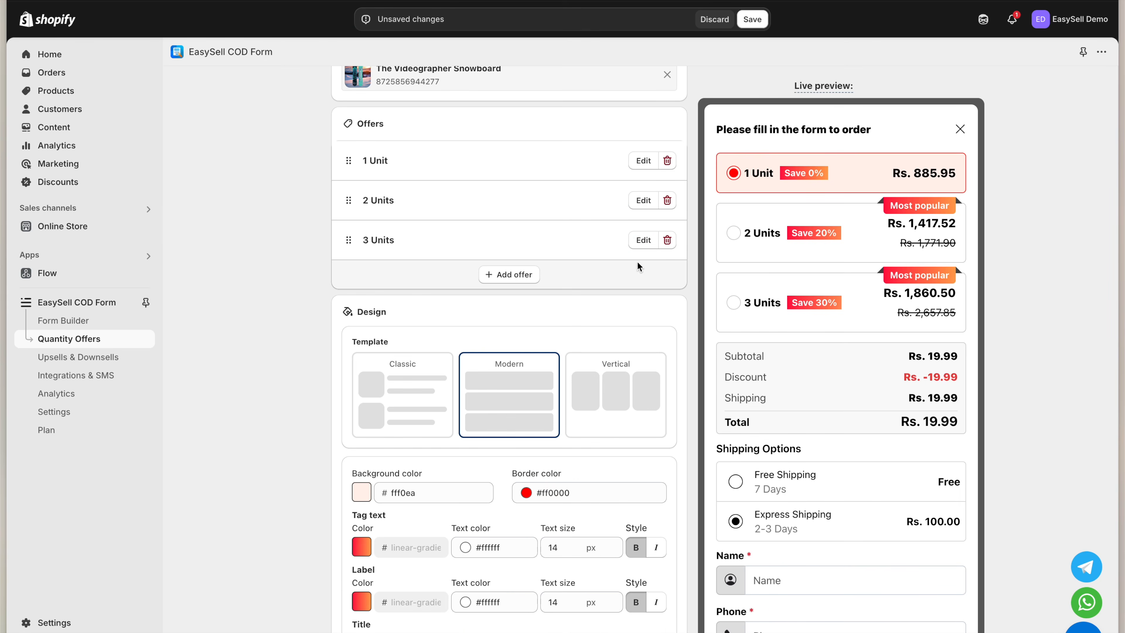
click(642, 242)
scroll(620, 310, down, 2)
click(582, 346)
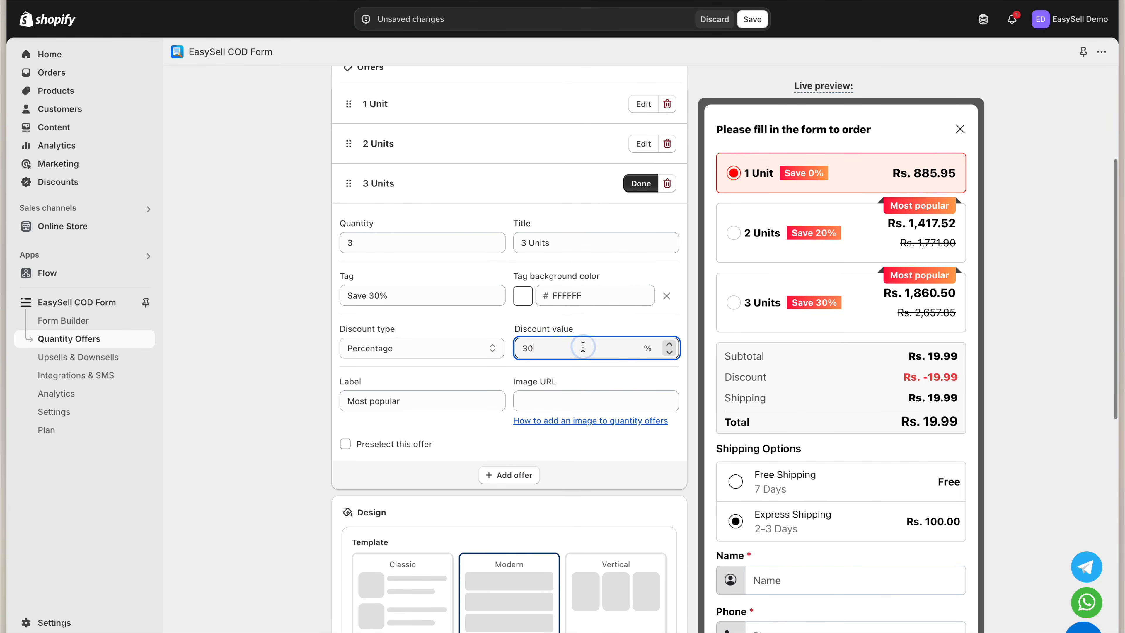
Compare the Classic and Vertical offer layouts, keeping the Modern layout
click(640, 183)
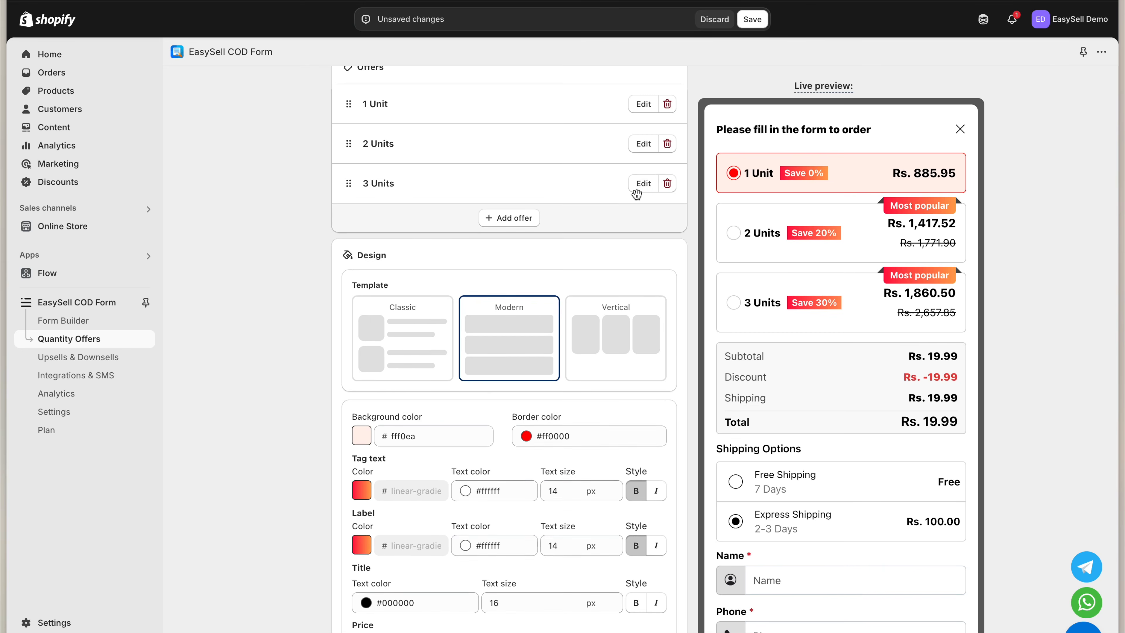
scroll(611, 248, down, 2)
click(416, 292)
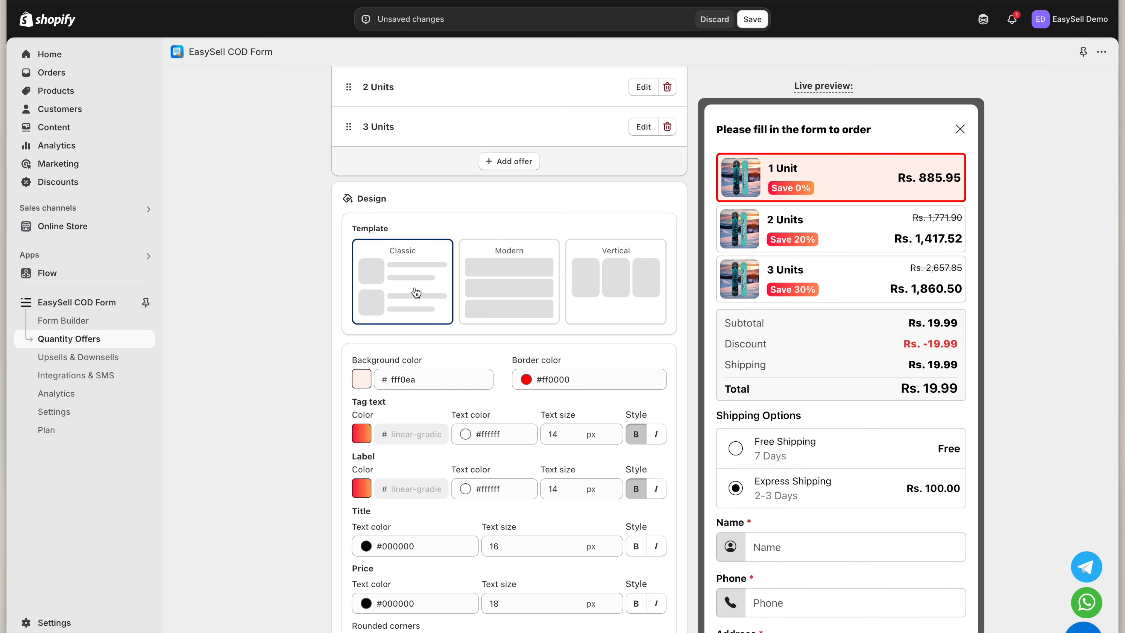
click(498, 288)
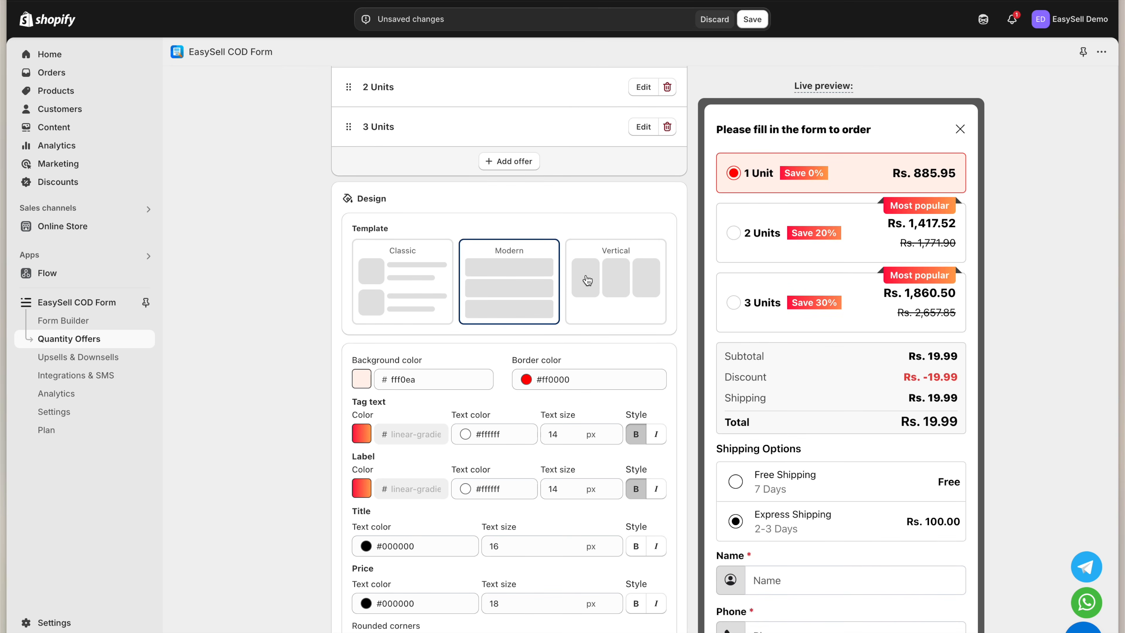
click(613, 284)
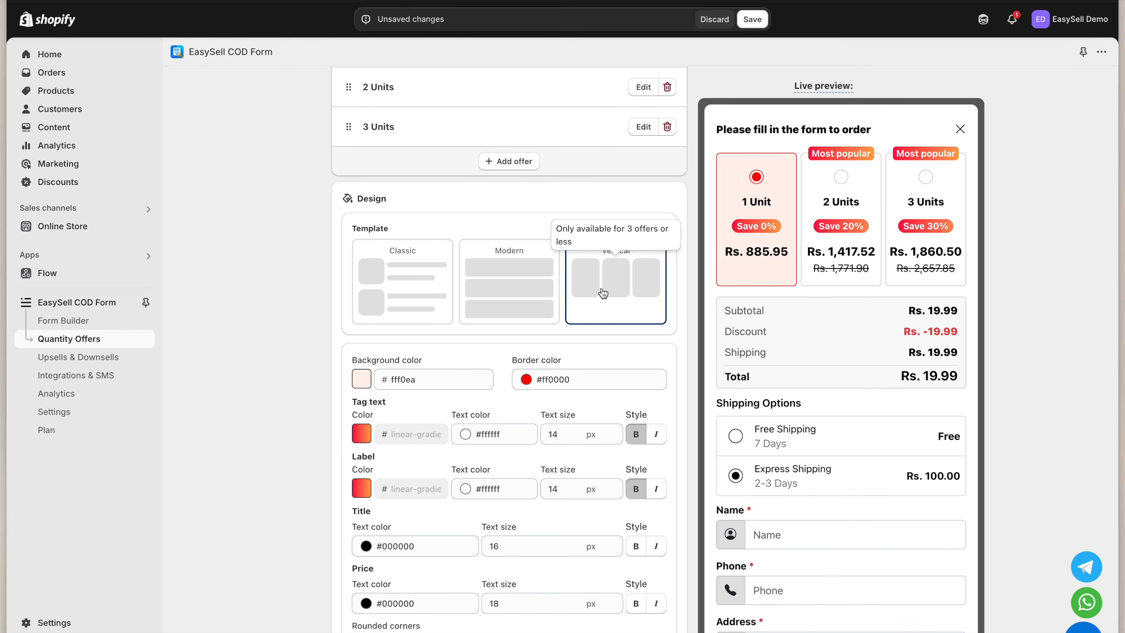
click(490, 291)
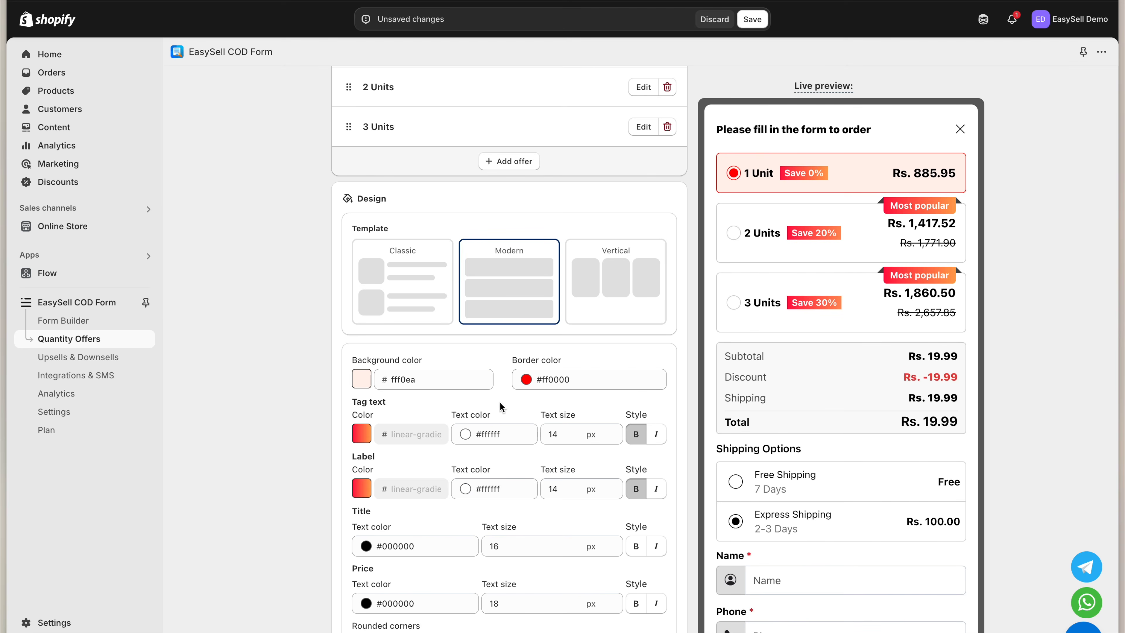
Give the Save tags and Most popular labels a green-yellow gradient colour
scroll(502, 417, down, 2)
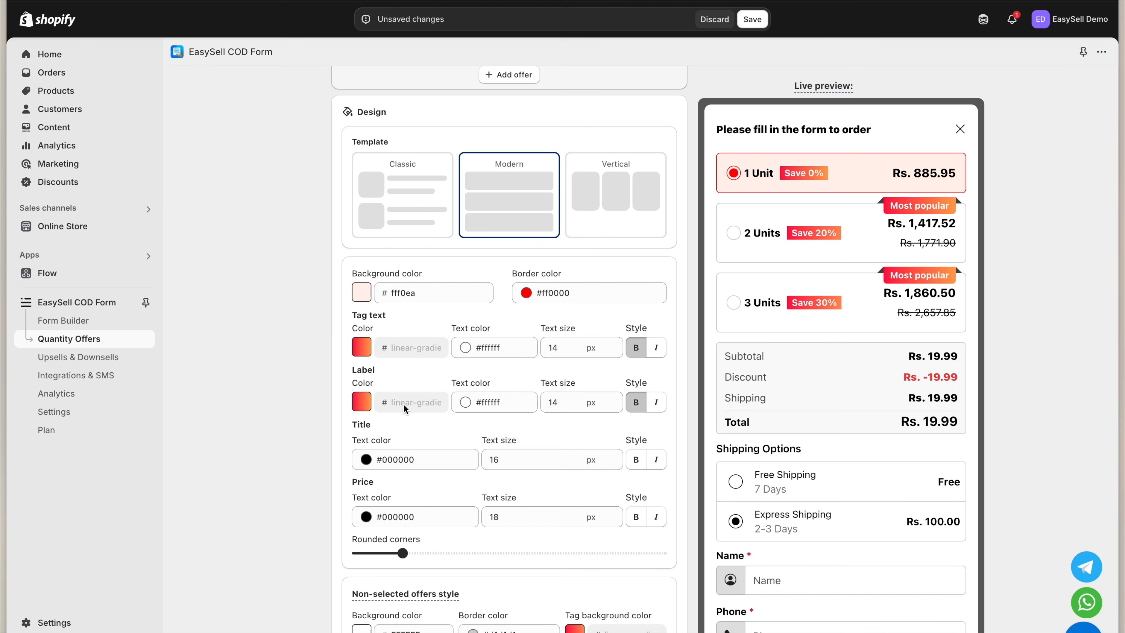
click(361, 351)
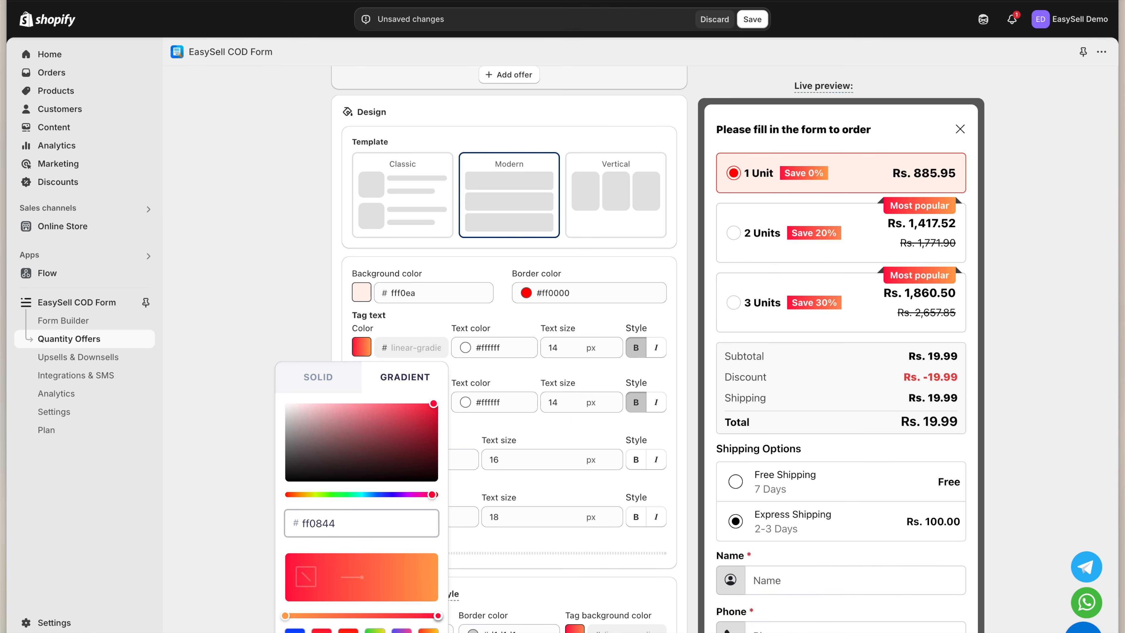
click(374, 629)
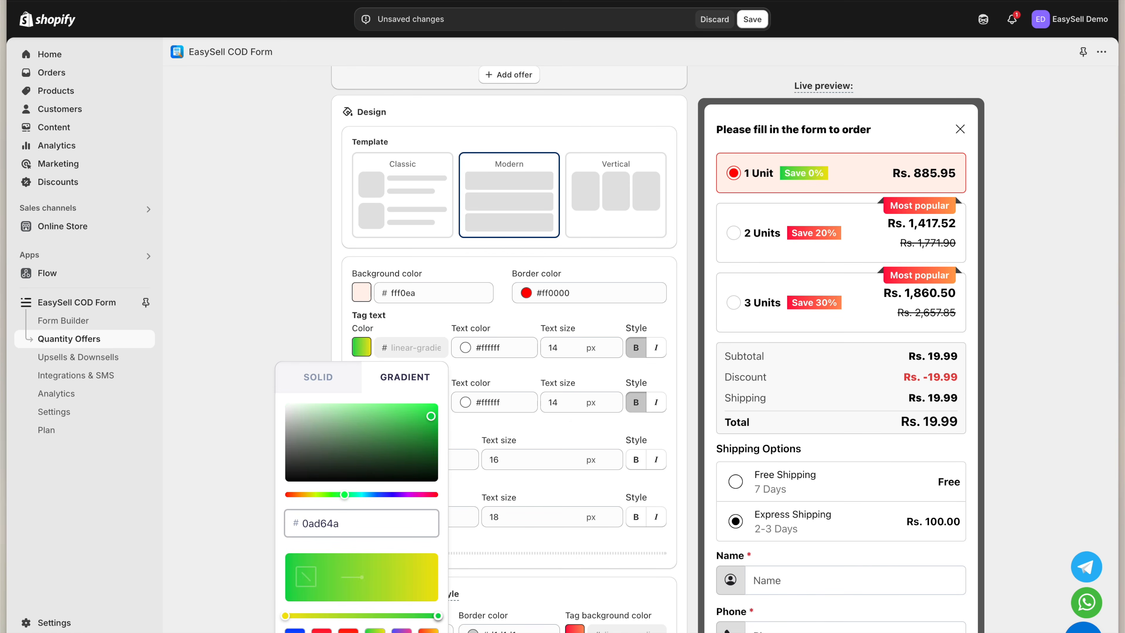
click(521, 385)
click(361, 402)
click(374, 368)
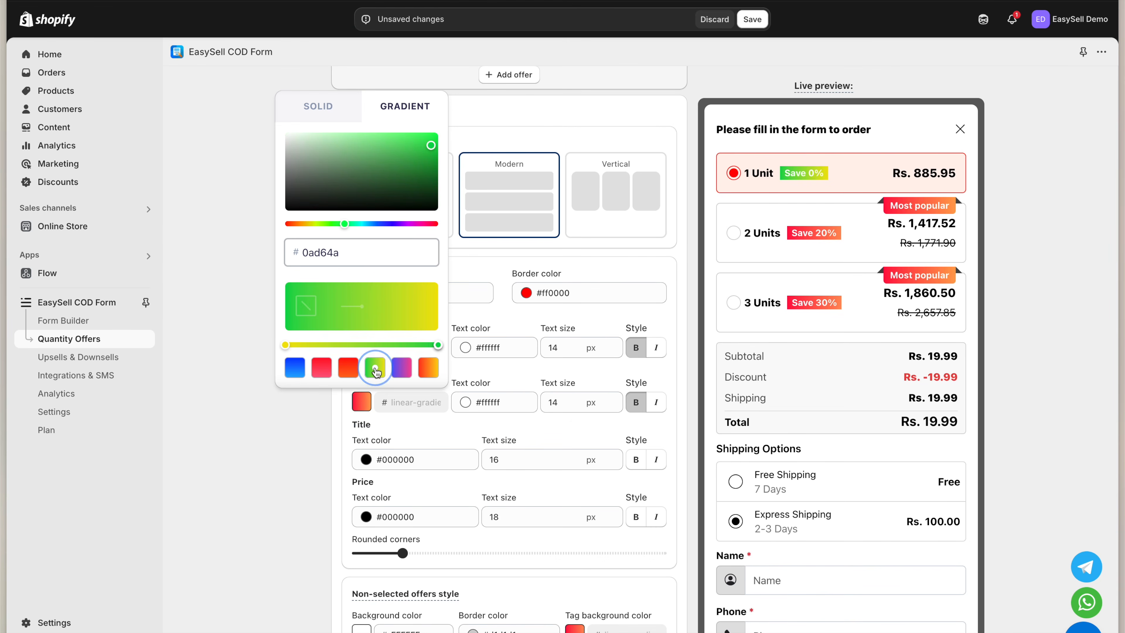
click(482, 376)
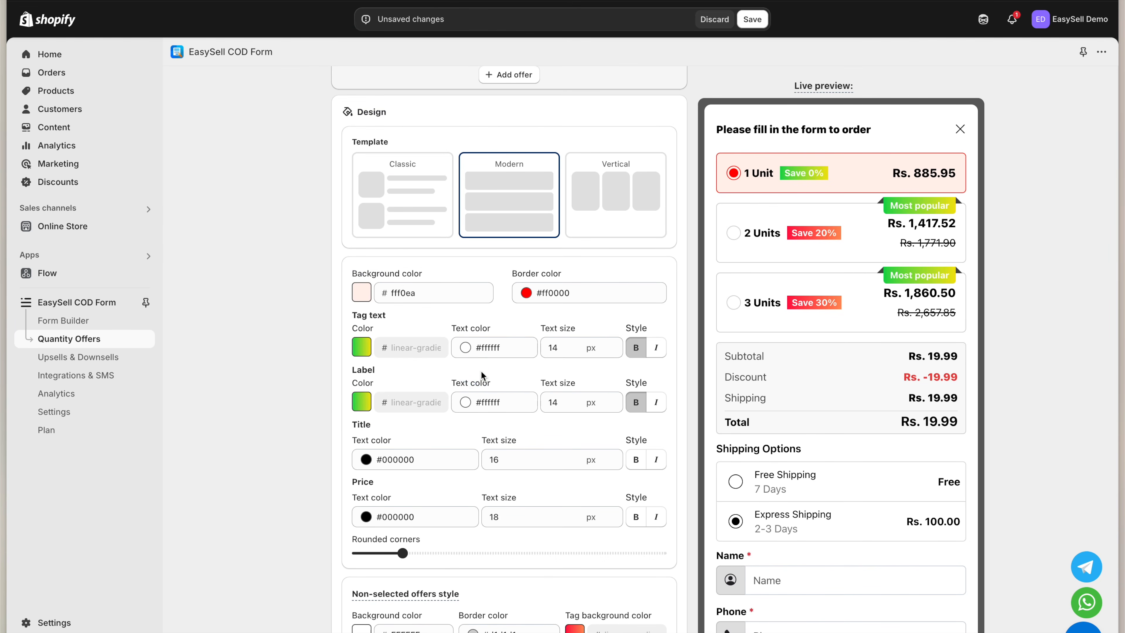
Preview the 2 Units and 3 Units tiers, then save the quantity offer
scroll(480, 375, down, 2)
click(784, 248)
click(779, 296)
click(787, 253)
scroll(791, 246, up, 5)
click(752, 19)
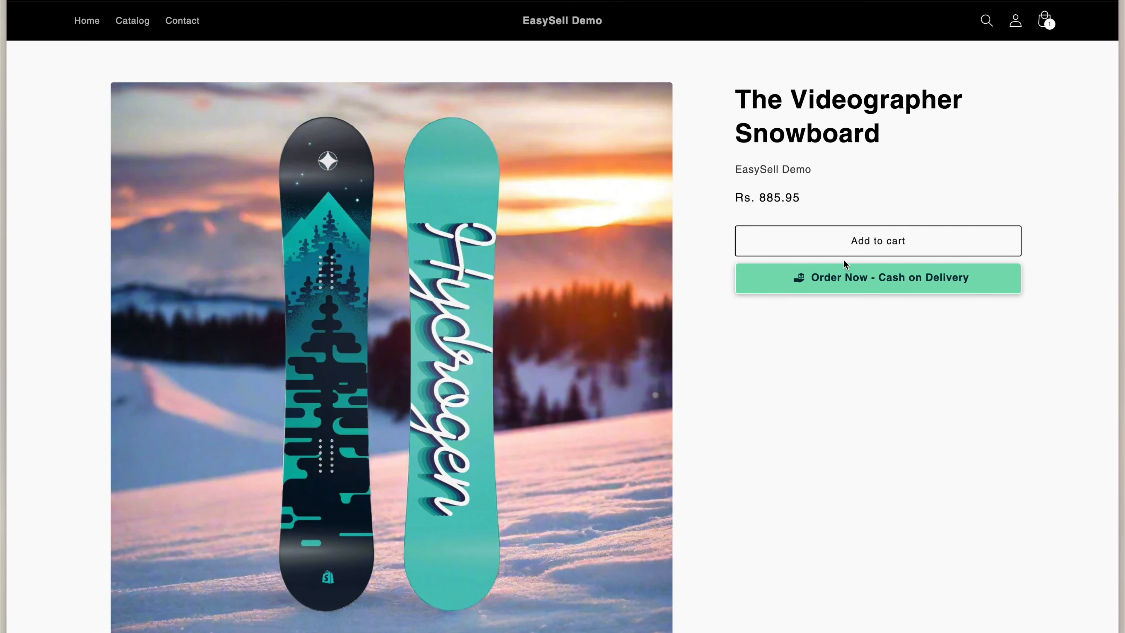
In the snowboard's COD order form, switch between 1, 2 and 3 Units and inspect the discount line
click(836, 275)
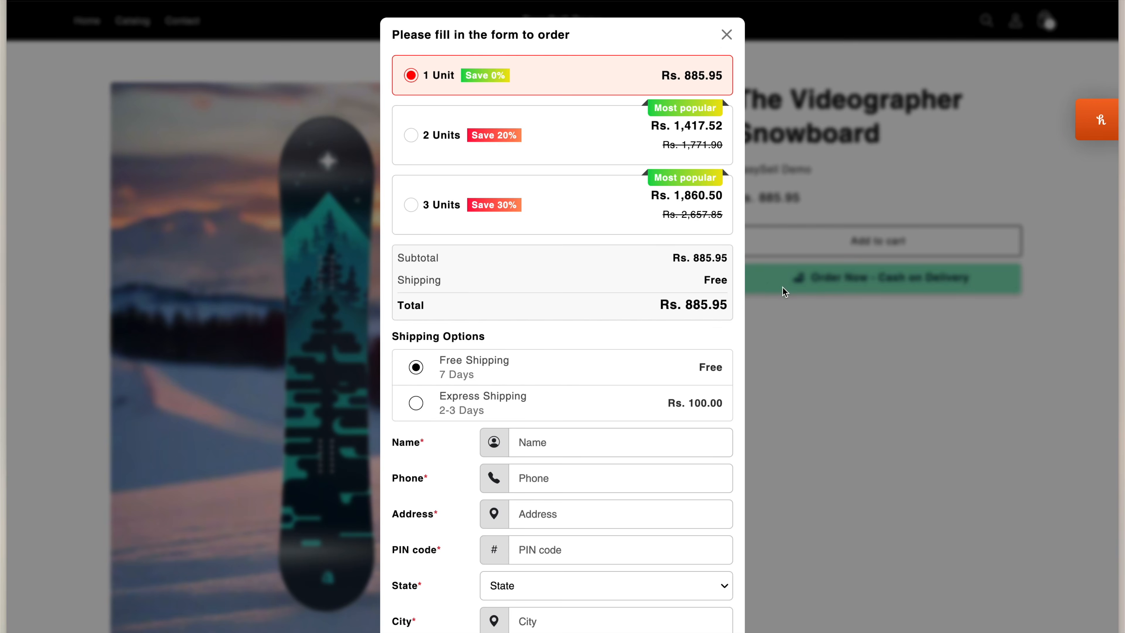
click(601, 149)
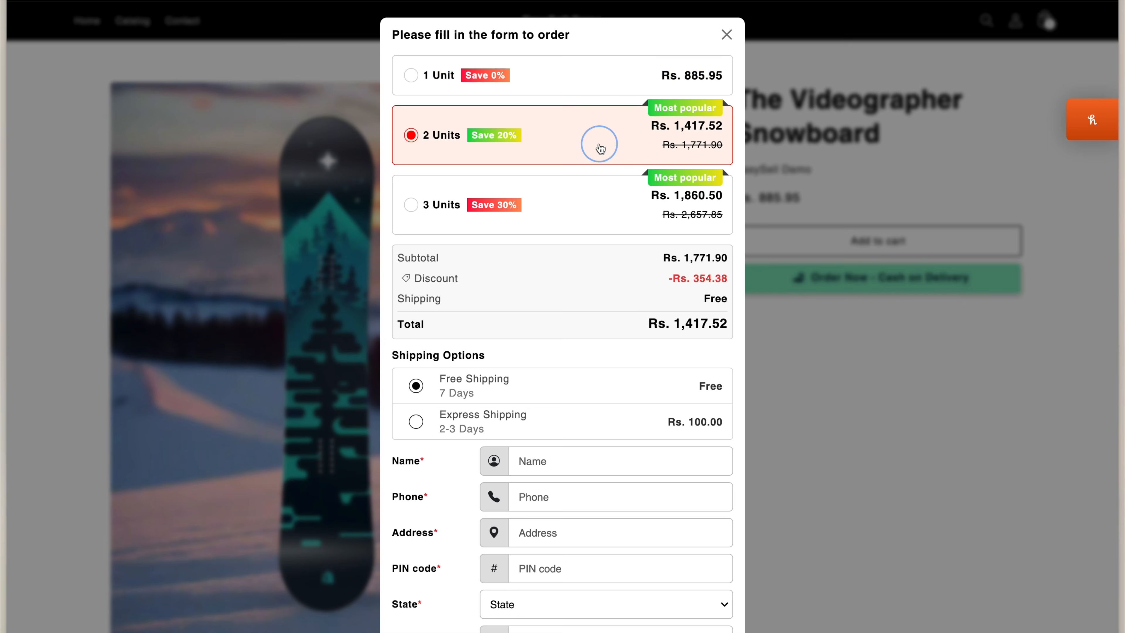
click(603, 206)
click(582, 136)
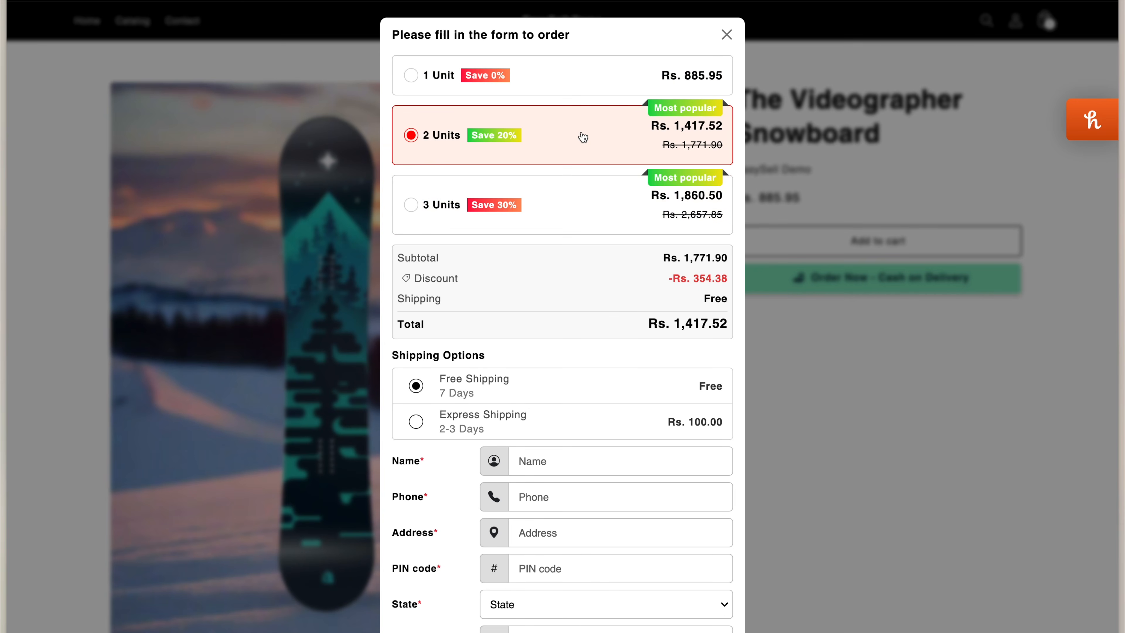
click(569, 89)
click(569, 151)
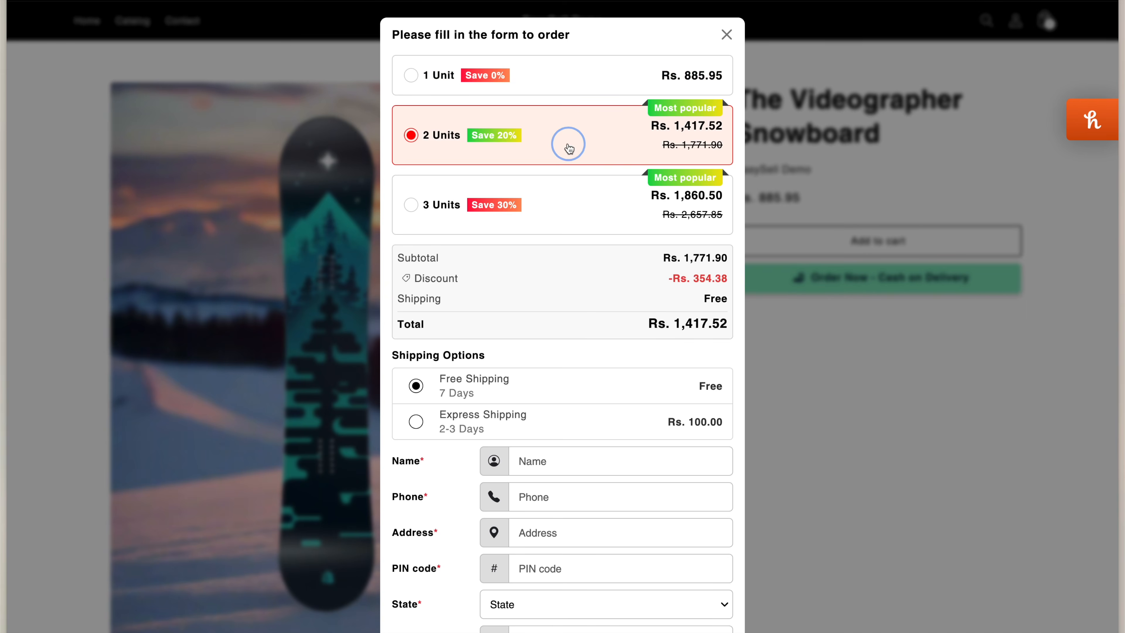
click(569, 206)
drag(471, 279, 423, 279)
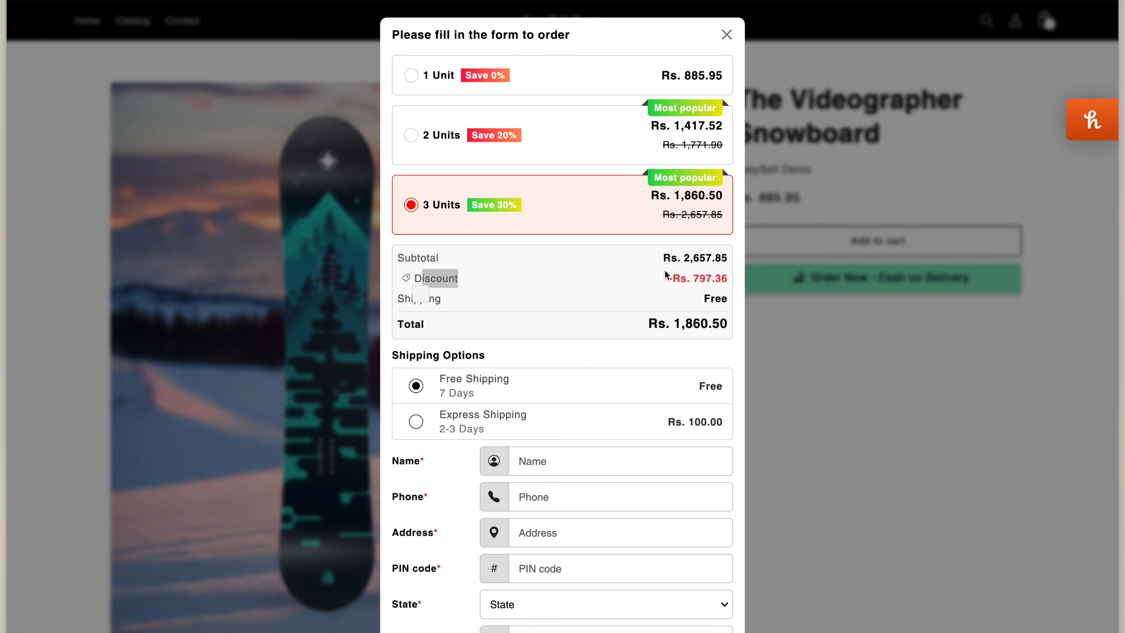
click(664, 277)
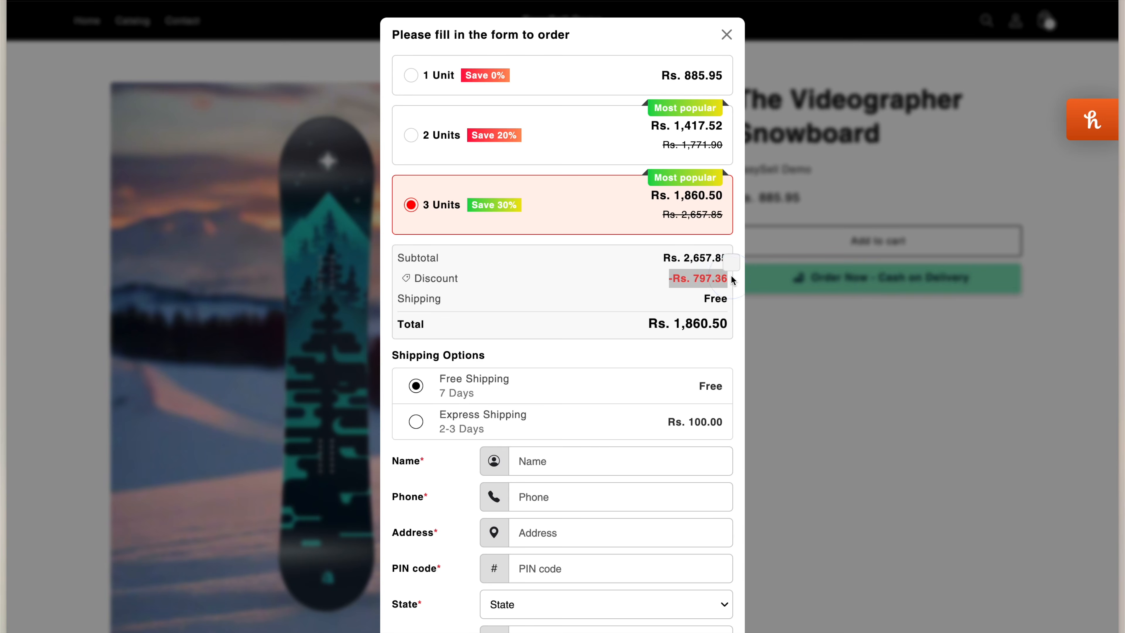
click(728, 296)
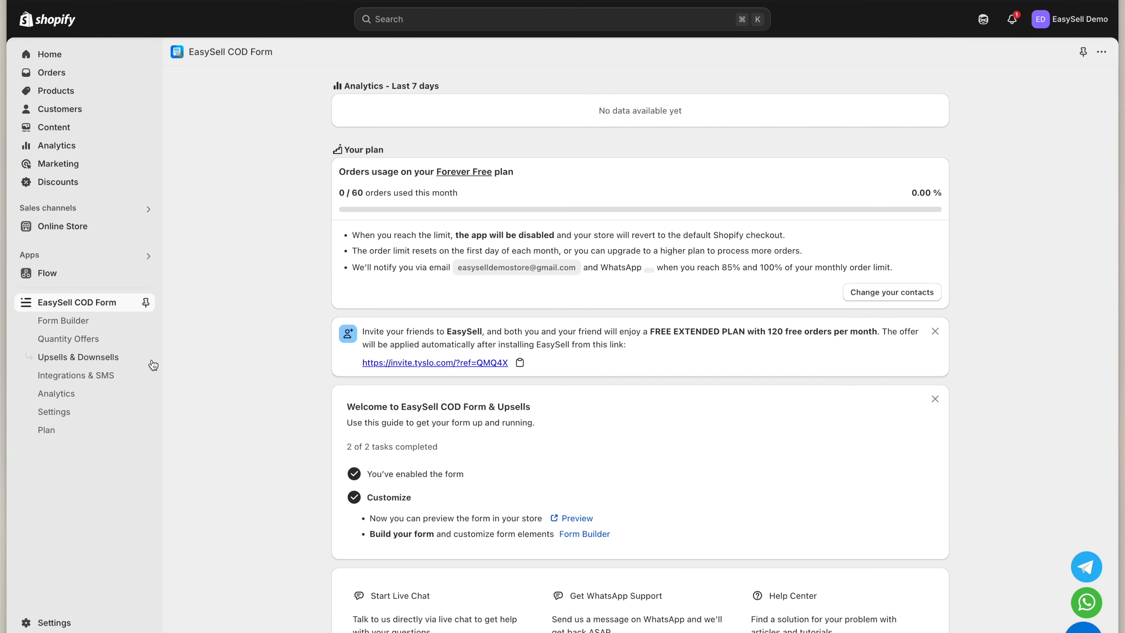
Go to Upsells & Downsells, then 1-Click Upsells, and create a new upsell
click(139, 363)
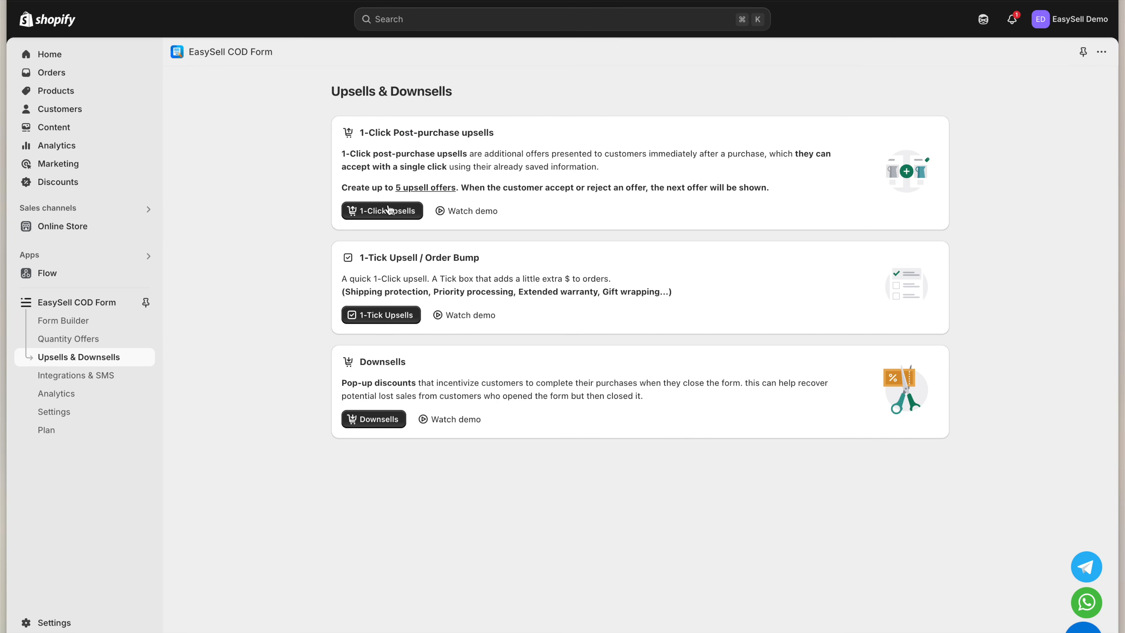
click(388, 361)
click(395, 220)
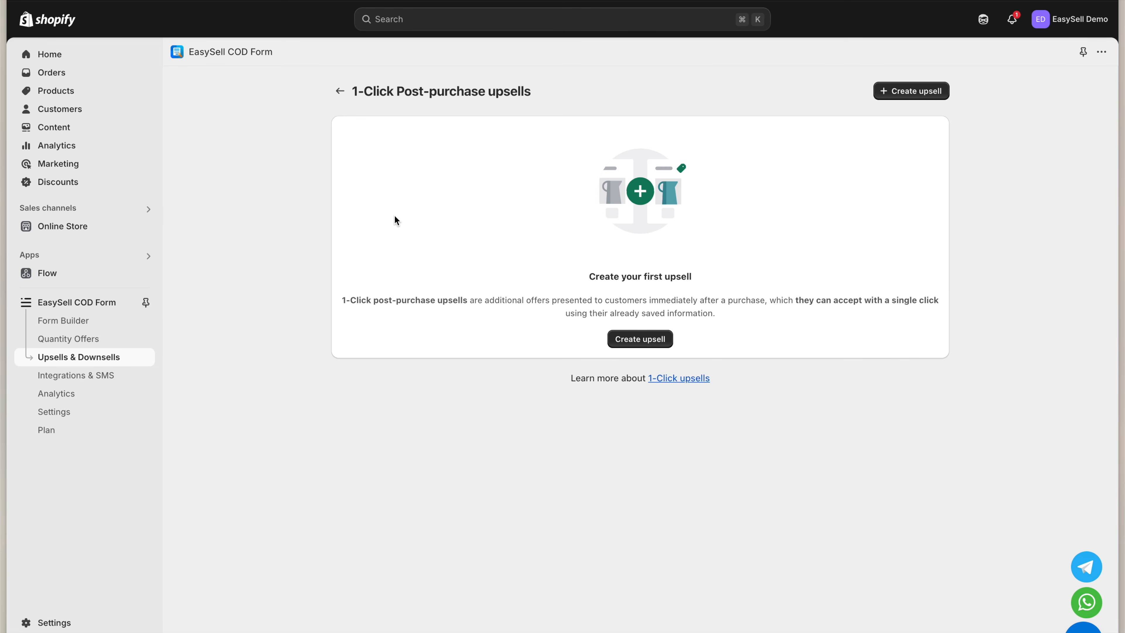
click(896, 90)
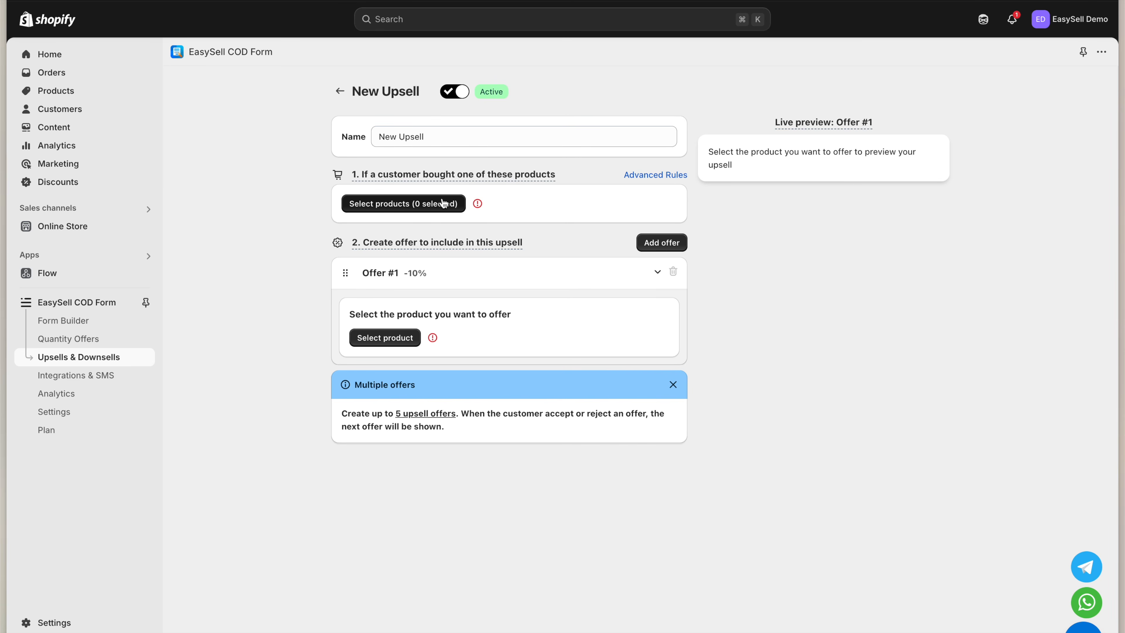
Make The Videographer Snowboard the upsell's trigger product
click(442, 203)
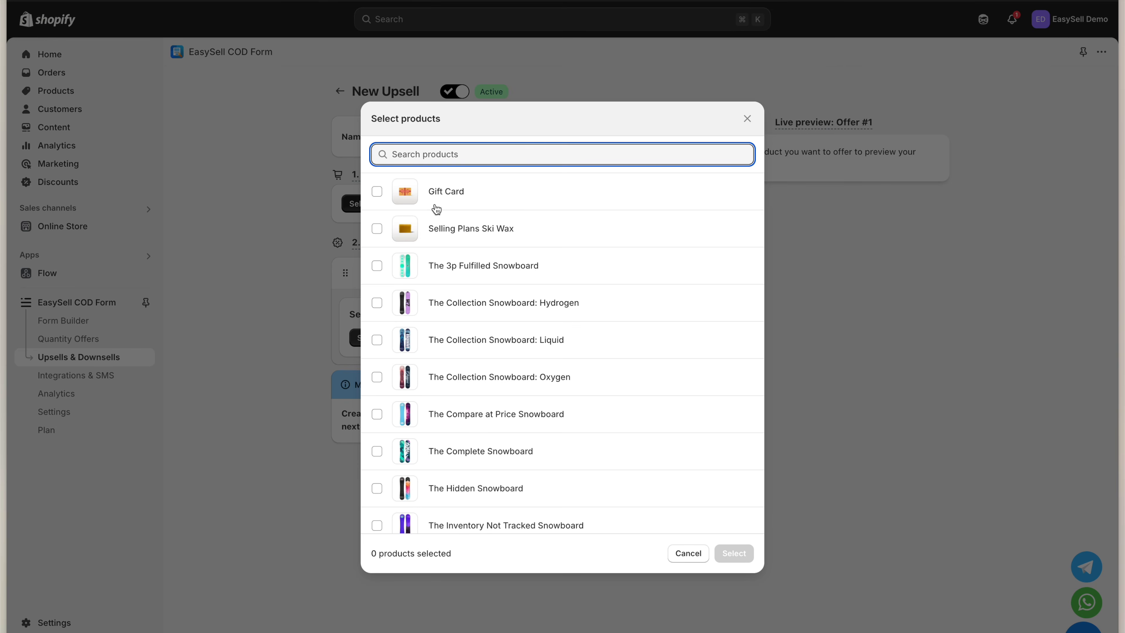
text(The Videographer Snowboard)
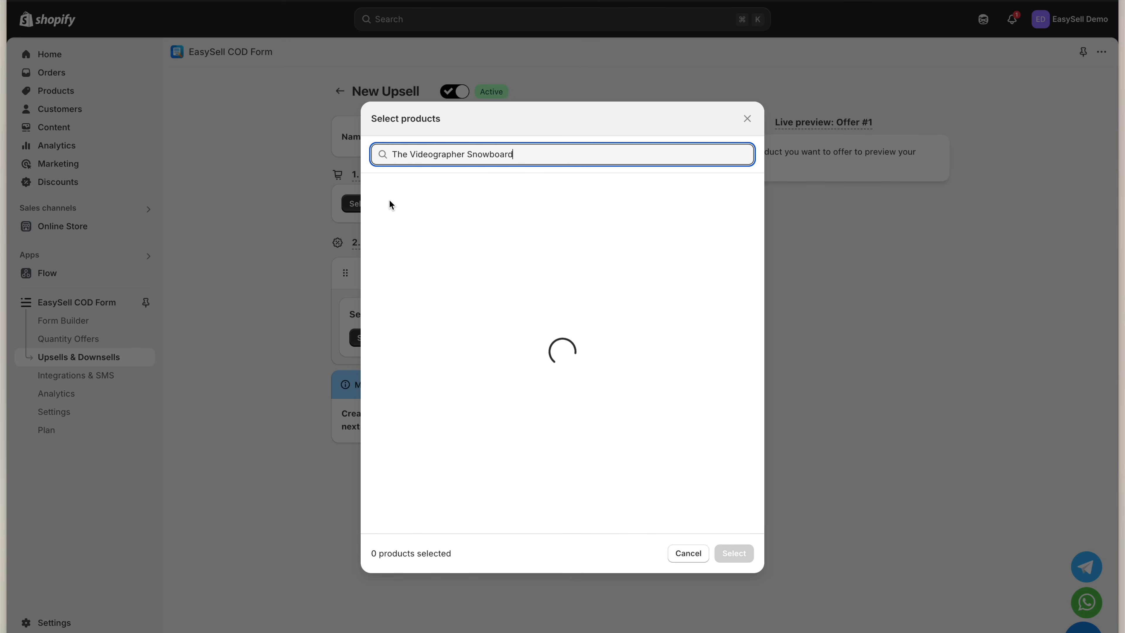
click(376, 192)
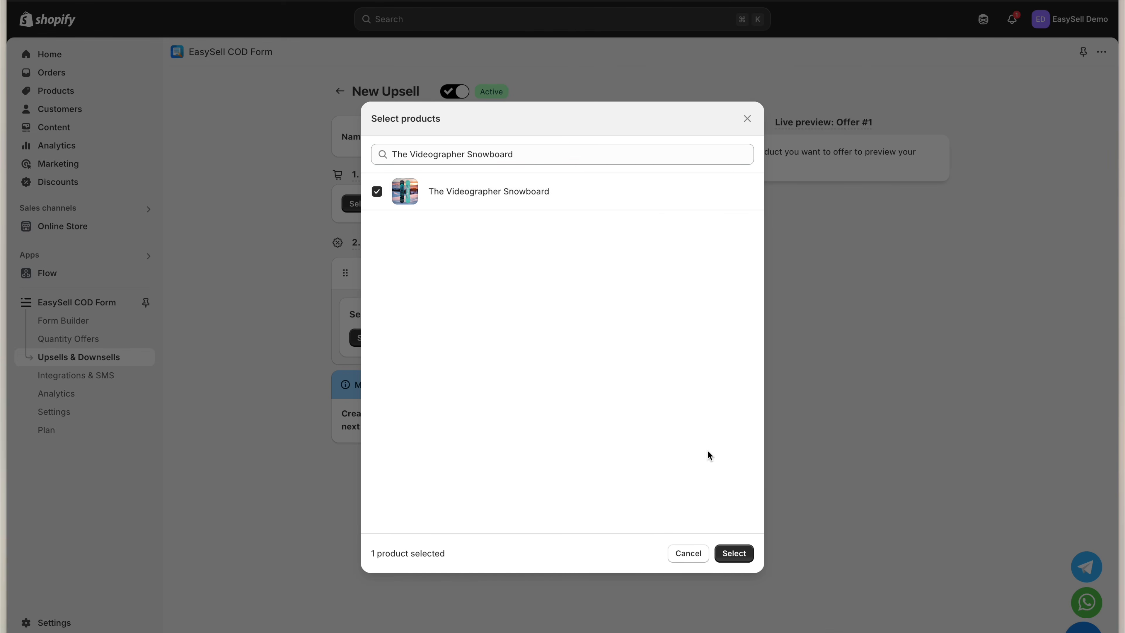
click(741, 556)
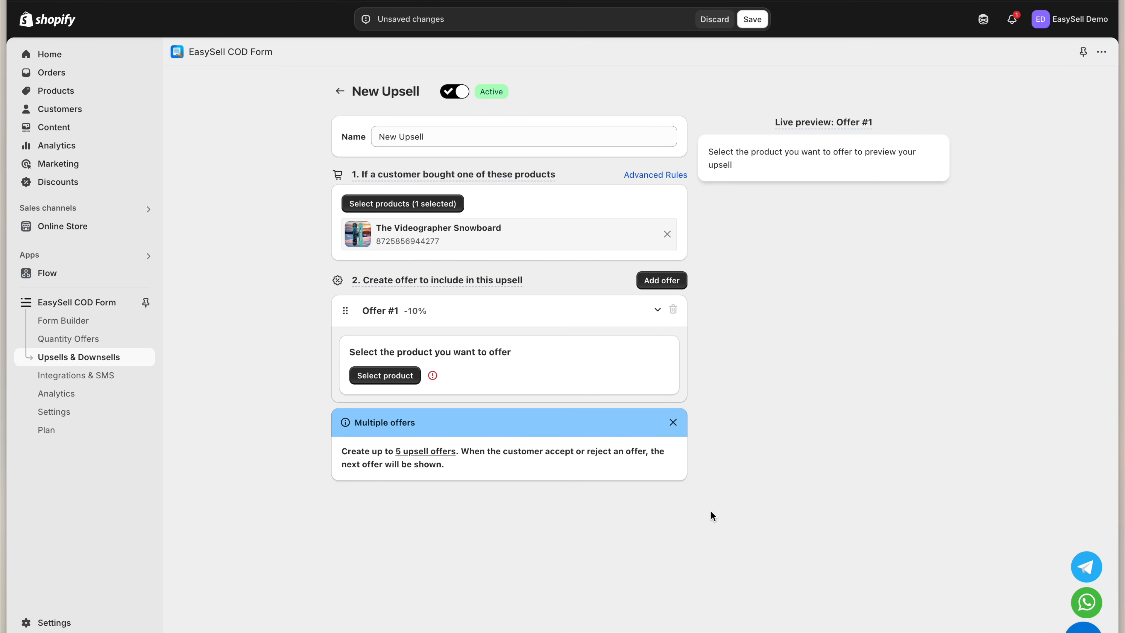
Offer The Compare at Price Snowboard as Offer #1
click(405, 376)
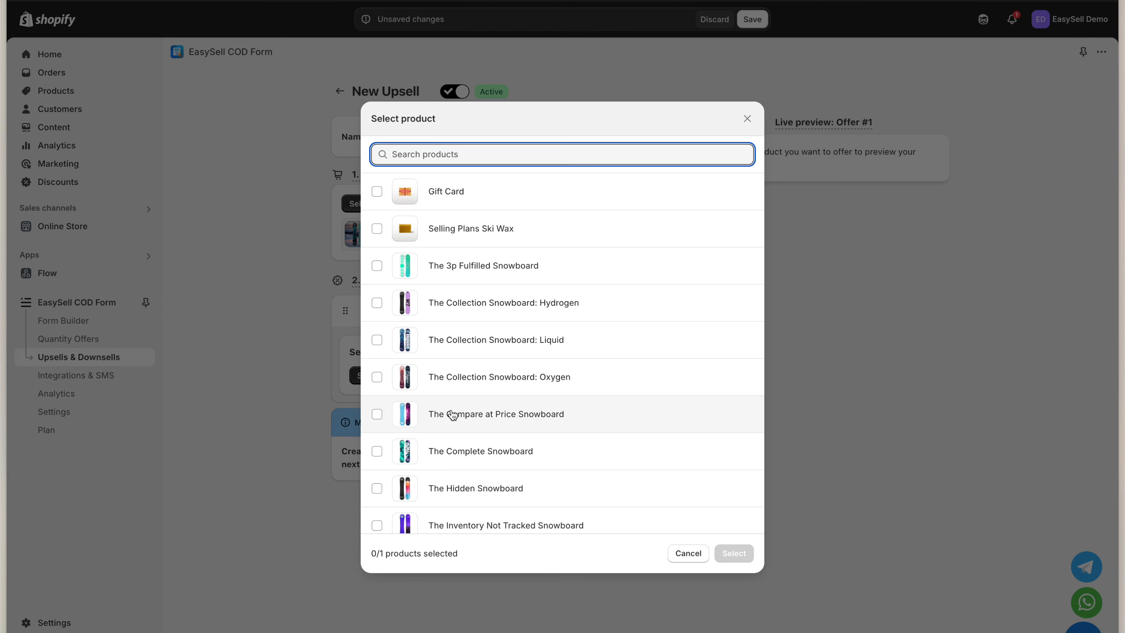
click(376, 415)
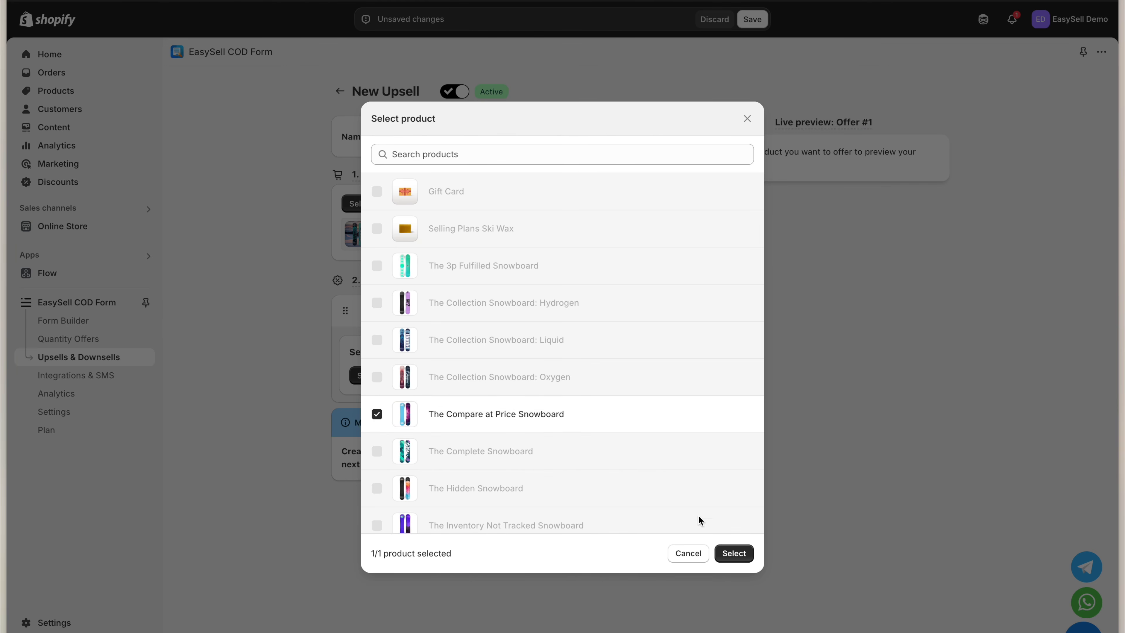
click(734, 553)
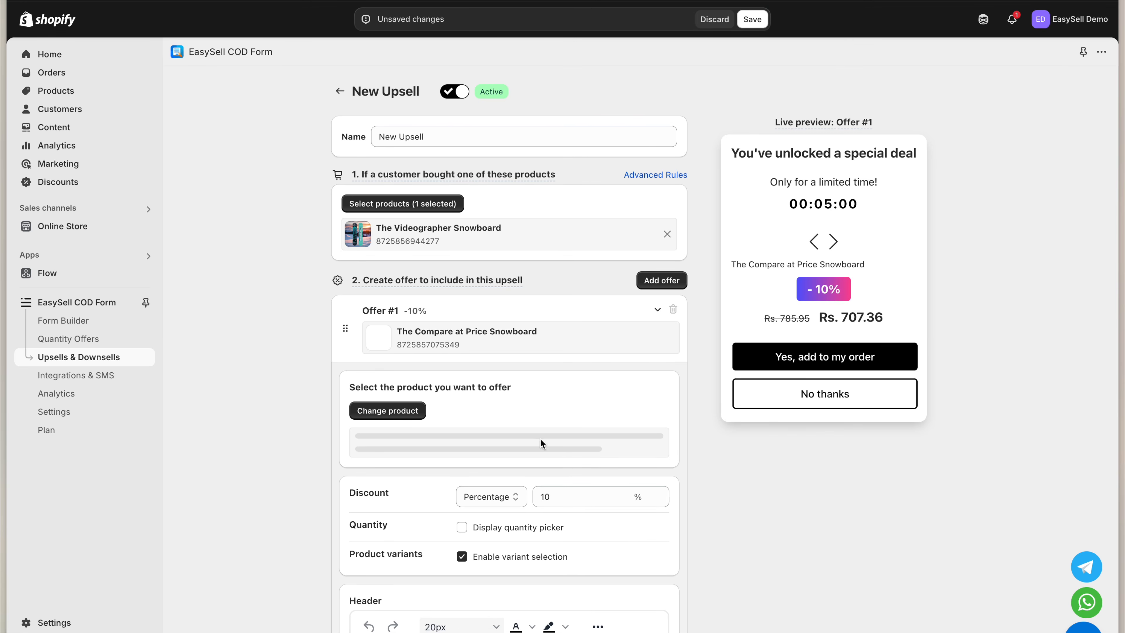
Turn the 'You've unlocked a special deal' header text yellow
scroll(520, 408, down, 1)
scroll(520, 407, down, 4)
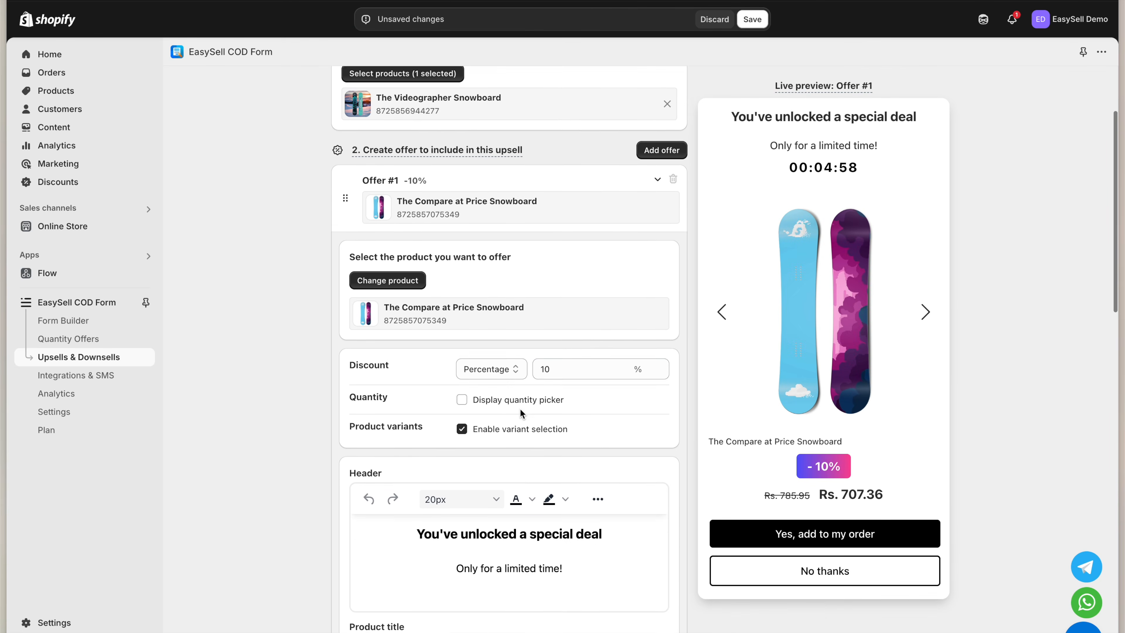
drag(567, 306, 531, 306)
scroll(577, 397, down, 3)
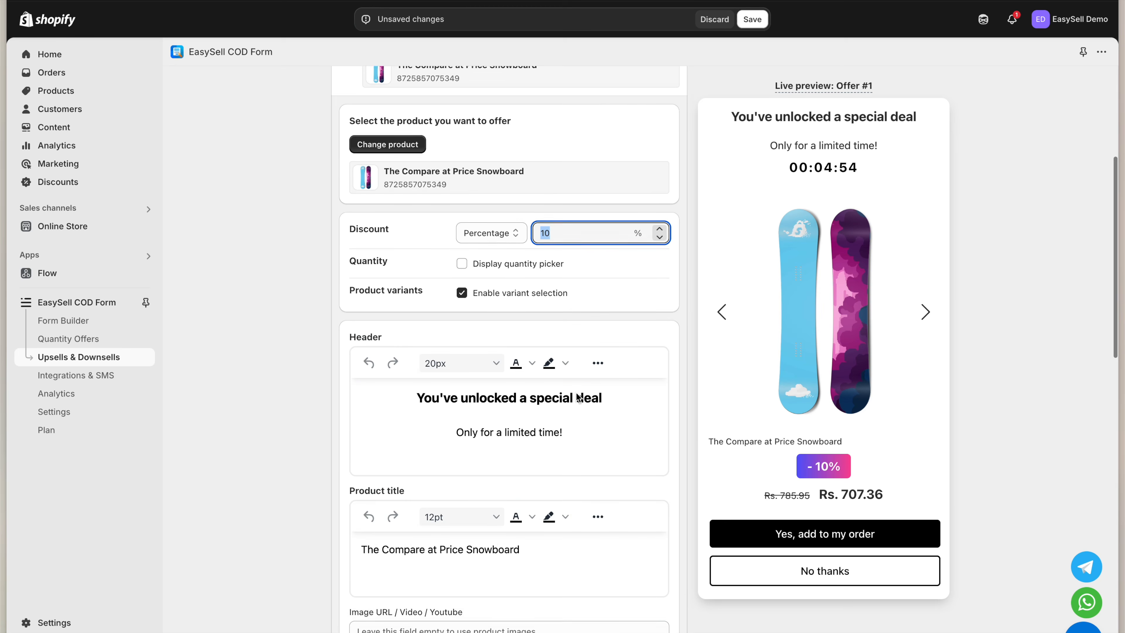
drag(602, 353, 396, 351)
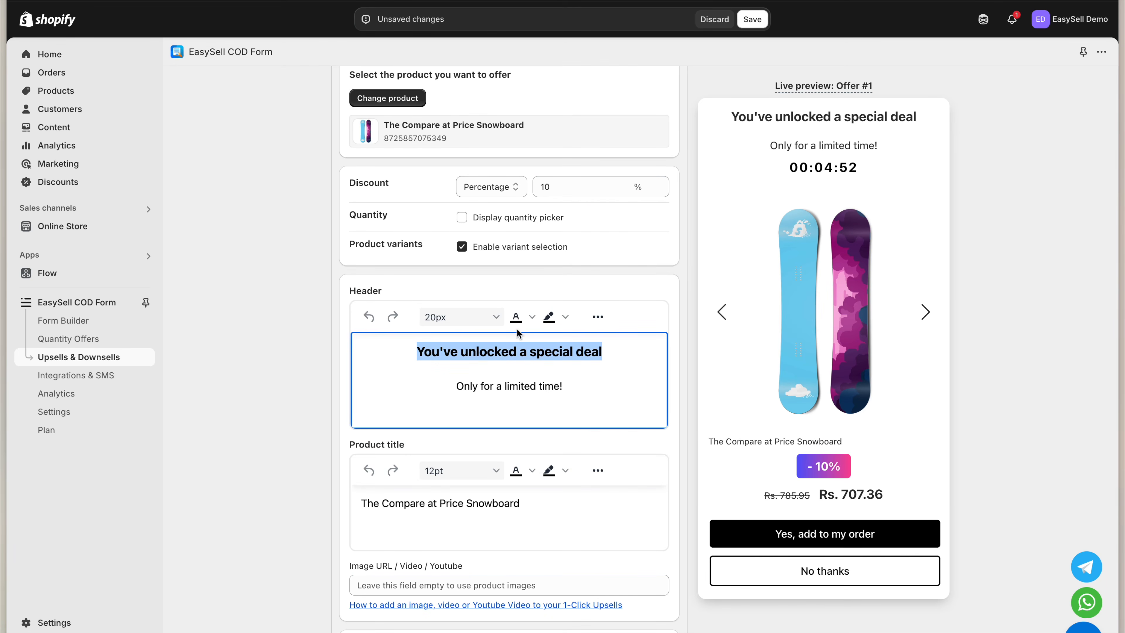
click(532, 316)
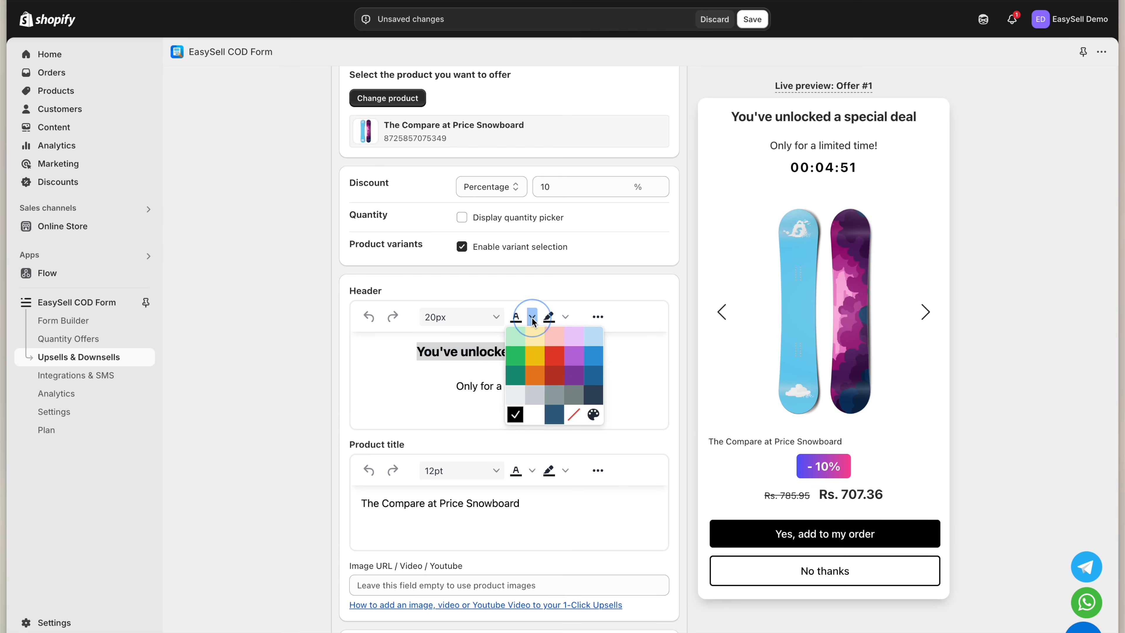
click(536, 358)
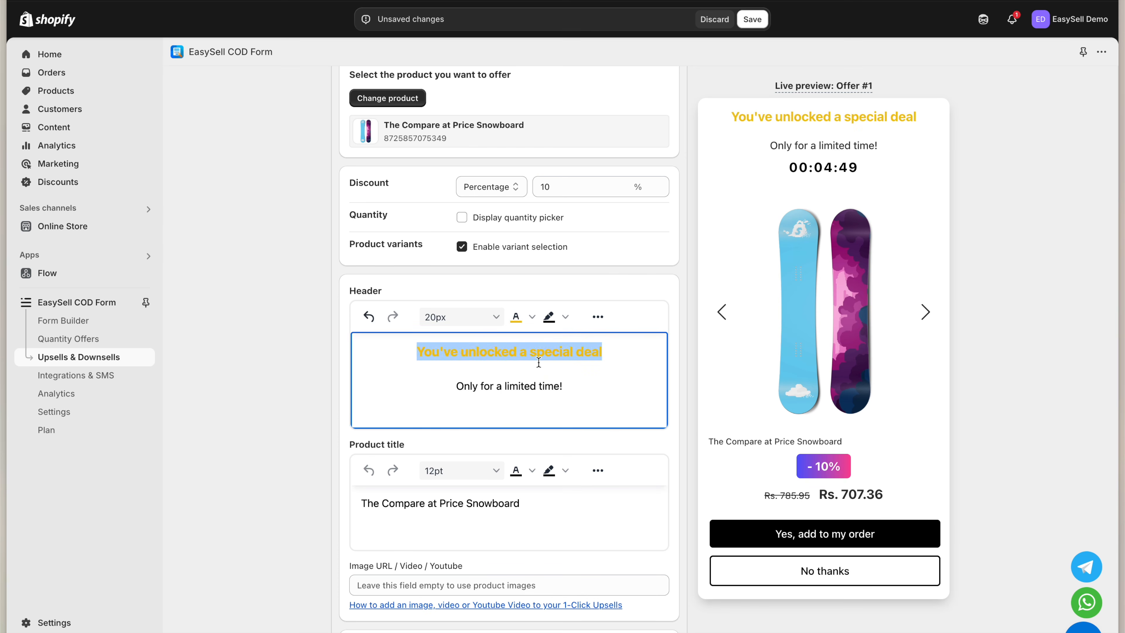
click(571, 390)
Make the 'Yes, add to my order' button background green (00d084)
scroll(364, 439, down, 10)
click(363, 437)
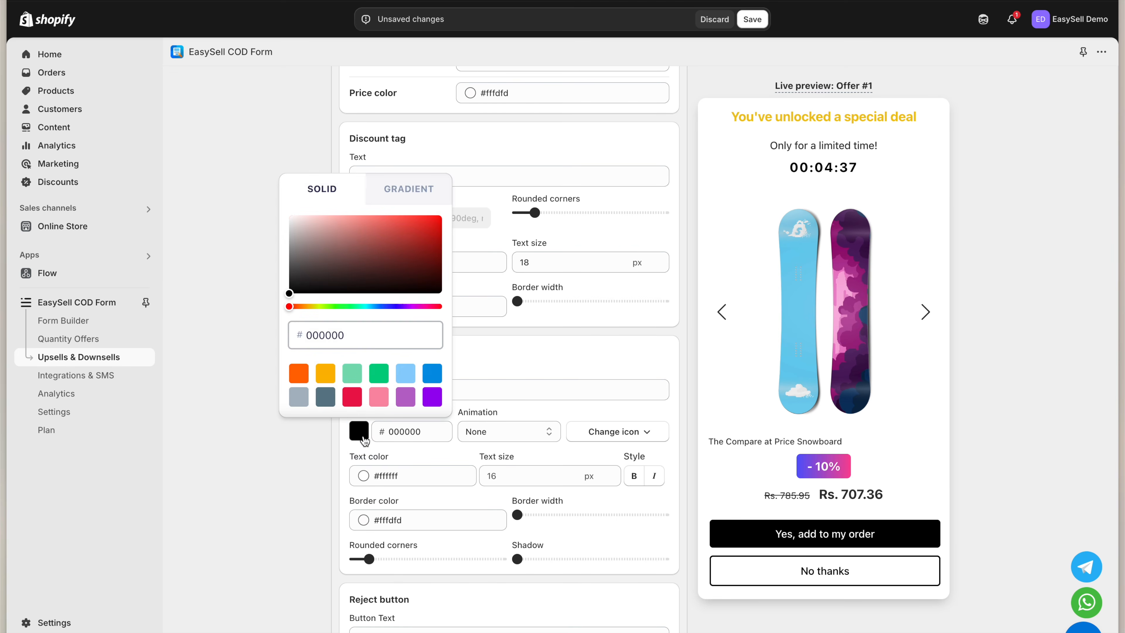
click(379, 377)
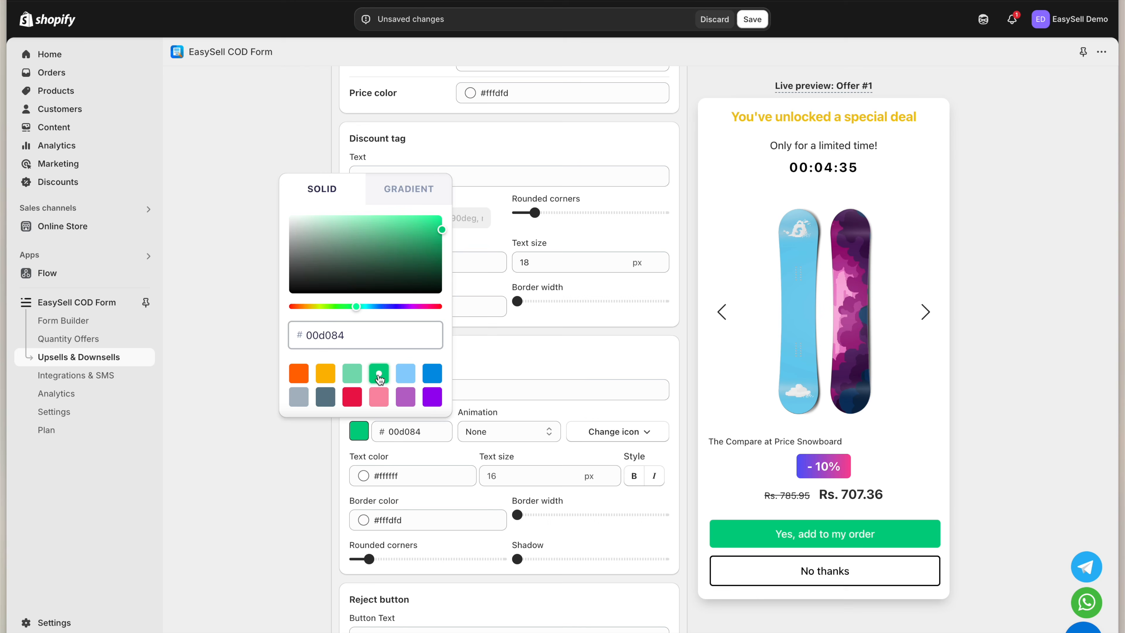
click(442, 455)
scroll(443, 456, up, 5)
scroll(442, 455, up, 10)
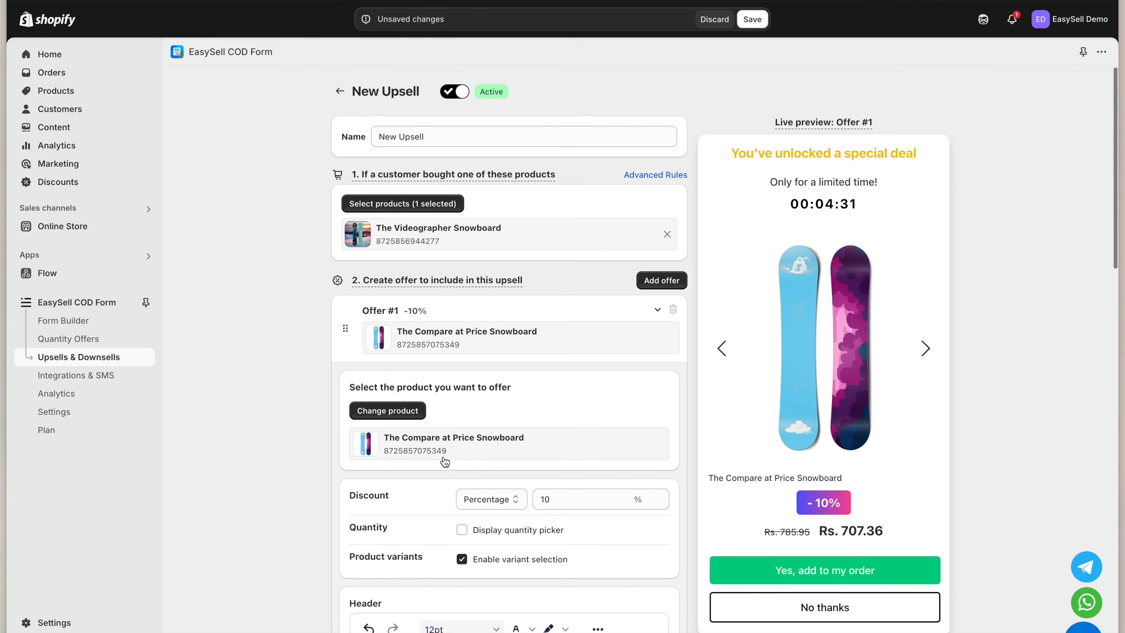
Add Offer #2 with The Multi-location Snowboard as its product
click(661, 280)
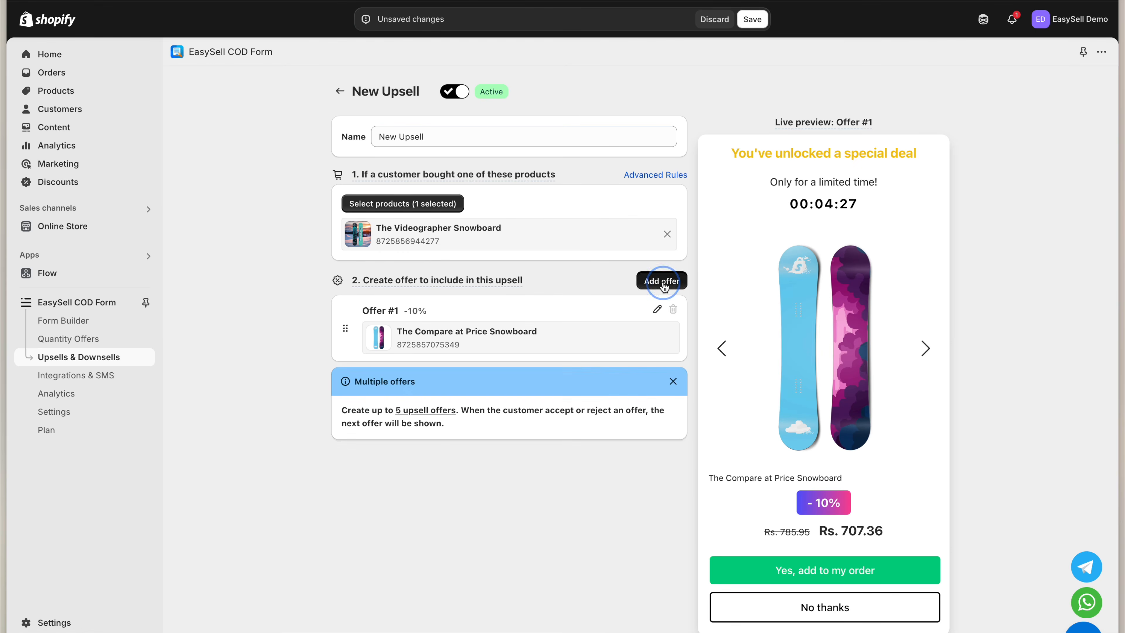
click(409, 448)
scroll(510, 445, down, 3)
click(509, 480)
click(733, 553)
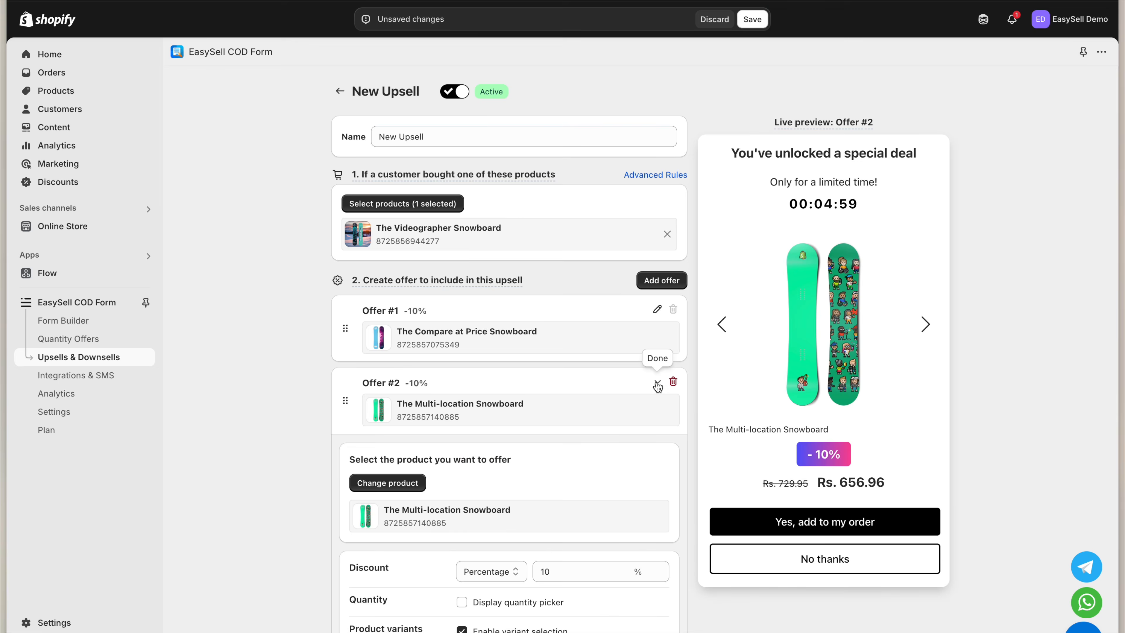
Give Offer #2 a fixed Rs. 100 discount and apply a red-orange gradient background
scroll(575, 399, down, 3)
click(495, 469)
click(492, 454)
text(100)
click(650, 436)
scroll(650, 436, down, 15)
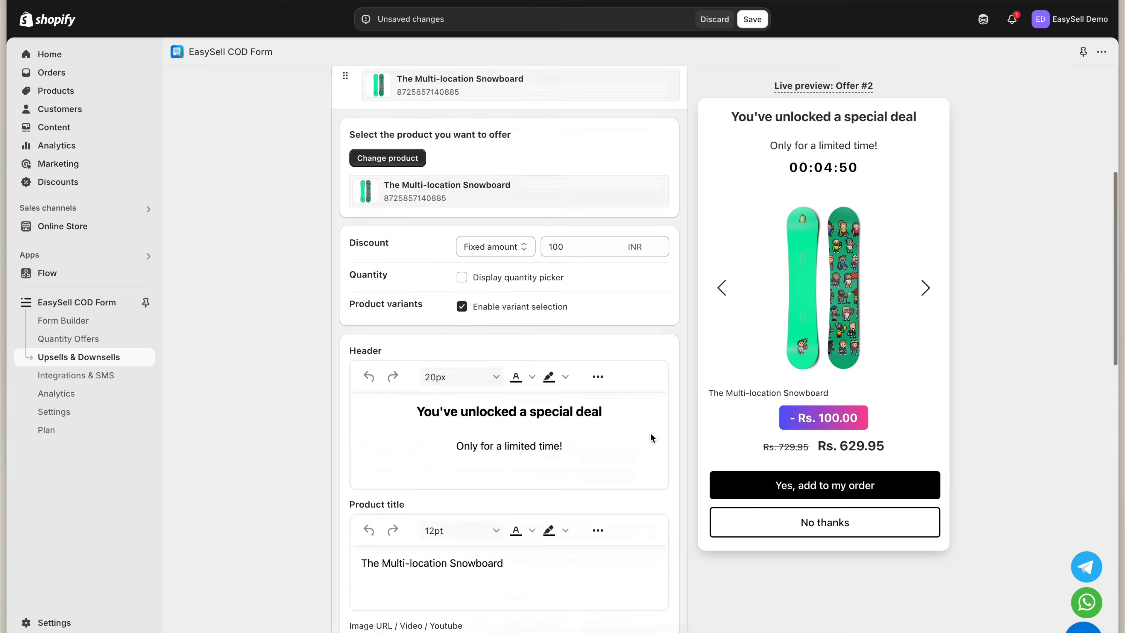
click(358, 311)
click(390, 602)
Add The Complete Snowboard as Offer #3 and save the upsell
click(620, 451)
scroll(633, 120, up, 20)
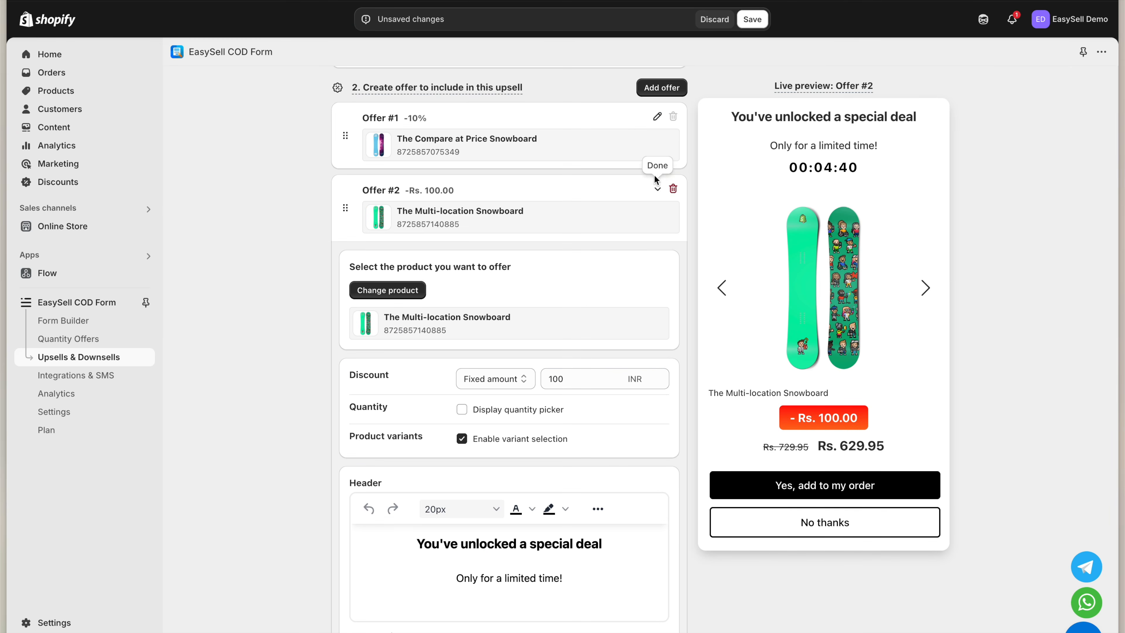
click(661, 280)
click(399, 521)
click(490, 451)
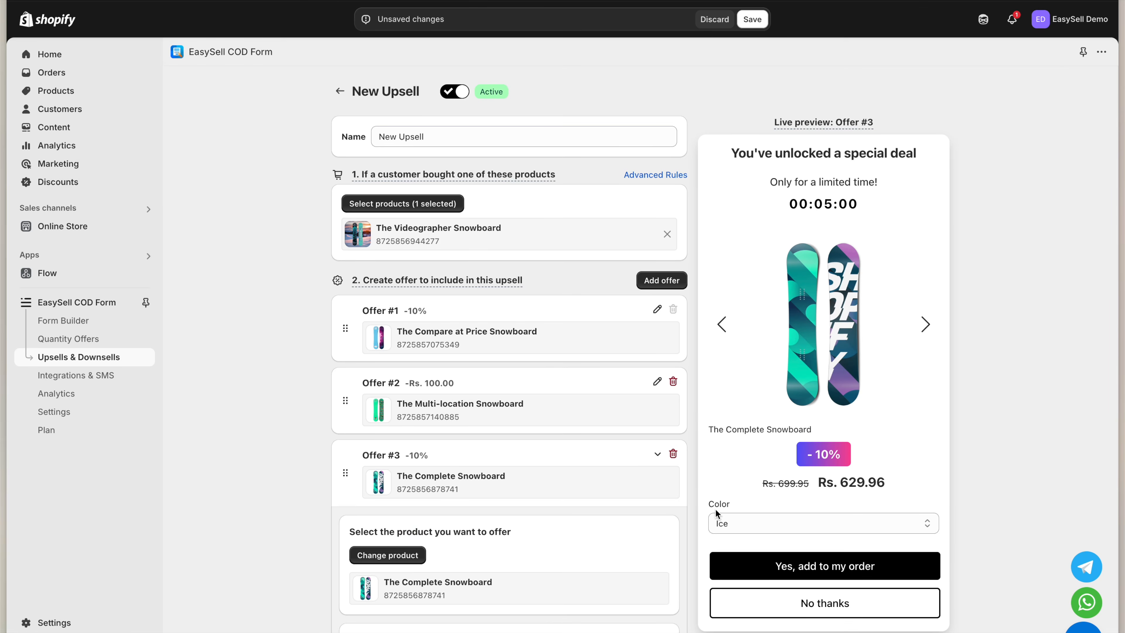
click(752, 19)
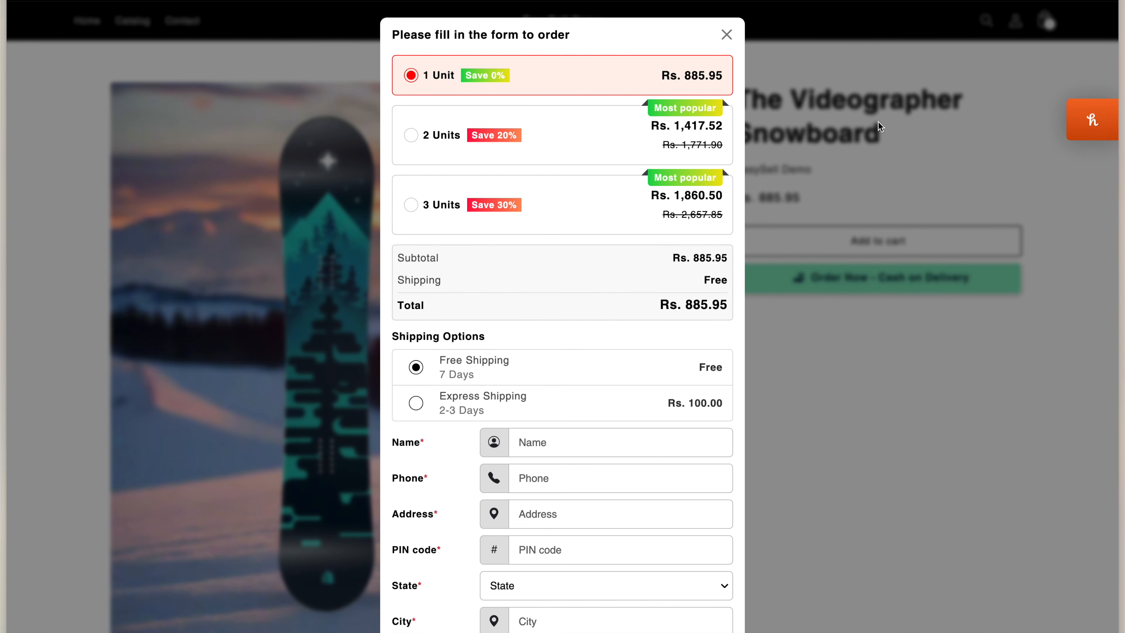
Fill in the COD form's customer details and place the order for The Videographer Snowboard
click(919, 0)
scroll(655, 363, down, 2)
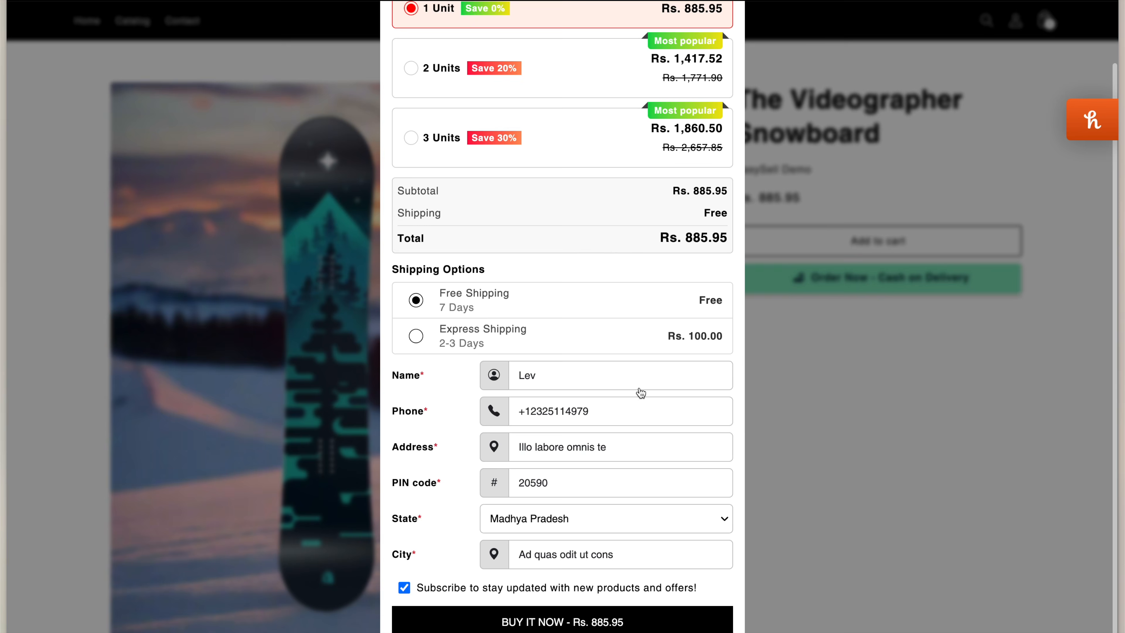
click(699, 625)
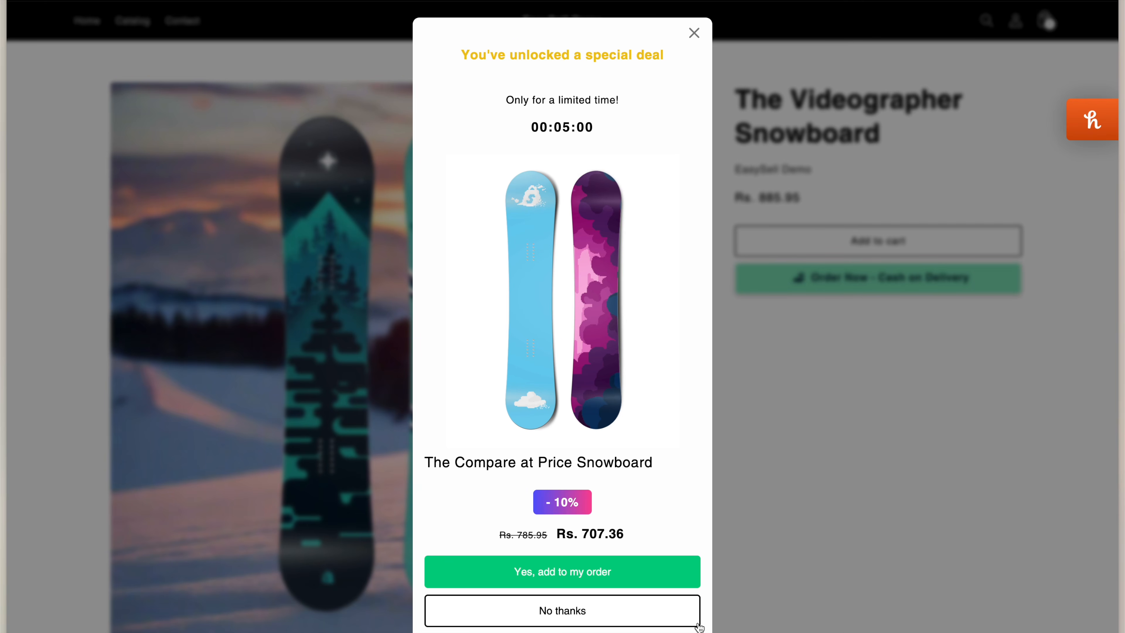
Accept the Compare at Price Snowboard upsell, decline Multi-location, and accept The Complete Snowboard
click(660, 578)
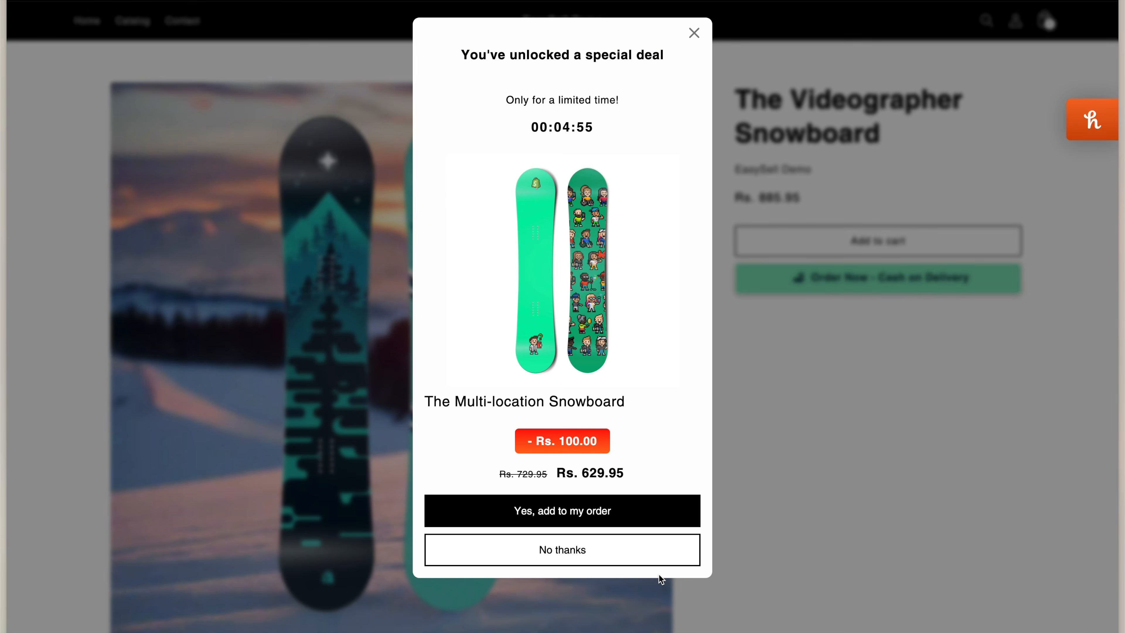
click(574, 553)
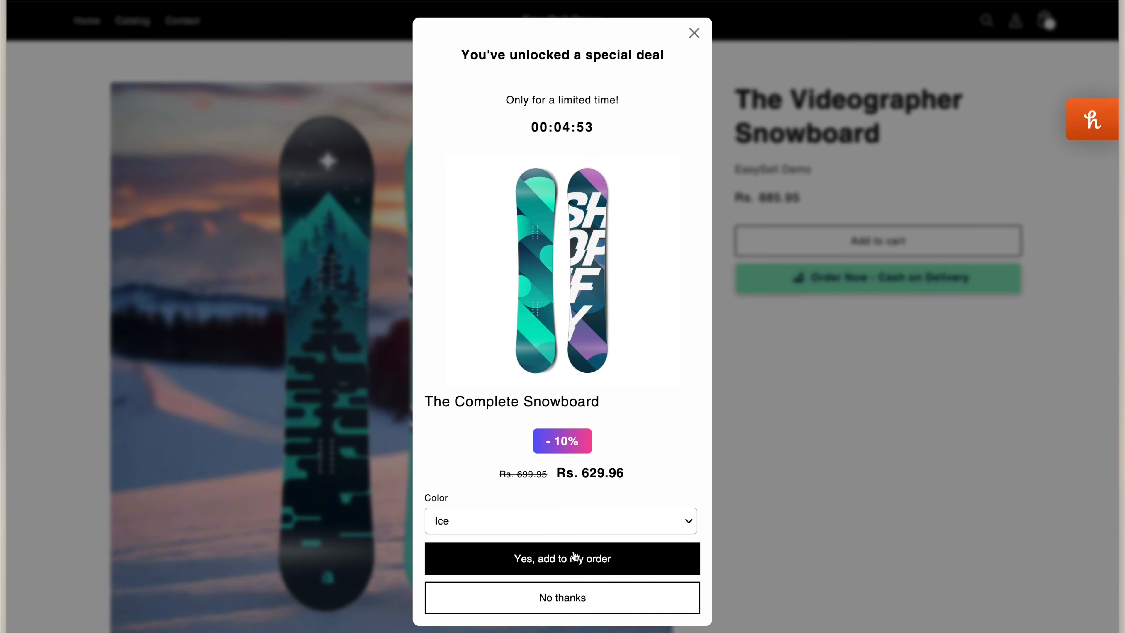
click(590, 564)
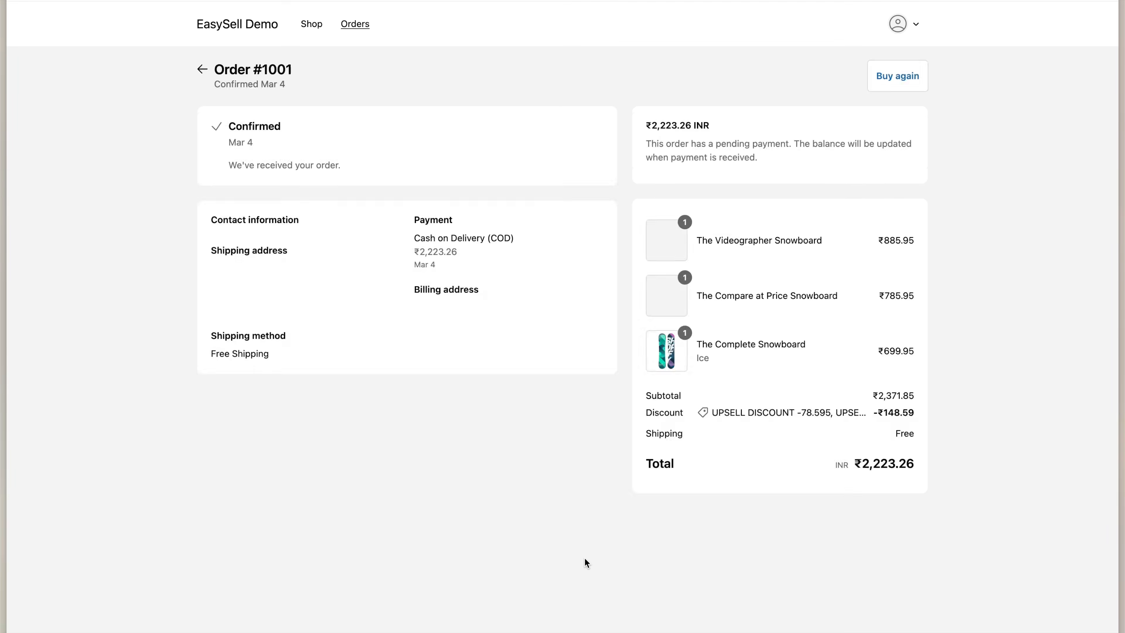
On order #1001, highlight The Videographer Snowboard line and the upsell discount line
drag(696, 240, 734, 239)
click(731, 302)
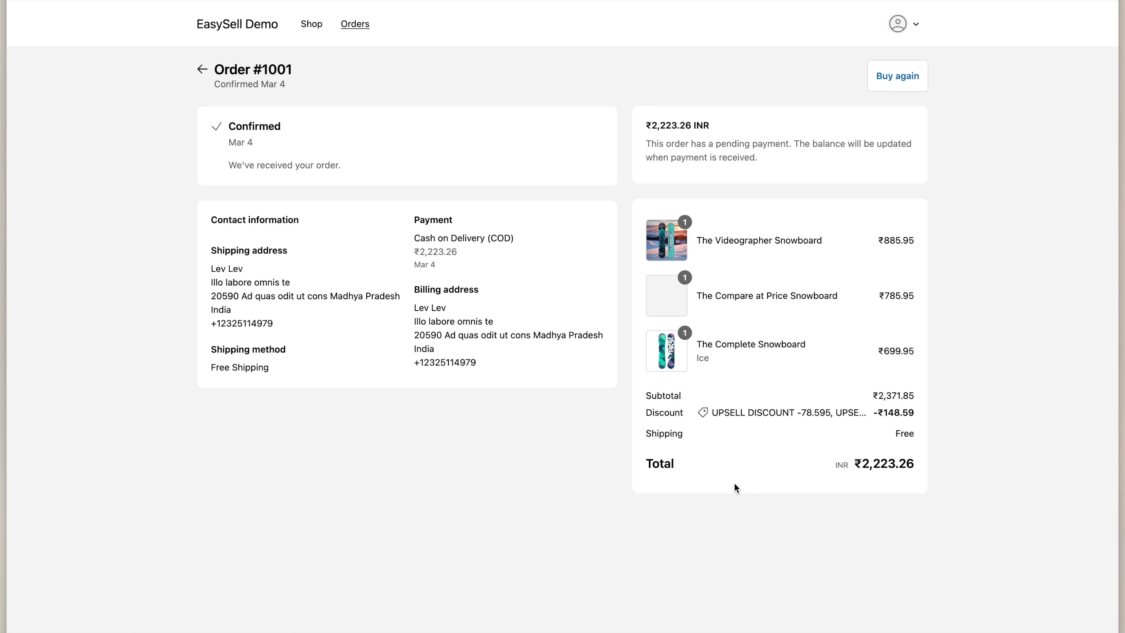
click(712, 408)
drag(712, 408, 831, 409)
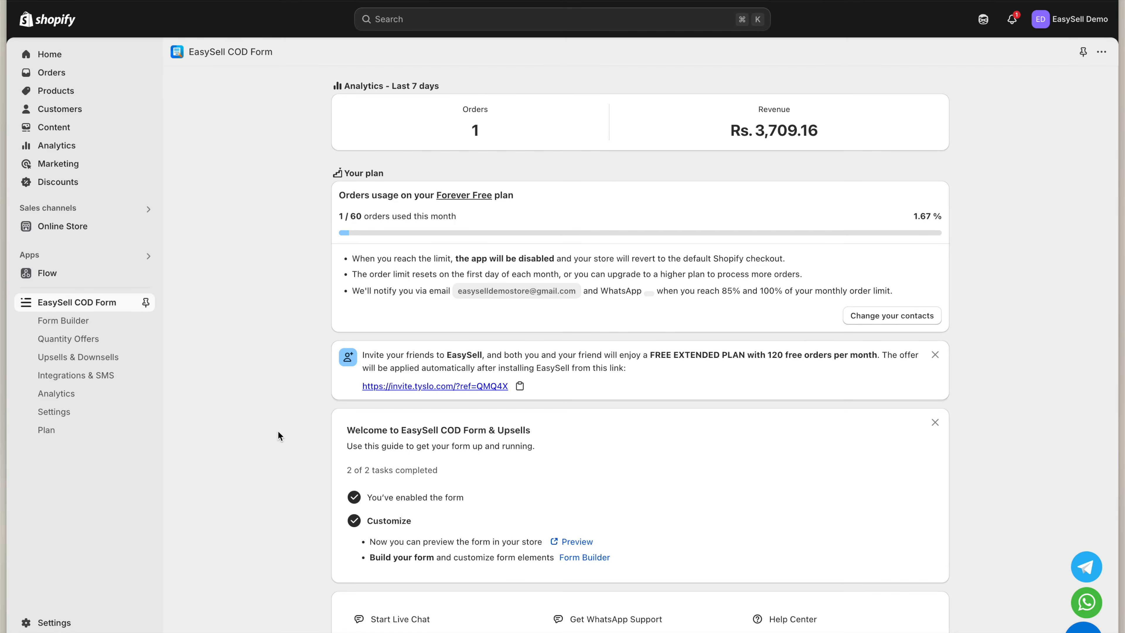
Go to the Upsells & Downsells page from the EasySell COD Form sidebar
click(108, 362)
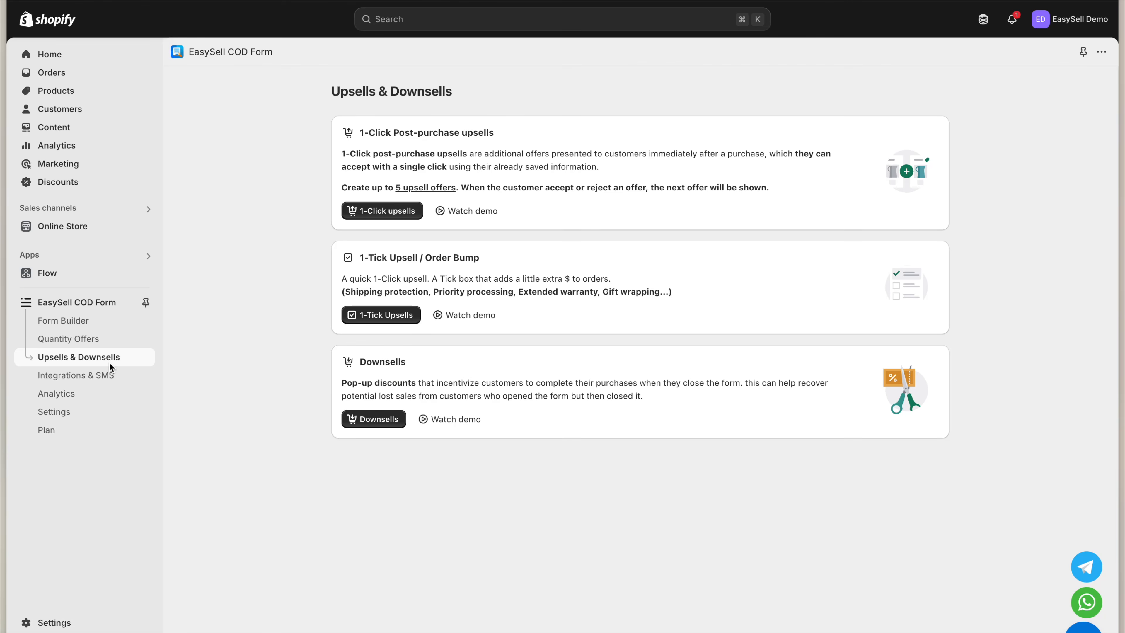
Create a new 1-Tick upsell titled 'Shipping Protection' priced at 50
click(354, 315)
click(924, 91)
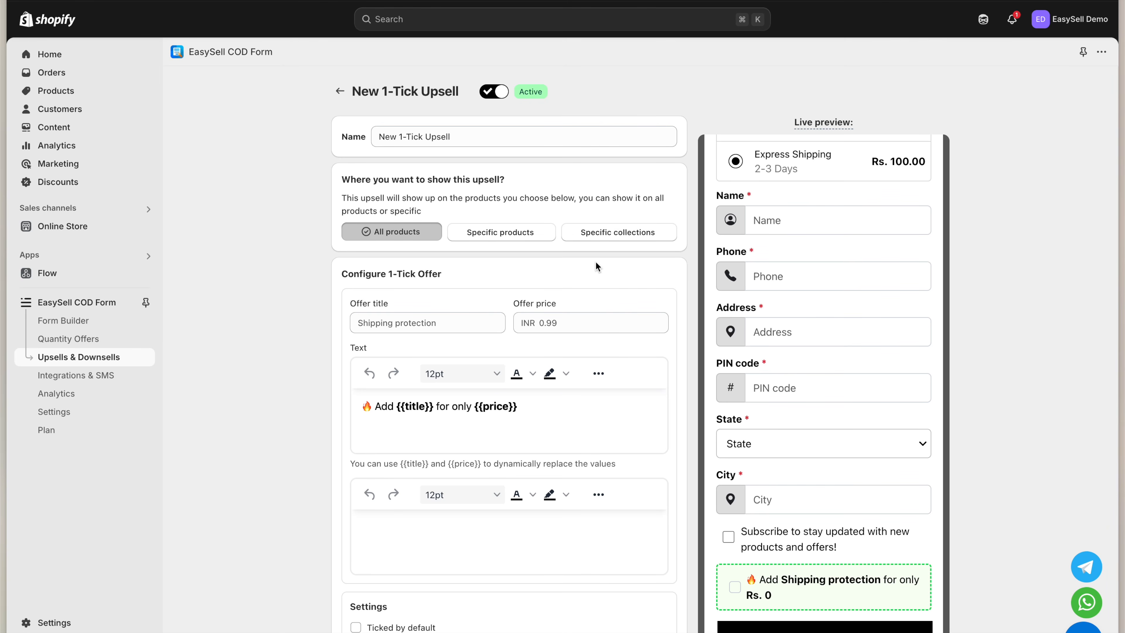
triple_click(440, 327)
text(Shipping)
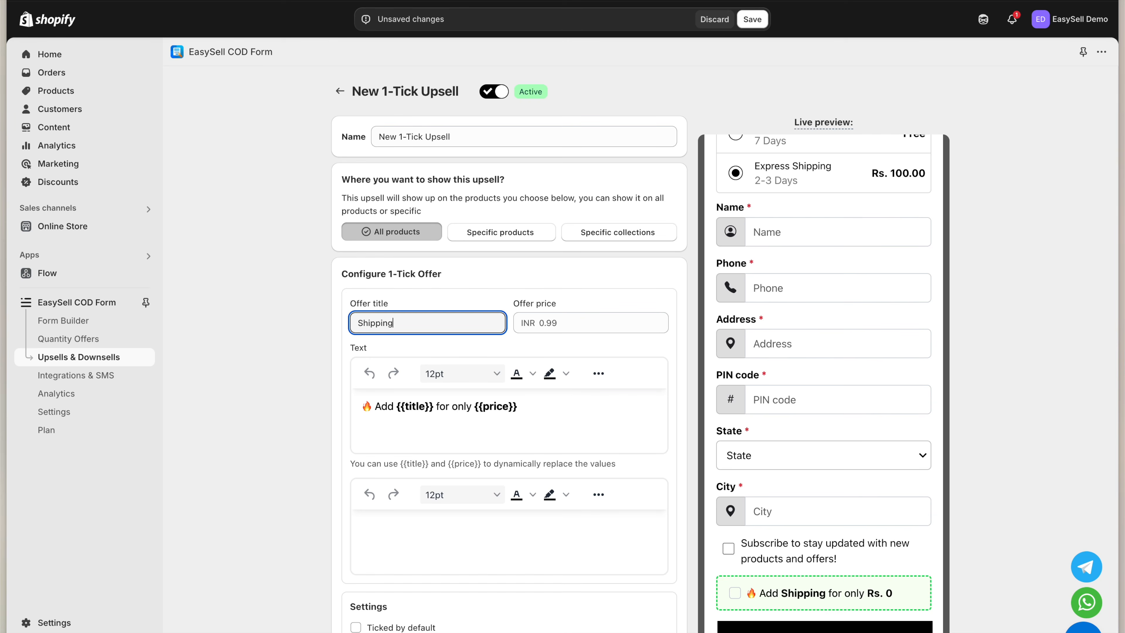
text( Protection)
key(Tab)
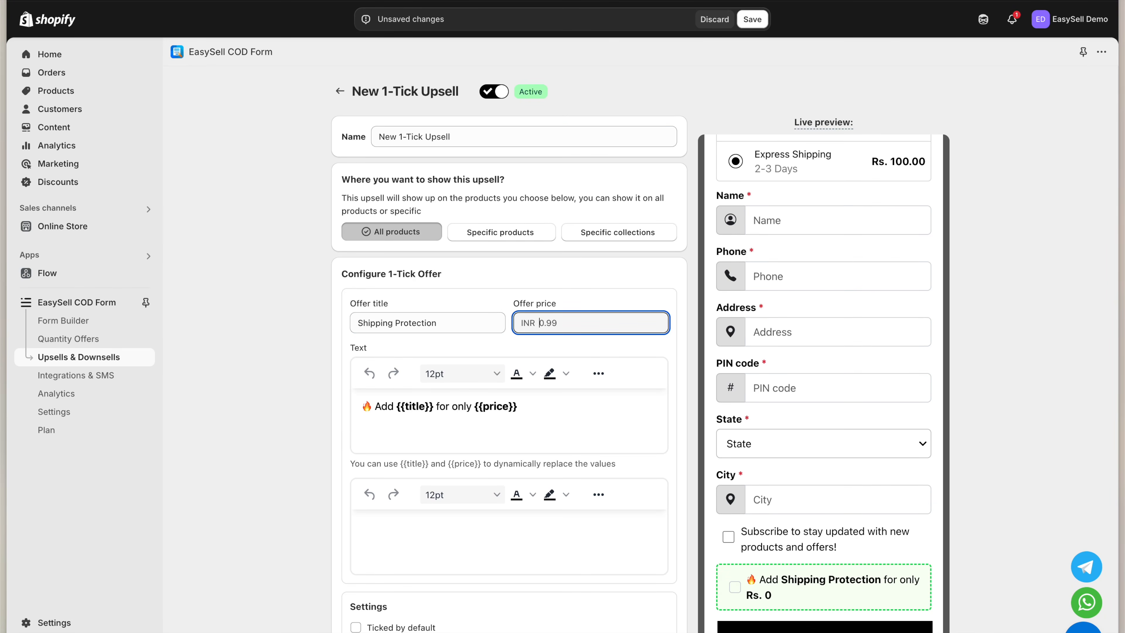
text(50)
Colour the {{title}} placeholder red and make {{price}} dark red and underlined
scroll(517, 352, down, 1)
scroll(515, 347, down, 1)
drag(433, 332, 397, 331)
click(532, 300)
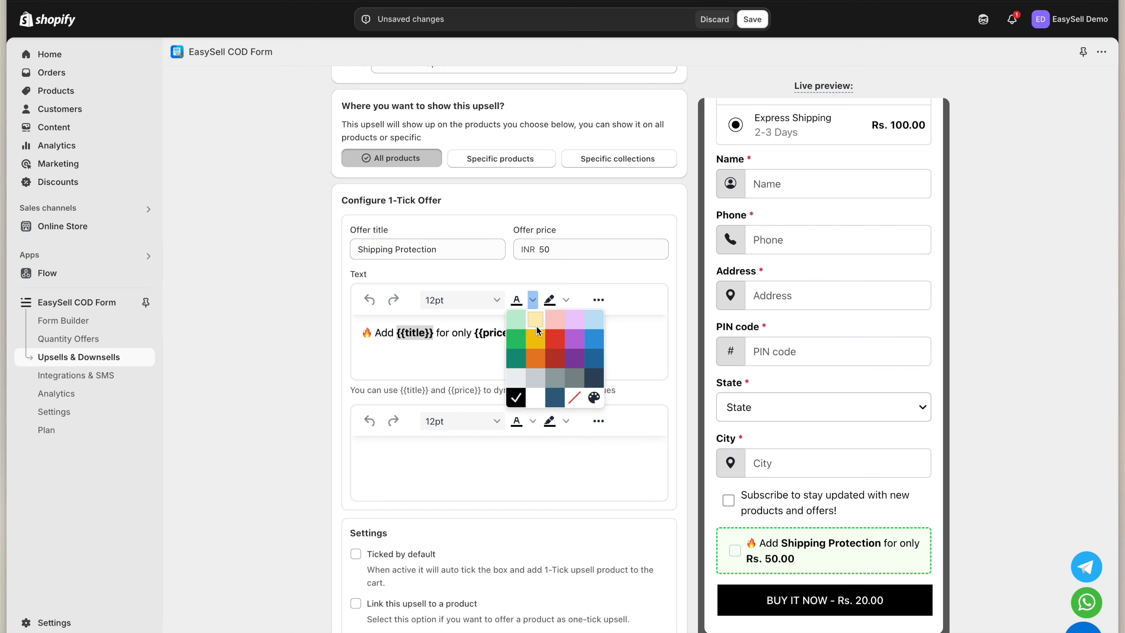
click(553, 342)
drag(475, 332, 573, 330)
click(532, 299)
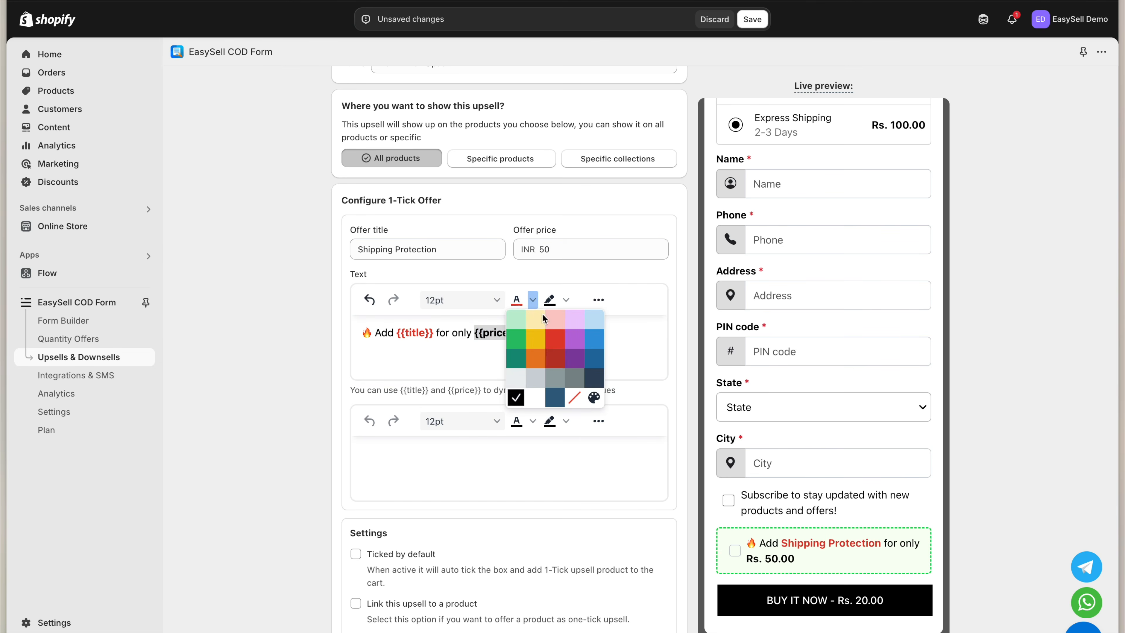
click(556, 358)
click(598, 301)
click(418, 325)
click(660, 300)
Add the description 'This will help you protect your package'
scroll(661, 300, down, 4)
click(510, 284)
text(This will hel)
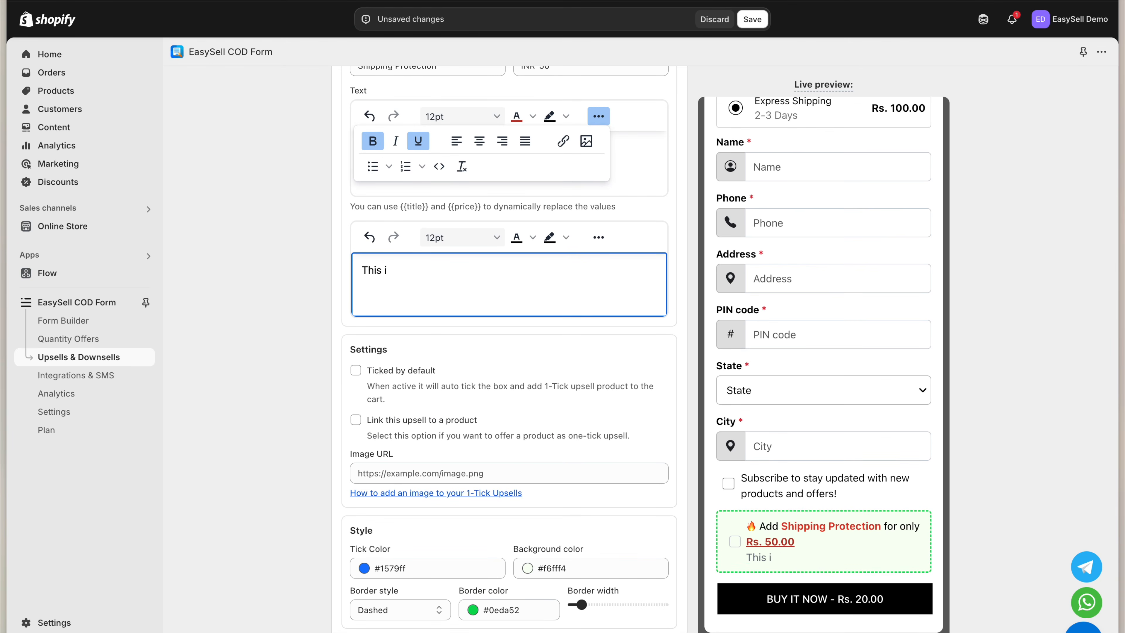
text(p you protect your package)
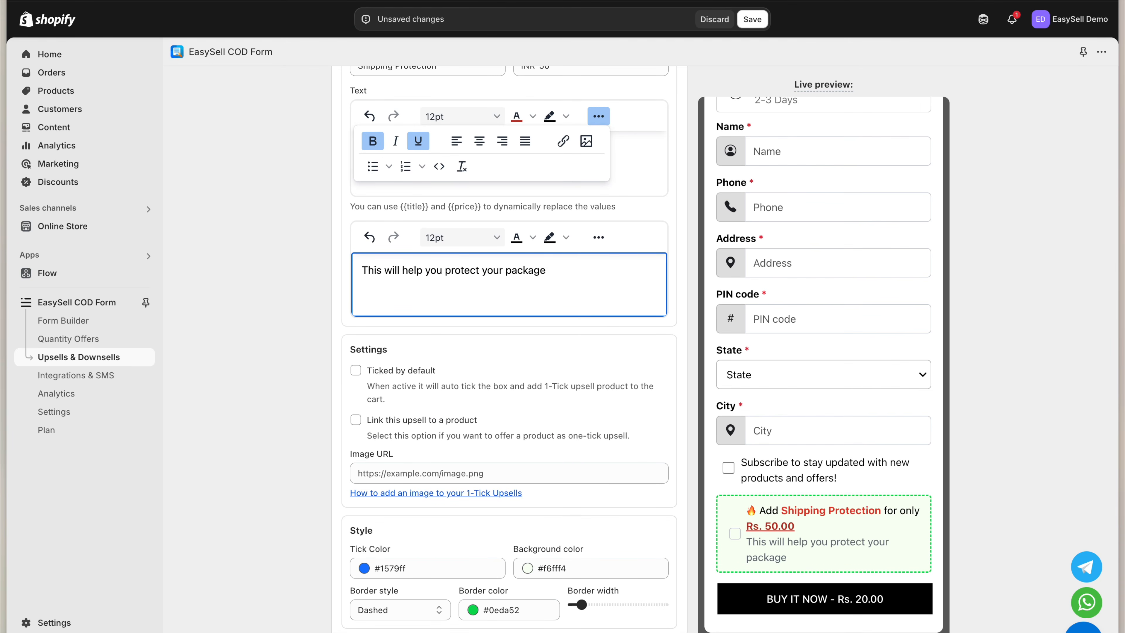
Make the tick colour red and the box background pale yellow (#effab4)
scroll(540, 292, down, 2)
click(470, 486)
click(489, 512)
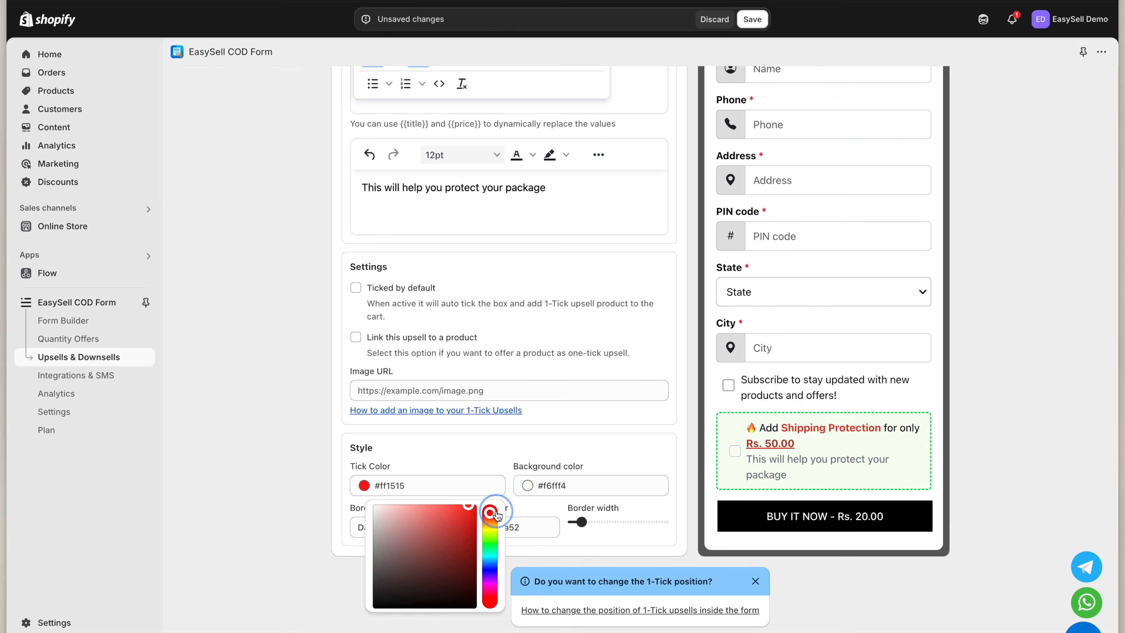
click(721, 465)
click(555, 482)
drag(589, 509, 574, 522)
drag(653, 536, 653, 530)
drag(567, 517, 565, 507)
Give the box a red #da330e border, width 6, Dashed (Animated) style, and save
click(496, 526)
drag(544, 590, 544, 557)
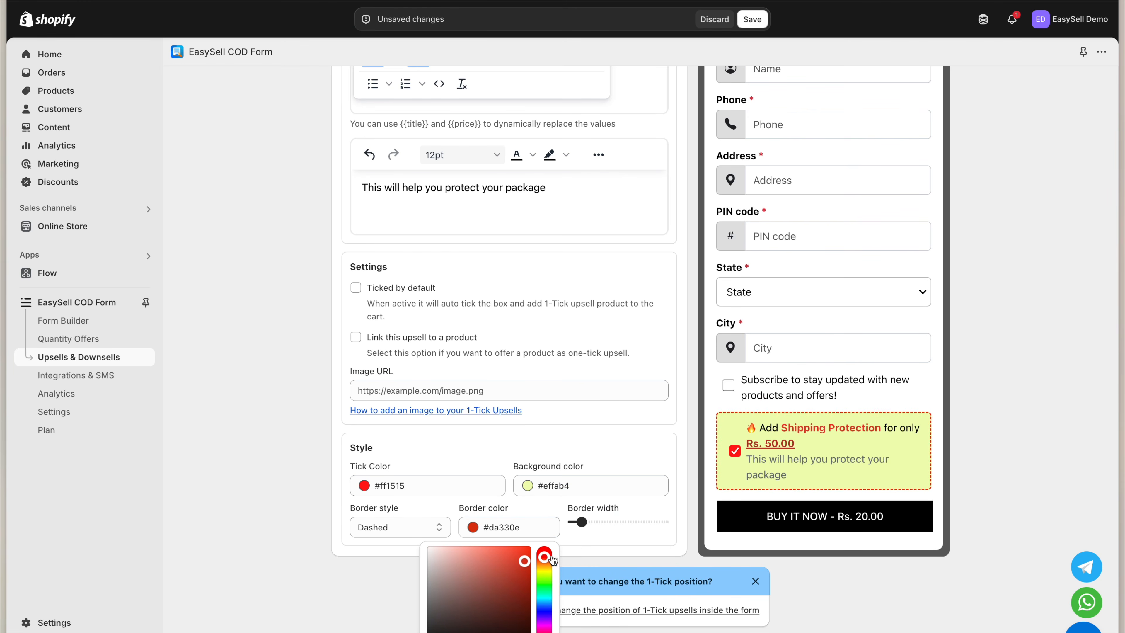
drag(574, 522, 598, 522)
click(425, 527)
click(401, 540)
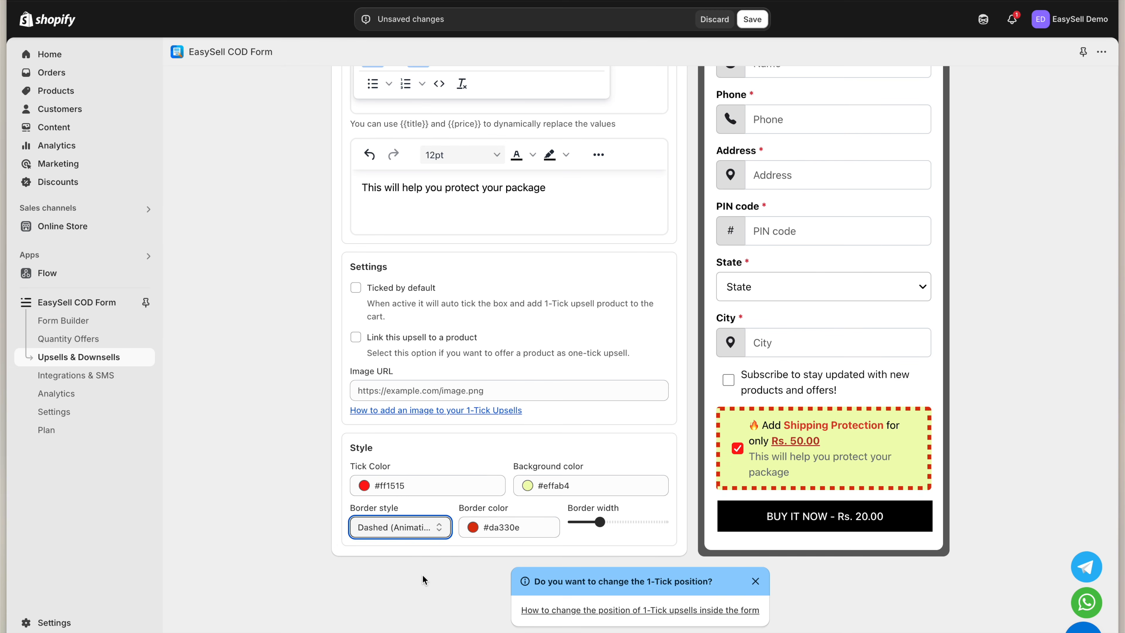
click(752, 19)
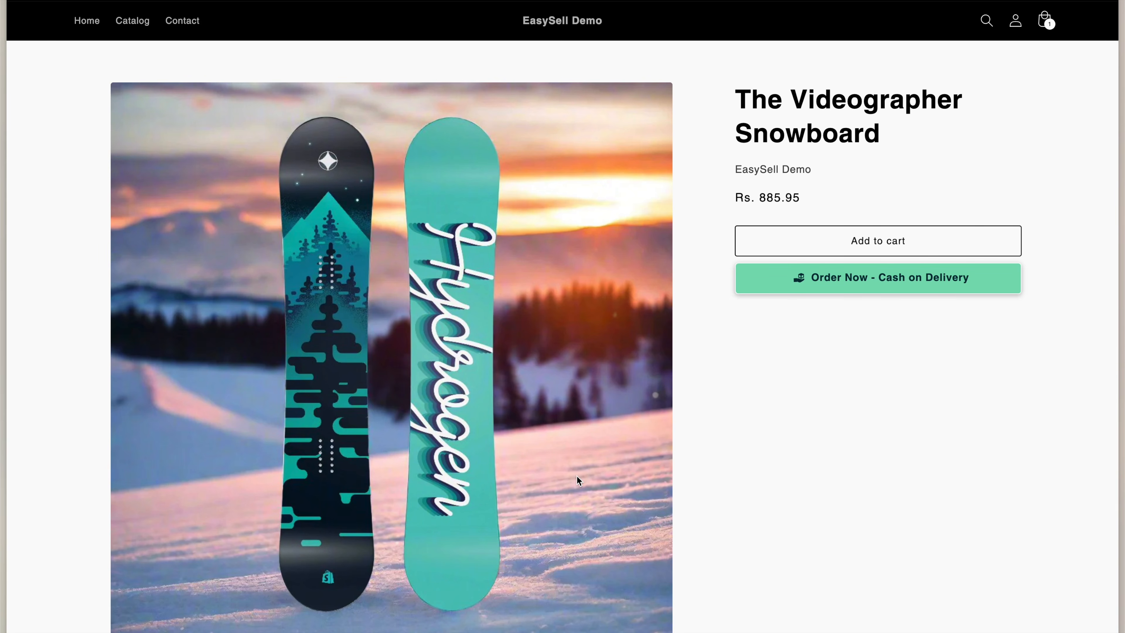
On the storefront COD form, toggle Shipping Protection off and on, then highlight its Rs. 50.00 line
click(843, 277)
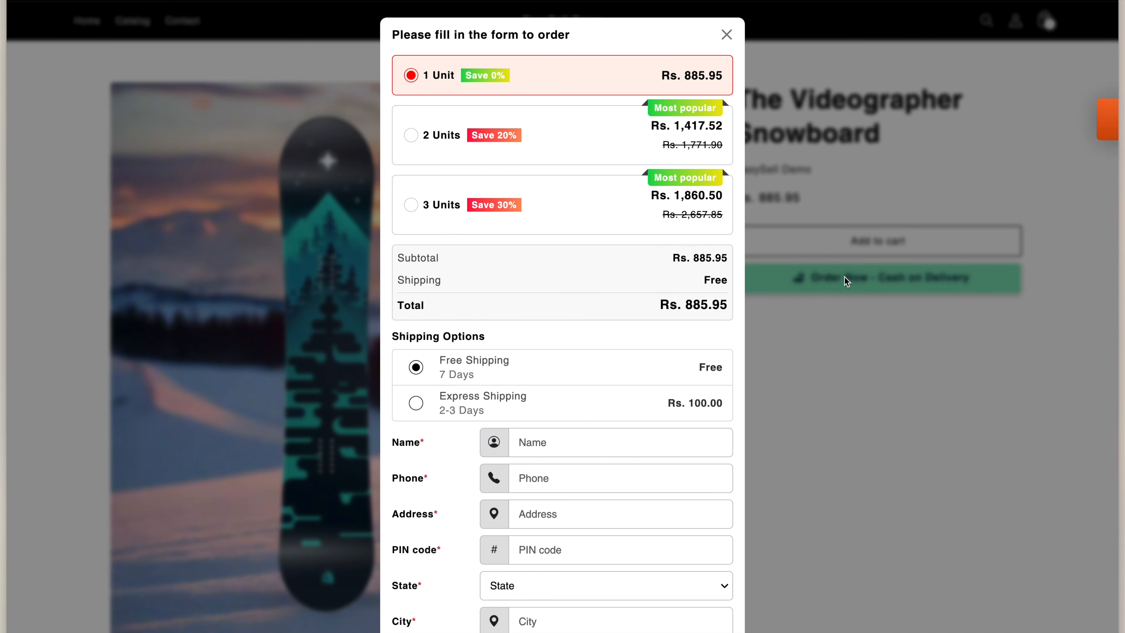
scroll(588, 454, down, 1)
scroll(588, 454, down, 3)
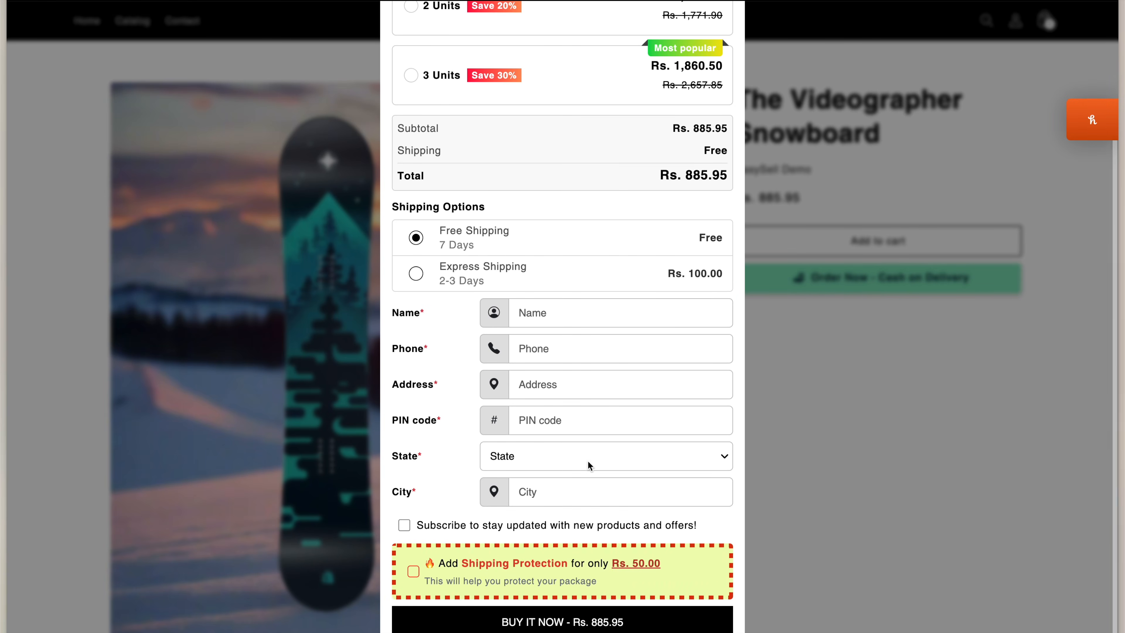
click(447, 578)
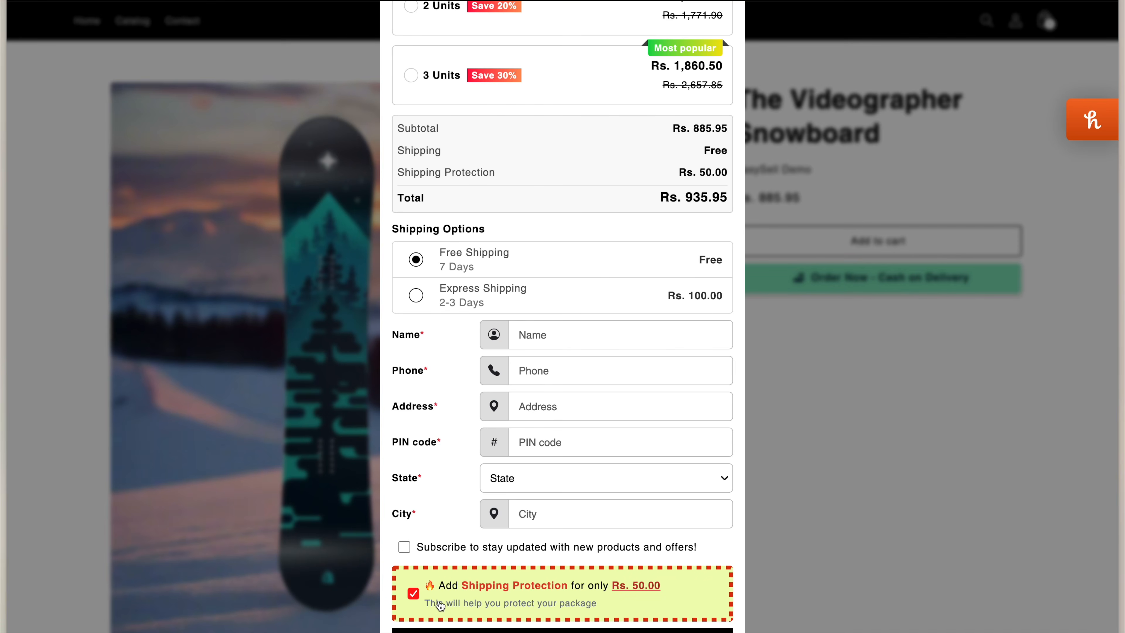
click(440, 597)
click(444, 586)
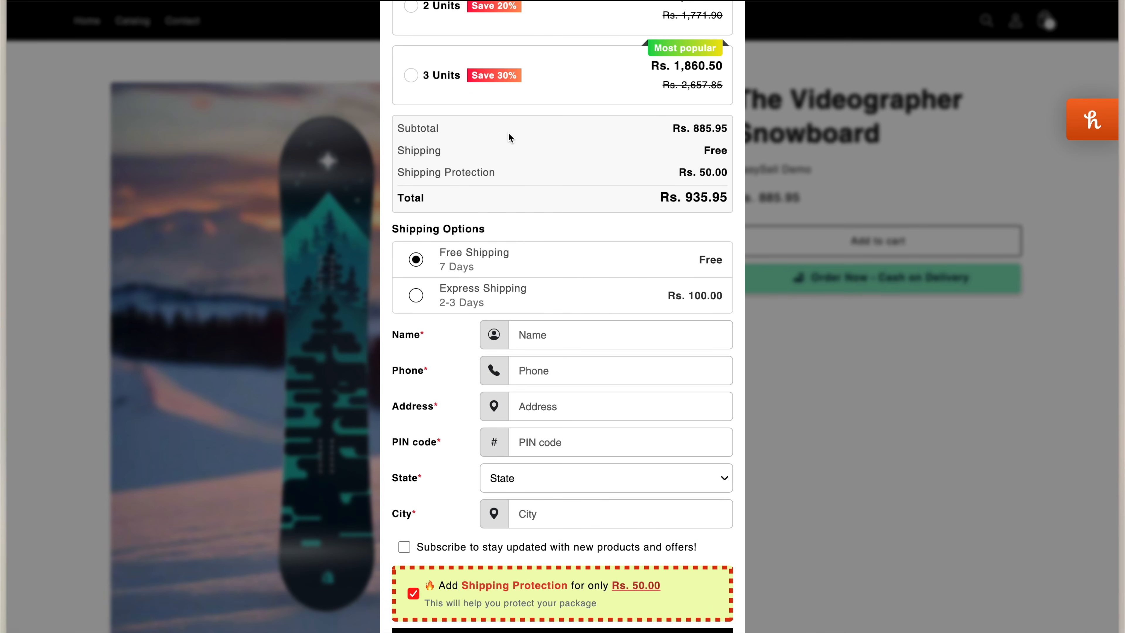
drag(495, 172, 402, 169)
drag(665, 172, 729, 172)
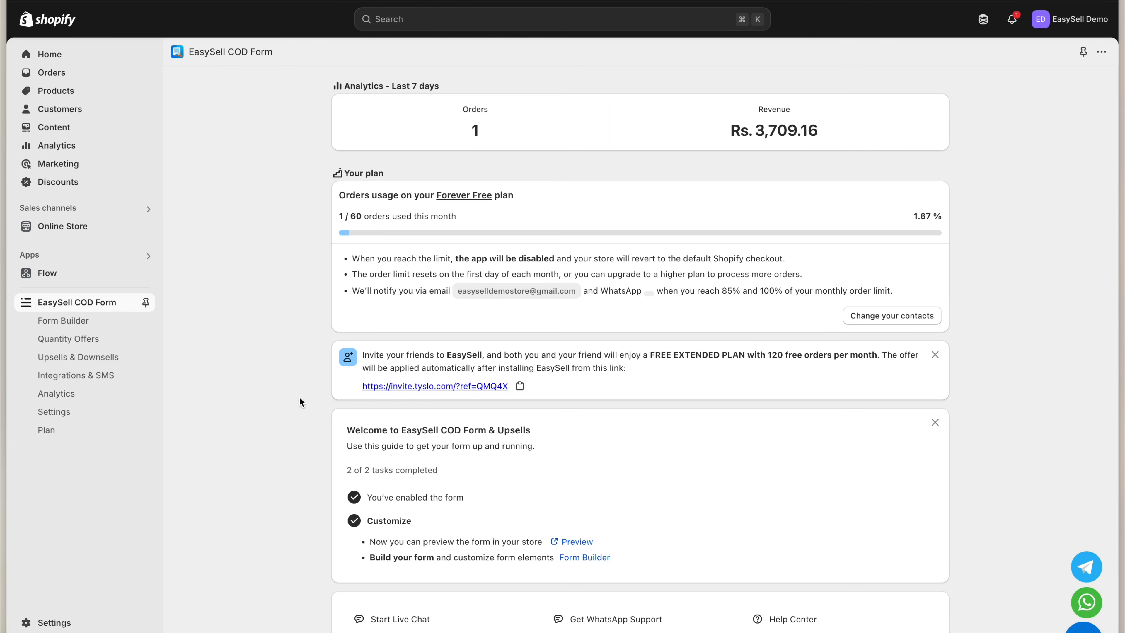
Return to the Upsells & Downsells page via the EasySell COD Form sidebar
click(110, 358)
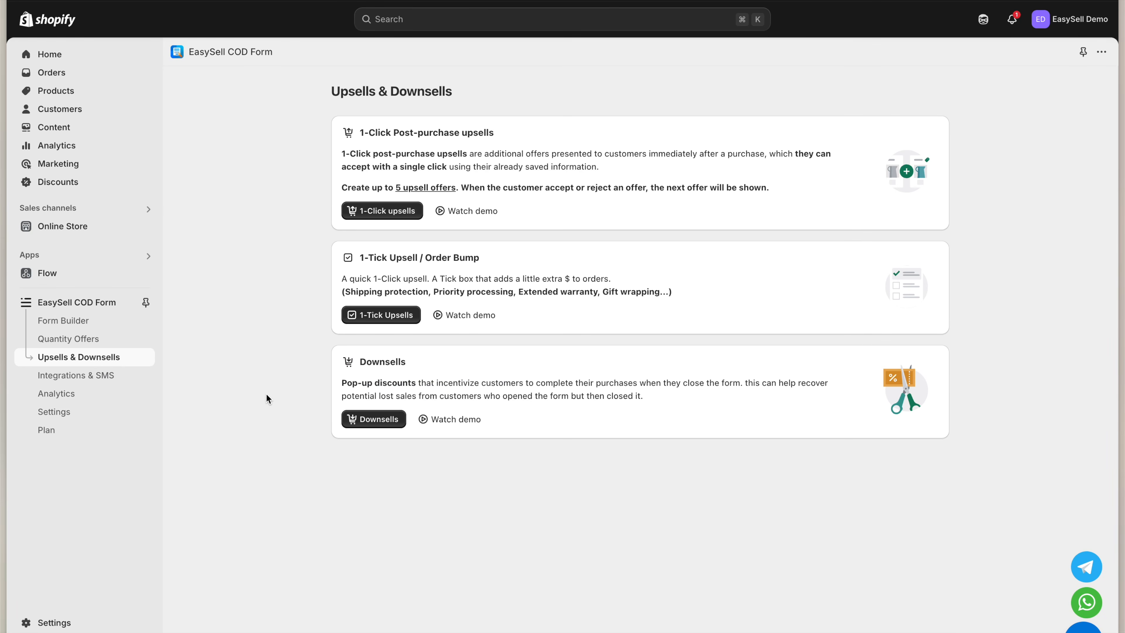
Create a new downsell with a 20% discount
click(362, 424)
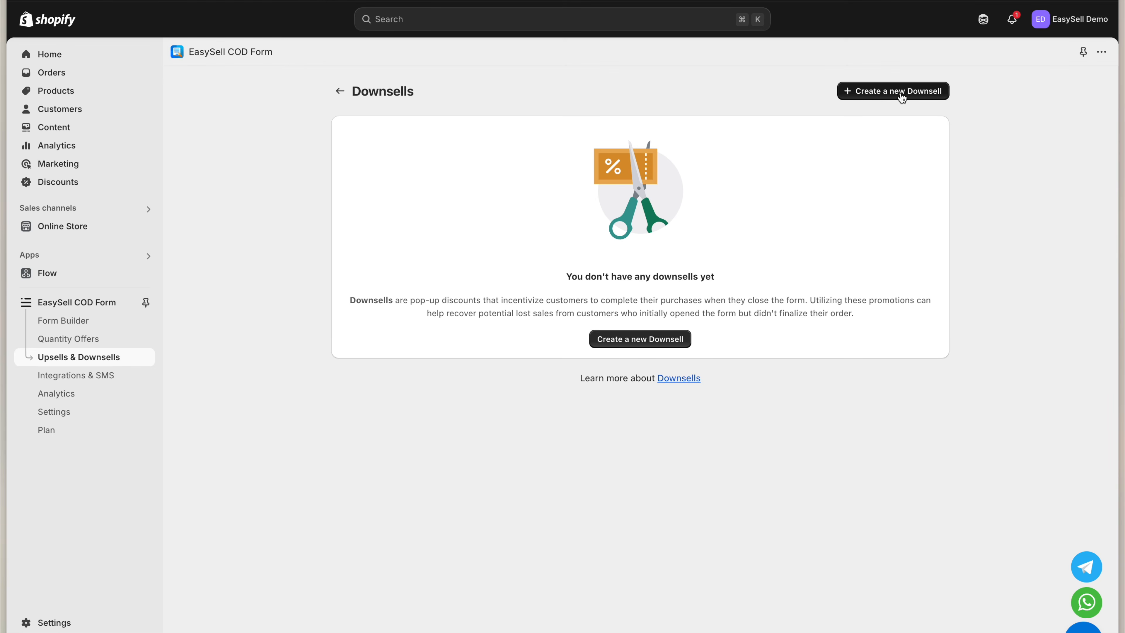
click(901, 96)
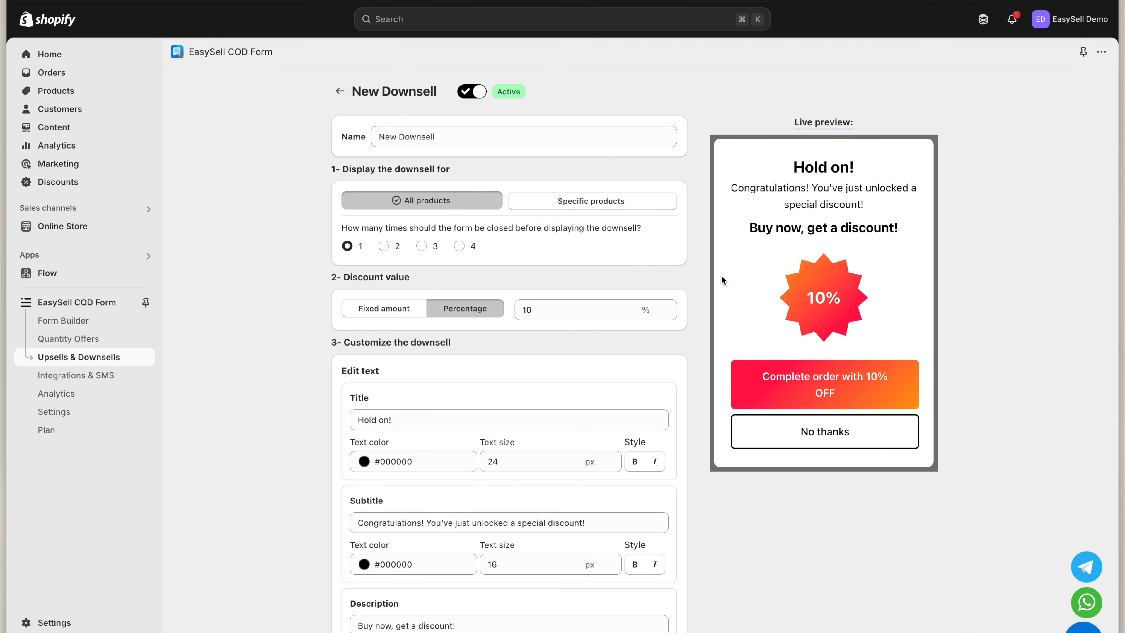
double_click(574, 309)
text(20)
Make the discount badge blue and the order button a purple-pink gradient, then save
scroll(583, 358, down, 10)
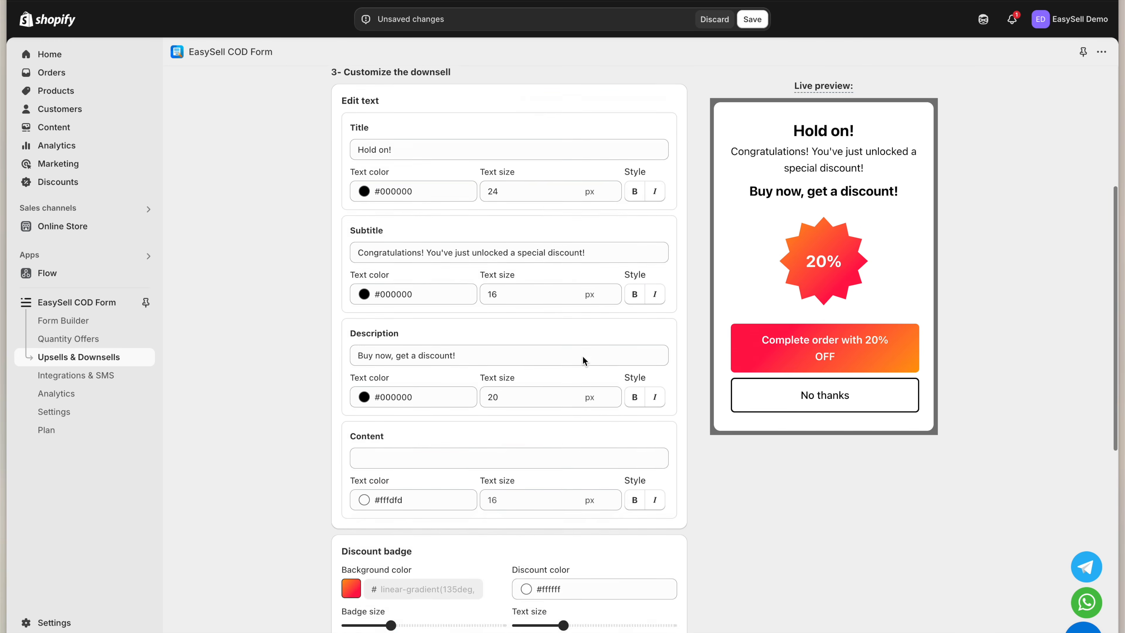
click(394, 352)
click(721, 512)
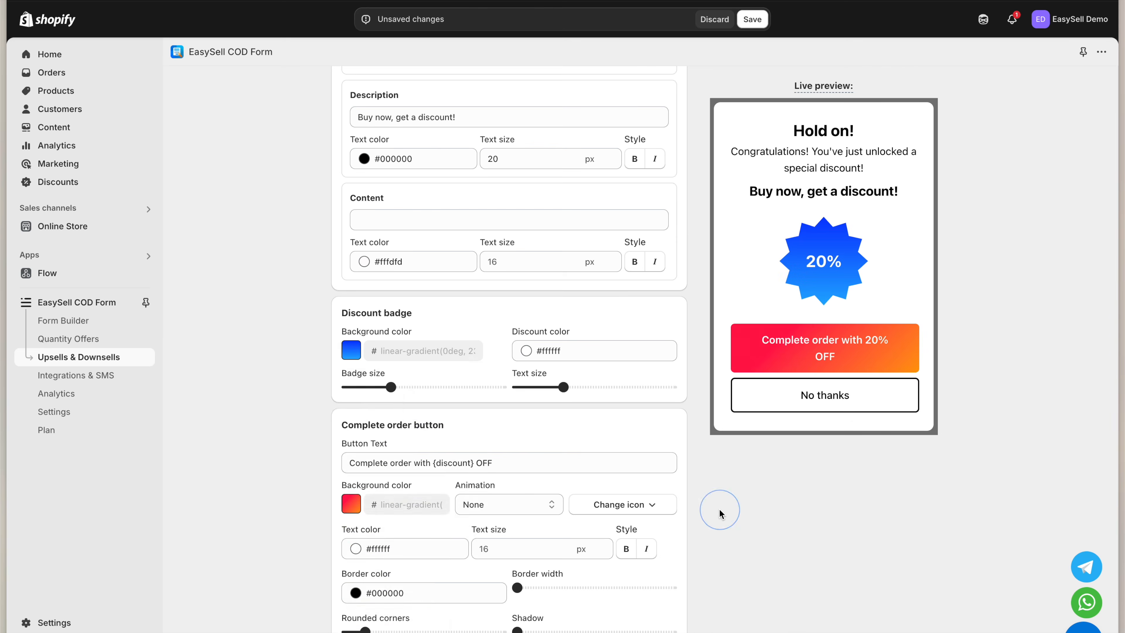
scroll(721, 513, down, 4)
click(351, 342)
click(402, 628)
click(716, 494)
scroll(718, 493, up, 10)
scroll(717, 492, up, 4)
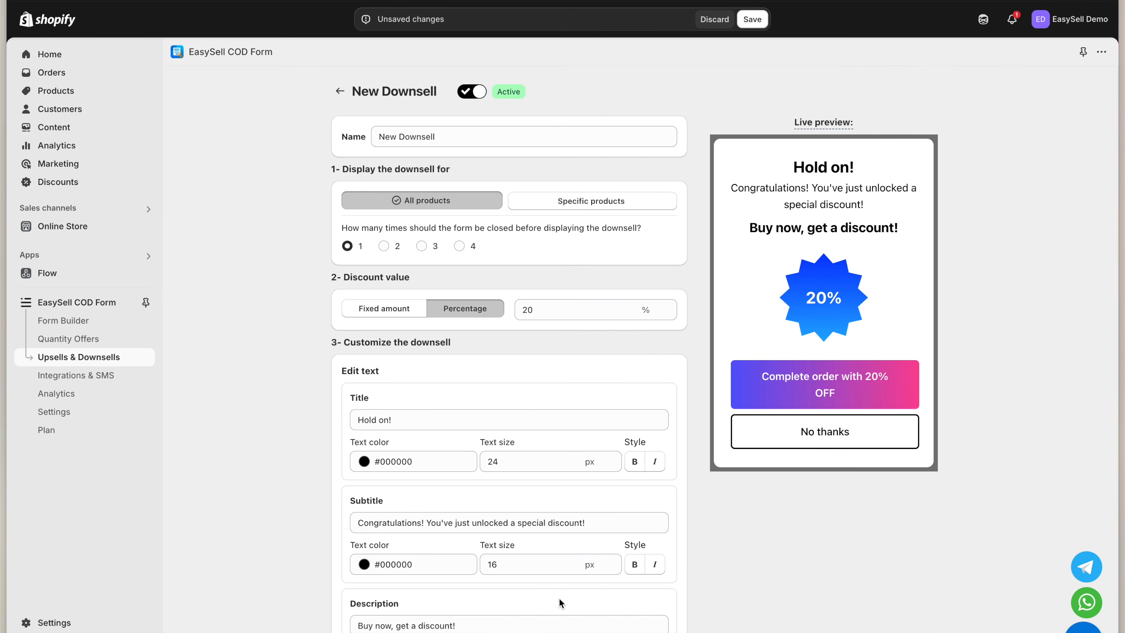
click(752, 19)
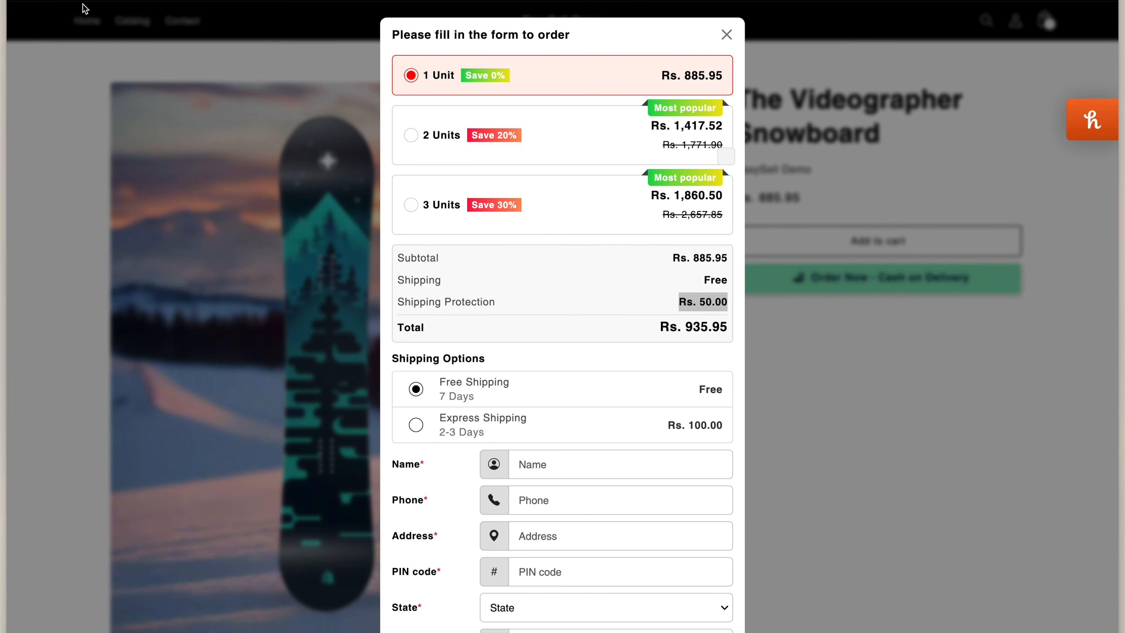
Close the order form to trigger Hold on!, accept 20% OFF, and highlight the -Rs. 177.19 discount
click(207, 173)
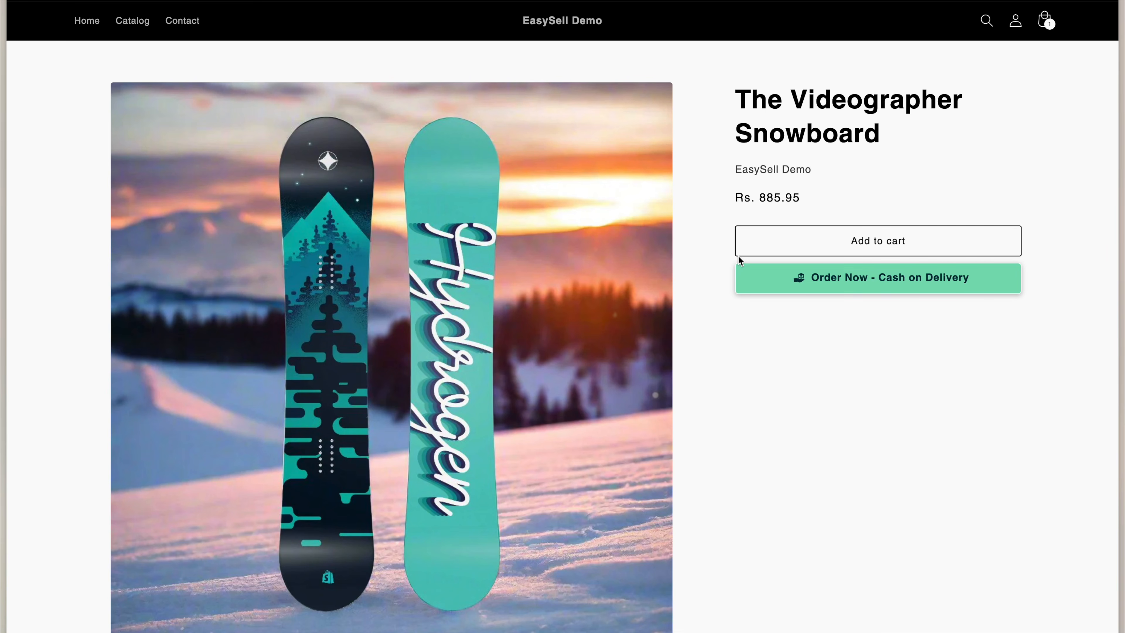
click(756, 282)
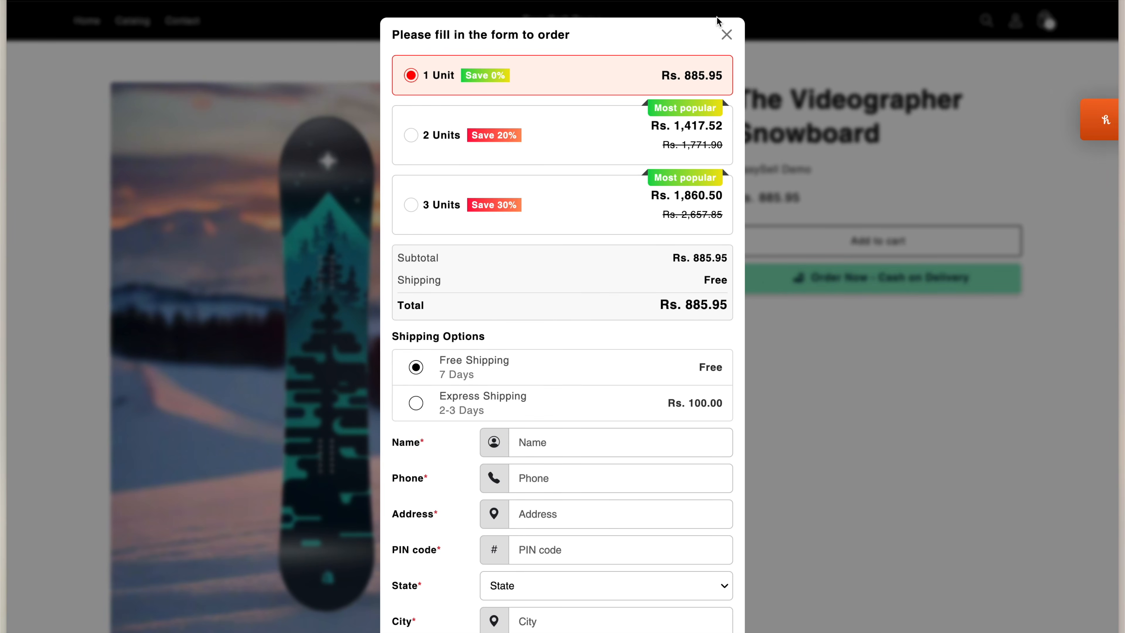
click(724, 34)
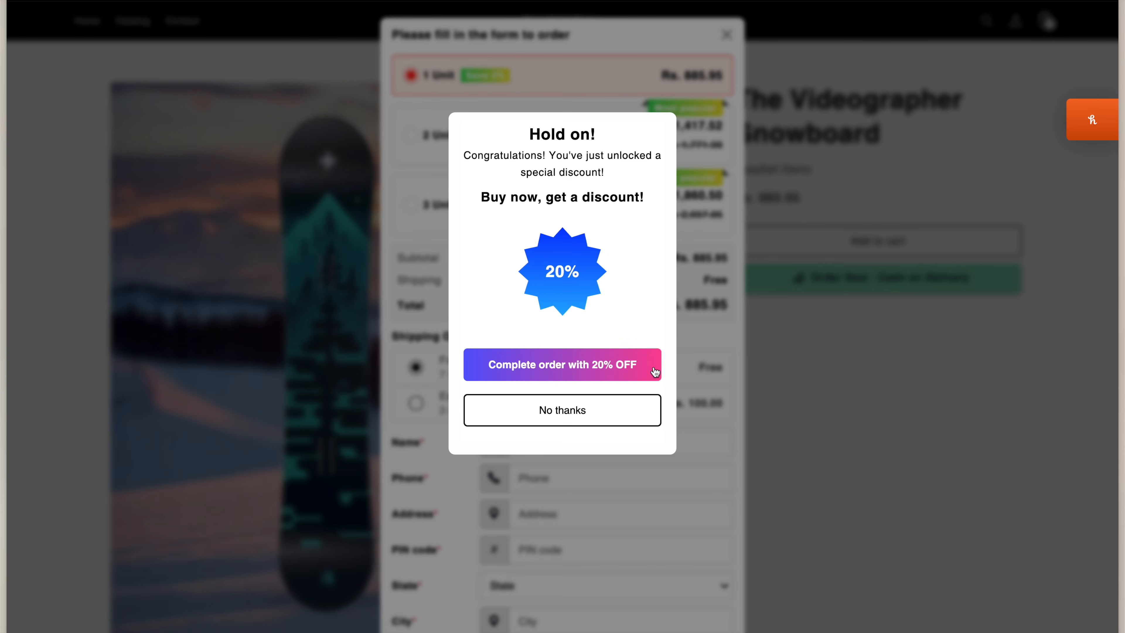
click(620, 366)
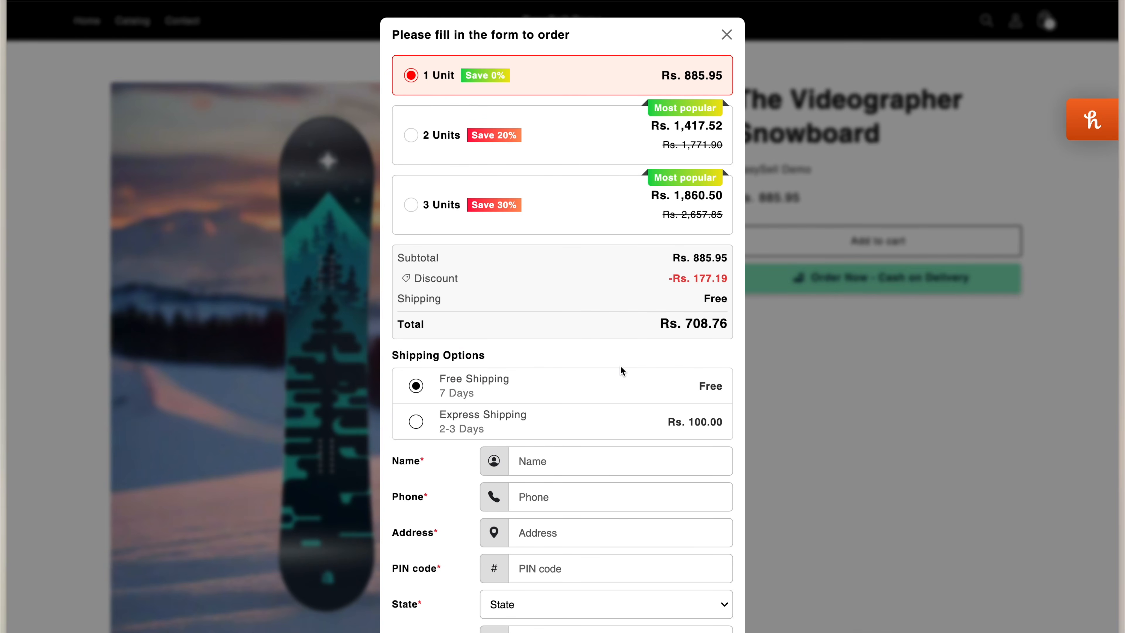
drag(458, 277, 412, 283)
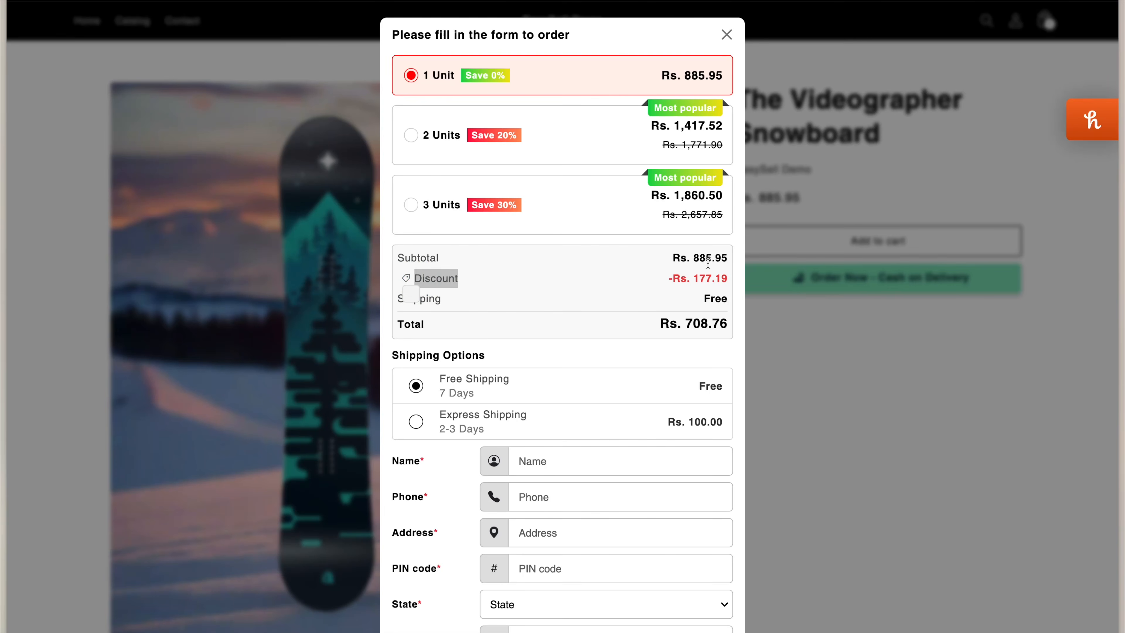
drag(668, 278, 736, 279)
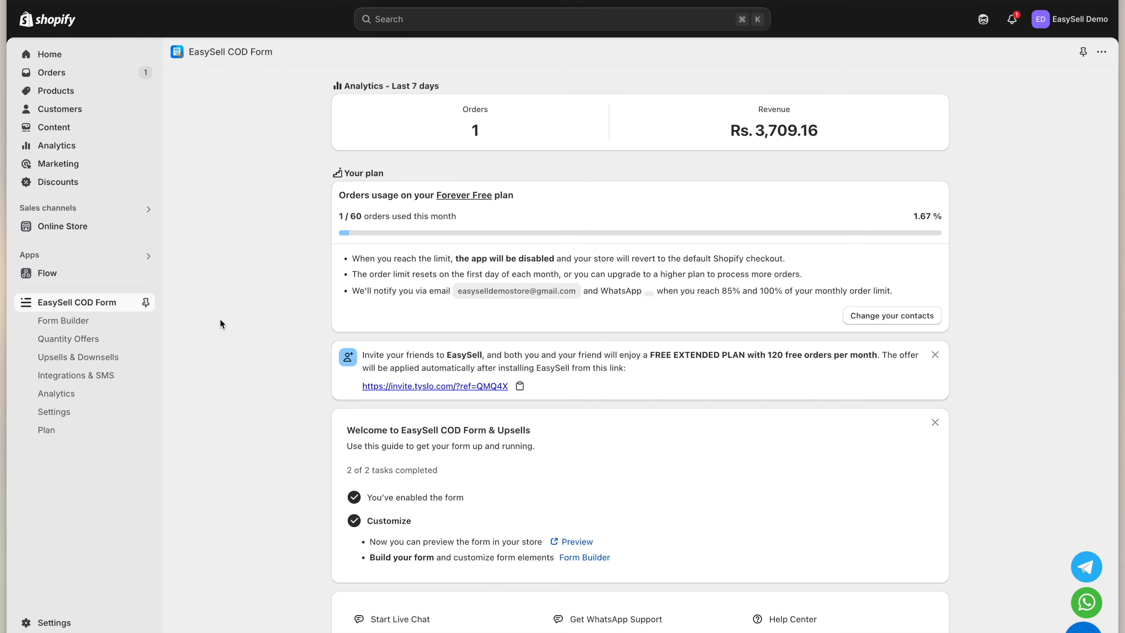
Open the Integrations & SMS page from the EasySell COD Form sidebar
click(126, 377)
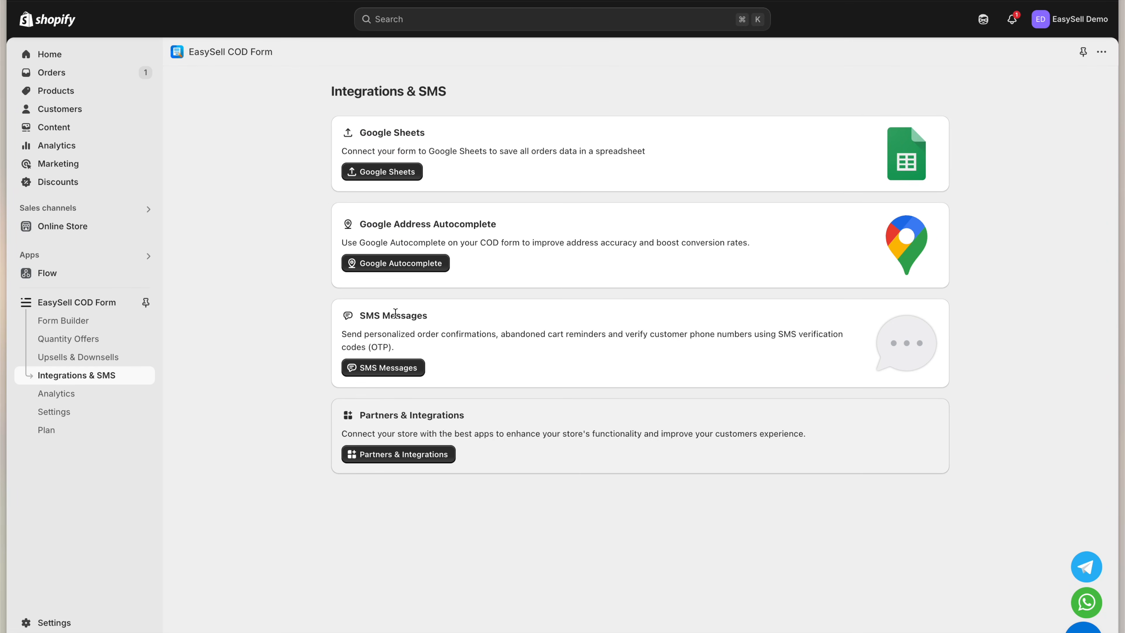
Connect a Google account to the Google Sheets integration and grant it access
click(395, 175)
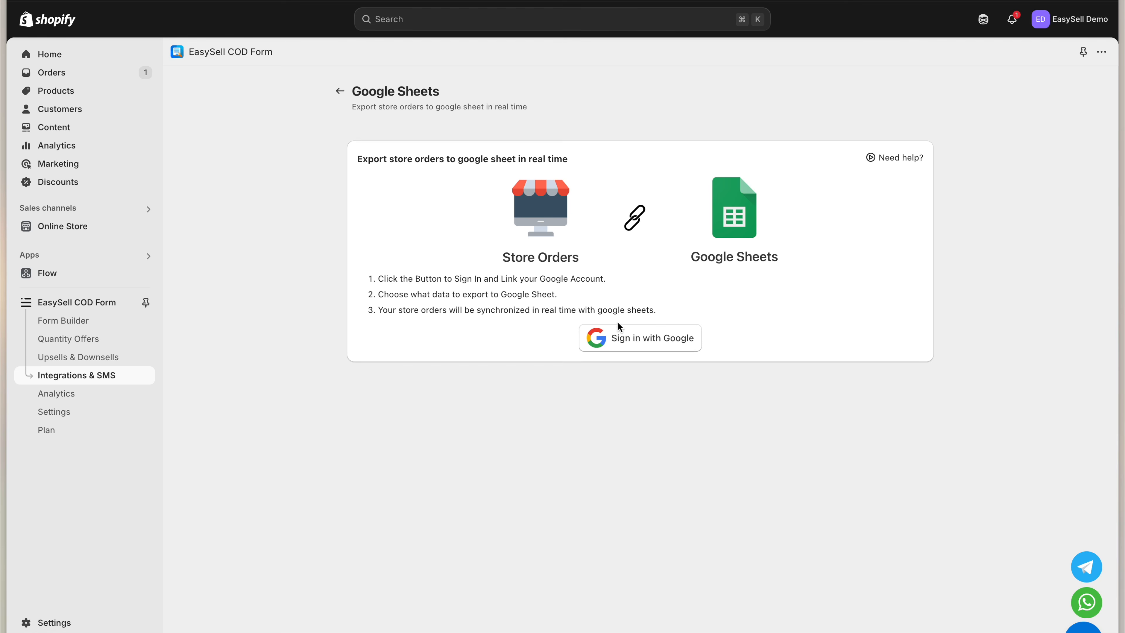
click(619, 345)
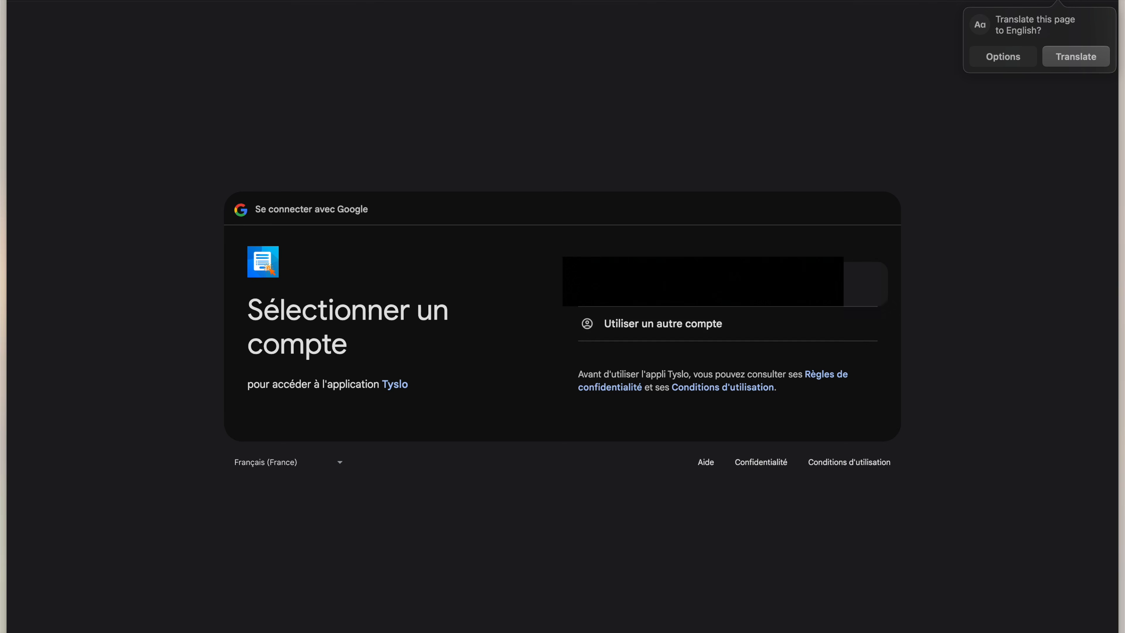
click(633, 284)
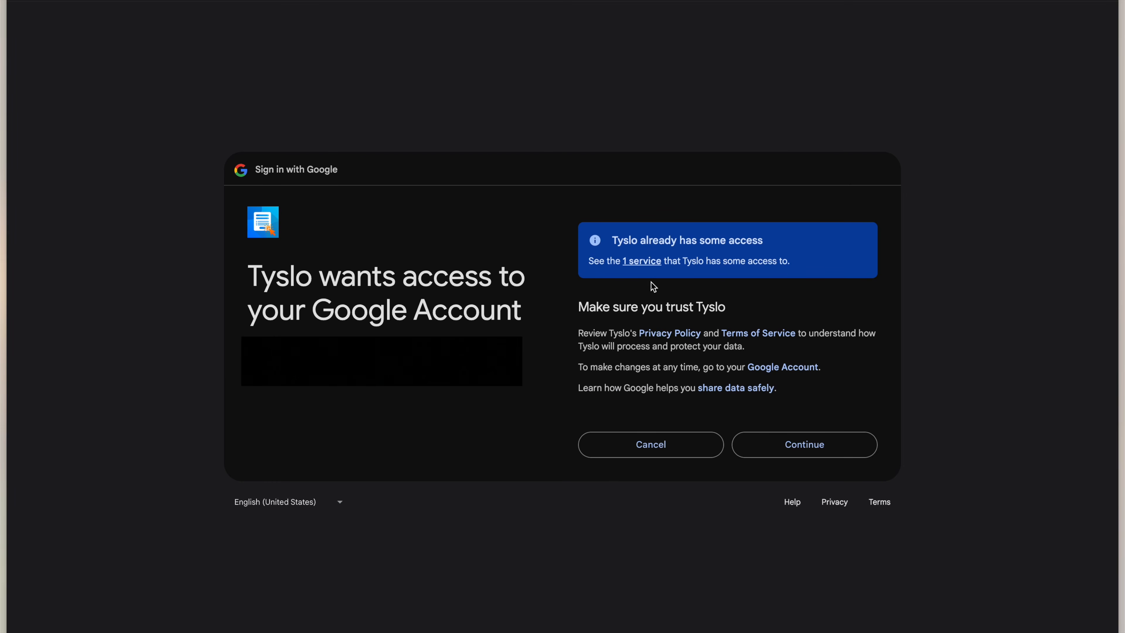
click(777, 441)
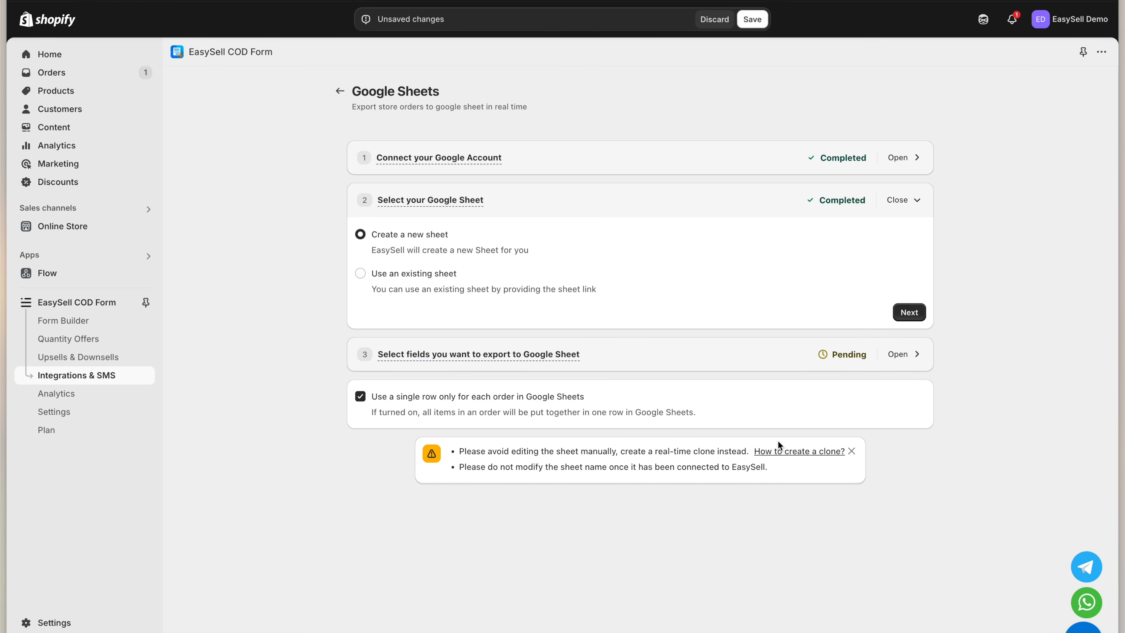
In the sheet selection step, choose 'Create a new sheet' instead of an existing spreadsheet
click(428, 202)
click(427, 203)
click(445, 280)
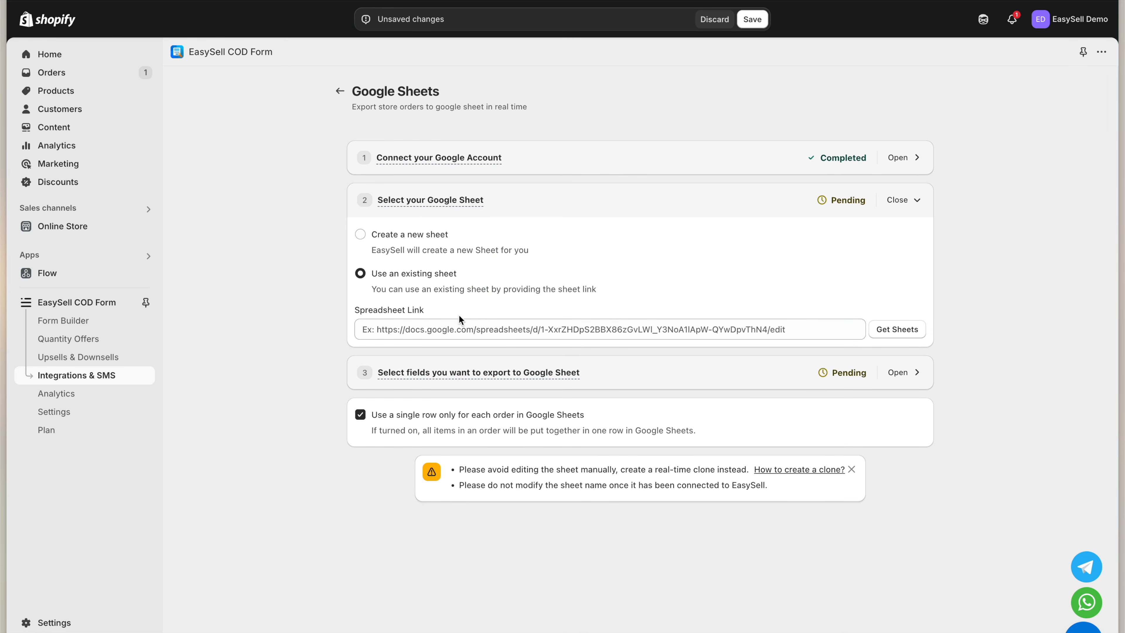
click(463, 332)
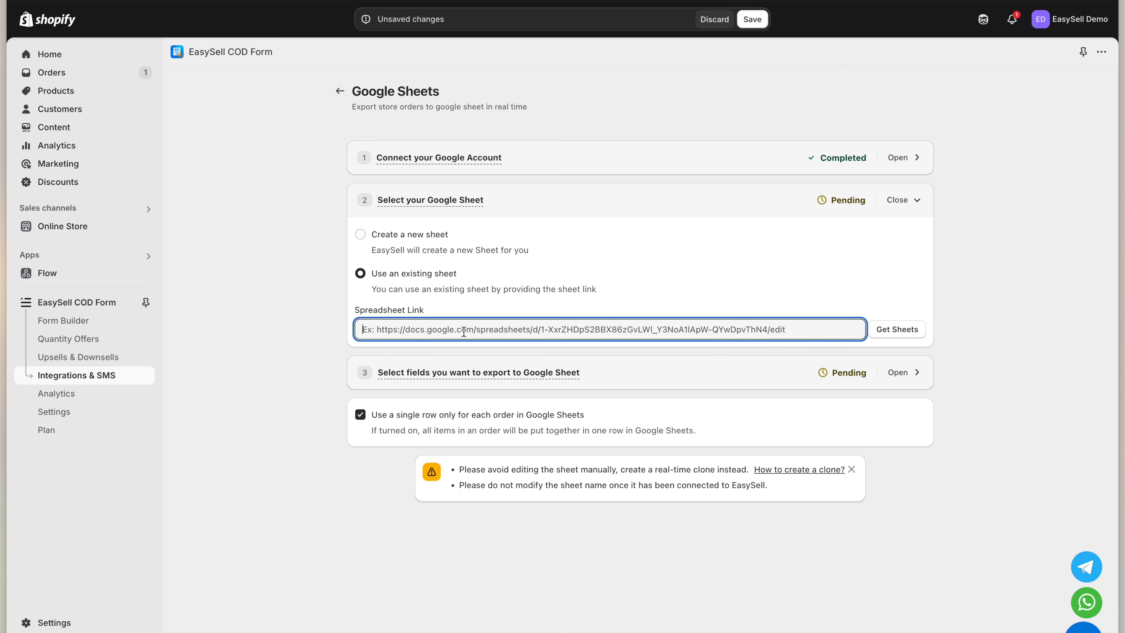
click(425, 238)
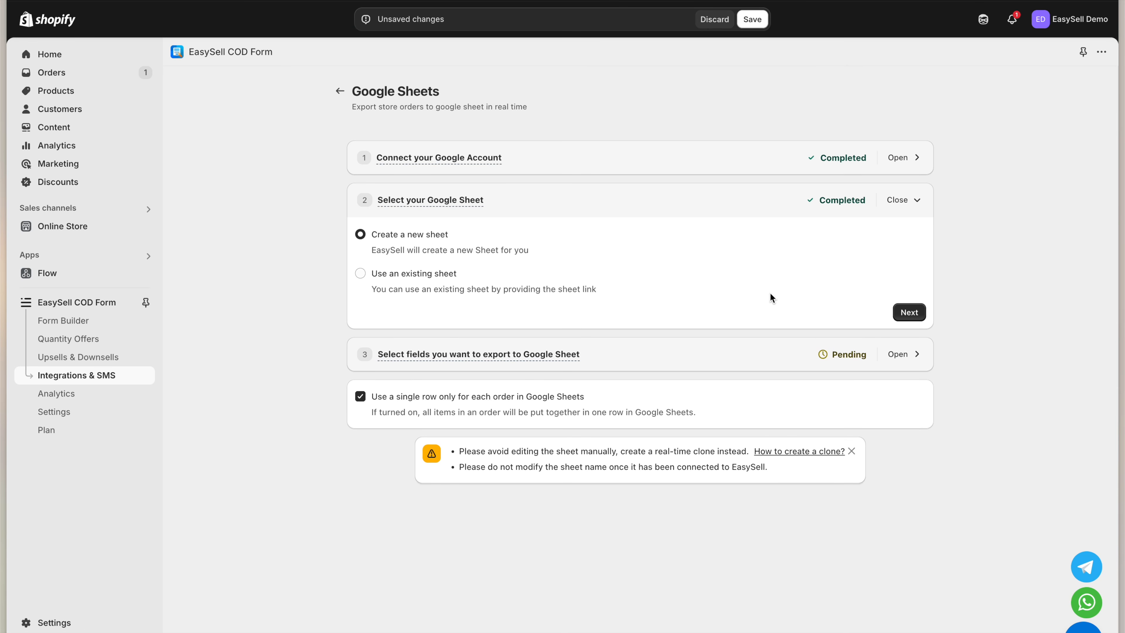
Map columns A–D to Order Number, Product Name, Product Variant and Total Price
click(908, 312)
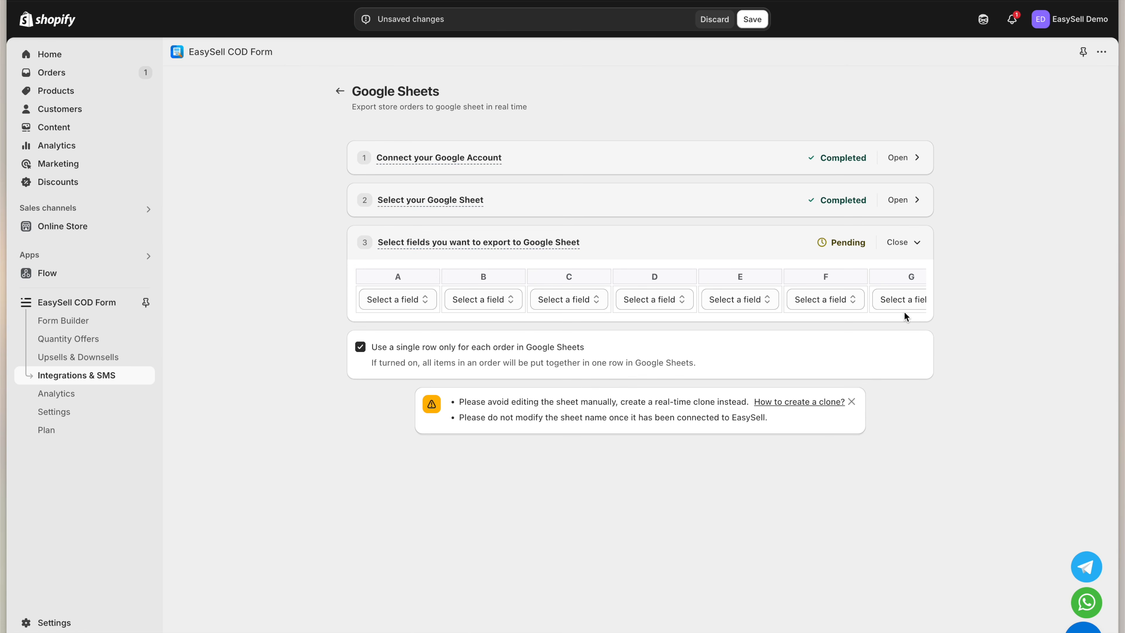
click(422, 300)
click(434, 342)
click(494, 301)
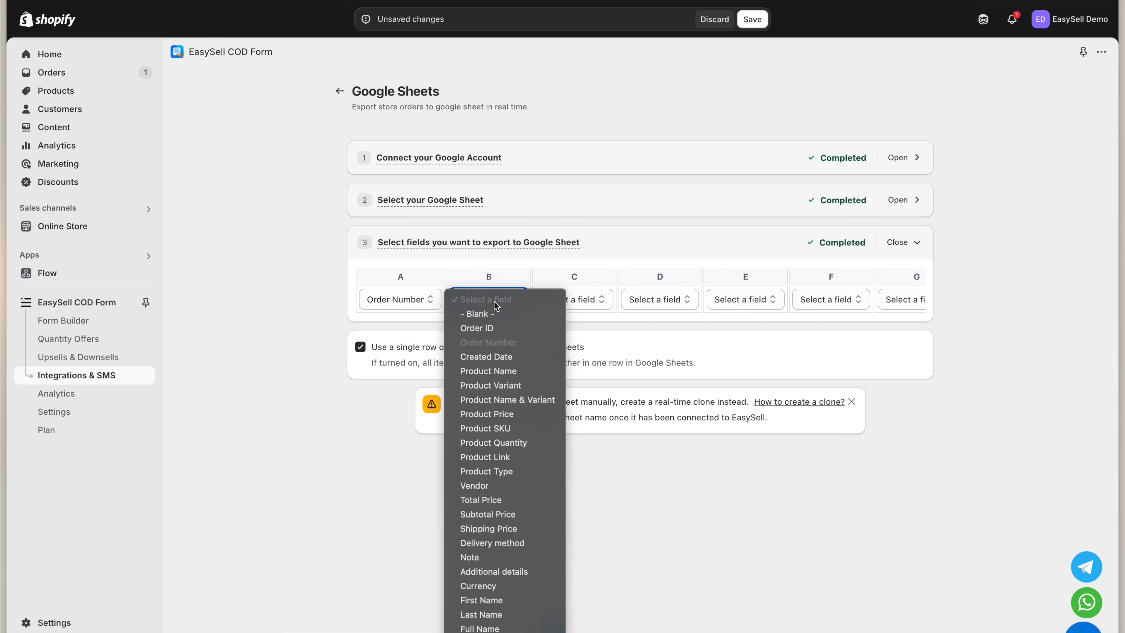
click(487, 370)
click(575, 300)
click(584, 385)
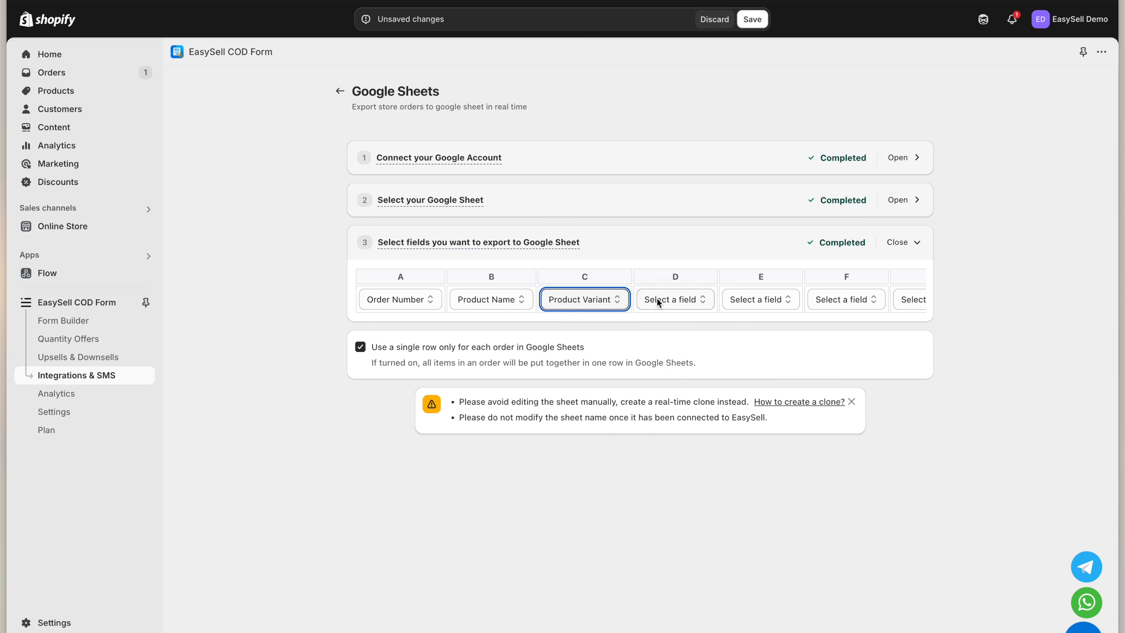
click(666, 299)
click(664, 499)
Map columns E–G to Full Name, Phone and Address 1, keep one row per order, and save
click(760, 300)
scroll(753, 553, down, 1)
click(748, 601)
click(824, 300)
click(824, 586)
click(876, 299)
click(868, 541)
click(503, 354)
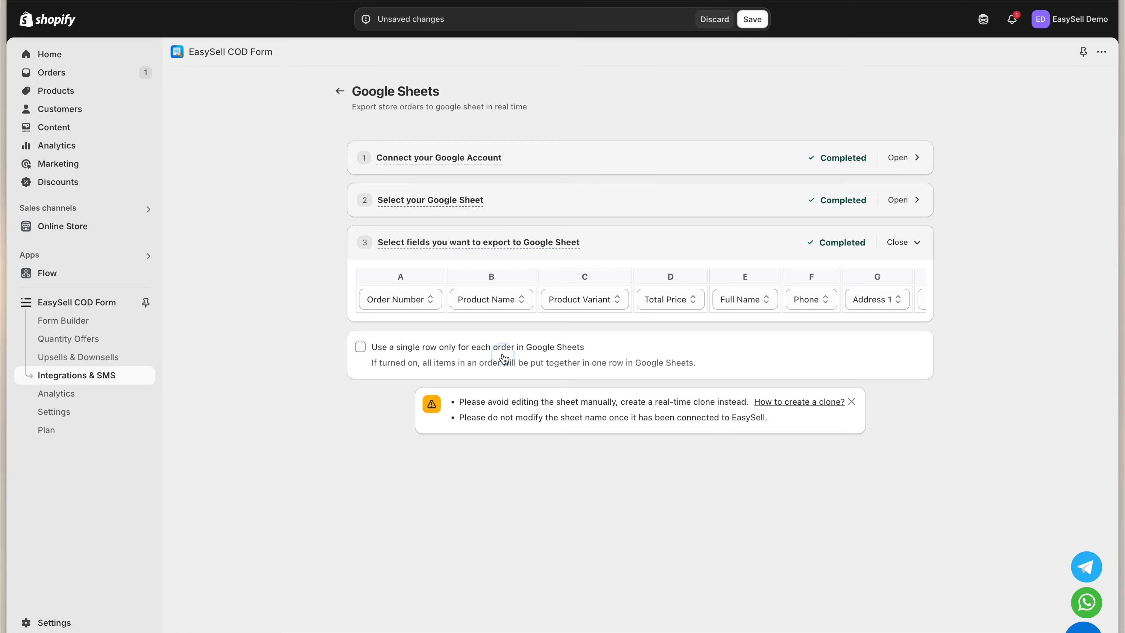
click(503, 356)
click(758, 26)
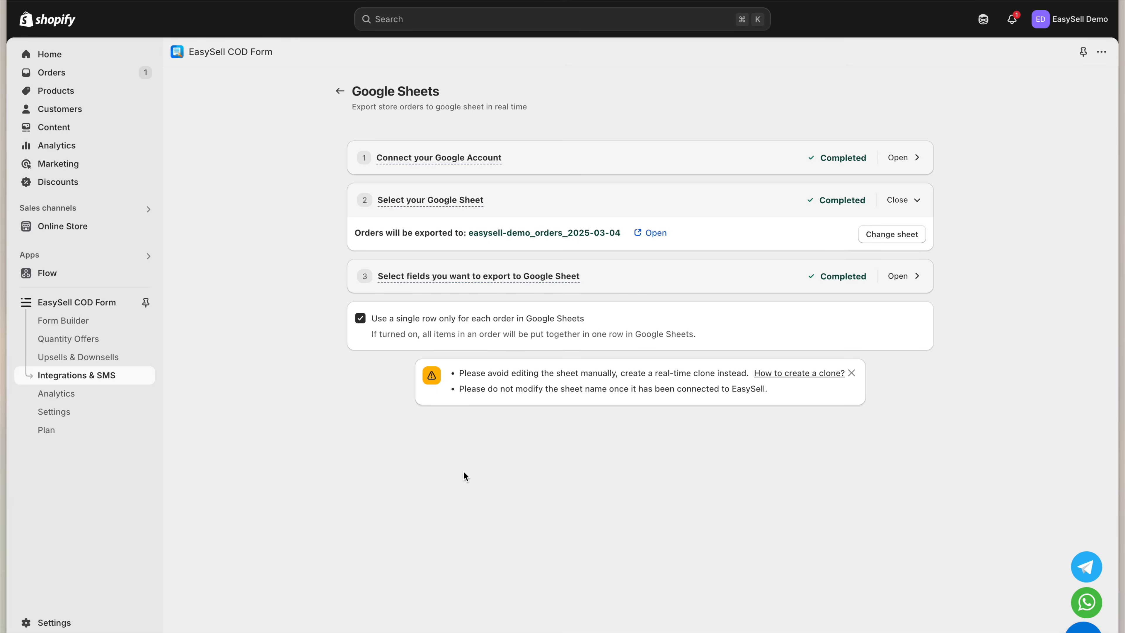
Open the easysell-demo_orders_2025-03-04 spreadsheet and select its header row
click(654, 234)
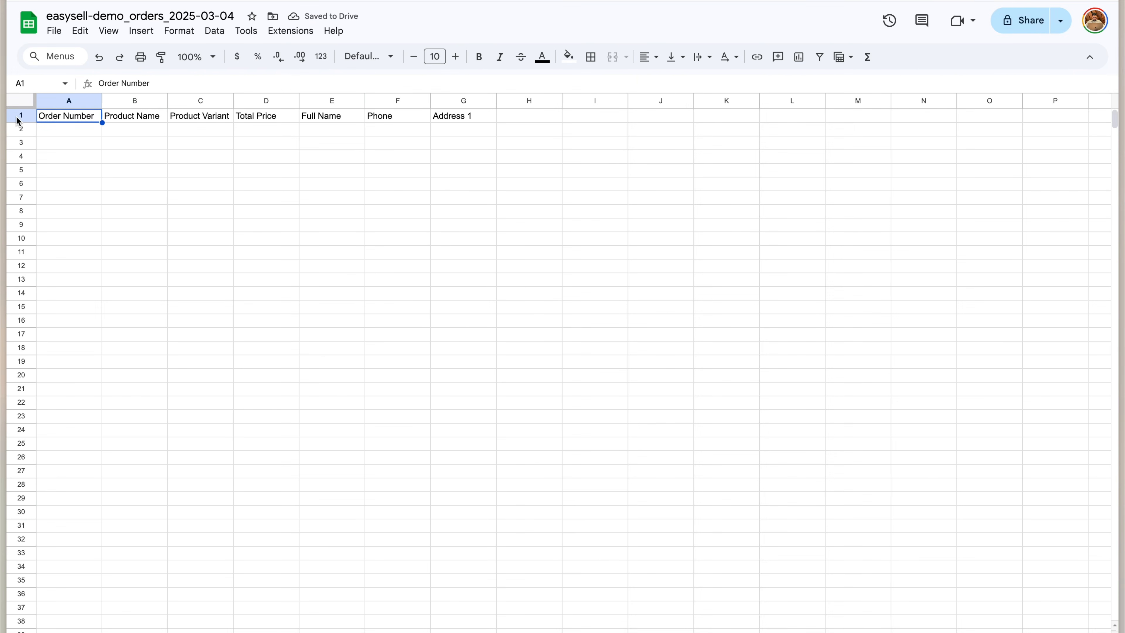
click(19, 115)
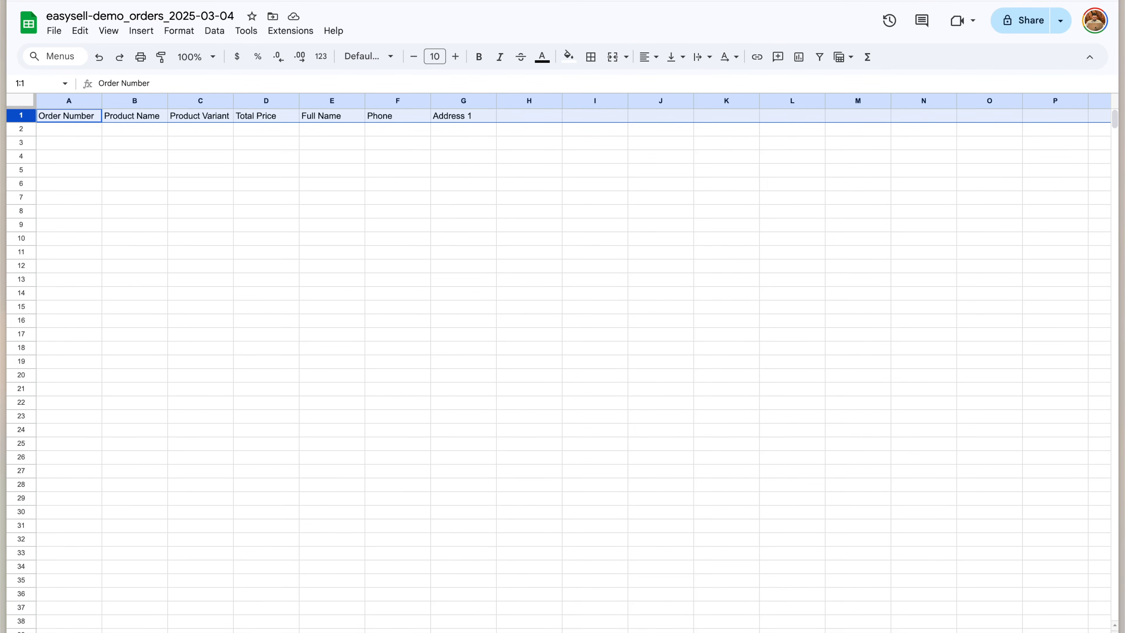
click(69, 116)
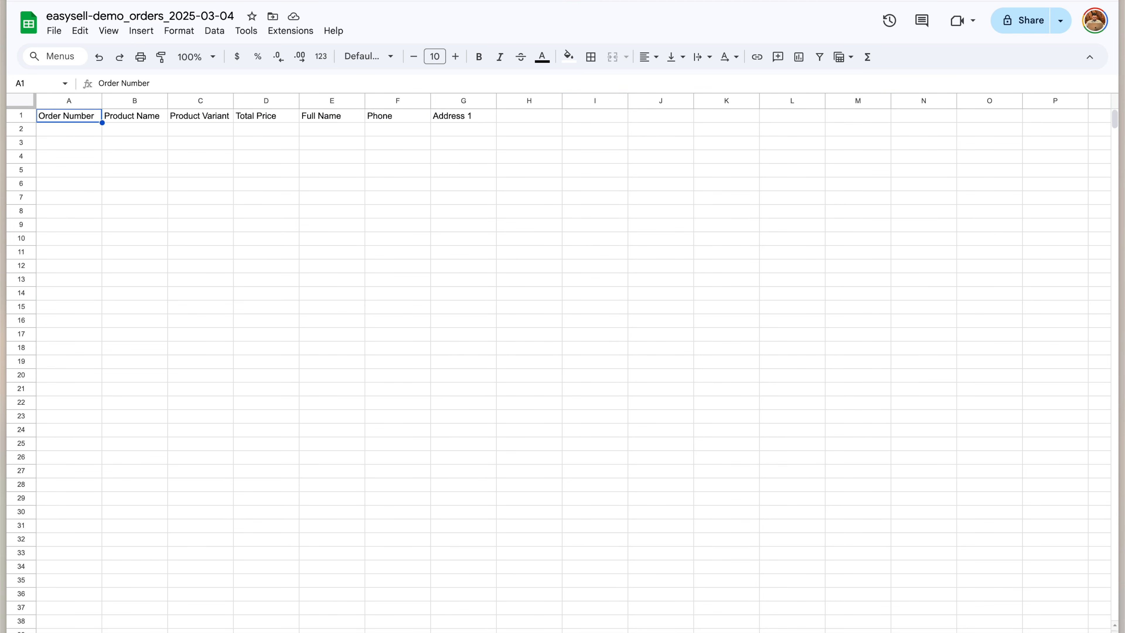
key(shift+space)
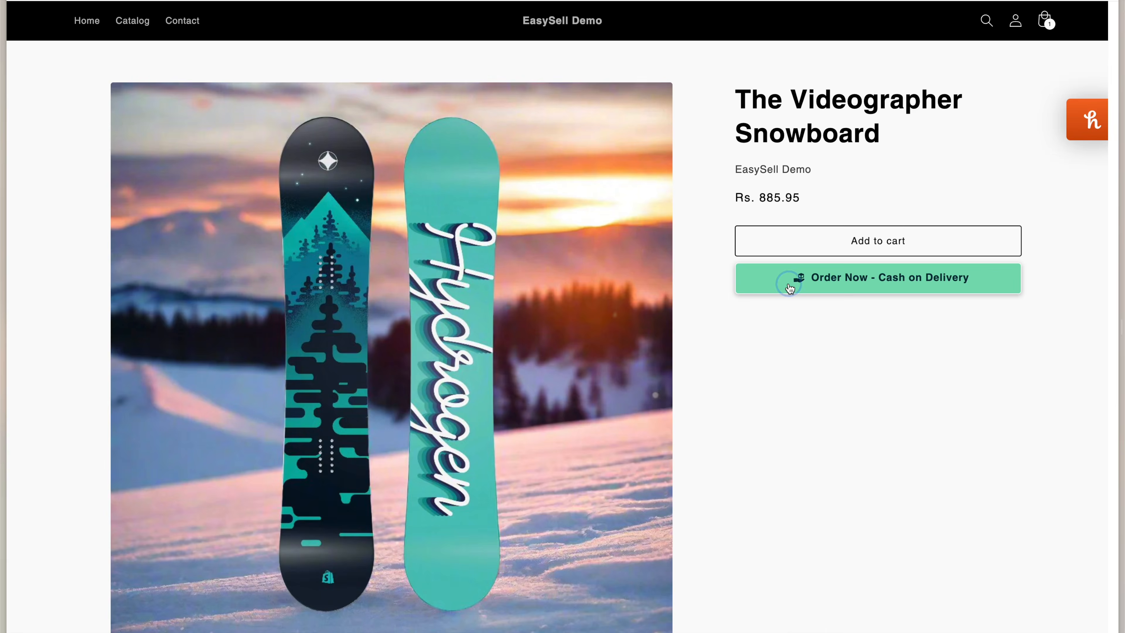
Place a 2 Units cash-on-delivery order and accept the Multi-location Snowboard upsell
click(790, 283)
click(709, 155)
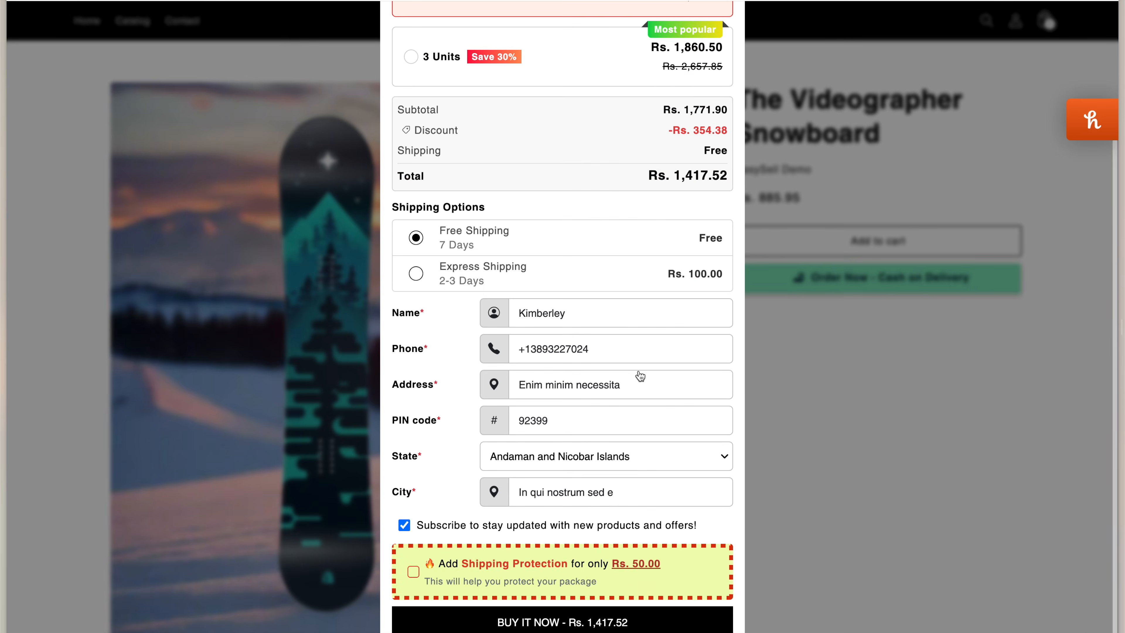
click(671, 565)
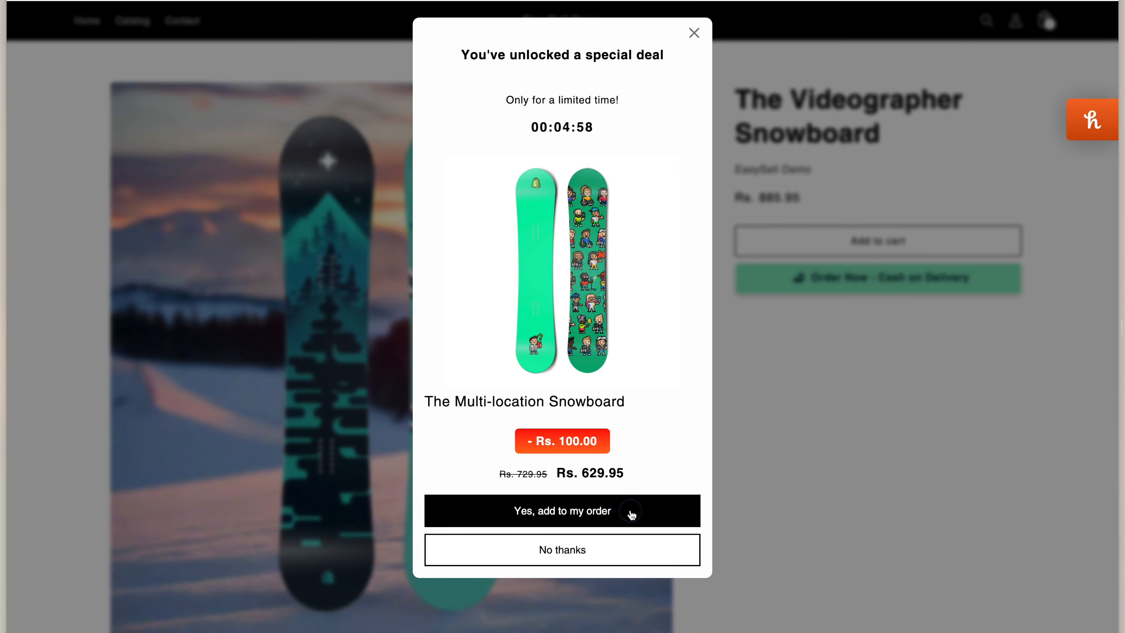
click(632, 518)
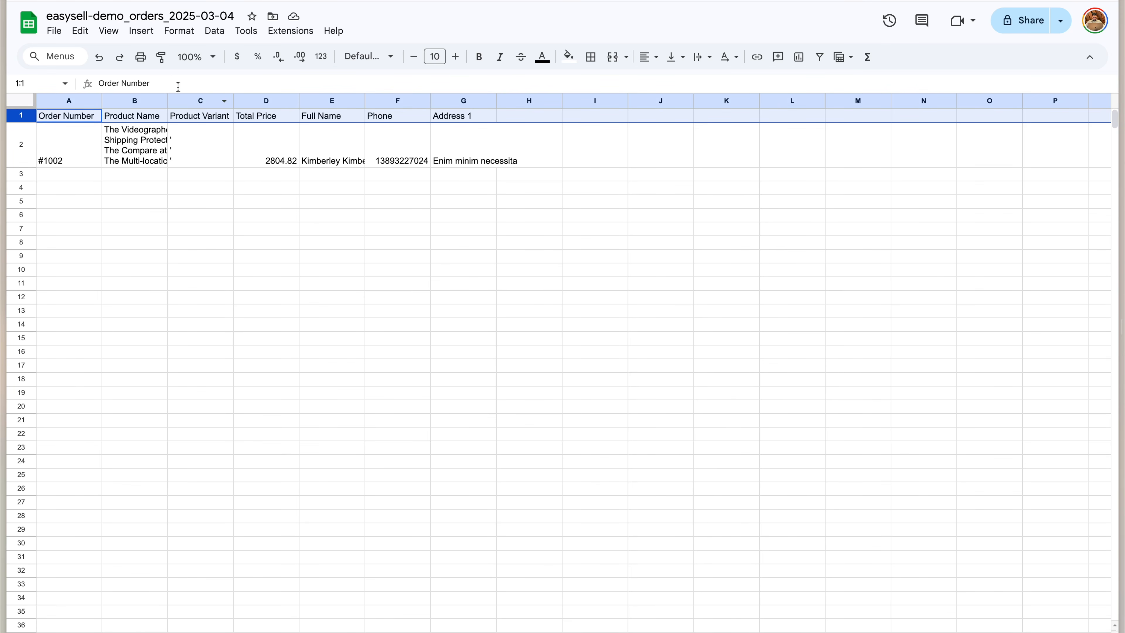
Auto-fit columns B and C, then review the test order's values in cells B2 through G2
double_click(167, 100)
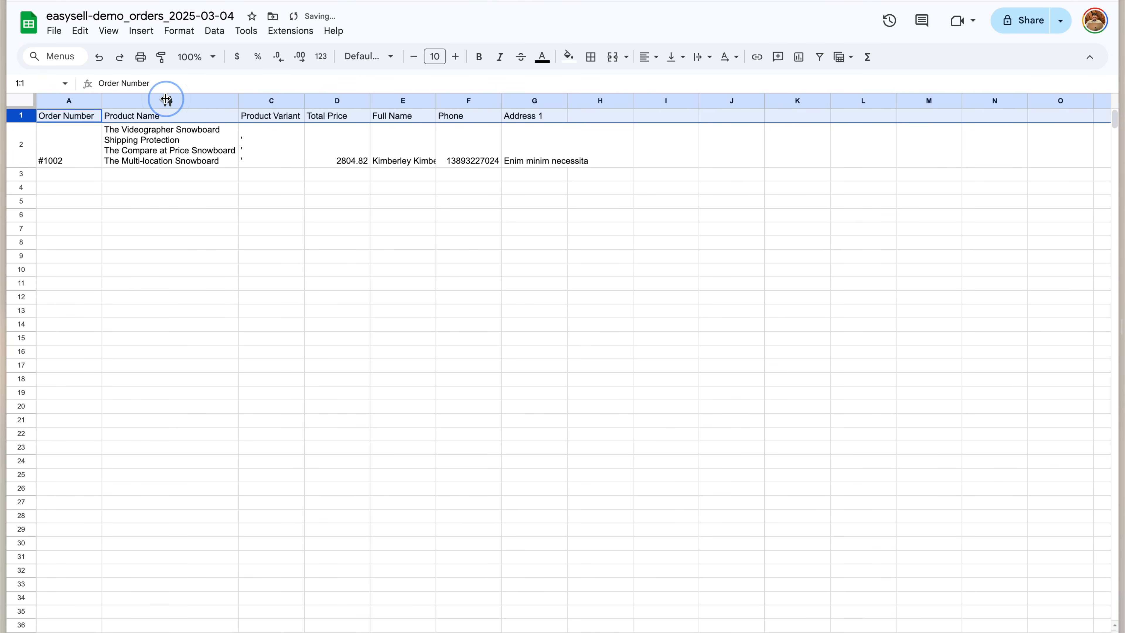
double_click(302, 100)
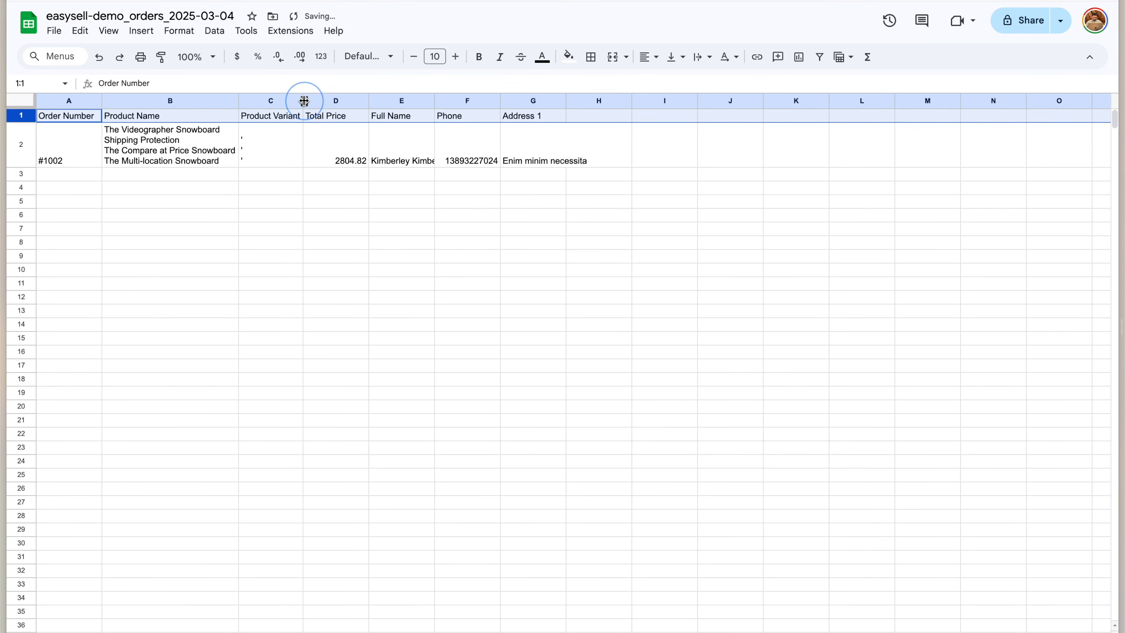
click(200, 156)
click(342, 147)
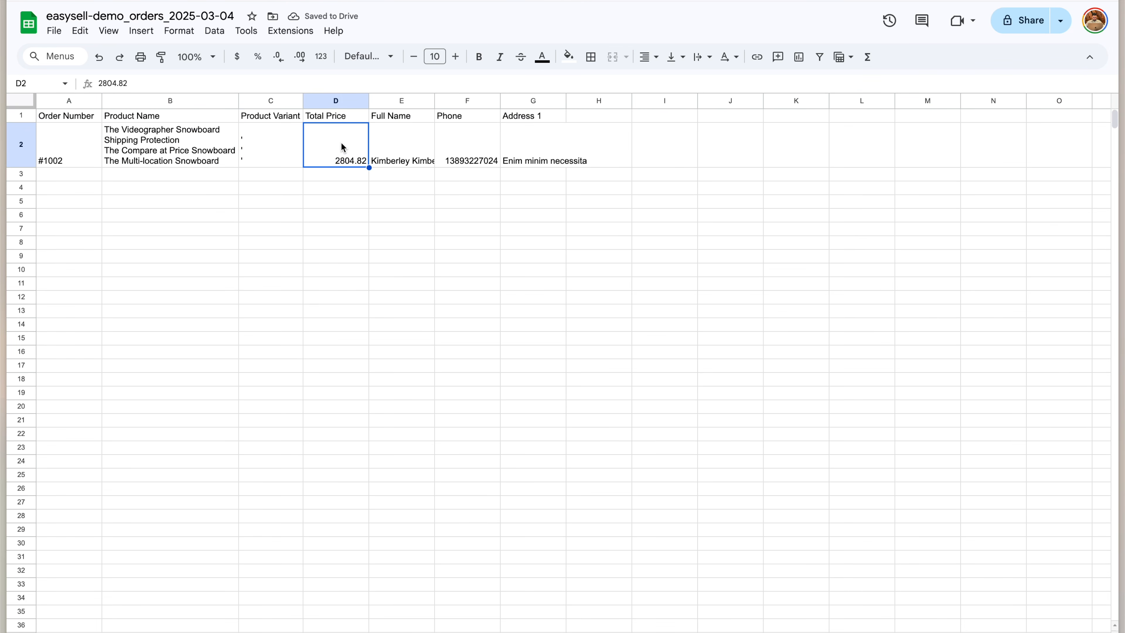
click(400, 148)
click(457, 149)
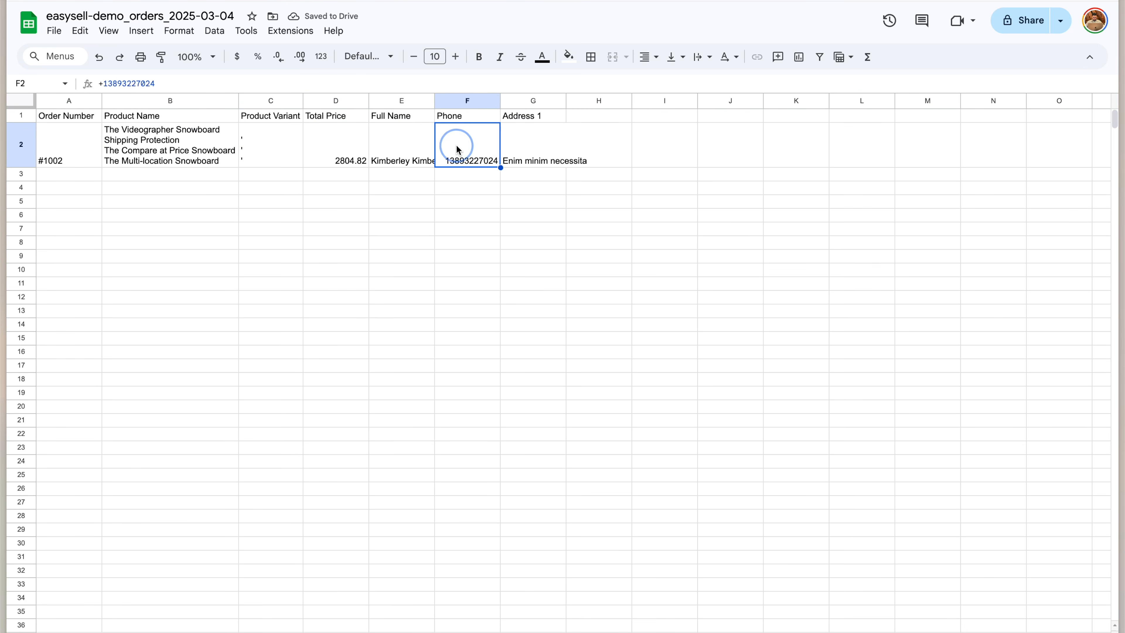
click(508, 149)
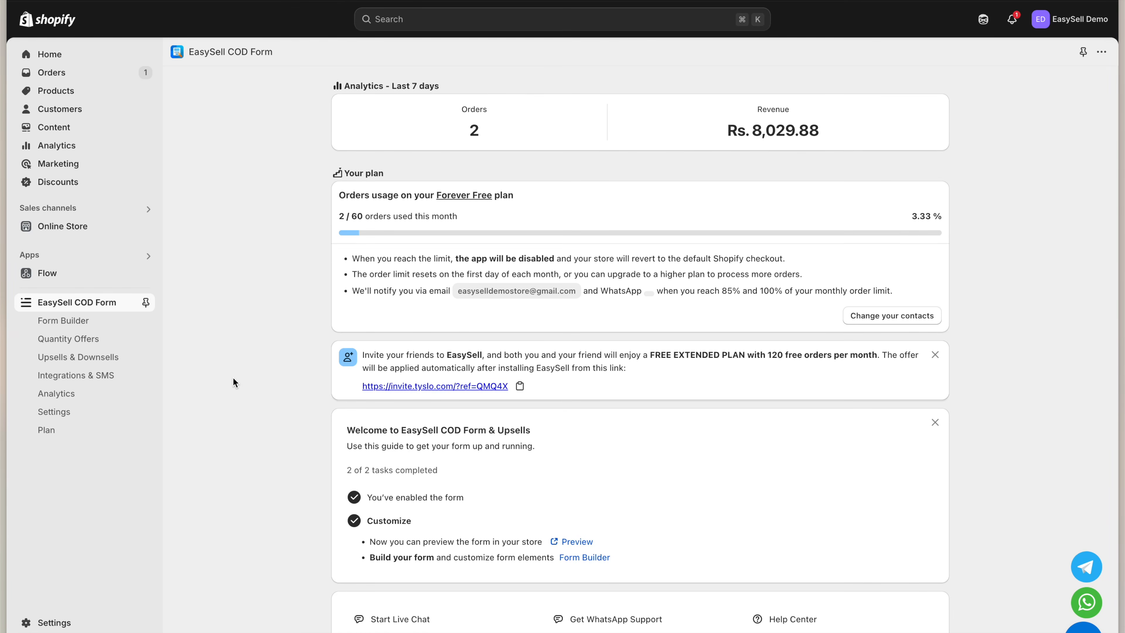
Go to Integrations & SMS and open the Google Address Autocomplete settings
click(117, 377)
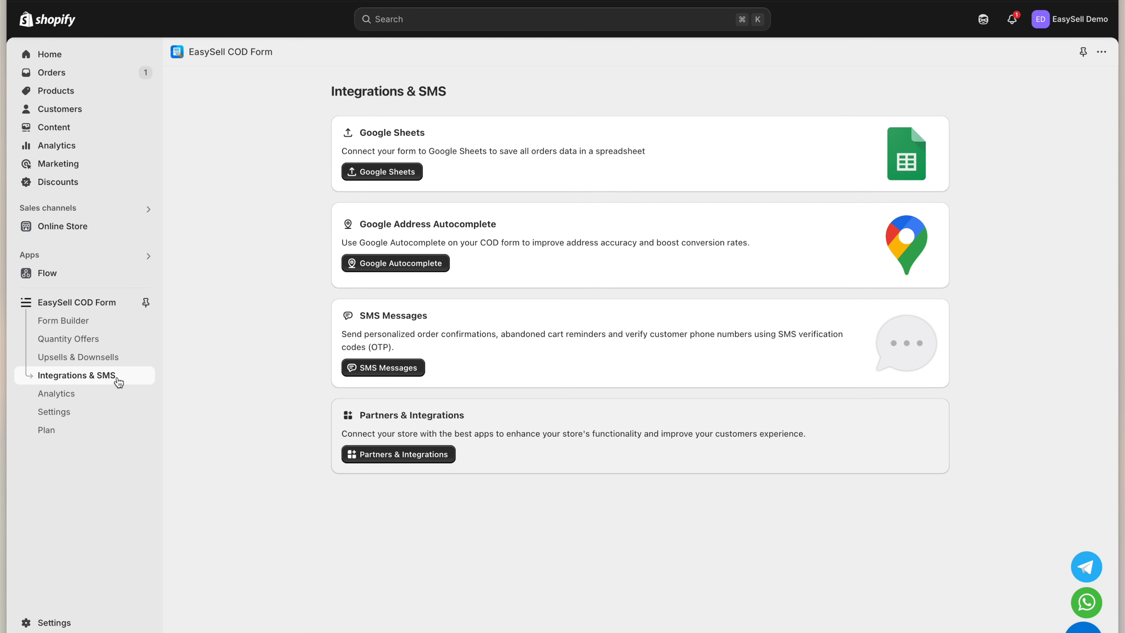
click(390, 266)
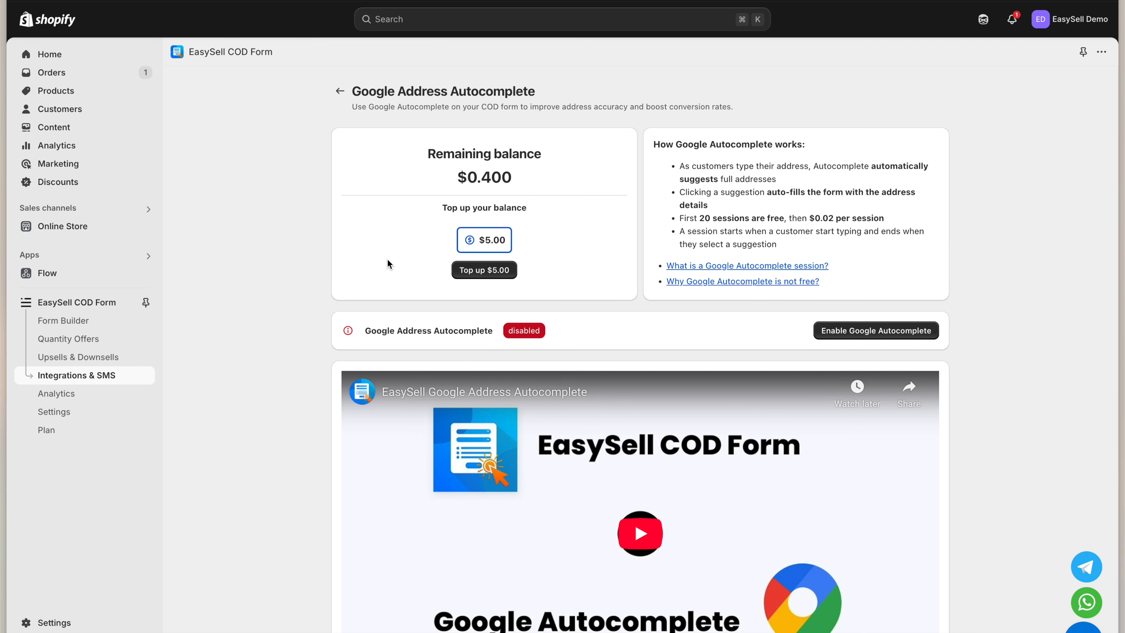
Switch on Enable Google Autocomplete on the Google Address Autocomplete page
scroll(427, 297, down, 2)
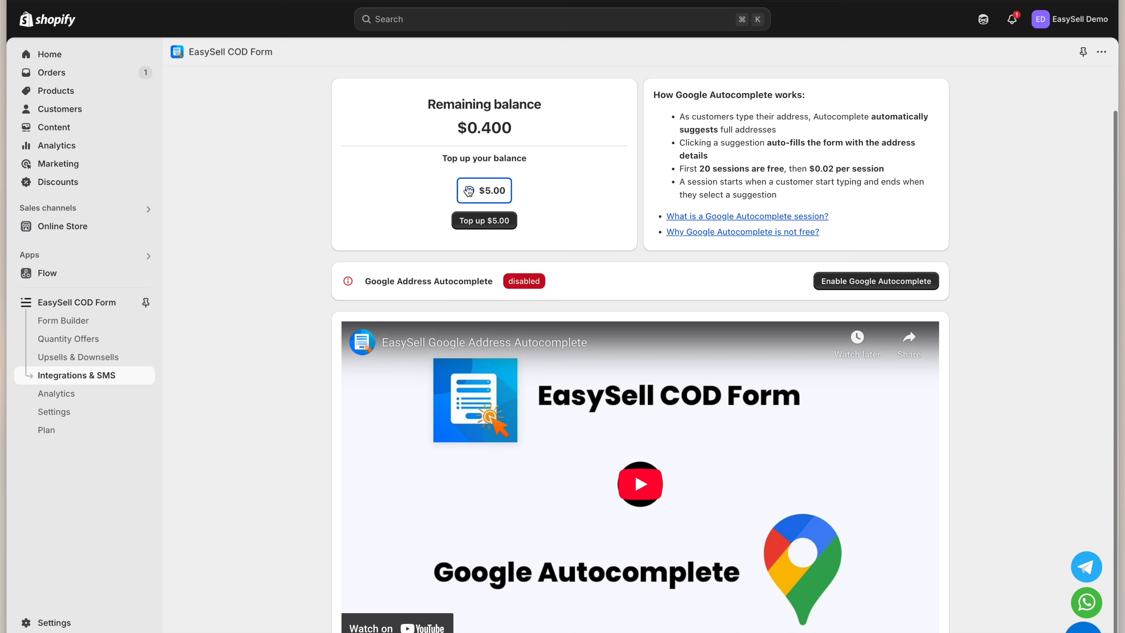
click(455, 126)
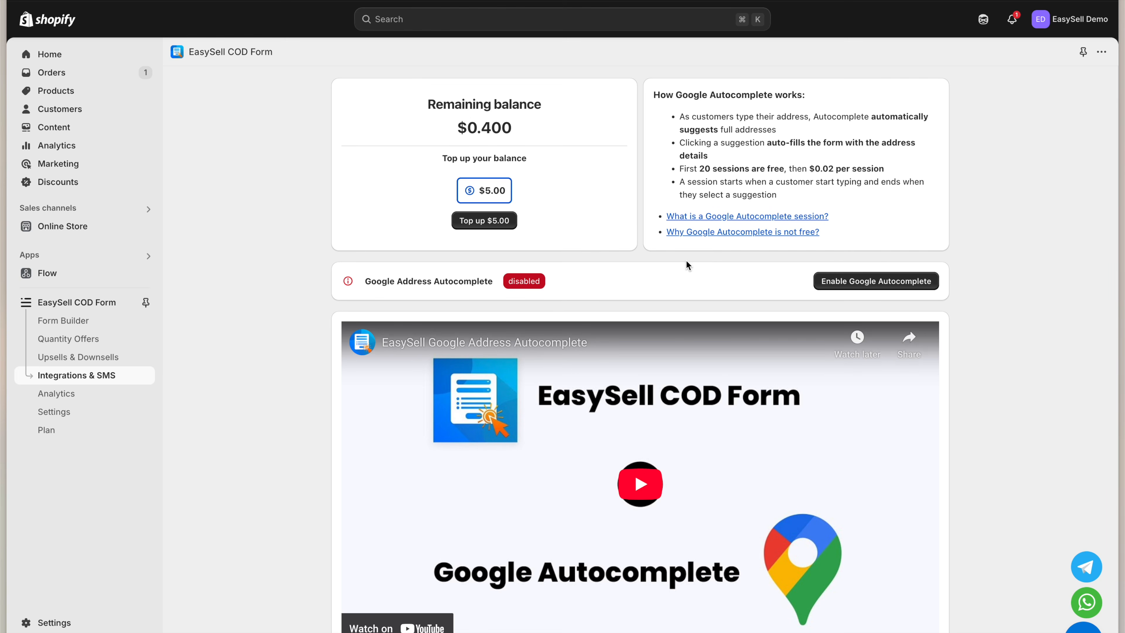
click(834, 286)
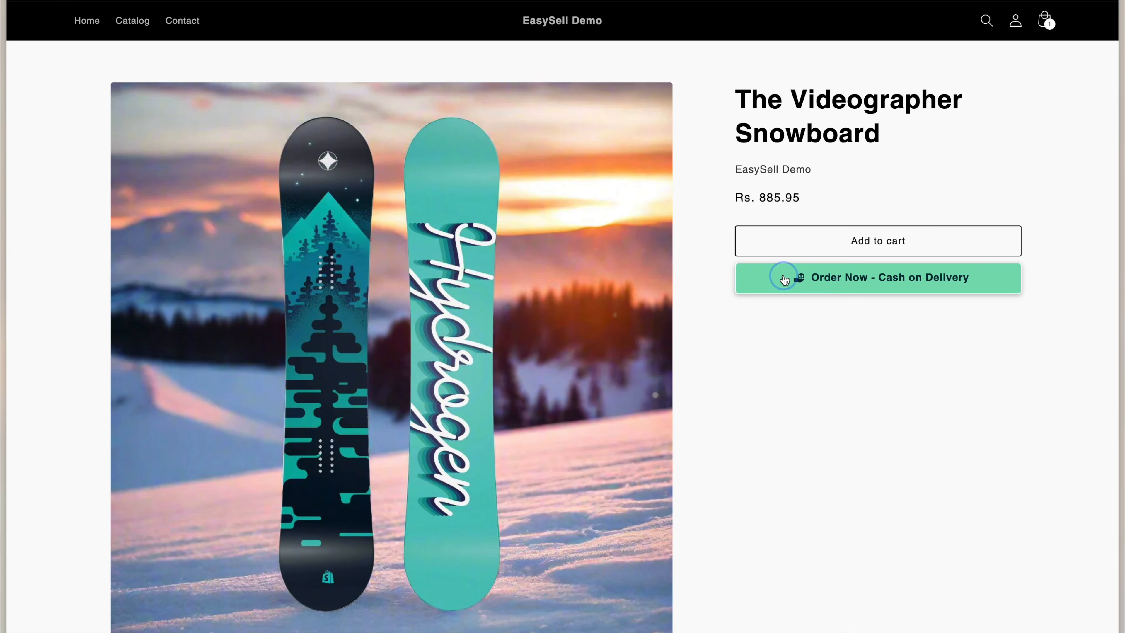
Open the snowboard's cash-on-delivery form and enter the customer's name and phone number
click(784, 277)
scroll(645, 331, down, 3)
scroll(645, 330, down, 1)
click(585, 310)
text(name)
click(519, 349)
Type 'del' in Address, pick the Delhi Cantonment suggestion, and verify PIN, state Delhi and city New Delhi
click(519, 384)
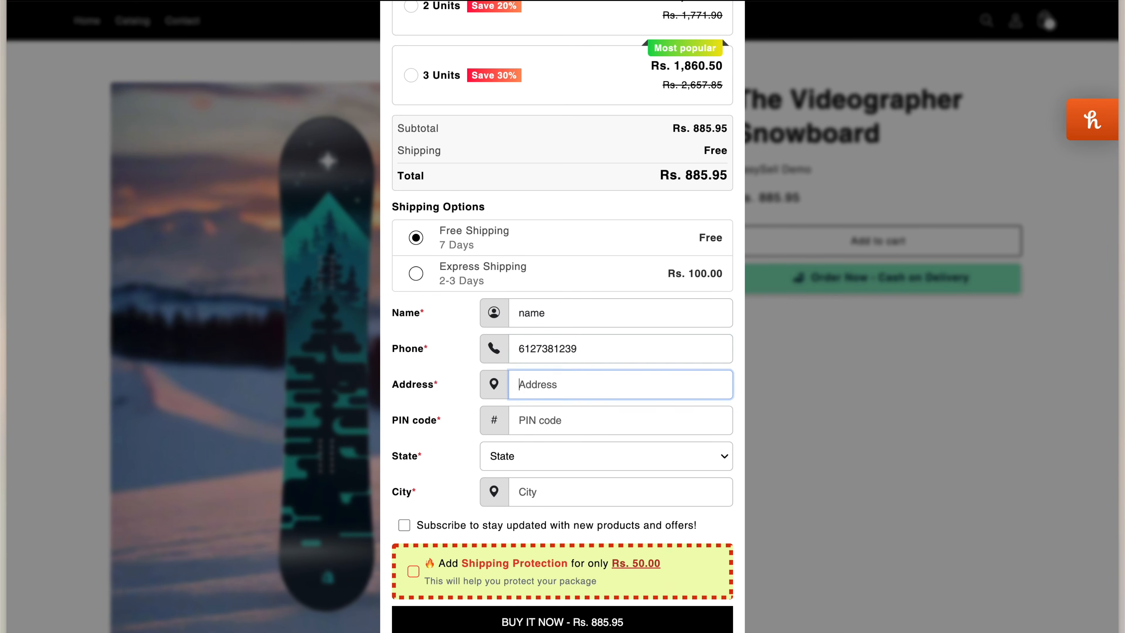
text(del)
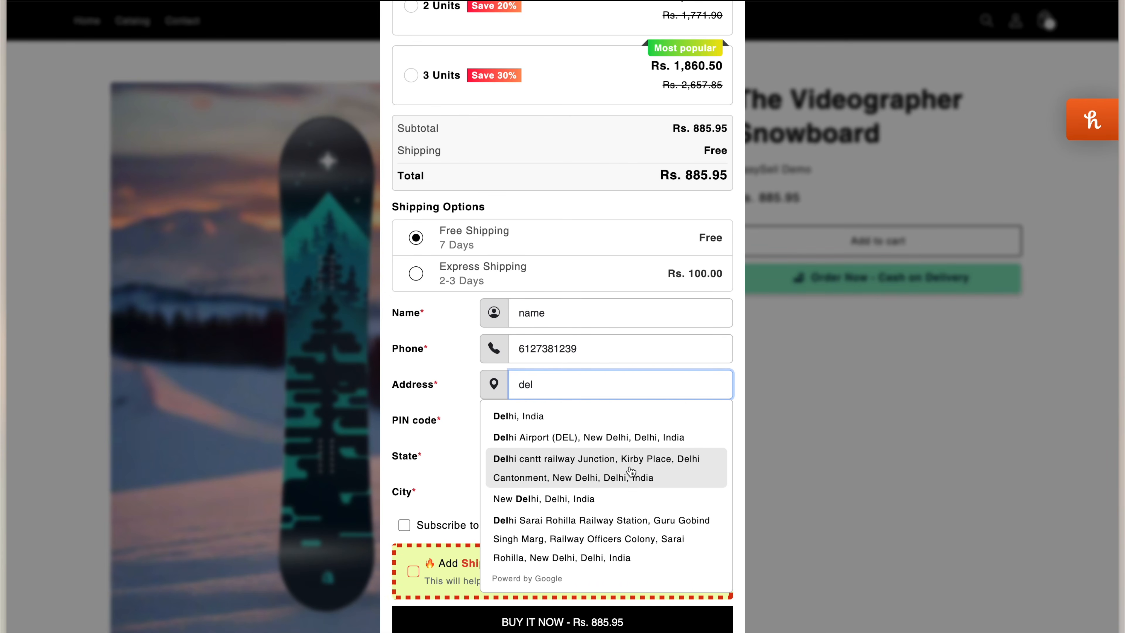
click(607, 474)
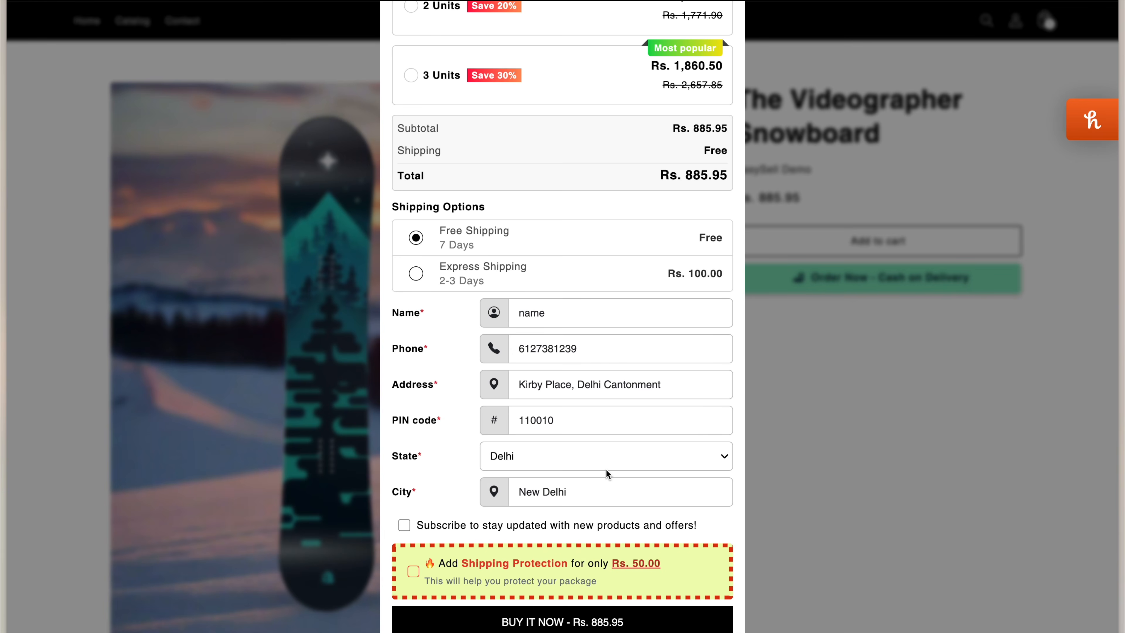
click(598, 425)
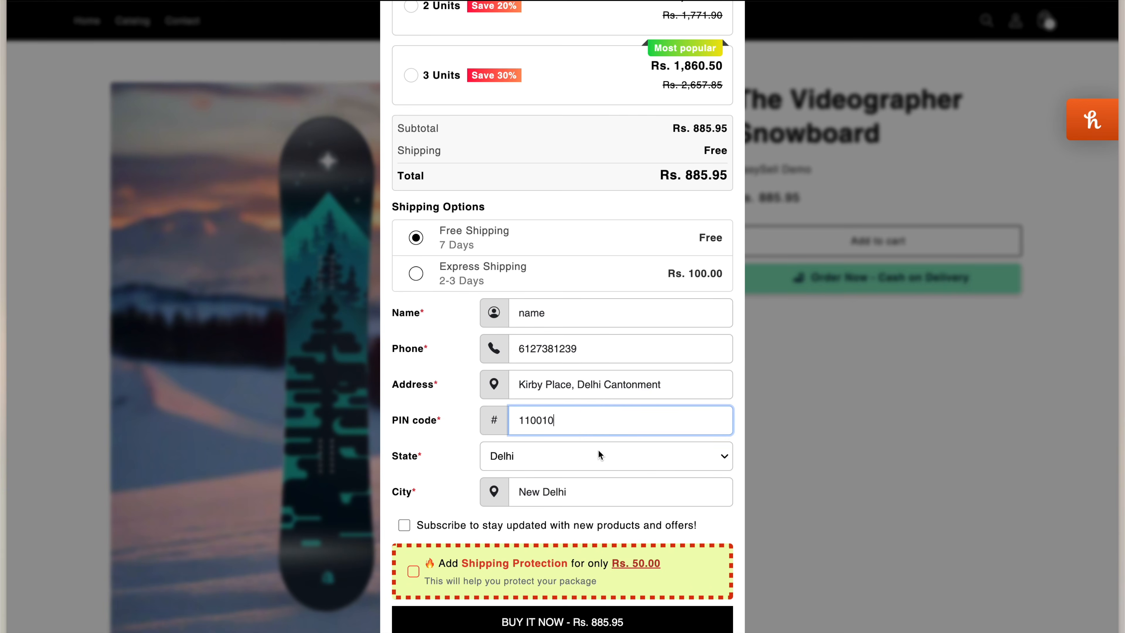
click(599, 456)
click(595, 459)
click(595, 491)
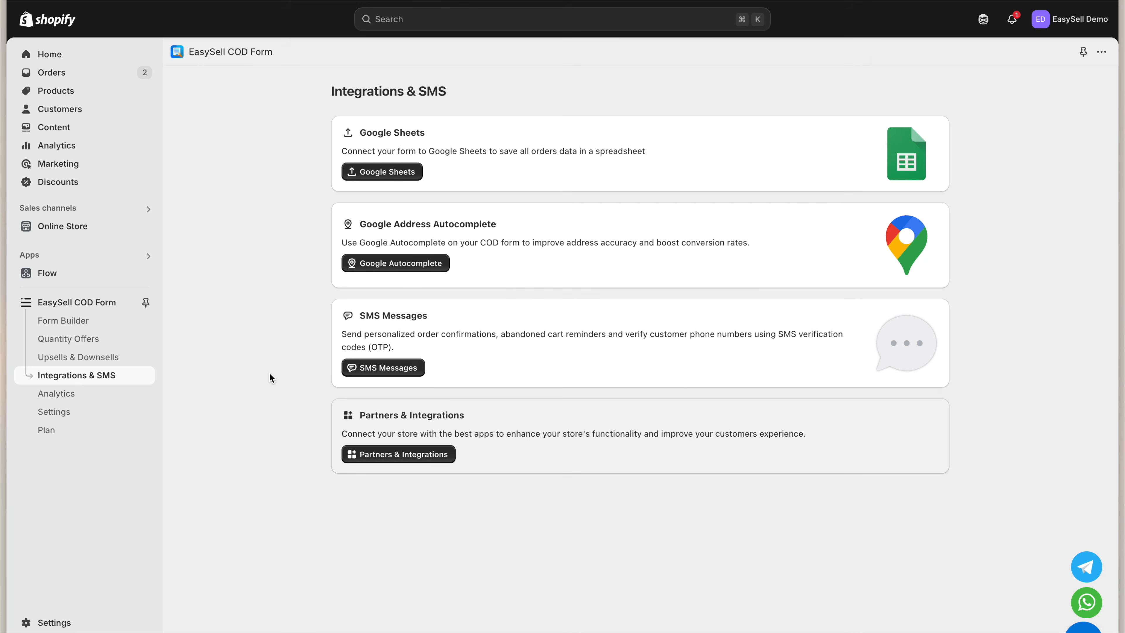
From Integrations & SMS, open the SMS Messages page showing the balance and message types
click(118, 378)
click(398, 368)
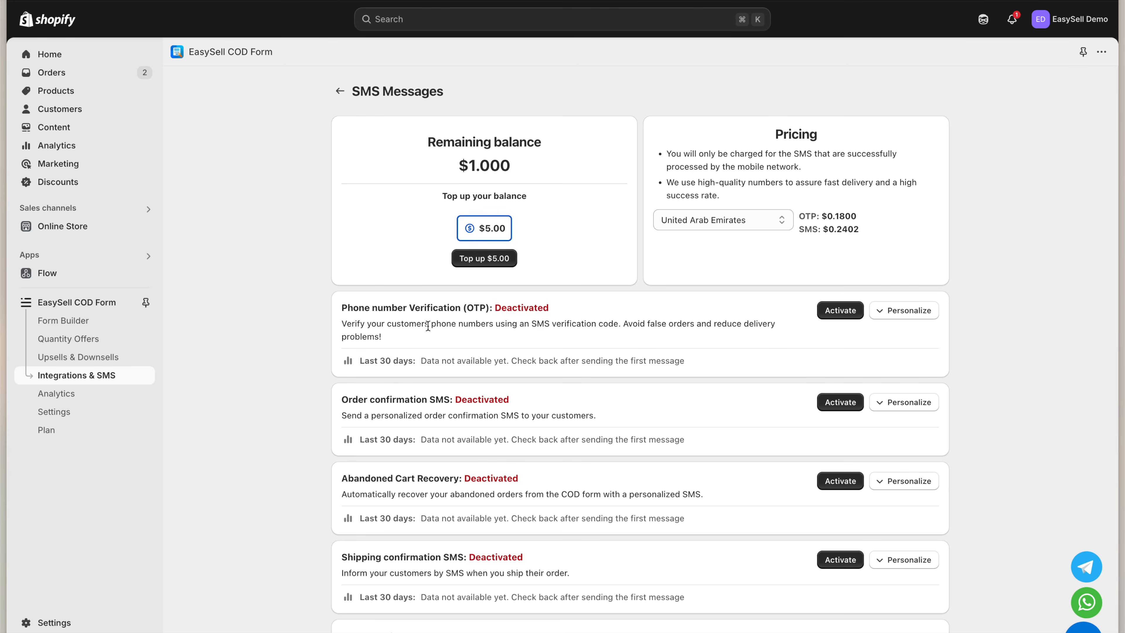
click(428, 318)
Activate Phone number Verification (OTP) and Order confirmation SMS, then save the changes
click(407, 397)
scroll(413, 505, down, 3)
click(406, 493)
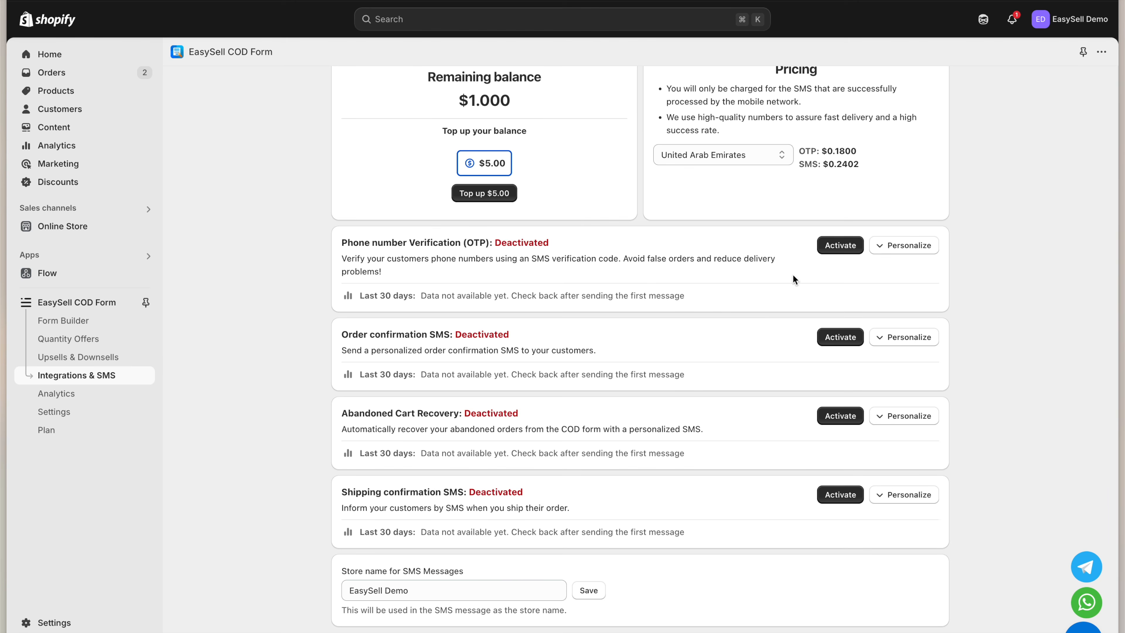
click(840, 245)
click(848, 337)
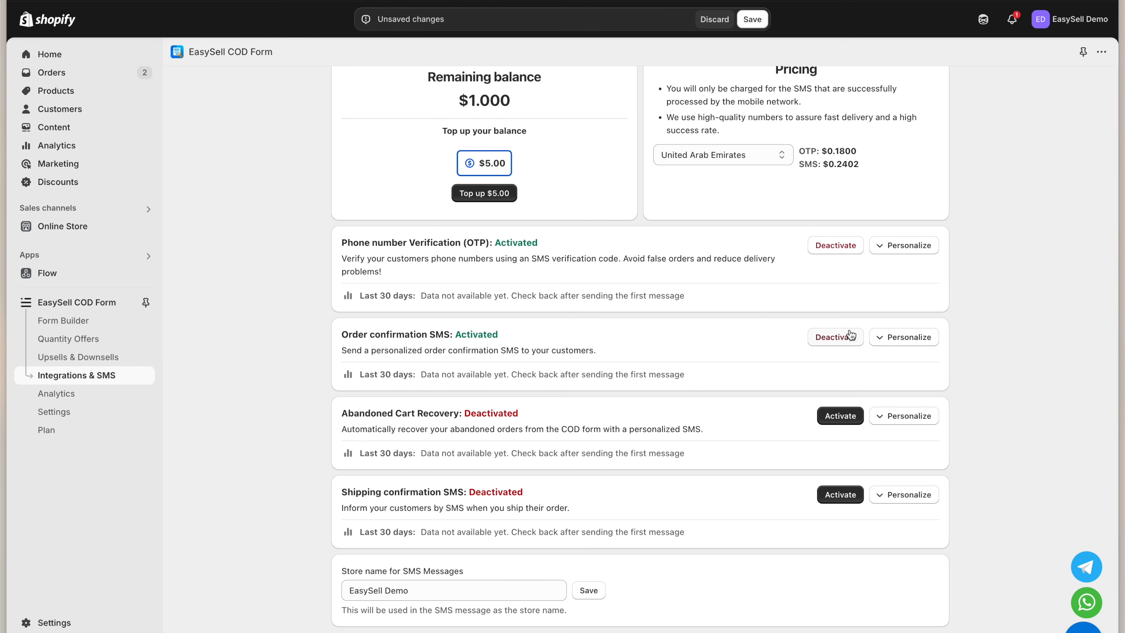
click(762, 23)
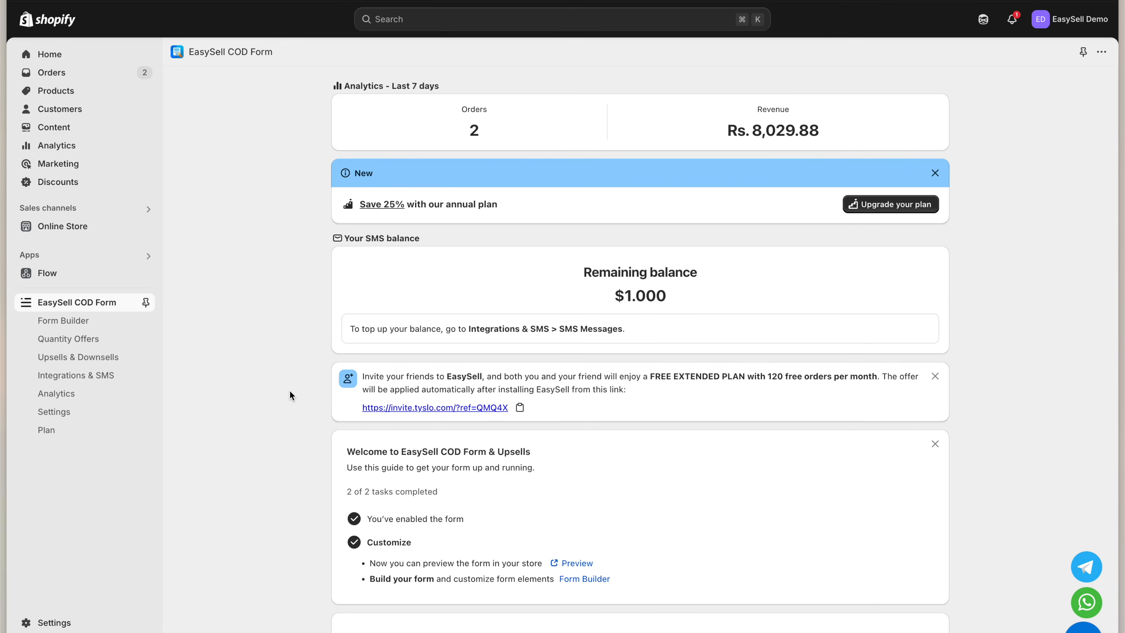
Open Analytics to view form opens, orders and revenue for Feb 26–Mar 04, 2025
click(99, 395)
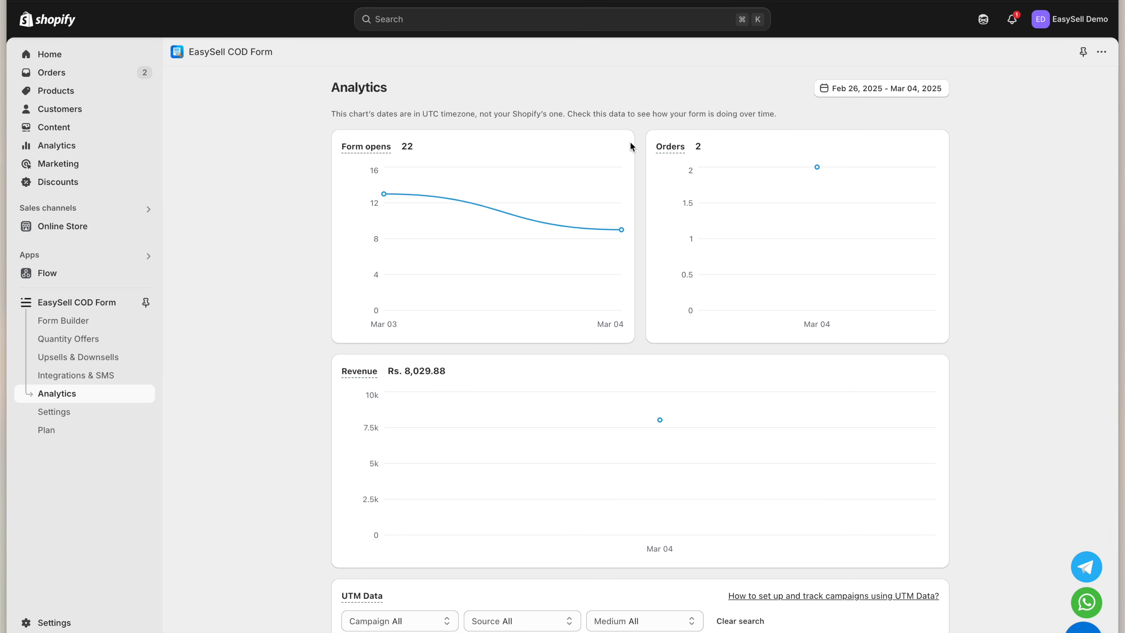
mouse_move(668, 143)
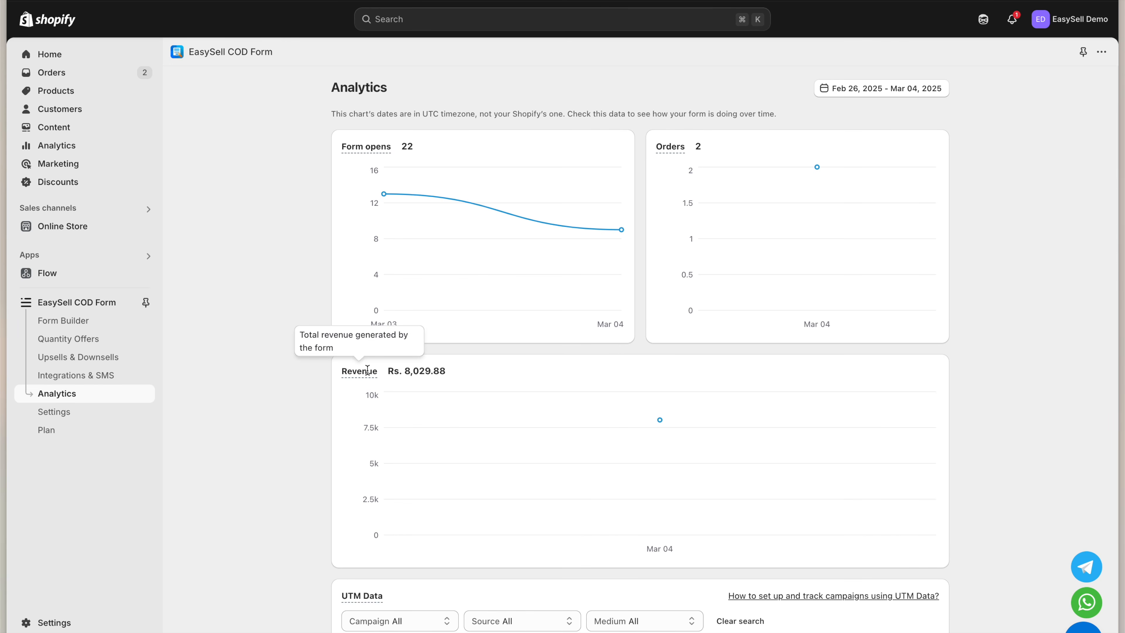
Review the Analytics UTM data and charts (9.09% conversion, Rs. 4,014.94 AOV), then return home
scroll(366, 453, down, 3)
scroll(366, 452, down, 3)
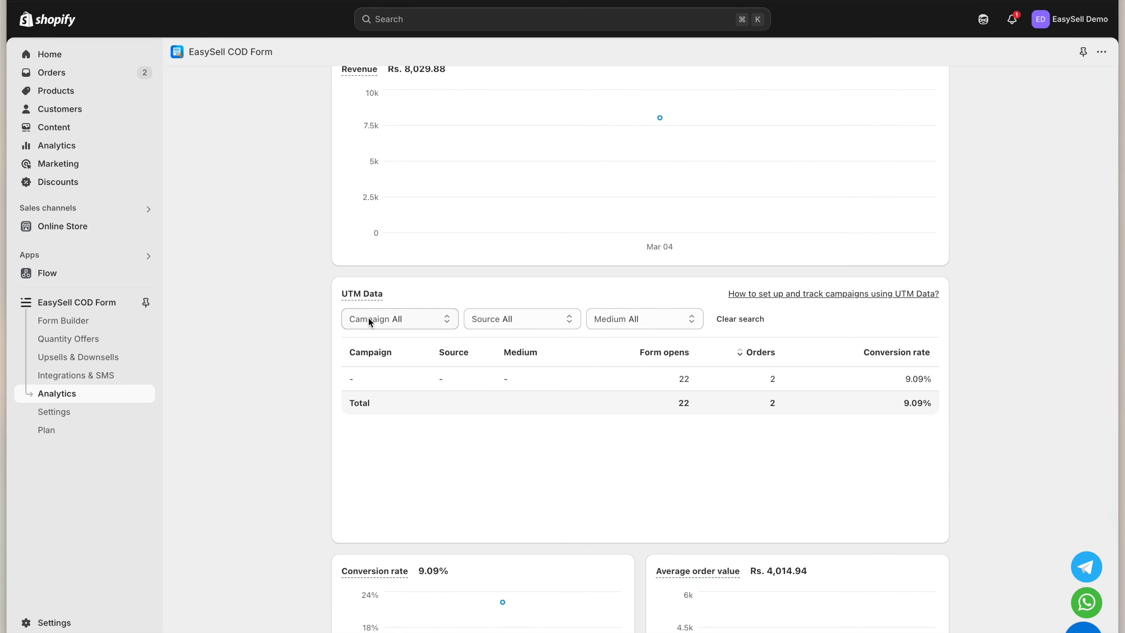
mouse_move(365, 294)
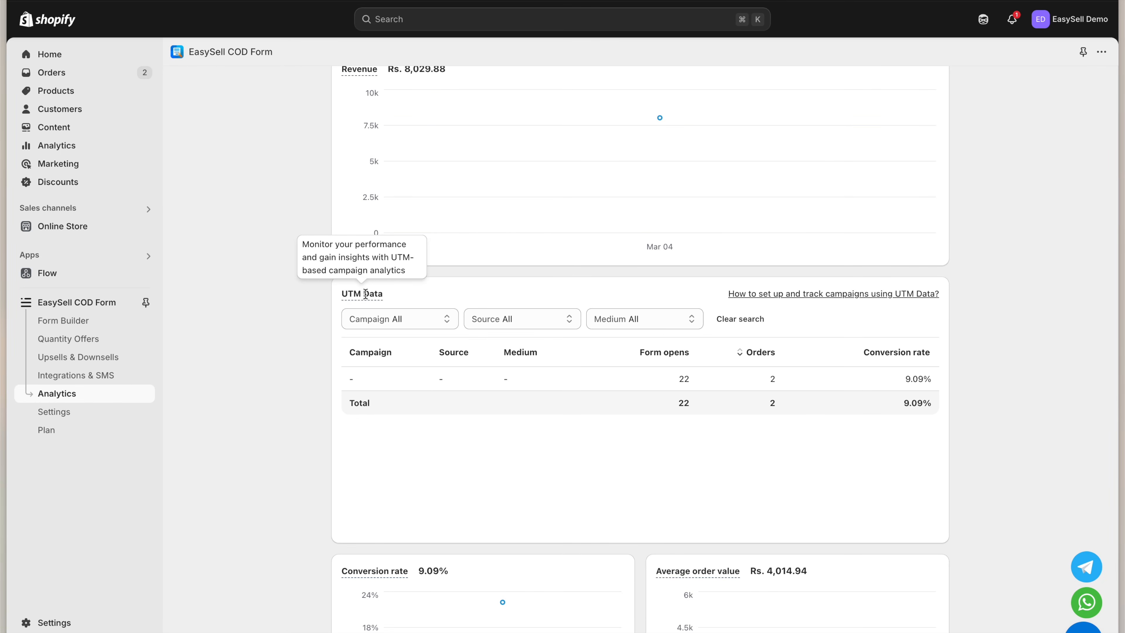
scroll(384, 406, down, 3)
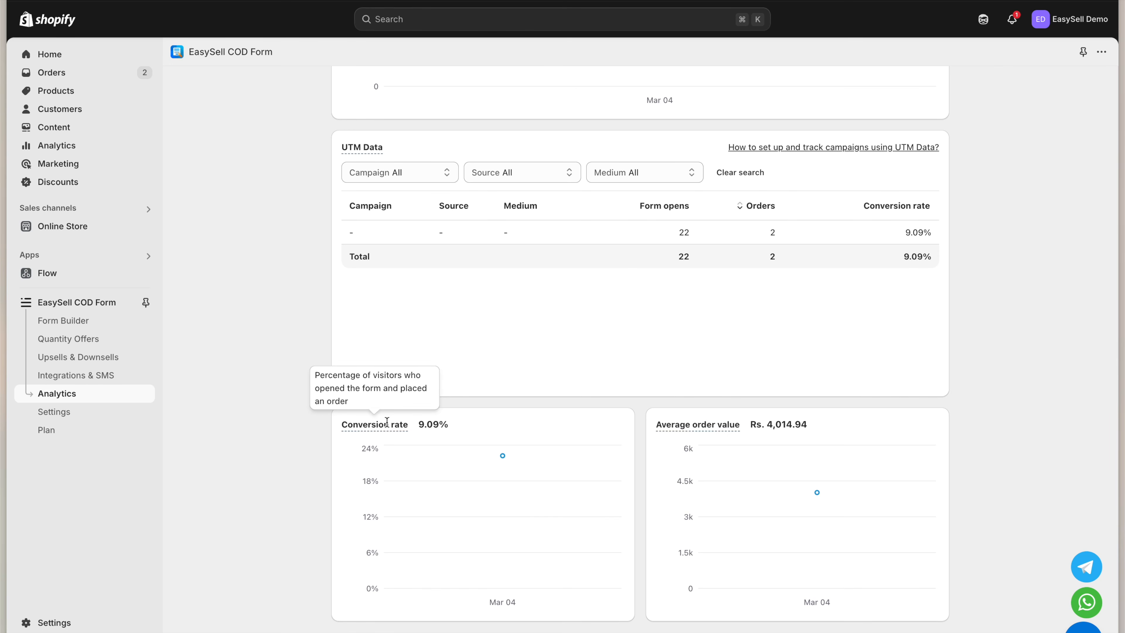
mouse_move(663, 427)
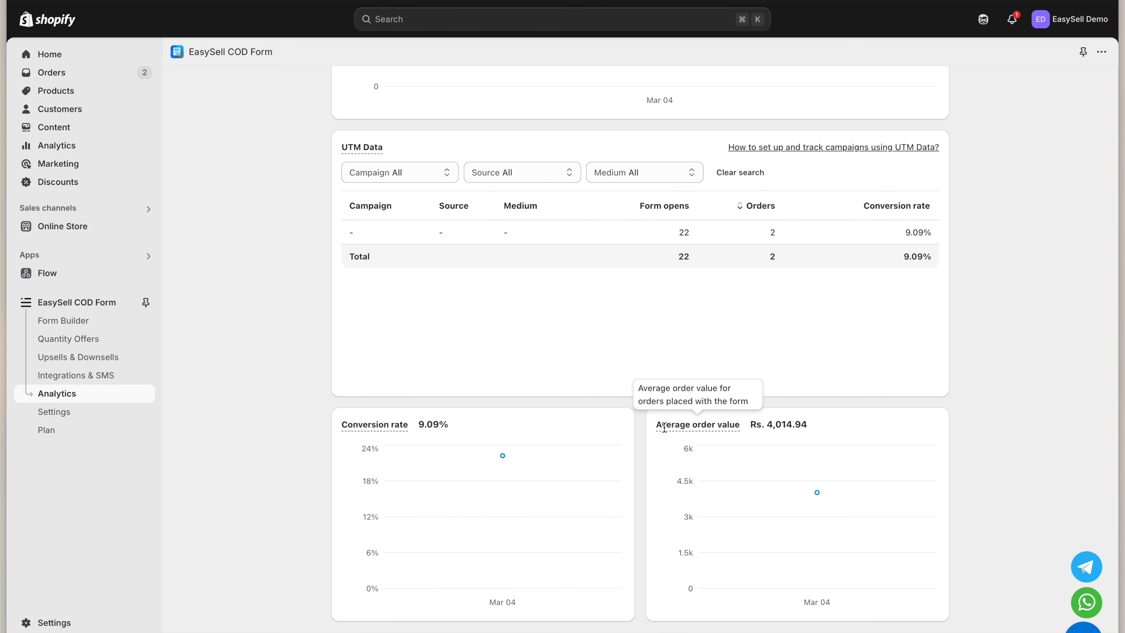
mouse_move(529, 567)
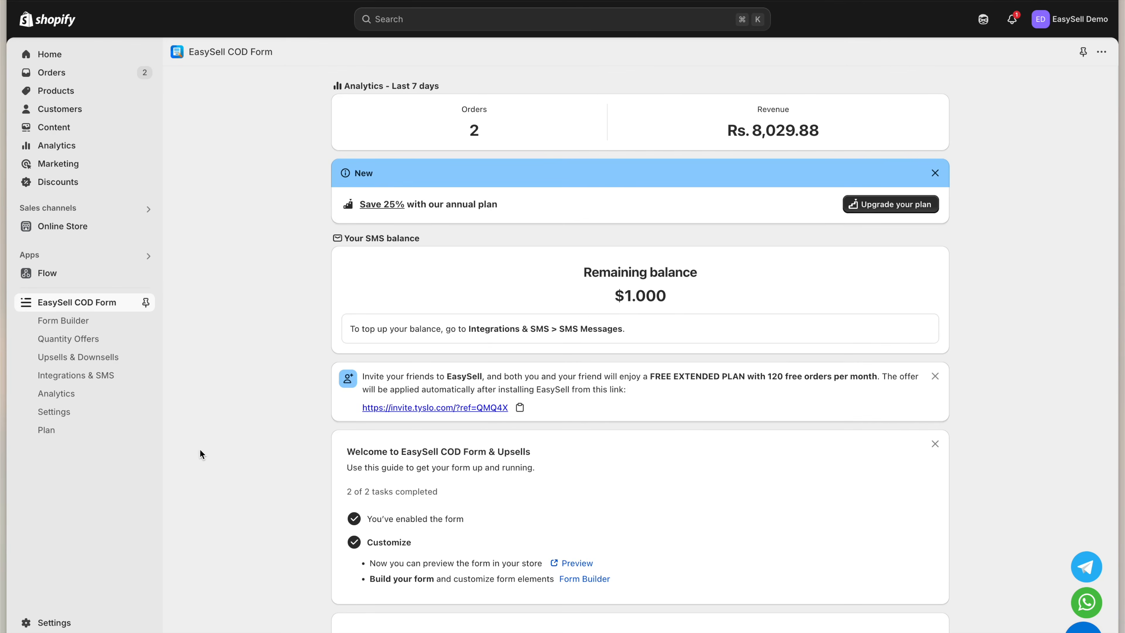
Open EasySell Settings and toggle the COD form off and back on
click(94, 414)
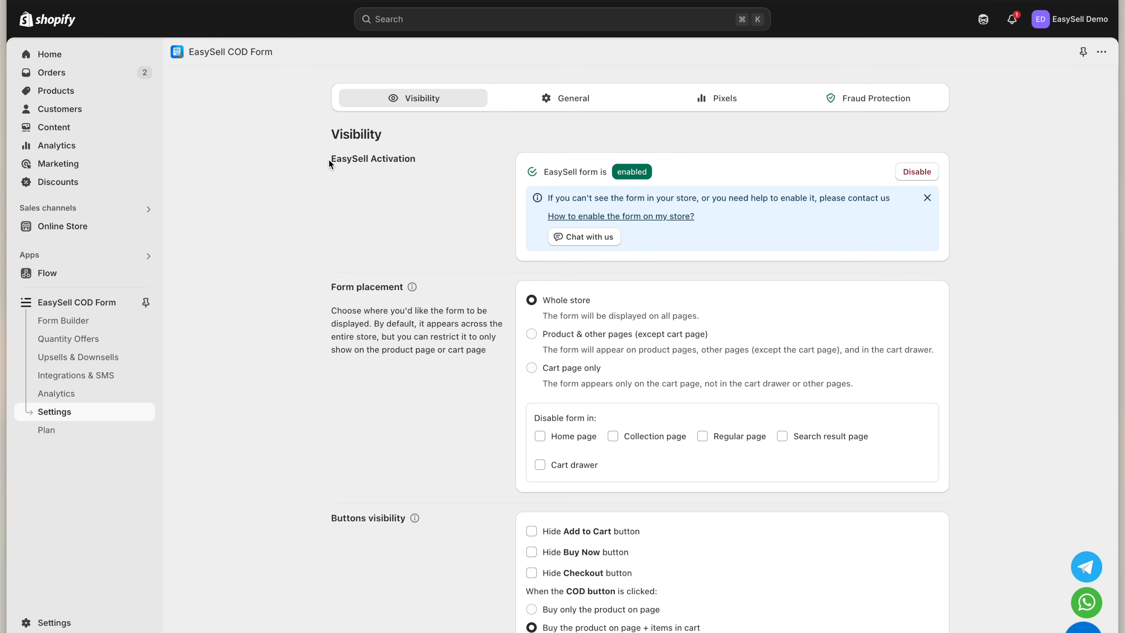
click(909, 173)
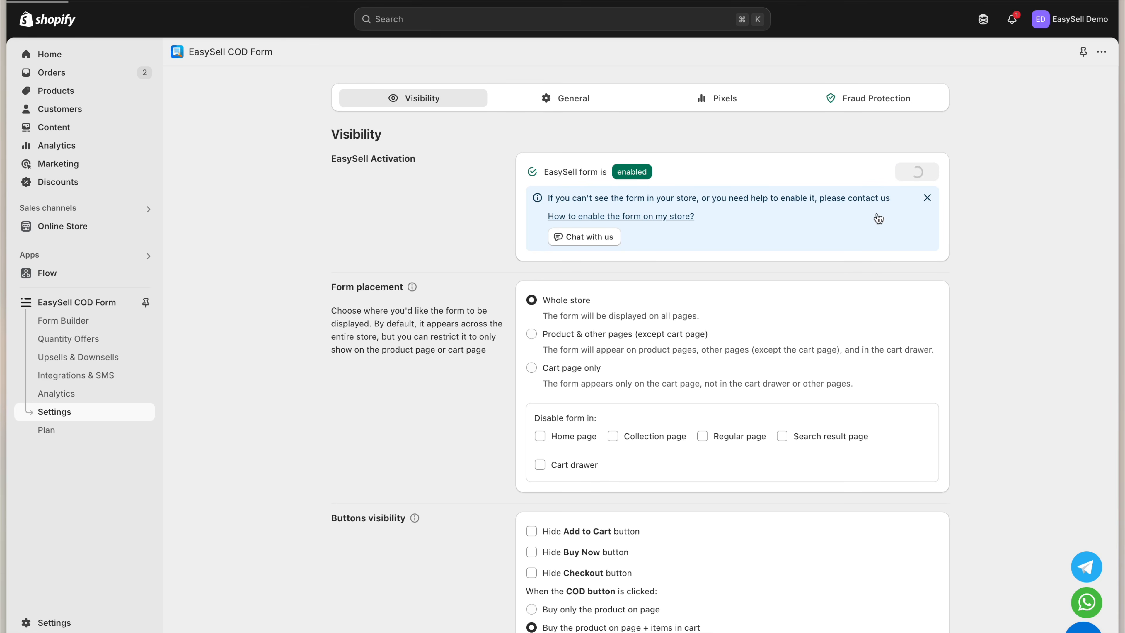
click(1068, 194)
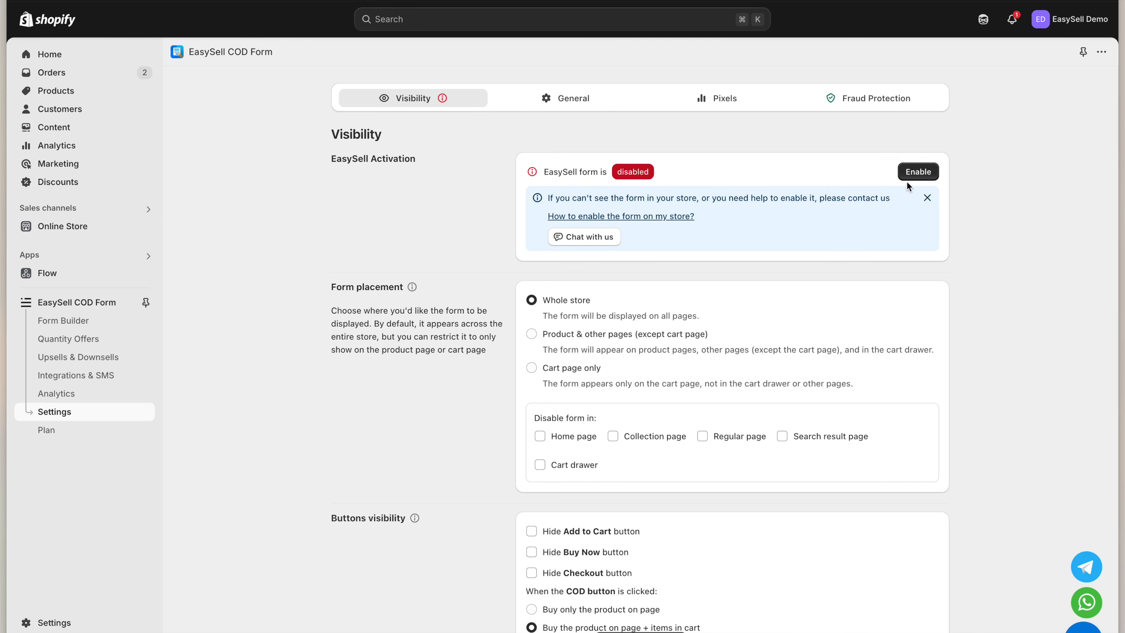
click(913, 174)
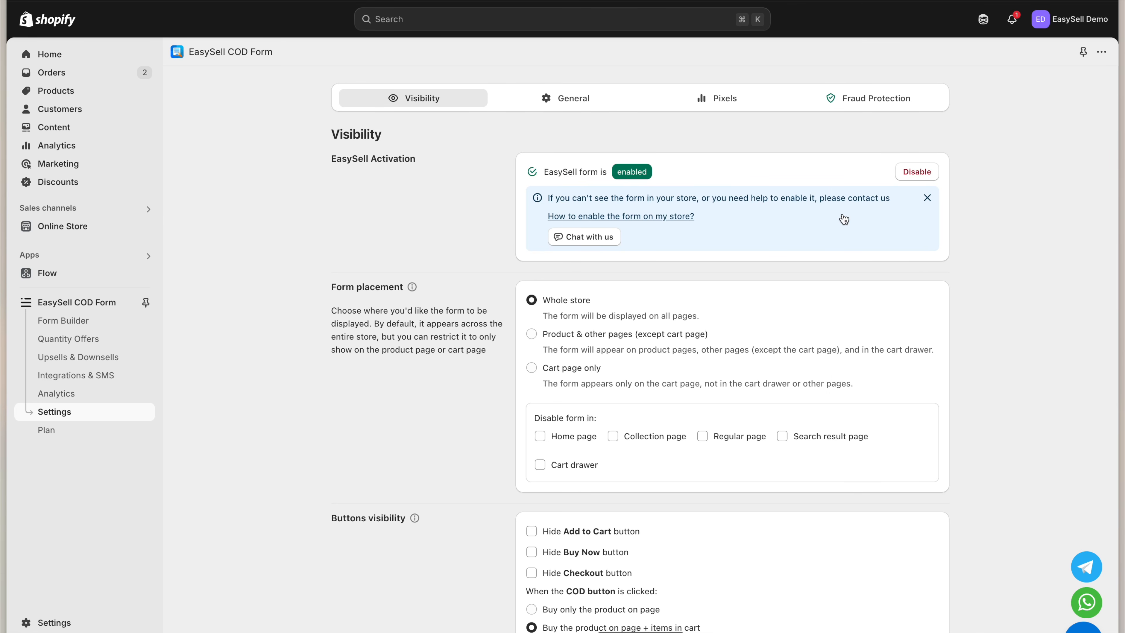
Try the product-pages and cart-only form placements, then restore placement to Whole store
click(485, 292)
click(555, 302)
click(560, 337)
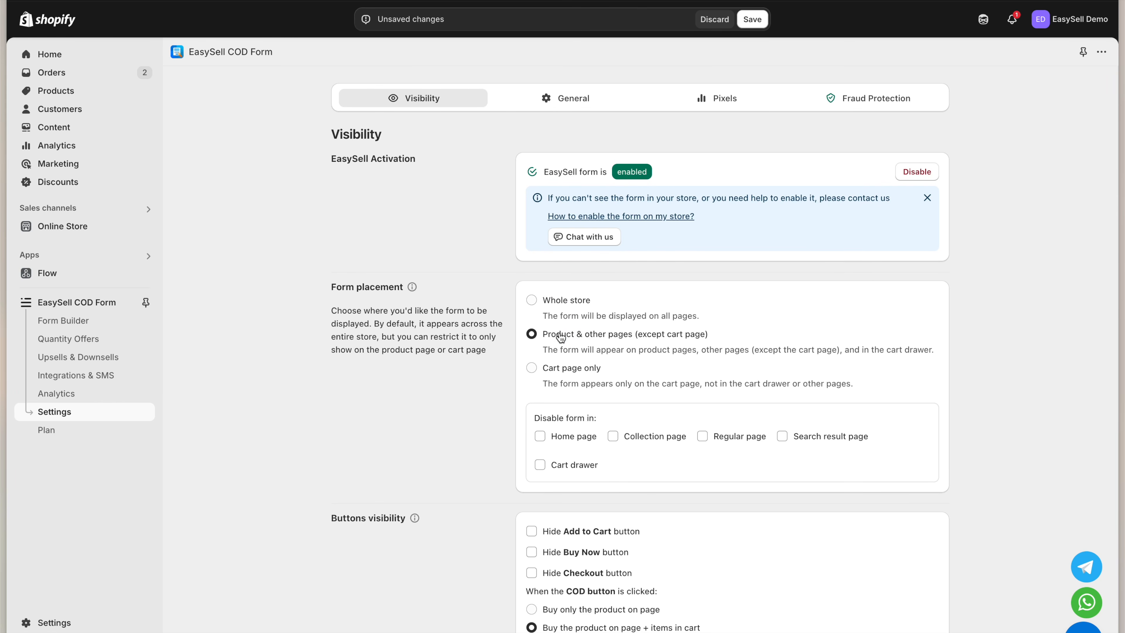
click(565, 368)
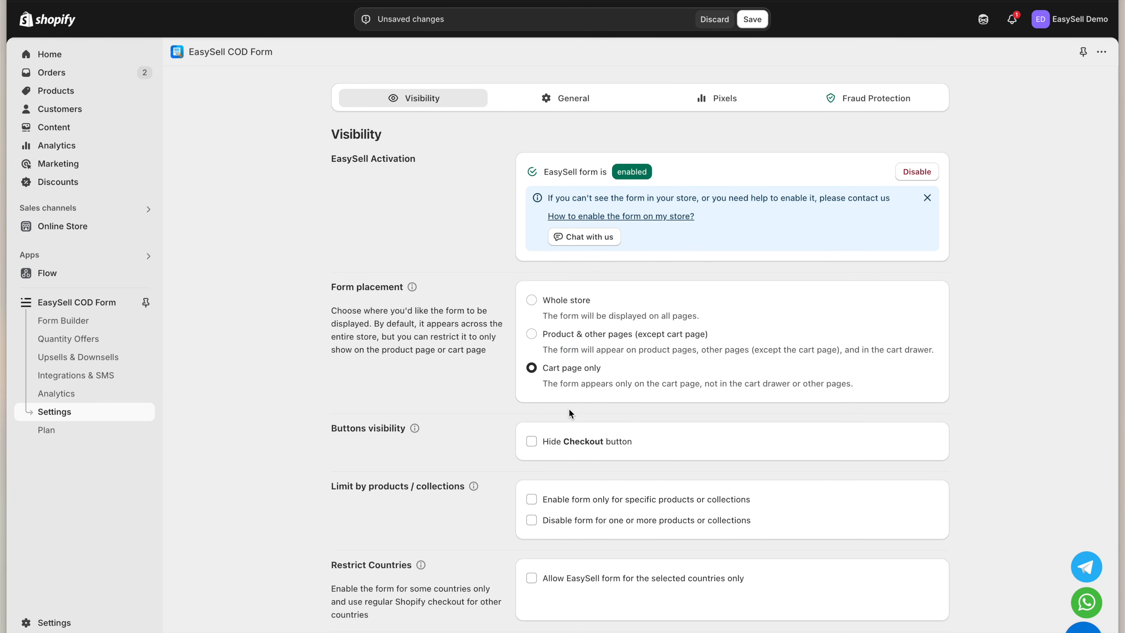
click(568, 304)
scroll(565, 397, down, 3)
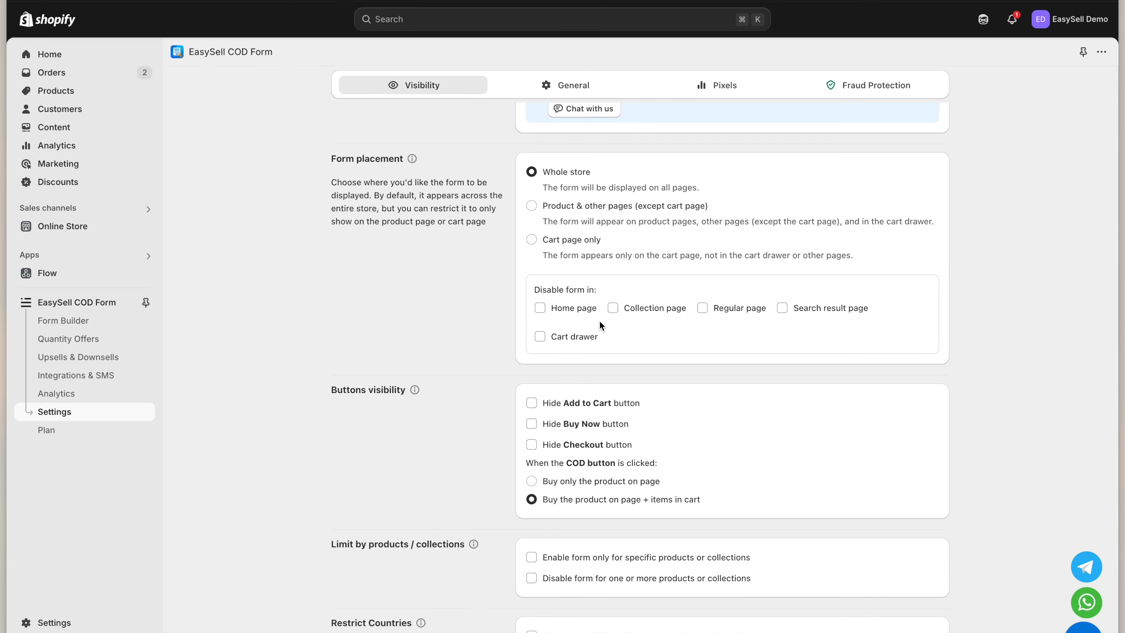
scroll(600, 321, down, 3)
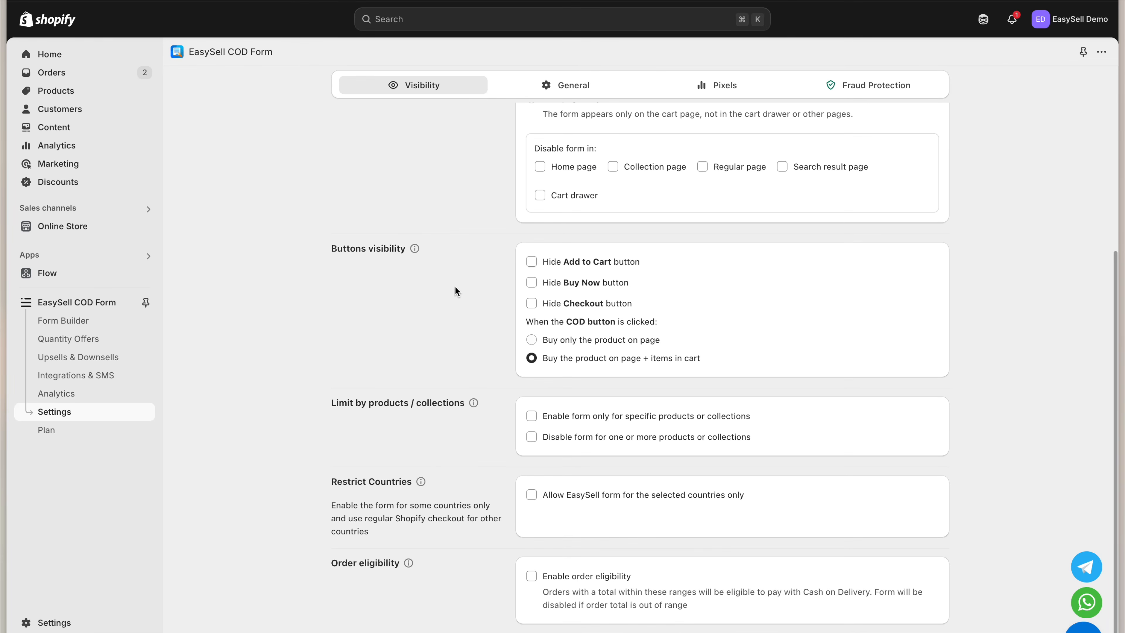
Tick Hide Add to Cart, Hide Buy Now and Hide Checkout under Buttons visibility, then save
click(357, 251)
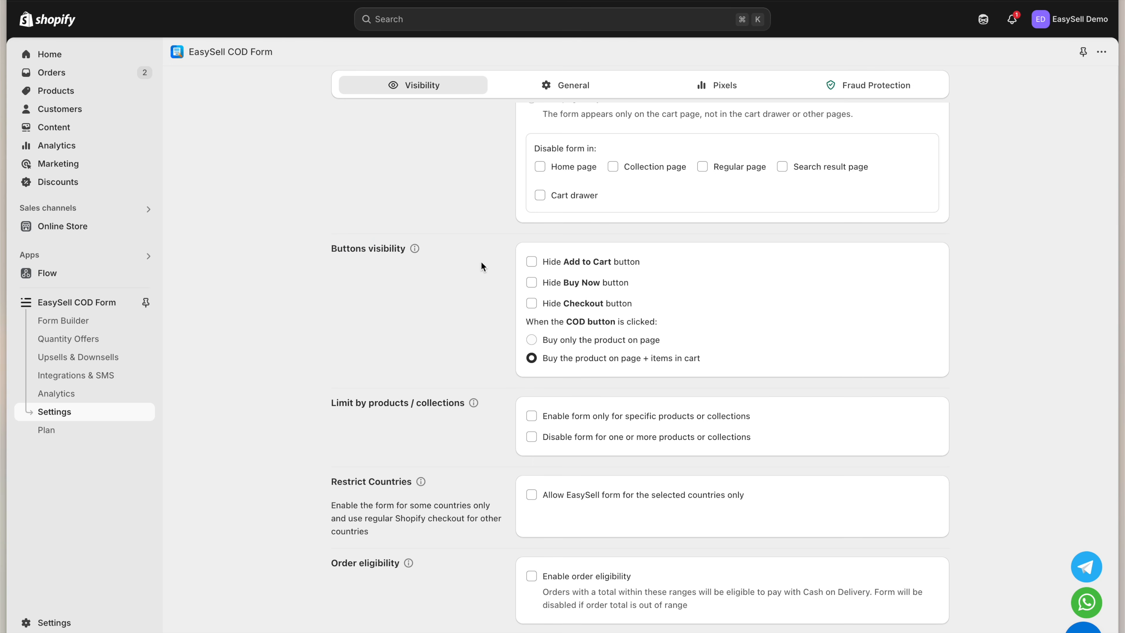
click(575, 267)
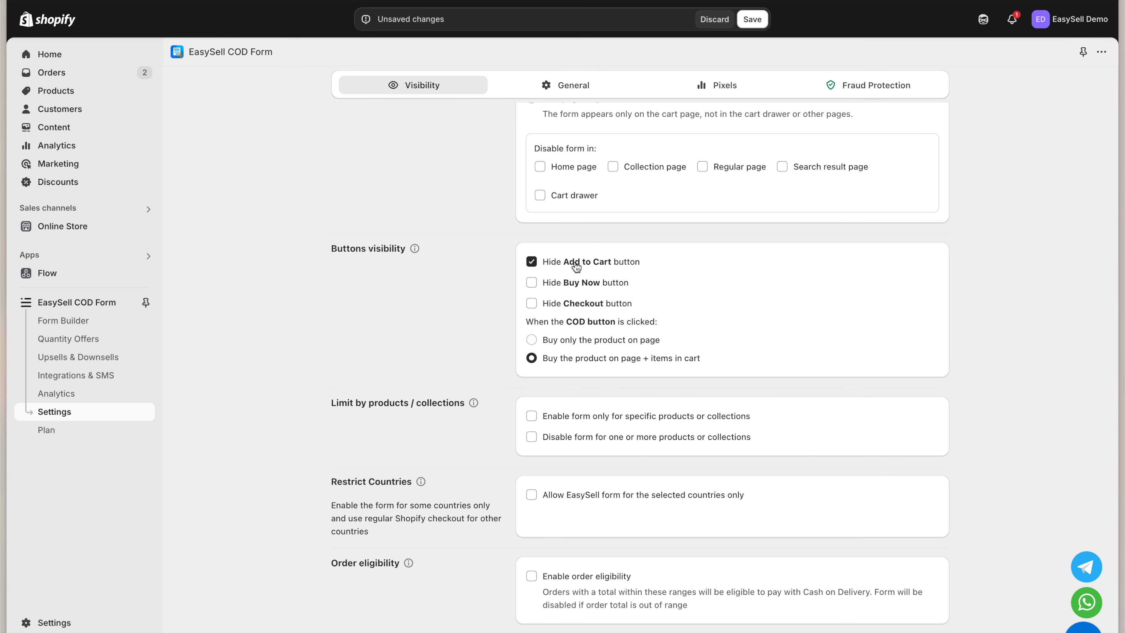
click(574, 288)
click(571, 309)
click(752, 19)
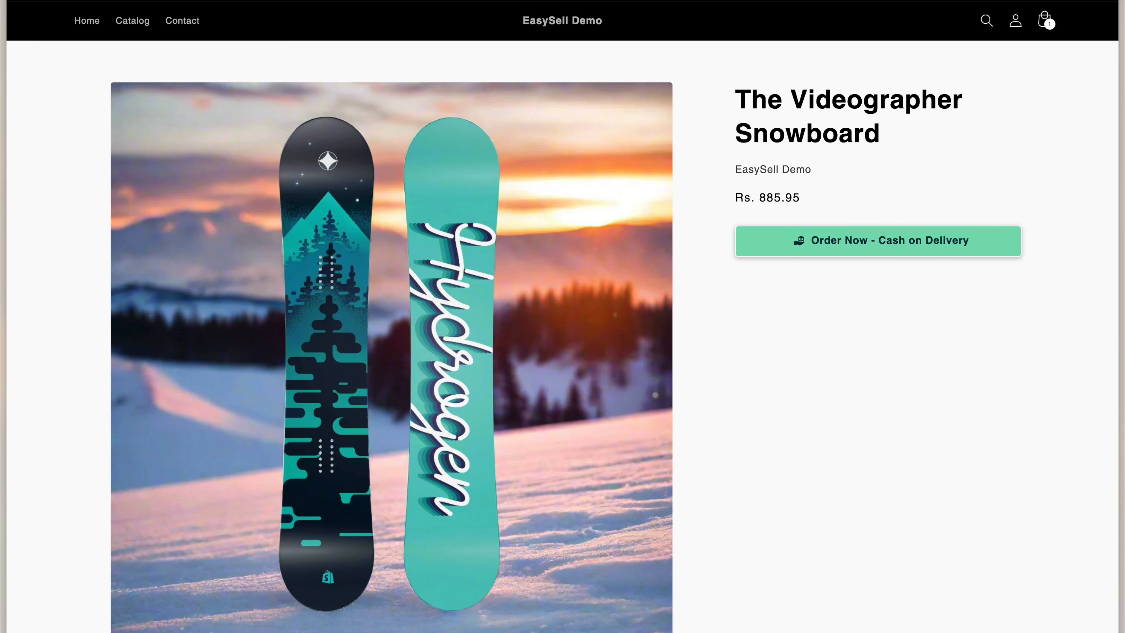
Open the storefront cart with The Videographer Snowboard (Rs. 885.95) and launch the COD order form
click(1048, 22)
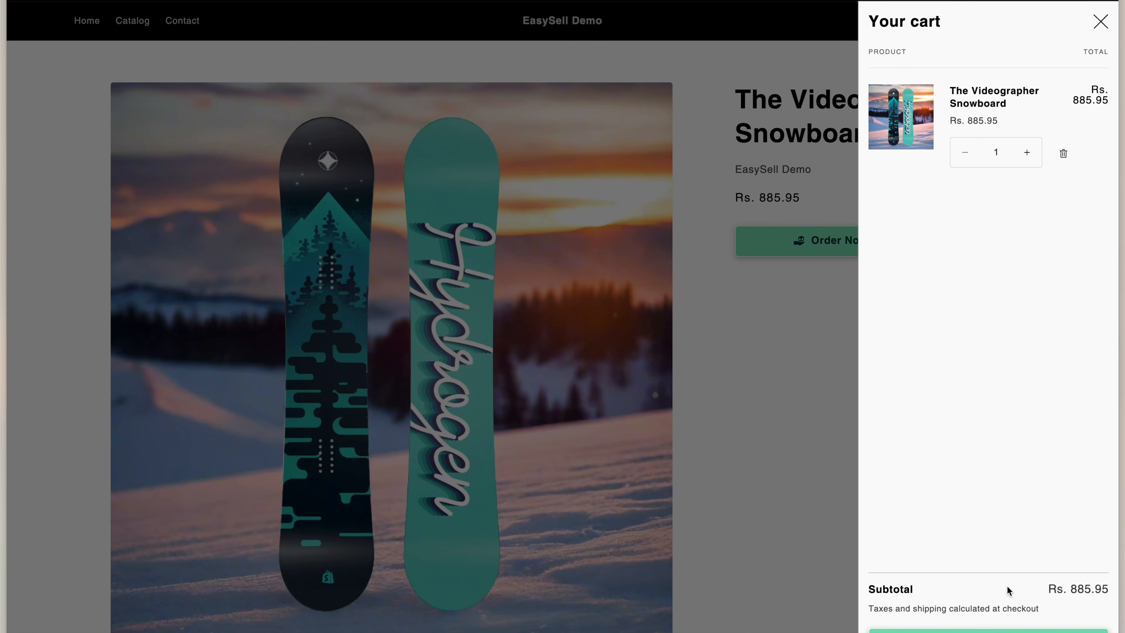
click(988, 630)
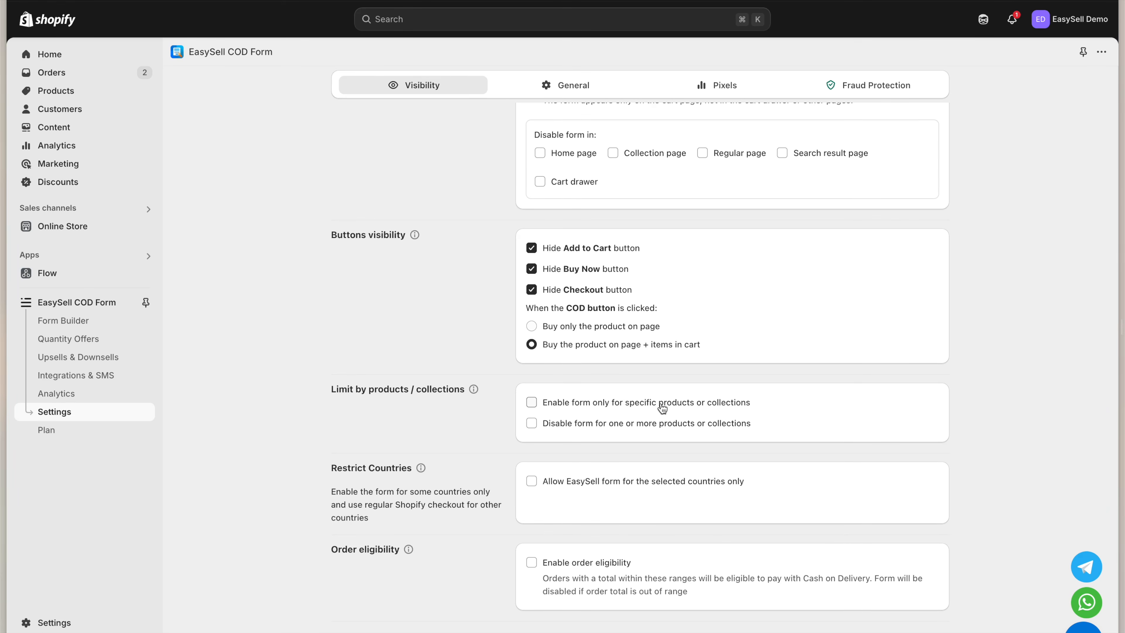
Restrict the form to The Complete Snowboard and the Oxygen and Hydrogen Collection Snowboards
click(662, 403)
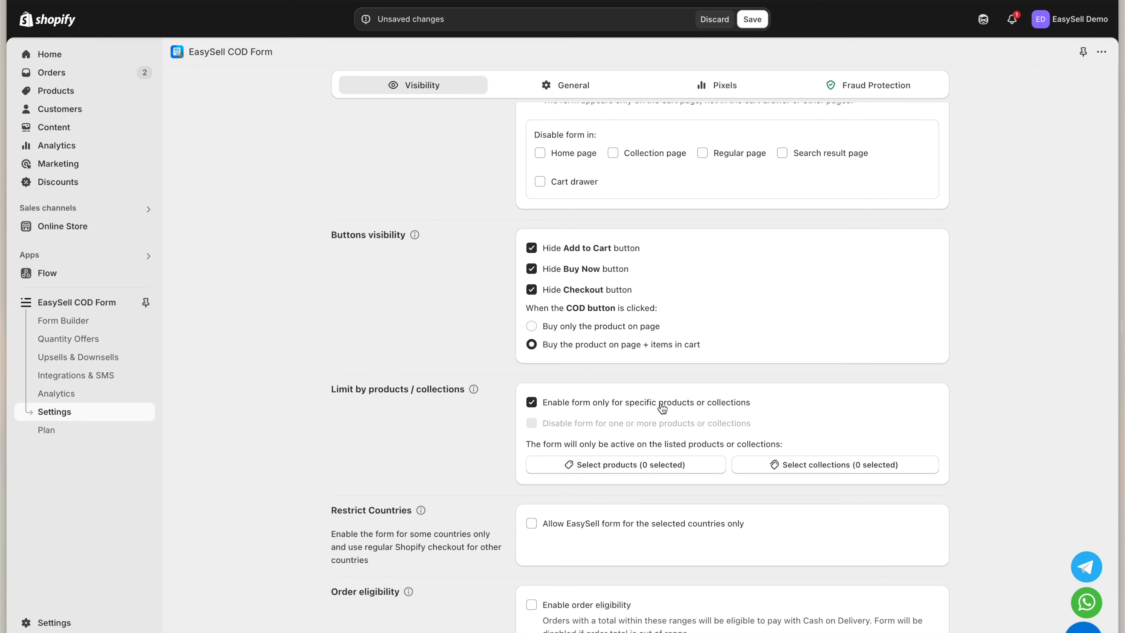
click(660, 465)
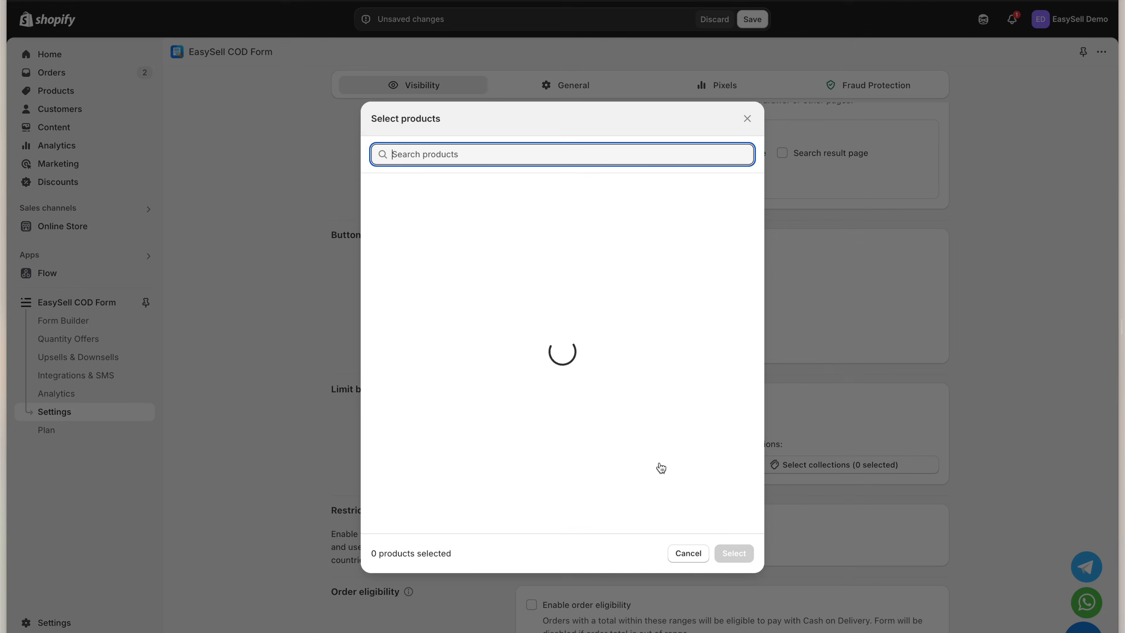
click(660, 461)
click(658, 377)
click(652, 313)
click(726, 549)
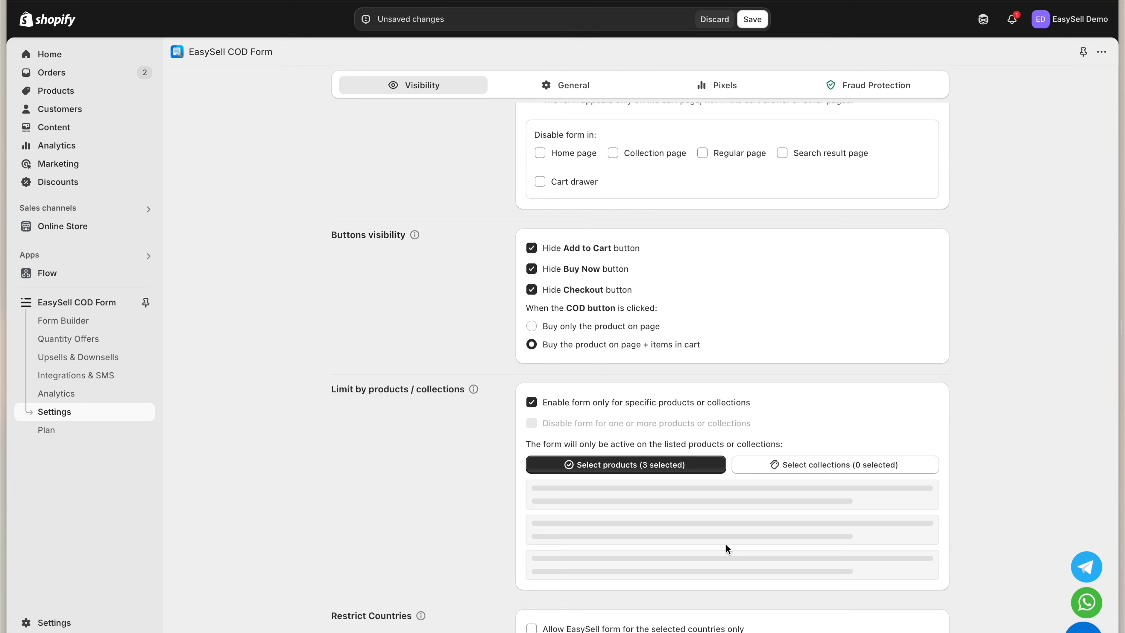
Allow the form only in India
scroll(725, 543, down, 4)
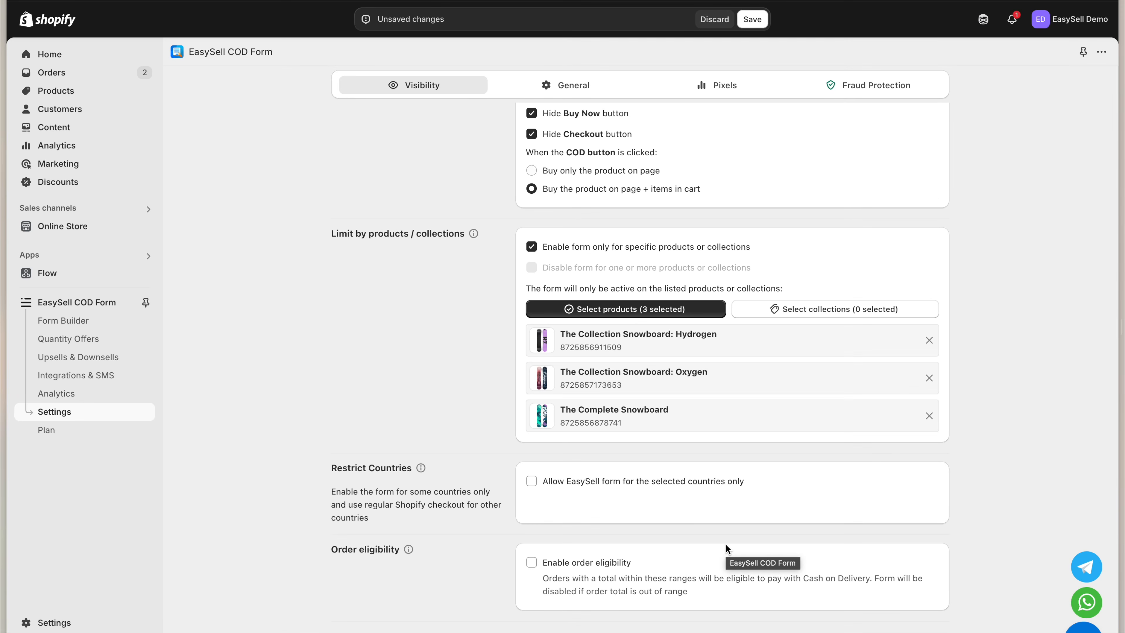
click(641, 483)
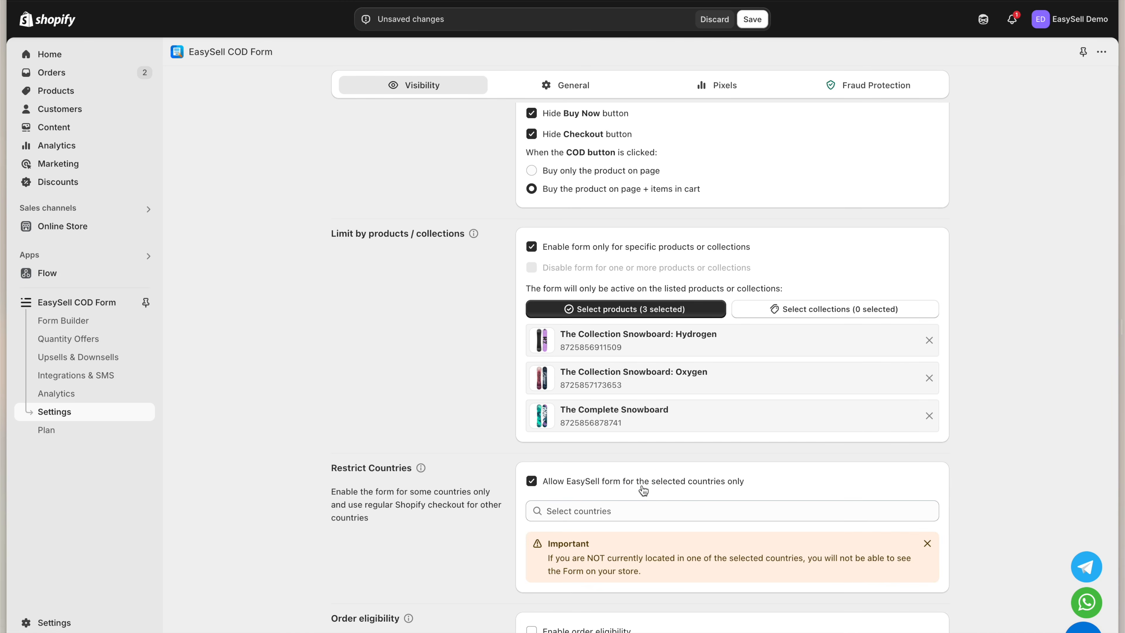
click(643, 514)
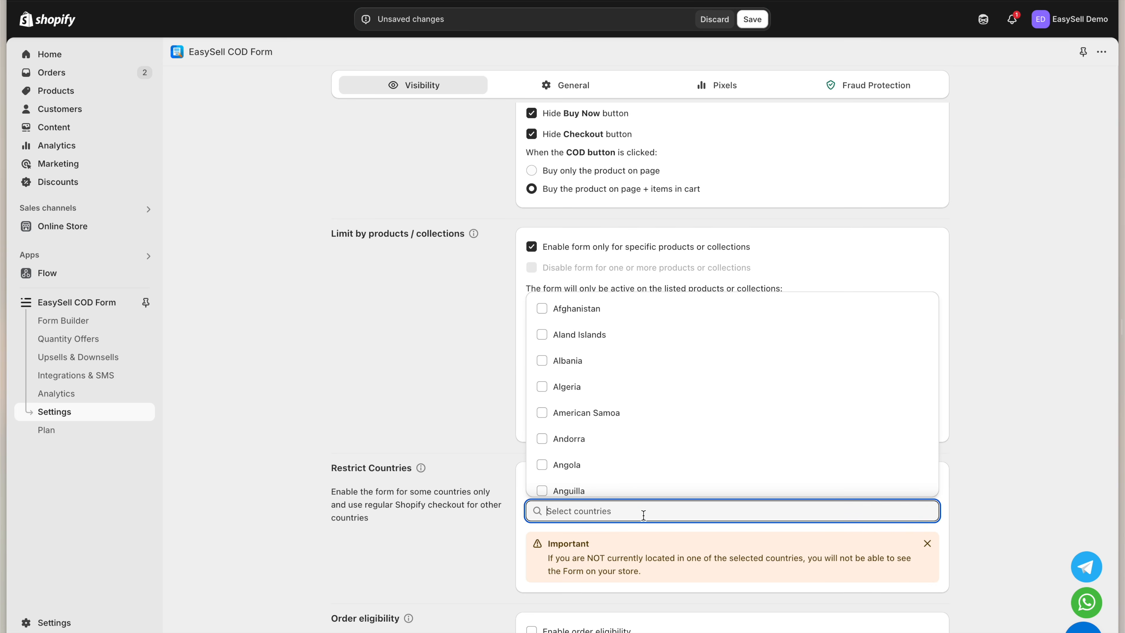
text(Indi)
click(650, 568)
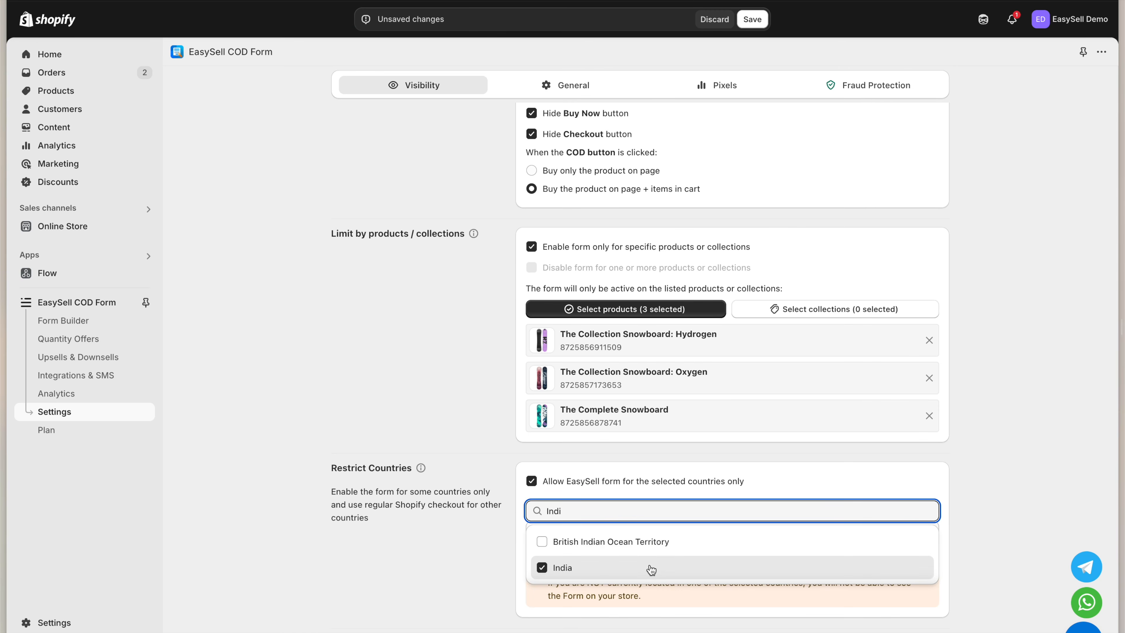
click(674, 594)
Limit eligible orders to 100–3000 with the message 'Only orders between 100 and 3000 are eligible for cash on delivery'
scroll(674, 594, down, 2)
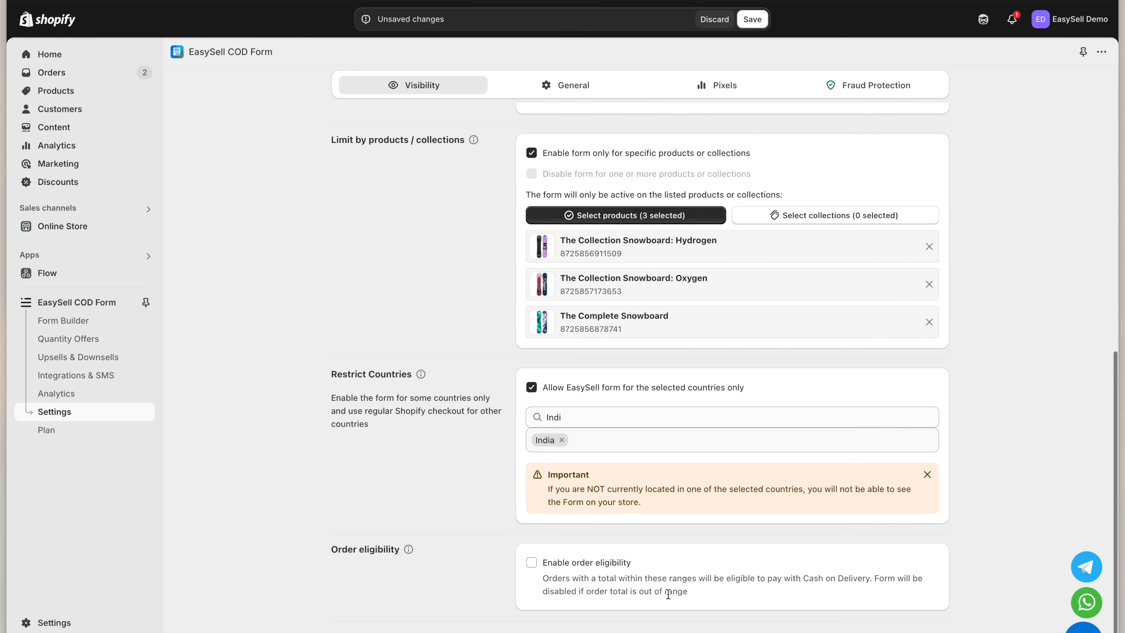
click(610, 570)
scroll(719, 563, down, 1)
scroll(719, 560, down, 2)
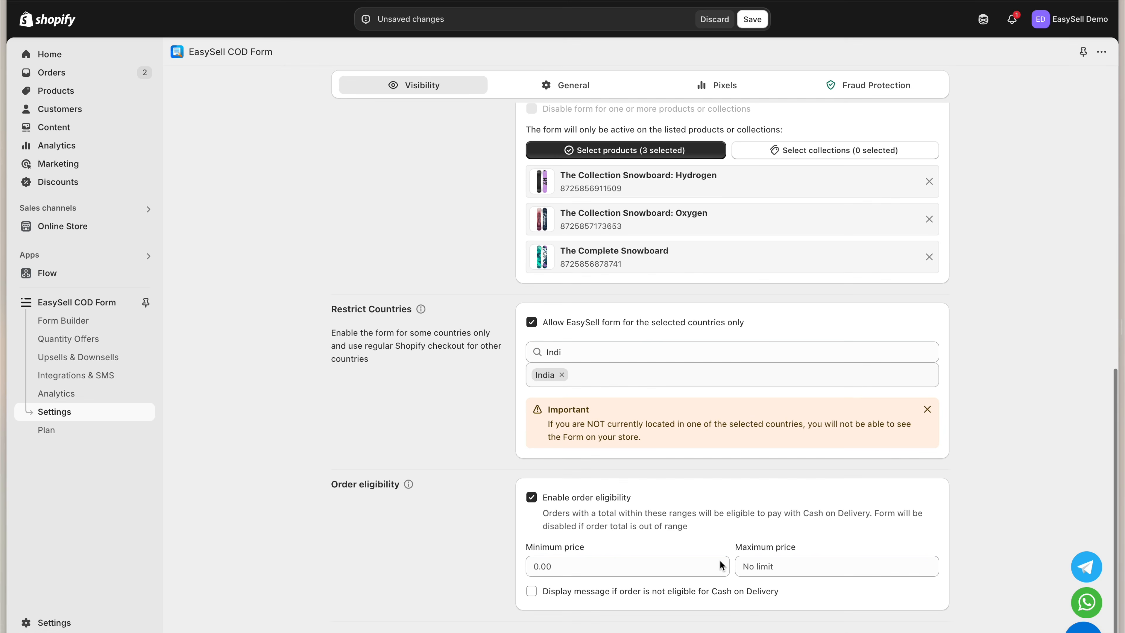
click(675, 566)
text(100)
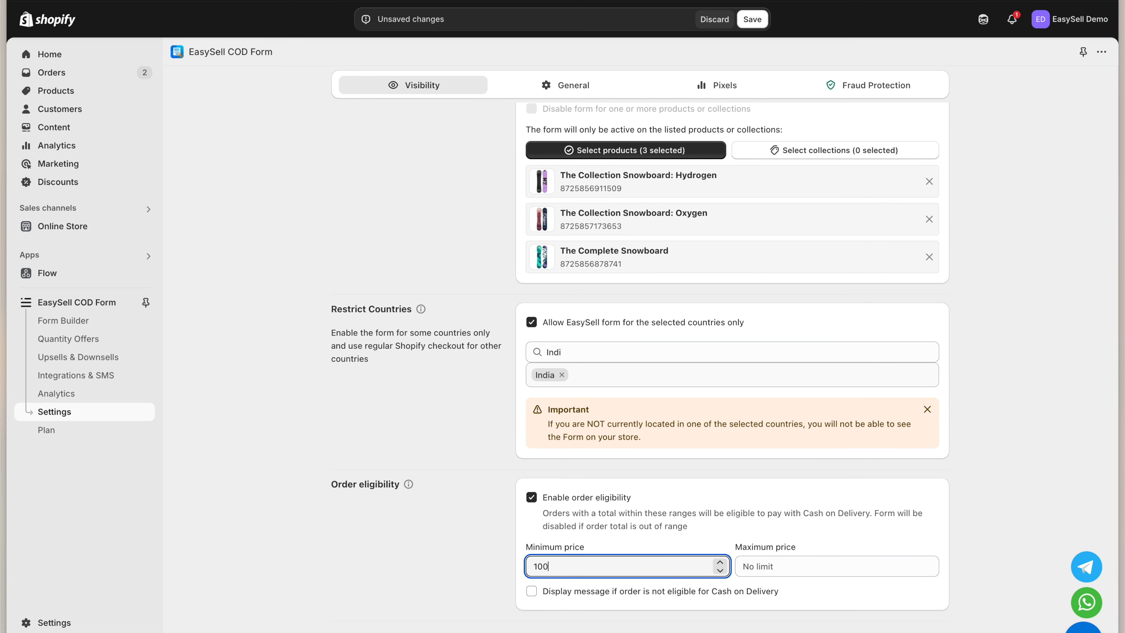
key(Tab)
text(3000)
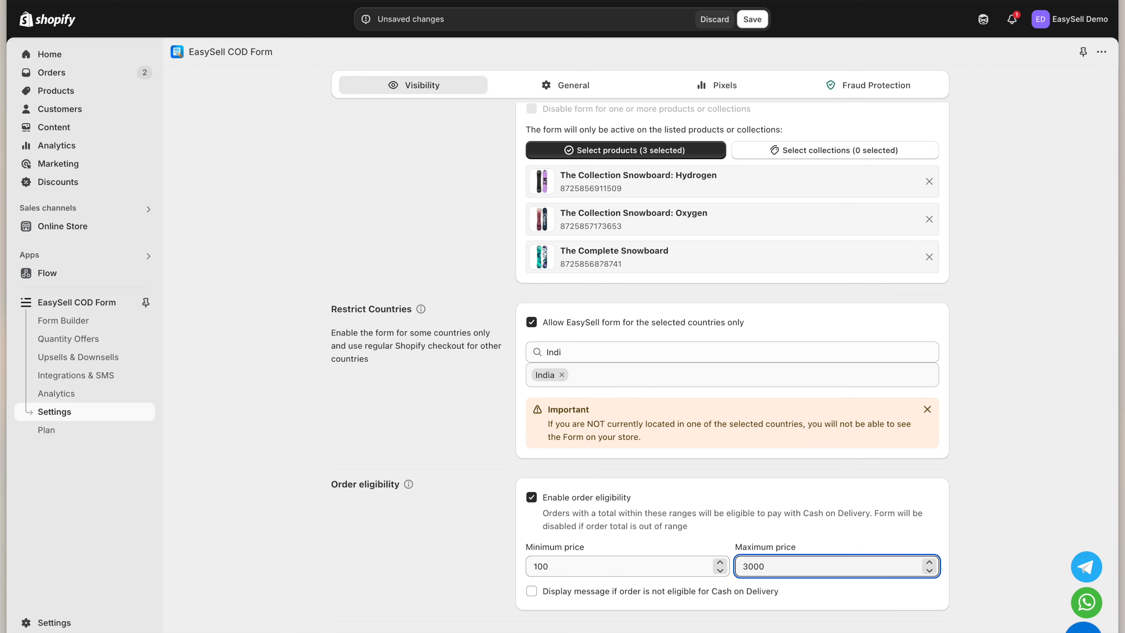
click(694, 592)
scroll(693, 605, down, 3)
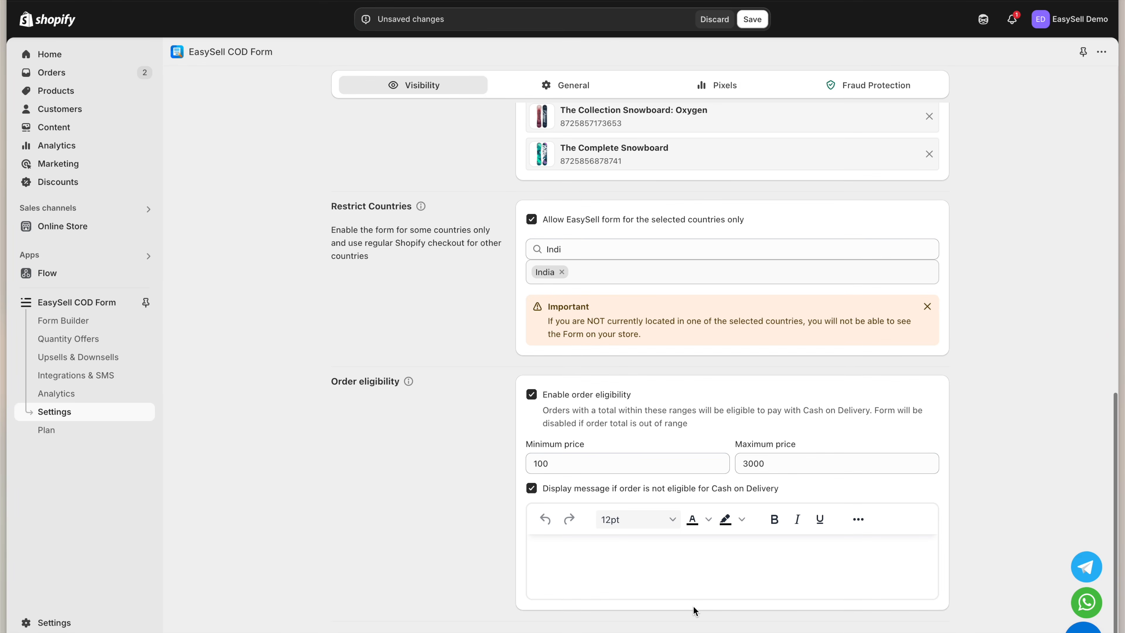
click(693, 581)
text(Only orders between 100 and 3000 are eligible for cash on delivery)
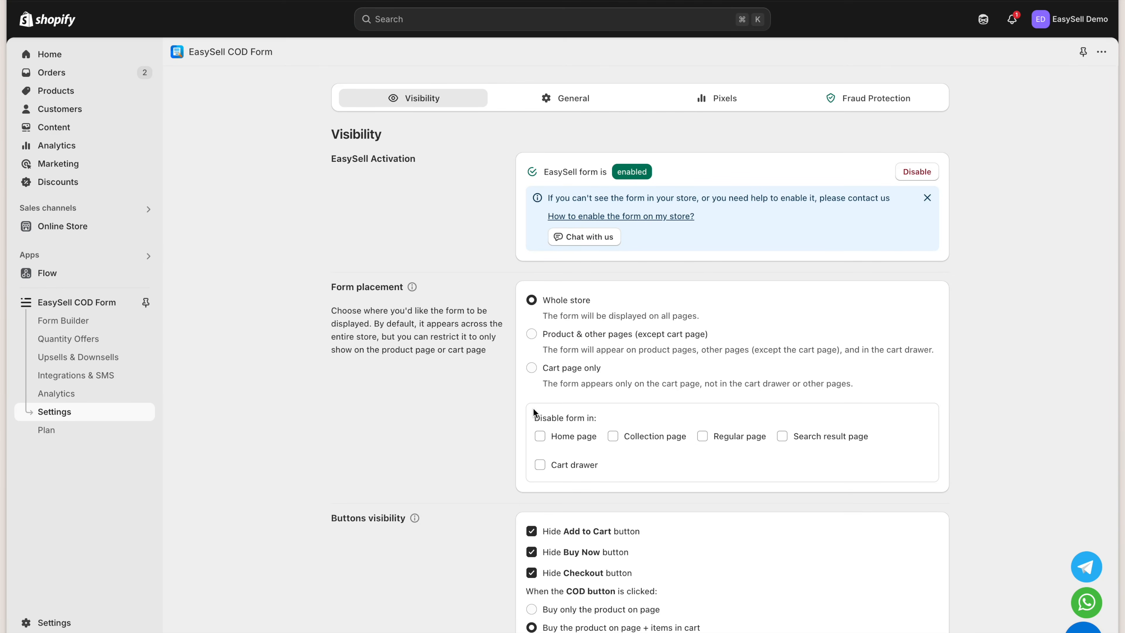
Switch to General settings and try the redirect-to-specific-page option
click(570, 99)
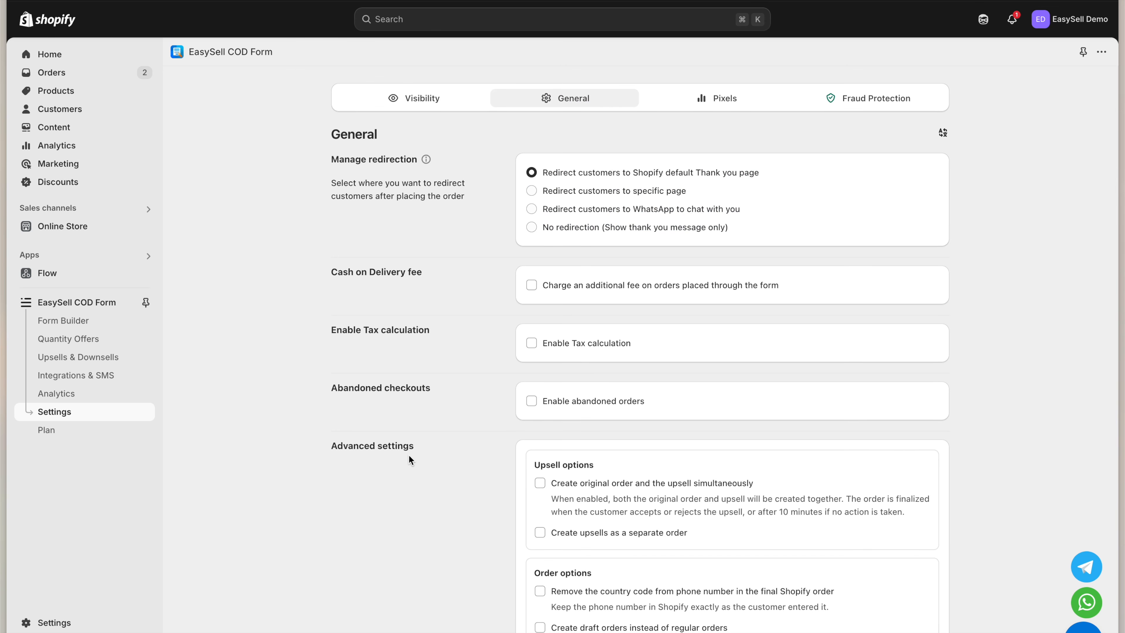
drag(327, 159, 411, 165)
click(429, 169)
click(603, 192)
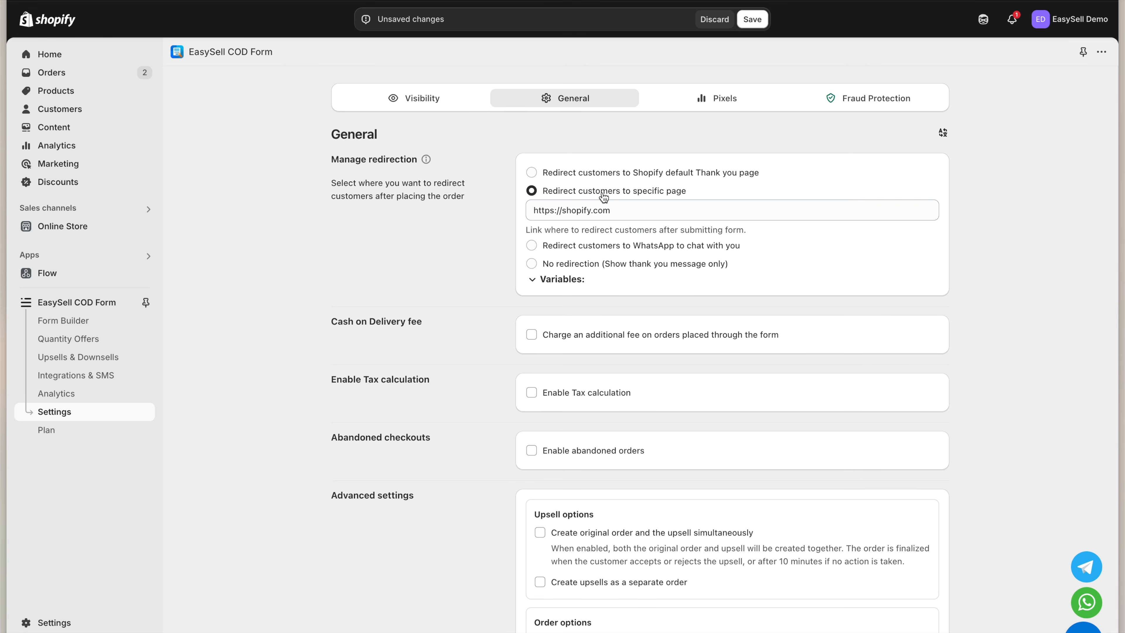
click(615, 206)
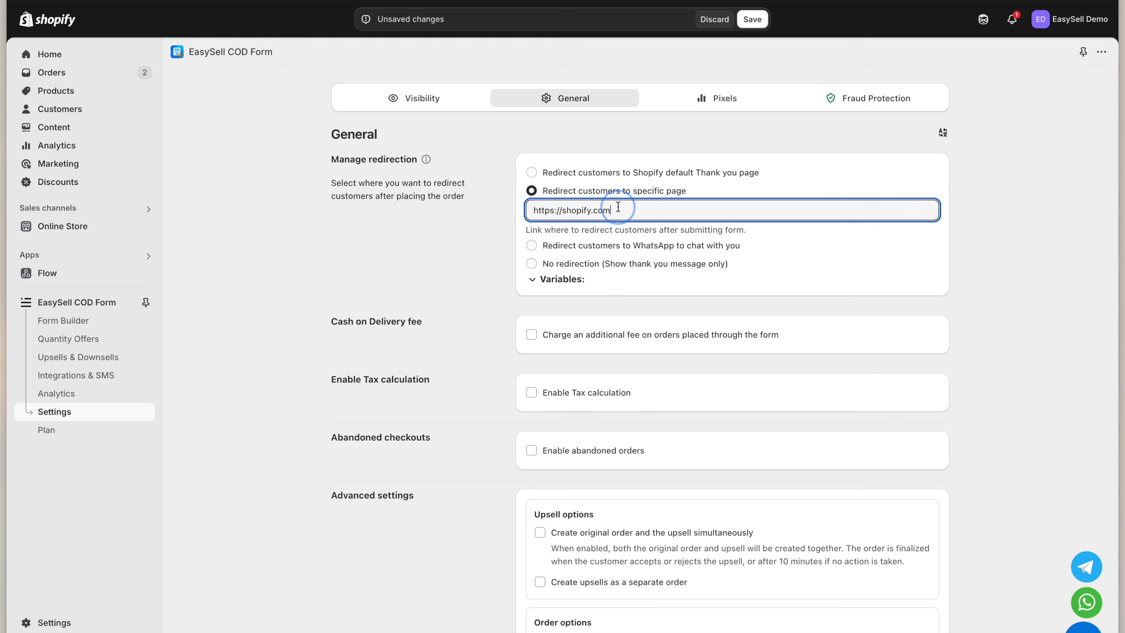
Try WhatsApp redirection with message 'Hi I want to confirm my order' and a phone number
click(613, 246)
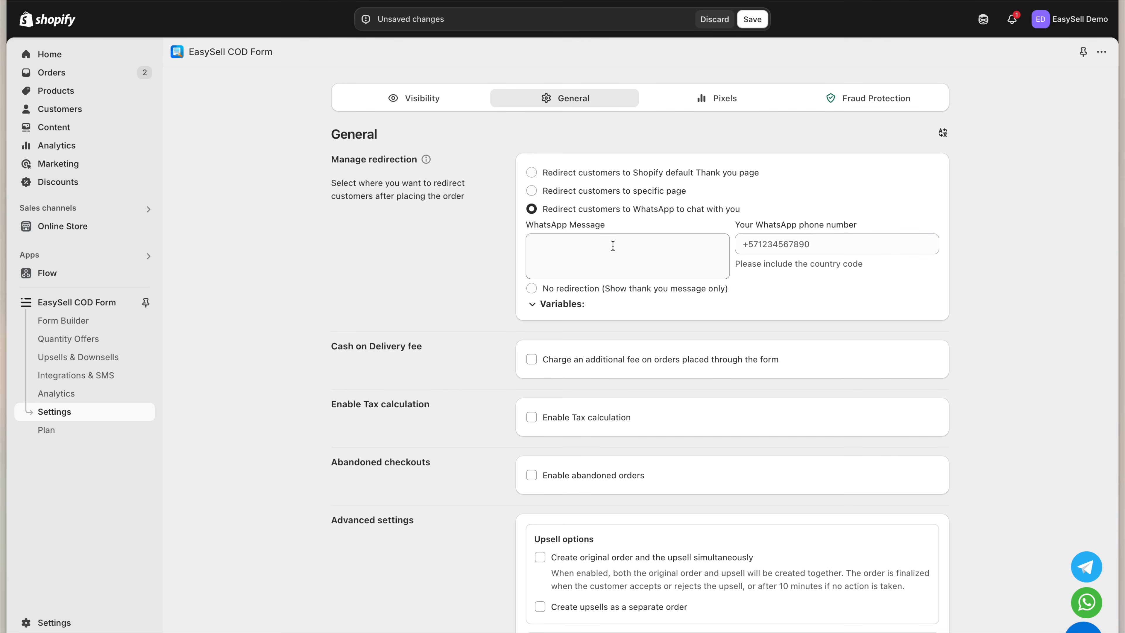
click(613, 245)
text(Hi I want to confirm my order)
key(Tab)
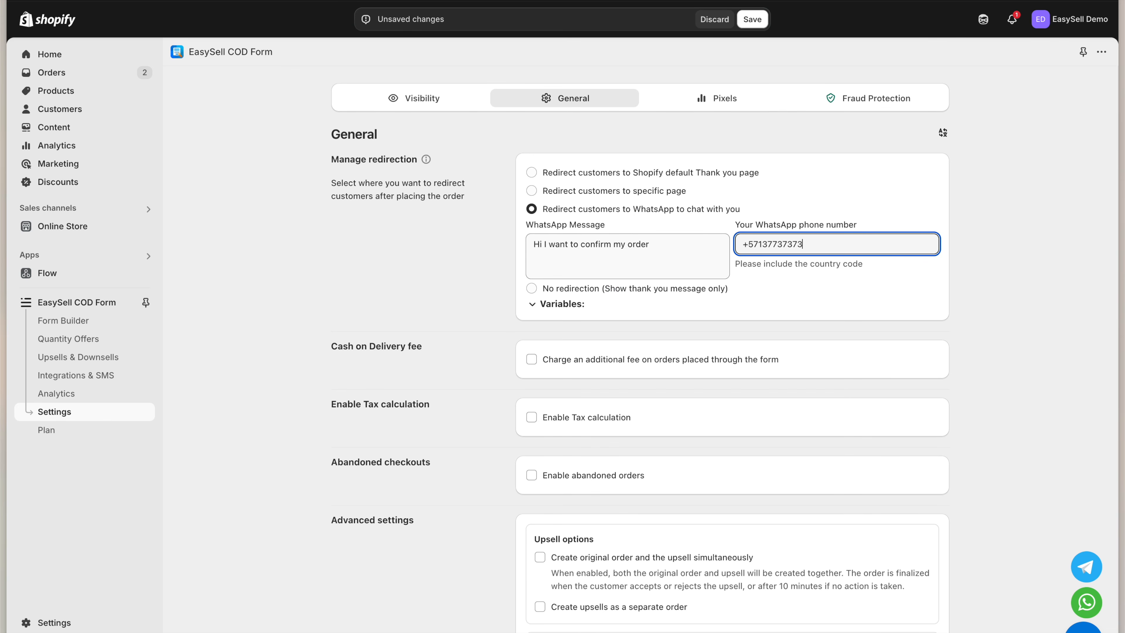
Select 'No redirection (Show thank you message only)' and edit the thank-you message
click(600, 288)
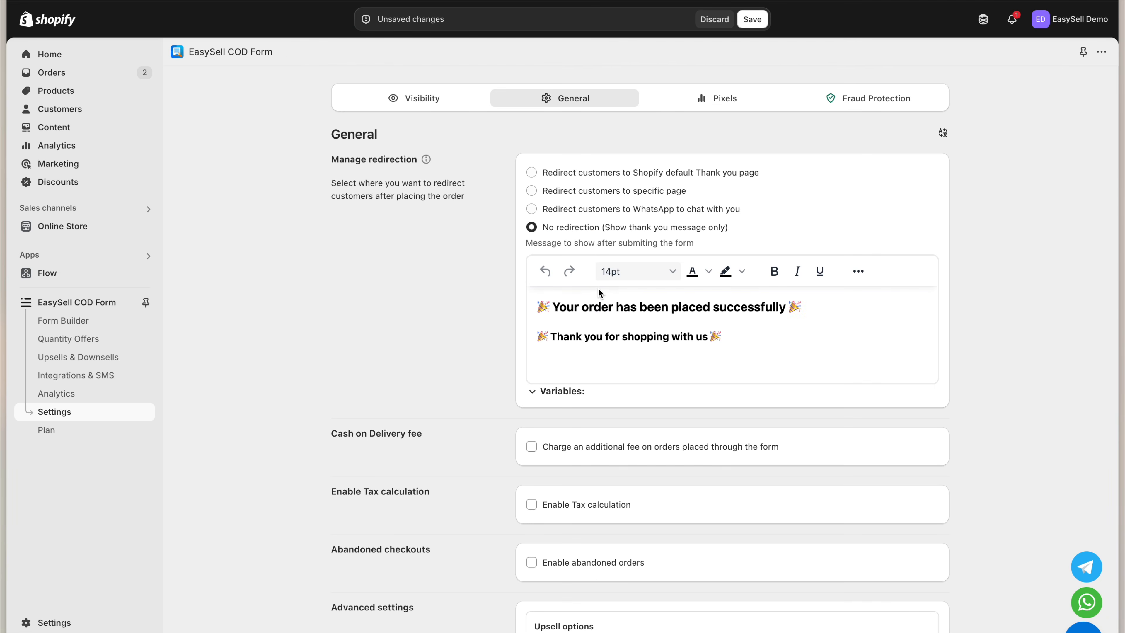
click(630, 323)
click(671, 338)
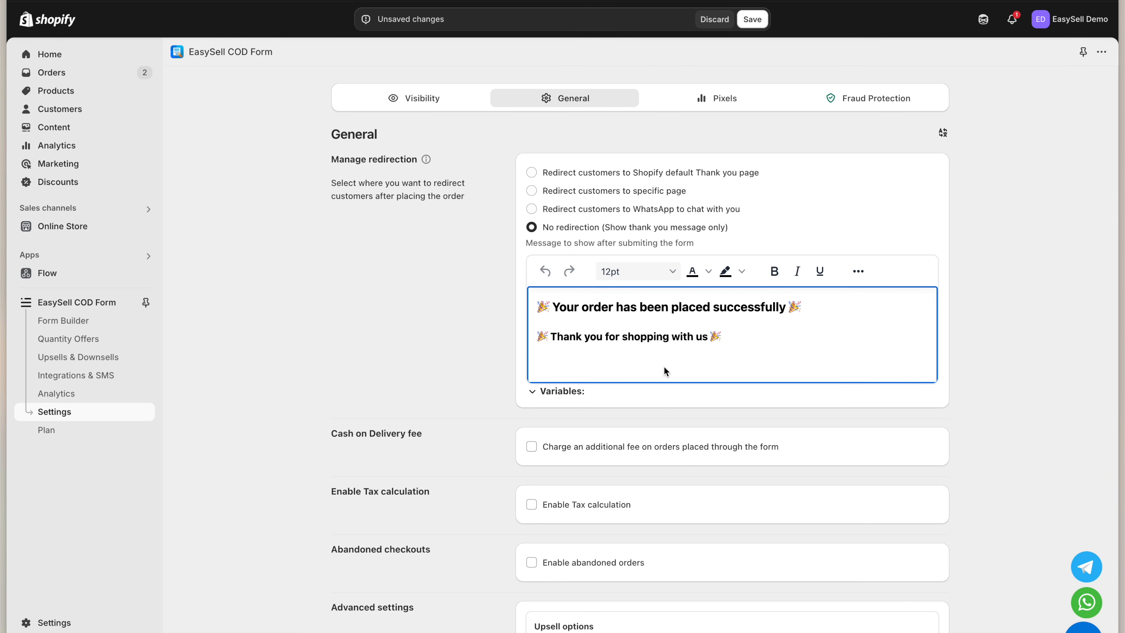
Charge an additional fixed fee named 'COD Fee' of INR 100
scroll(665, 372, down, 4)
click(656, 265)
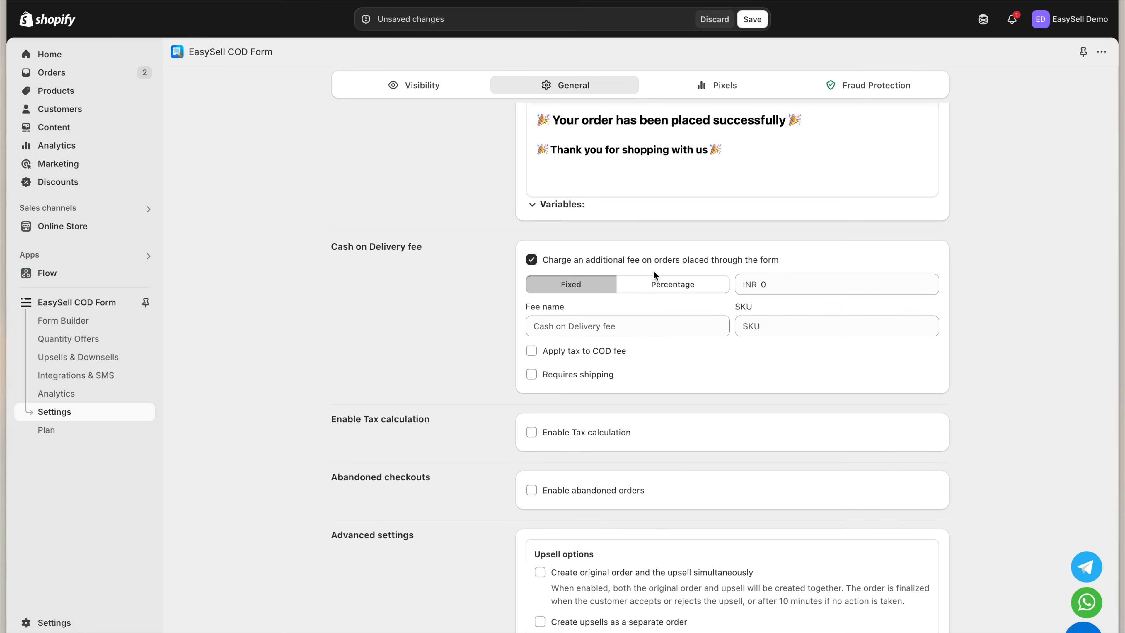
click(646, 323)
text(COD)
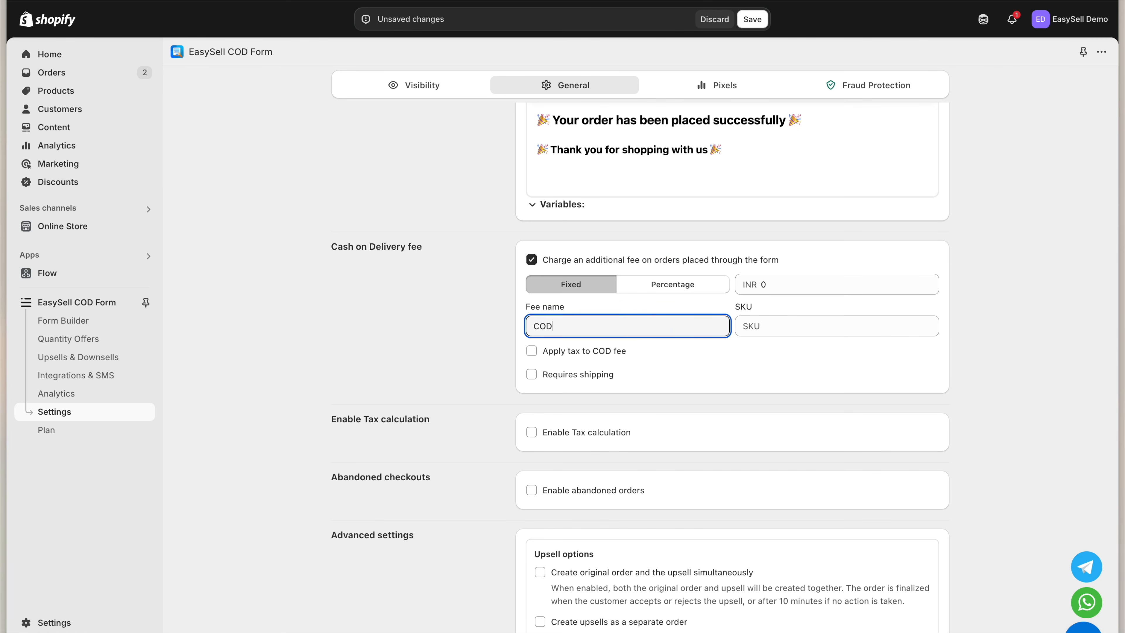
text( Fee)
key(Tab)
click(786, 283)
key(BackSpace)
text(100)
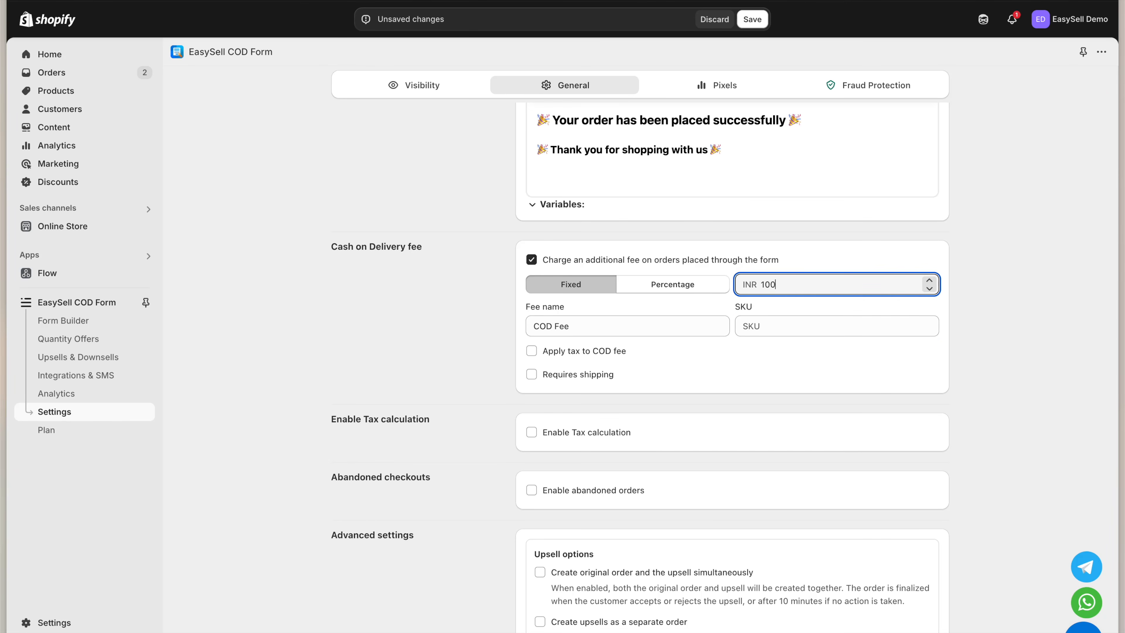
click(787, 414)
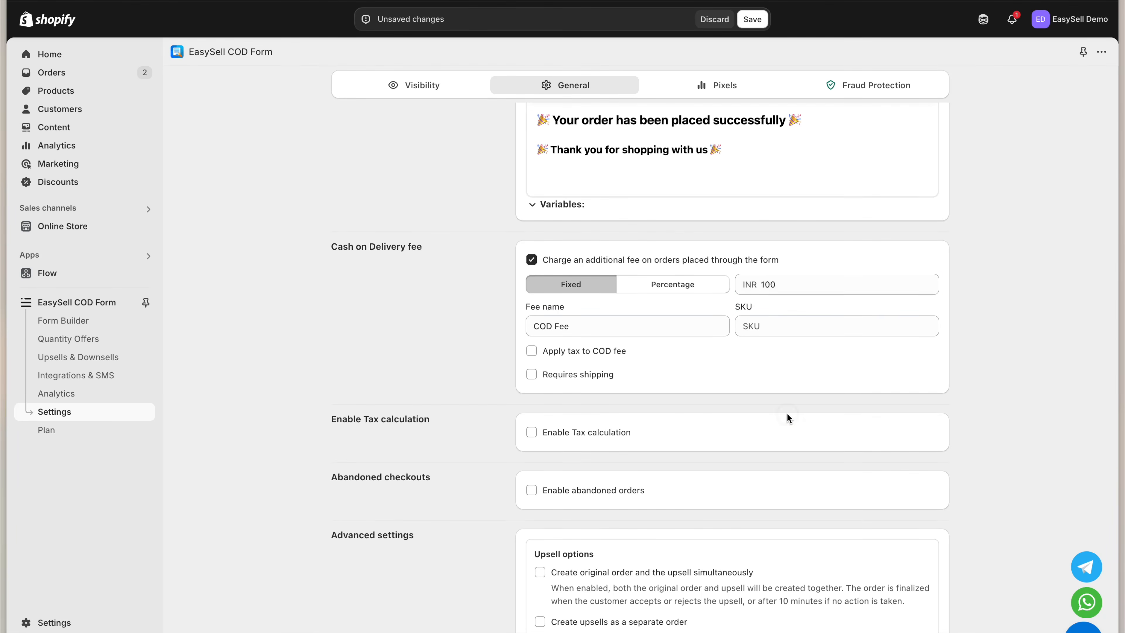
Leave tax calculation off after toggling it, and enable abandoned orders
scroll(787, 414, down, 3)
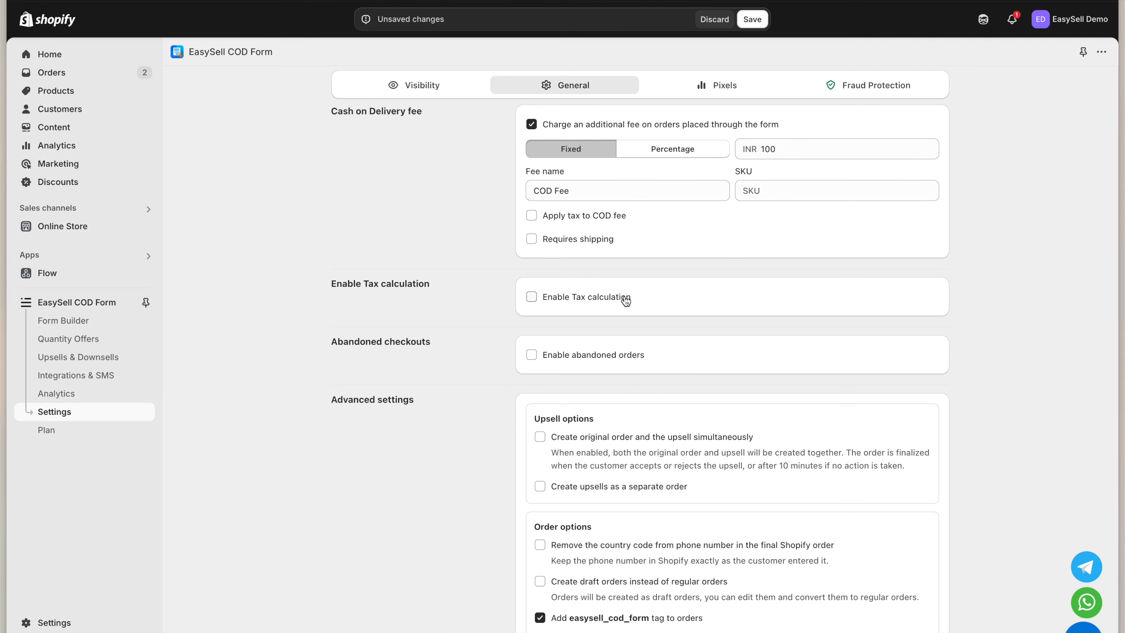
click(624, 297)
click(595, 302)
scroll(594, 379, down, 3)
click(590, 224)
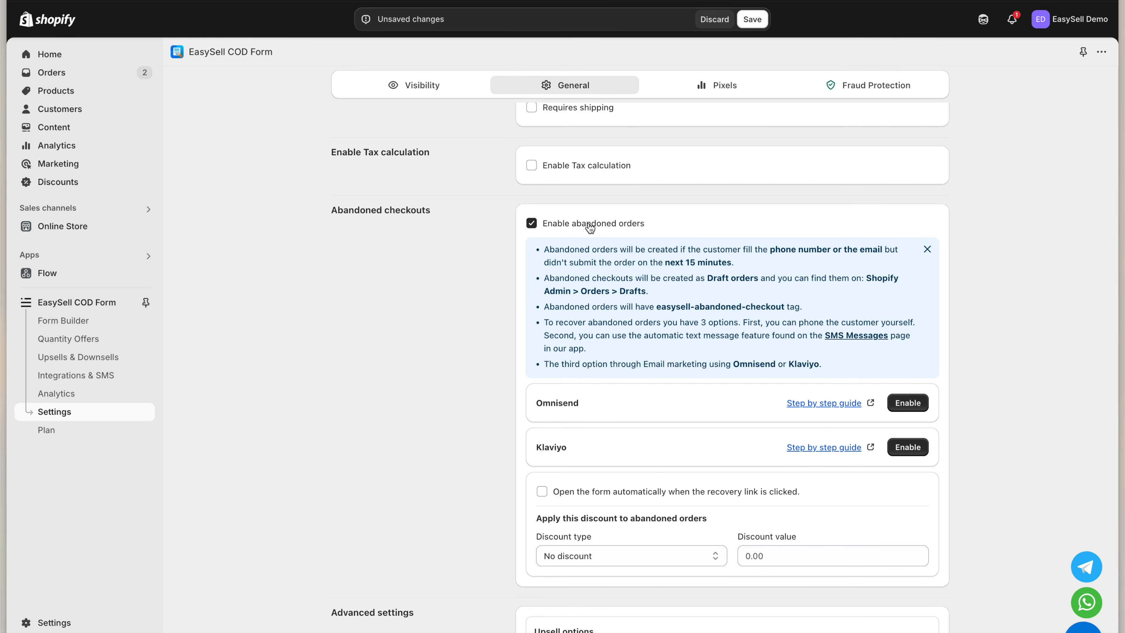
Uncheck 'Enable abandoned orders' so abandoned checkouts no longer create orders
click(590, 227)
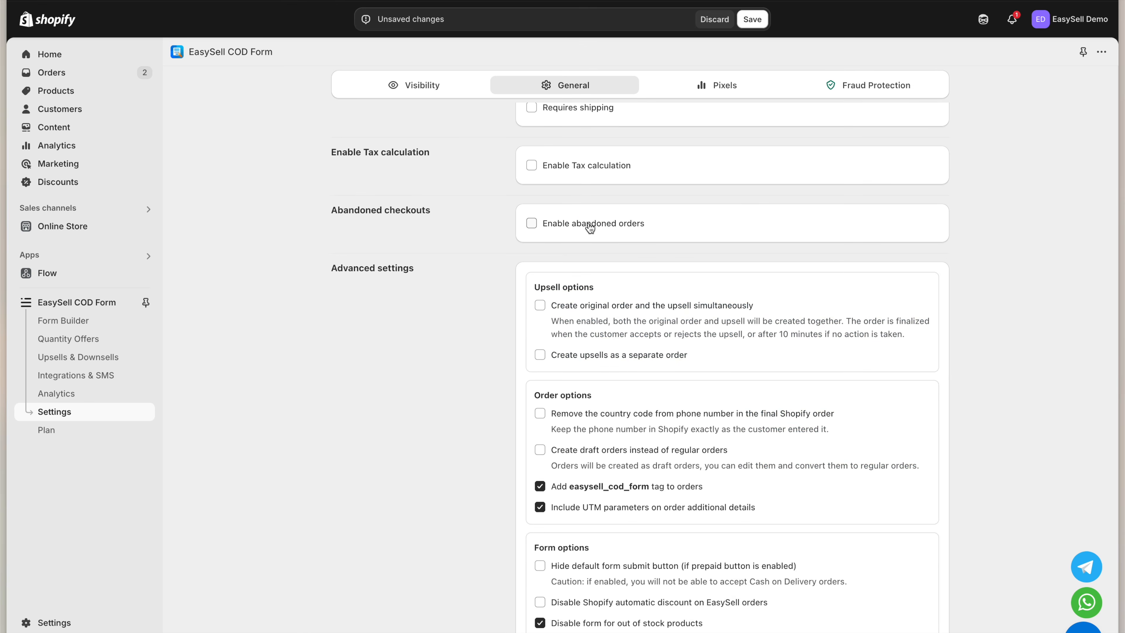
scroll(589, 284, down, 3)
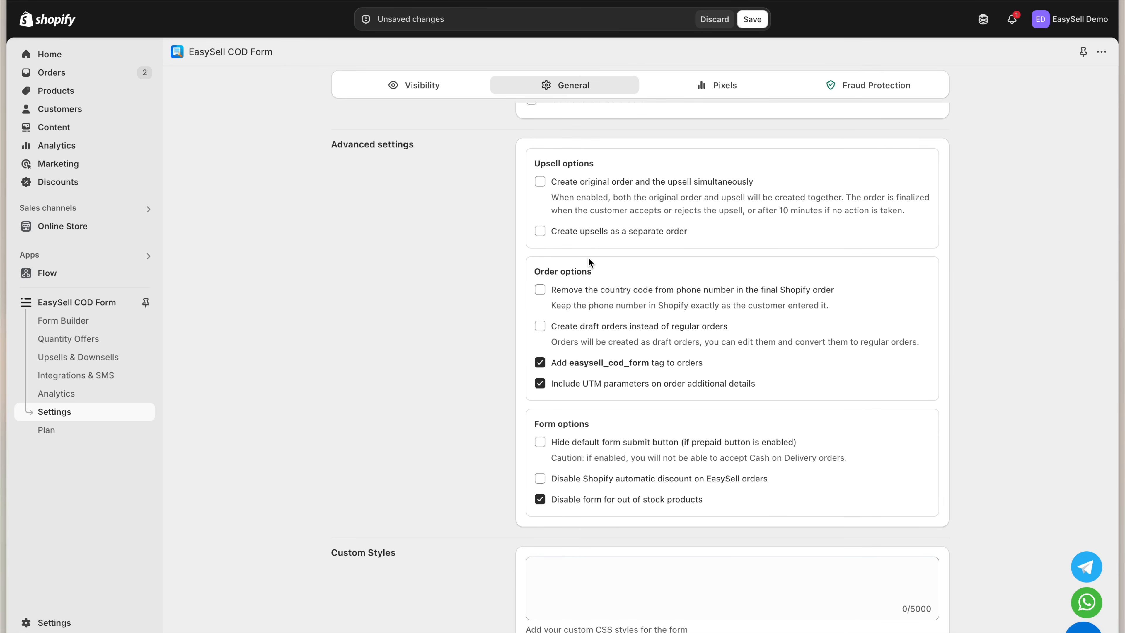
click(593, 233)
click(593, 233)
scroll(595, 398, down, 3)
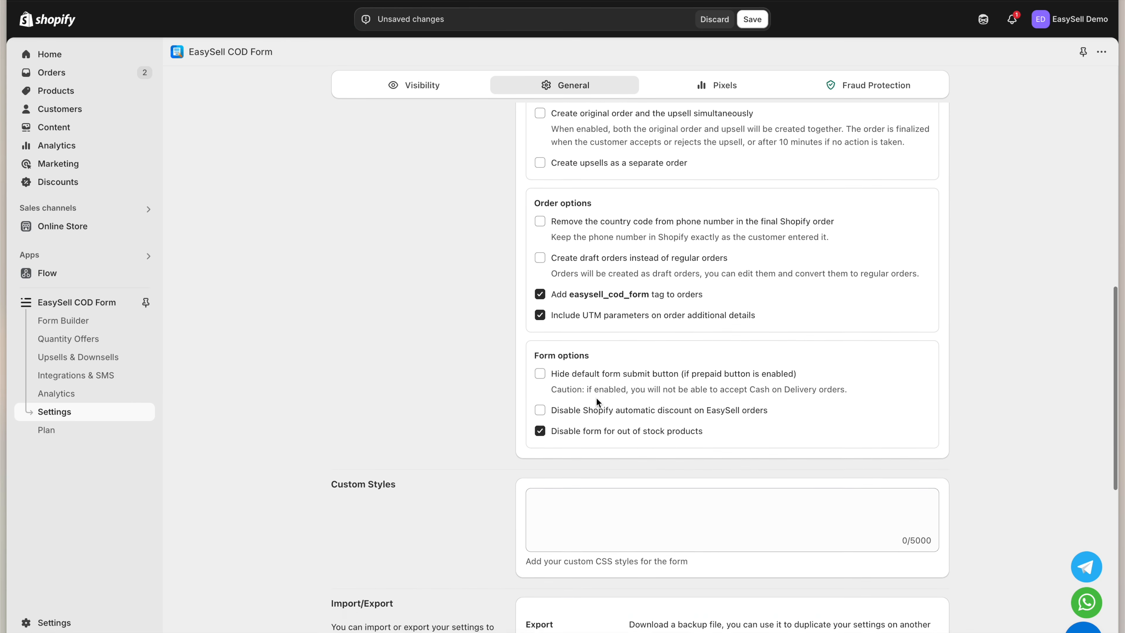
click(597, 349)
click(598, 350)
click(599, 384)
click(602, 386)
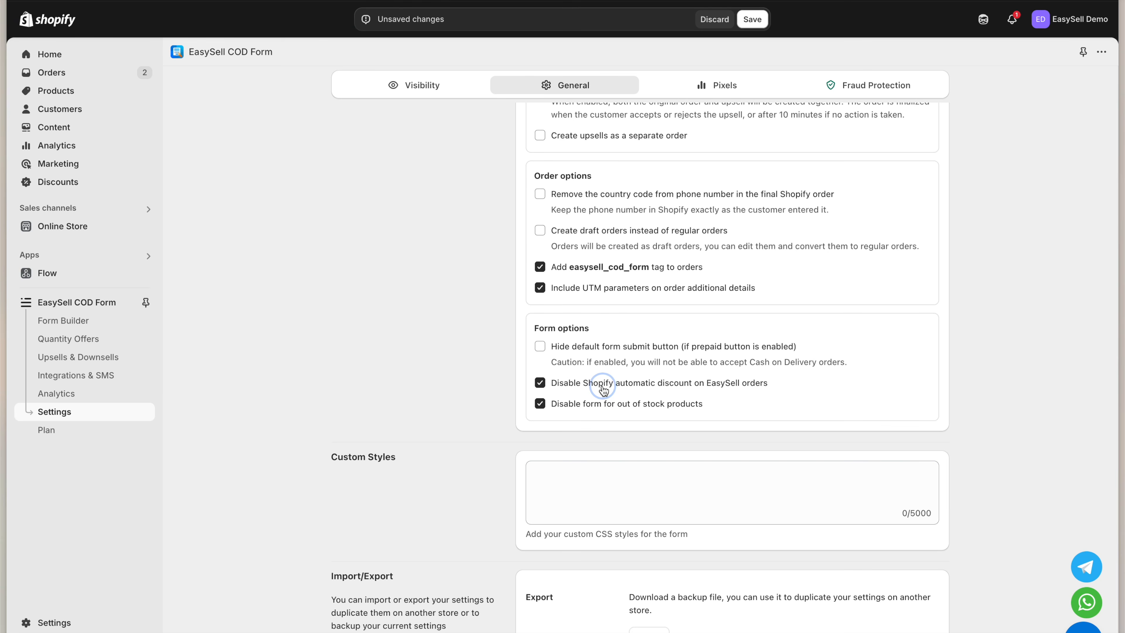
click(602, 387)
scroll(603, 444, down, 3)
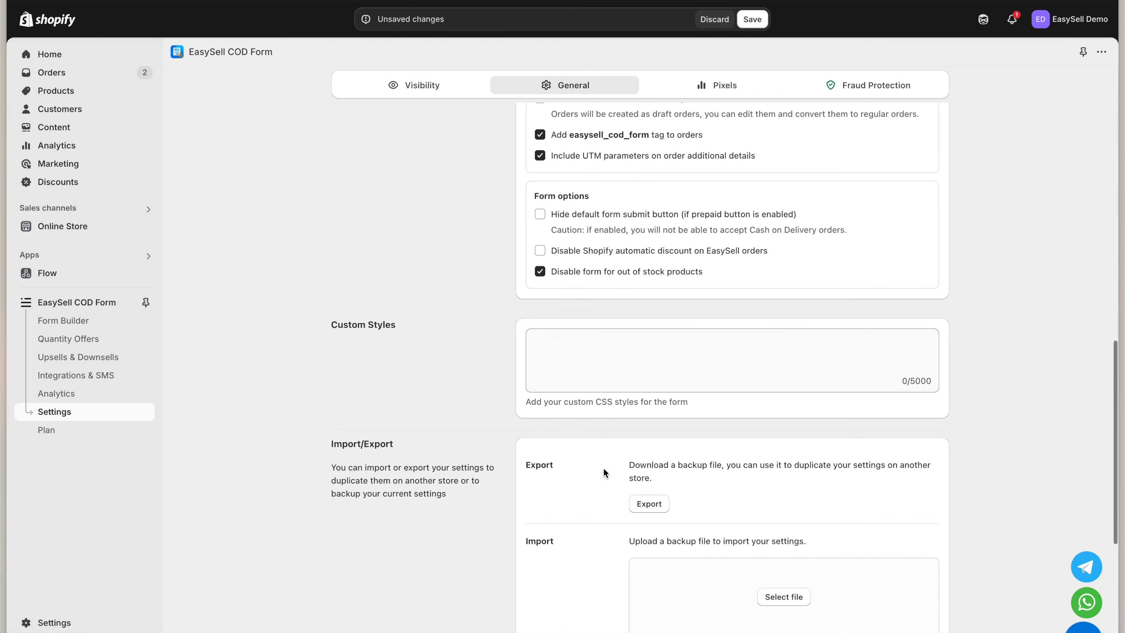
click(620, 364)
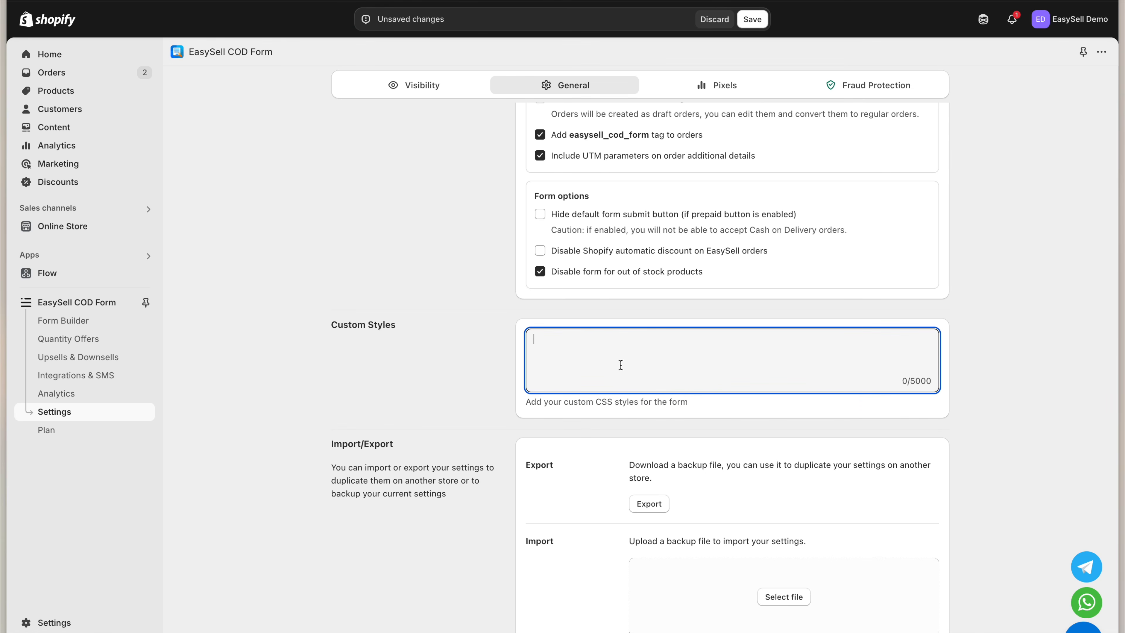
scroll(605, 508, down, 3)
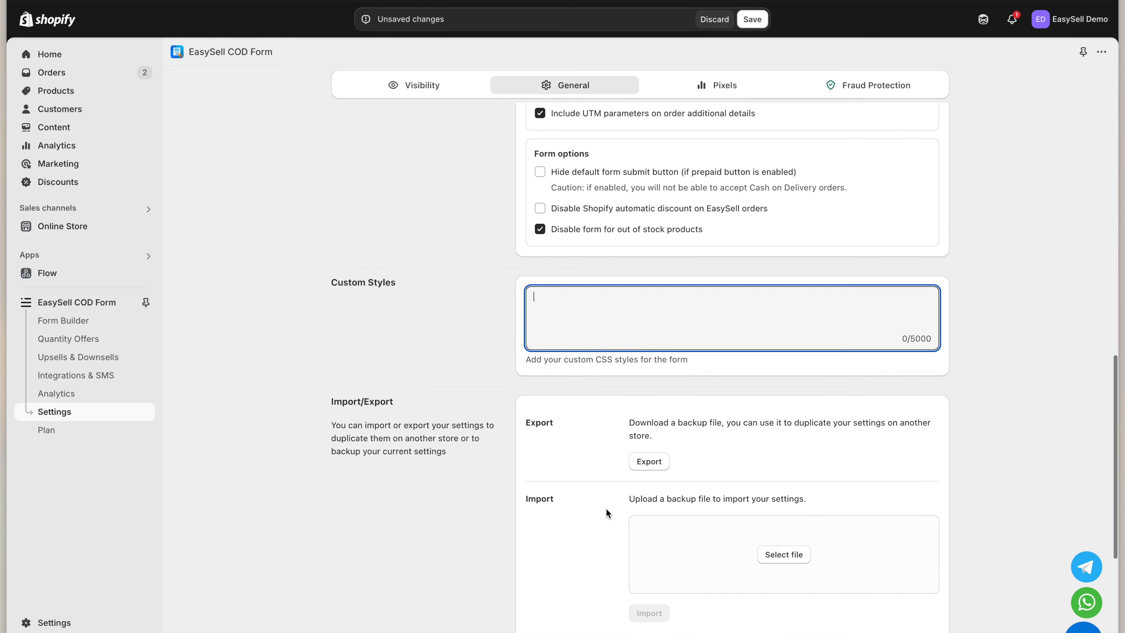
click(372, 305)
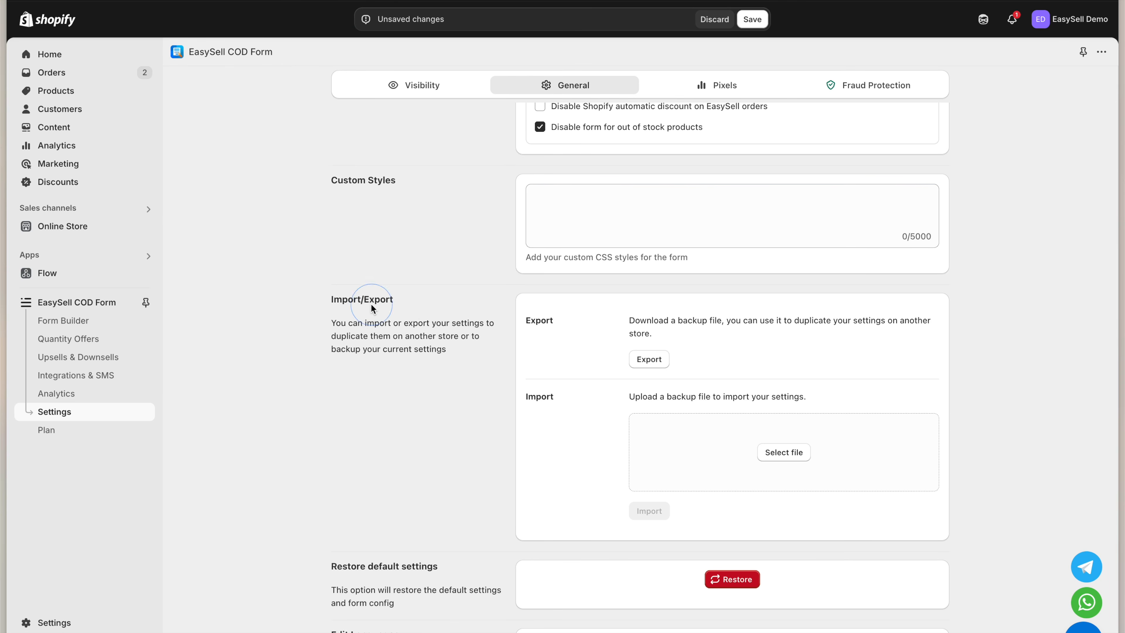
drag(332, 295, 406, 298)
Export a backup file of the current General settings
click(465, 314)
click(649, 364)
click(642, 512)
scroll(669, 539, down, 5)
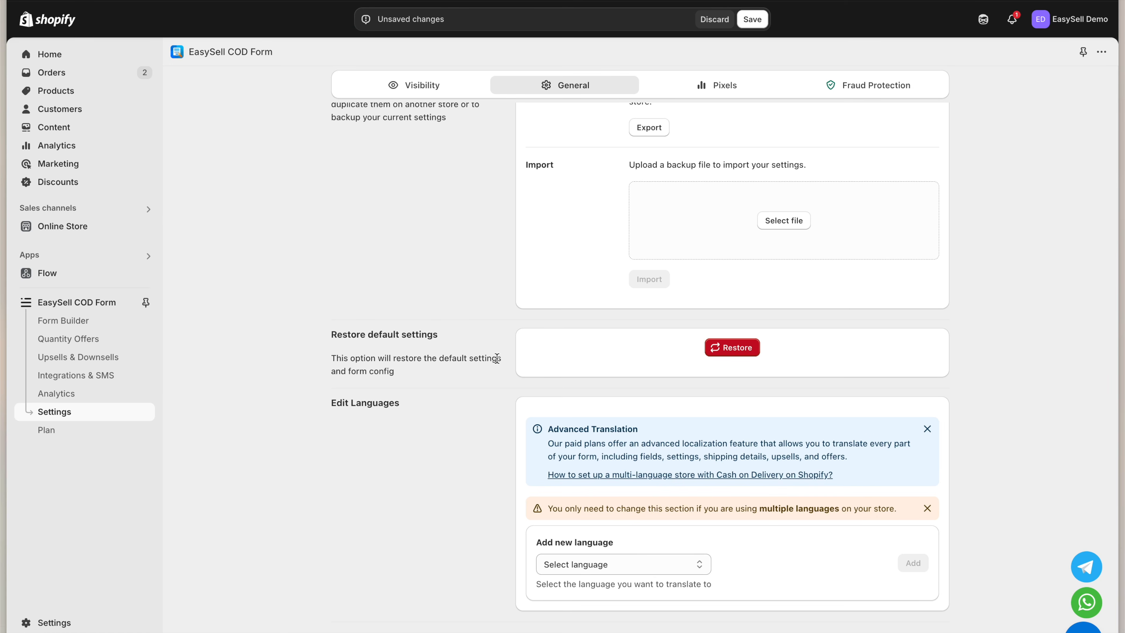
click(424, 334)
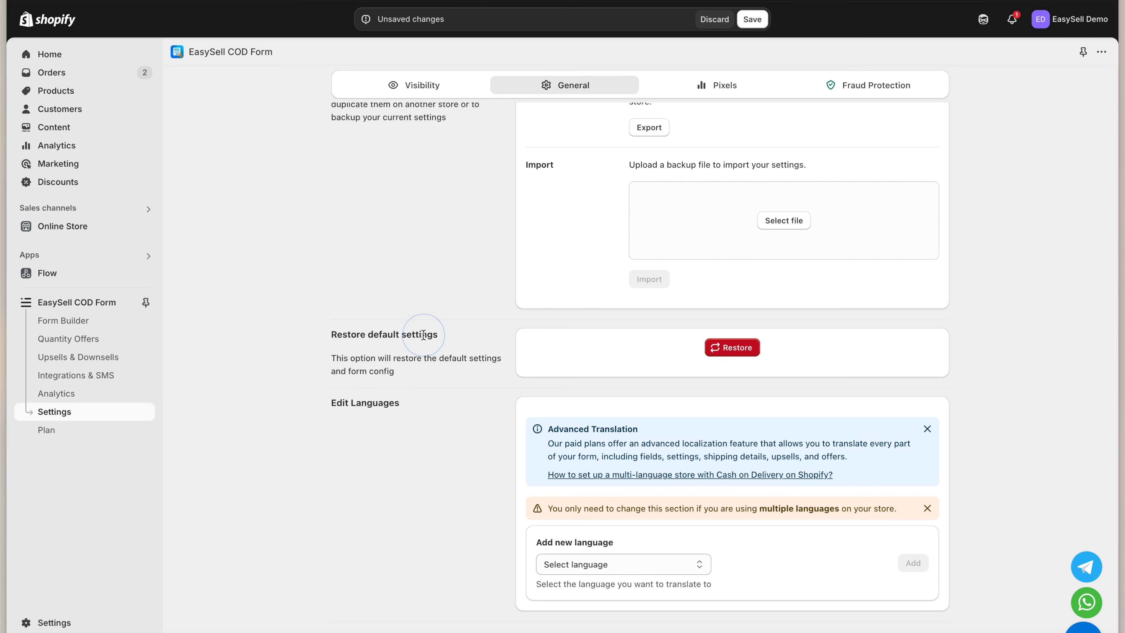
Cancel the restore-defaults prompt and discard all unsaved settings changes
click(726, 350)
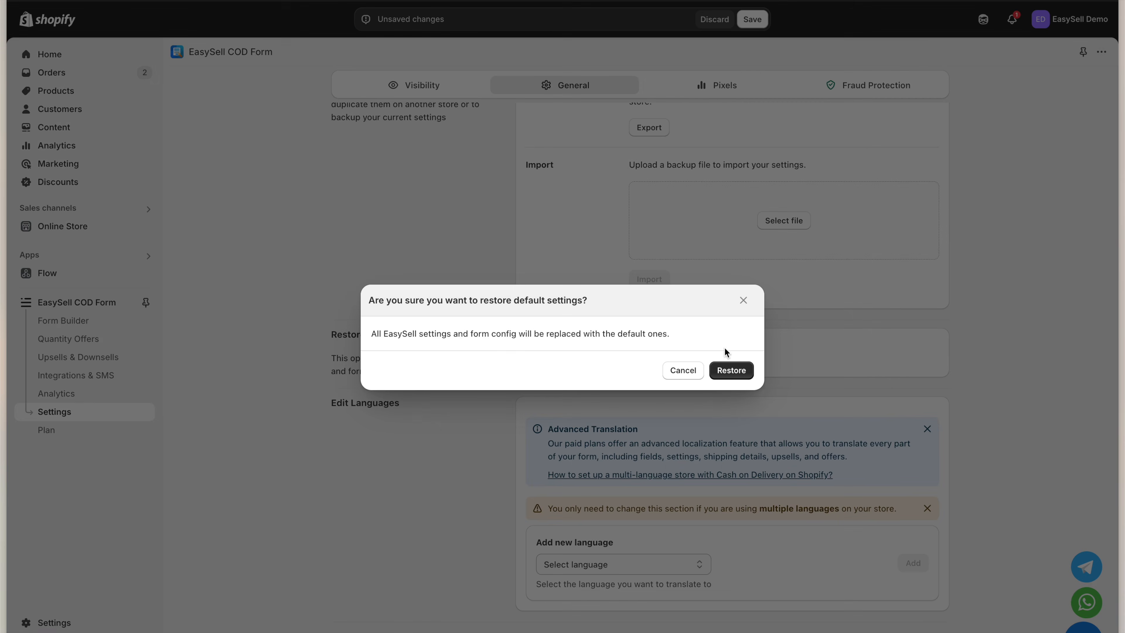
click(682, 370)
click(704, 23)
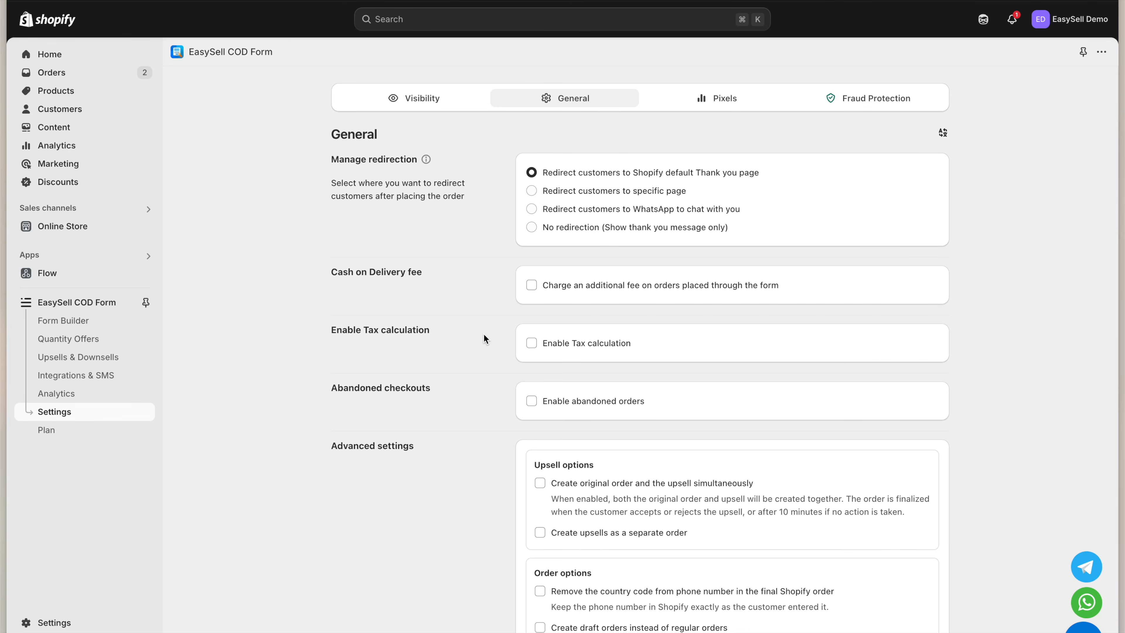
click(726, 103)
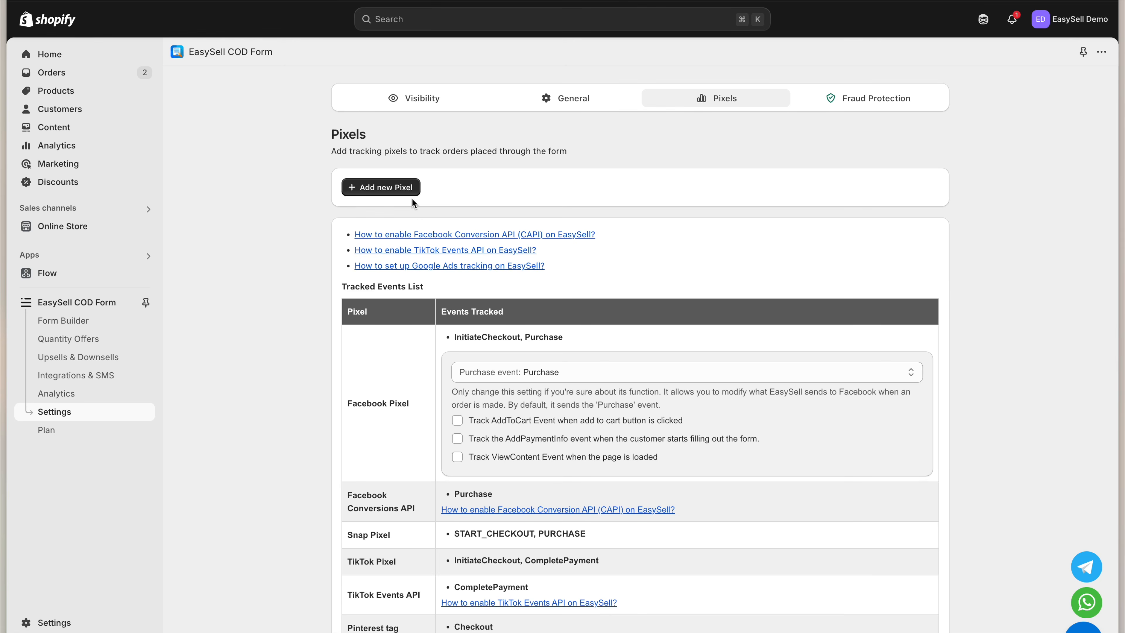
Add a Facebook Pixel entry and fill in its pixel ID
click(402, 191)
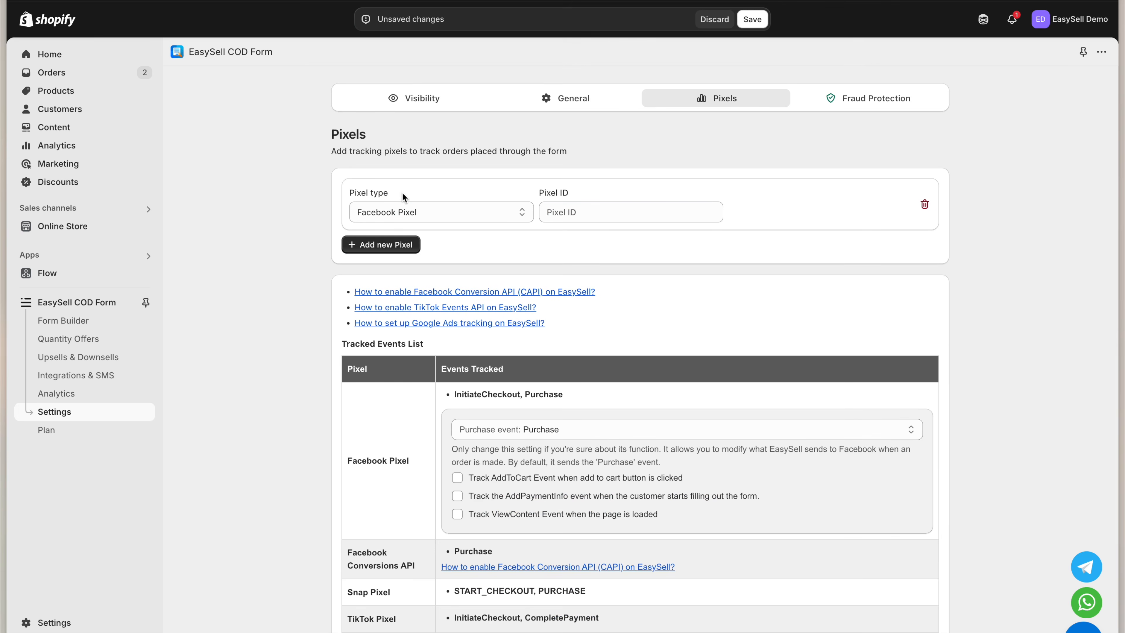
click(434, 208)
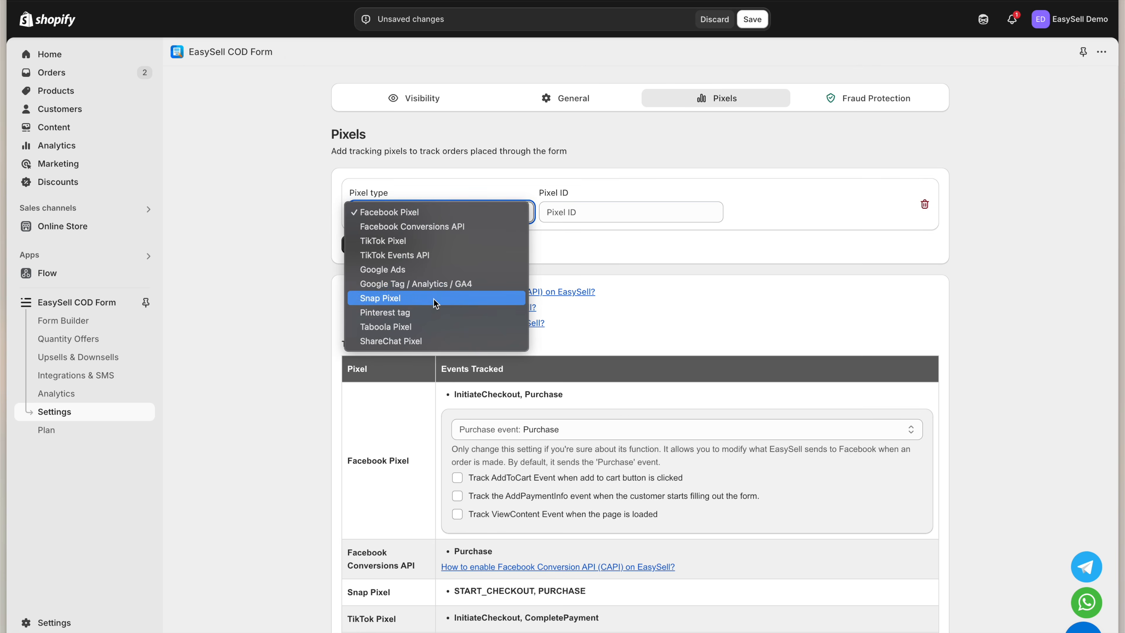
click(428, 215)
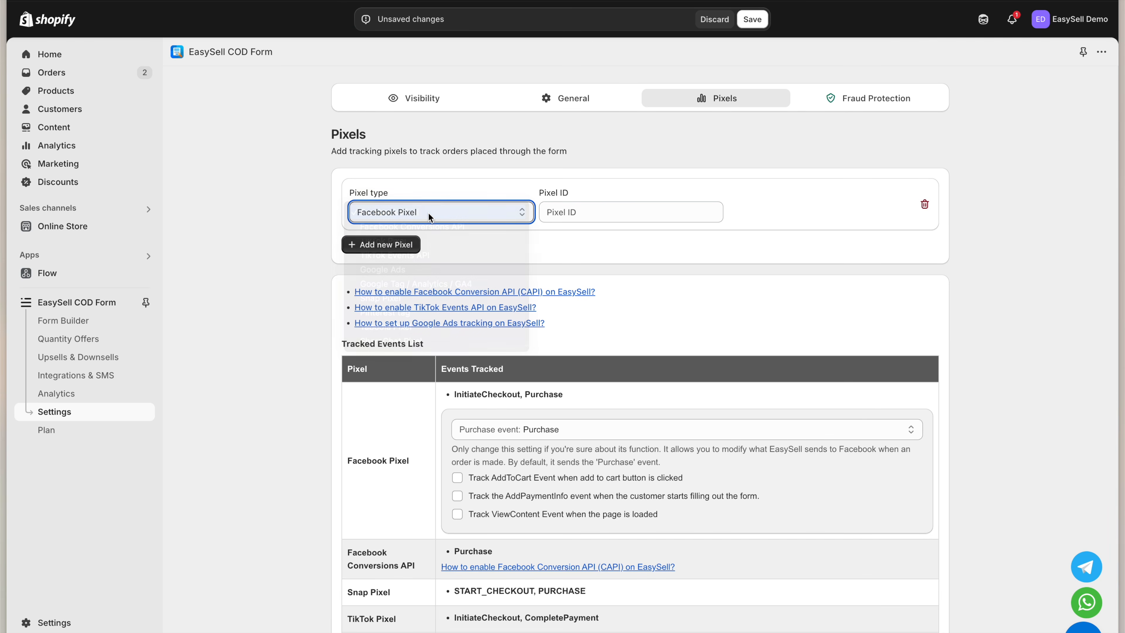
click(548, 213)
text(XXXXX)
Add three more pixel entries, making the second a Facebook Conversions API with its ID
click(402, 244)
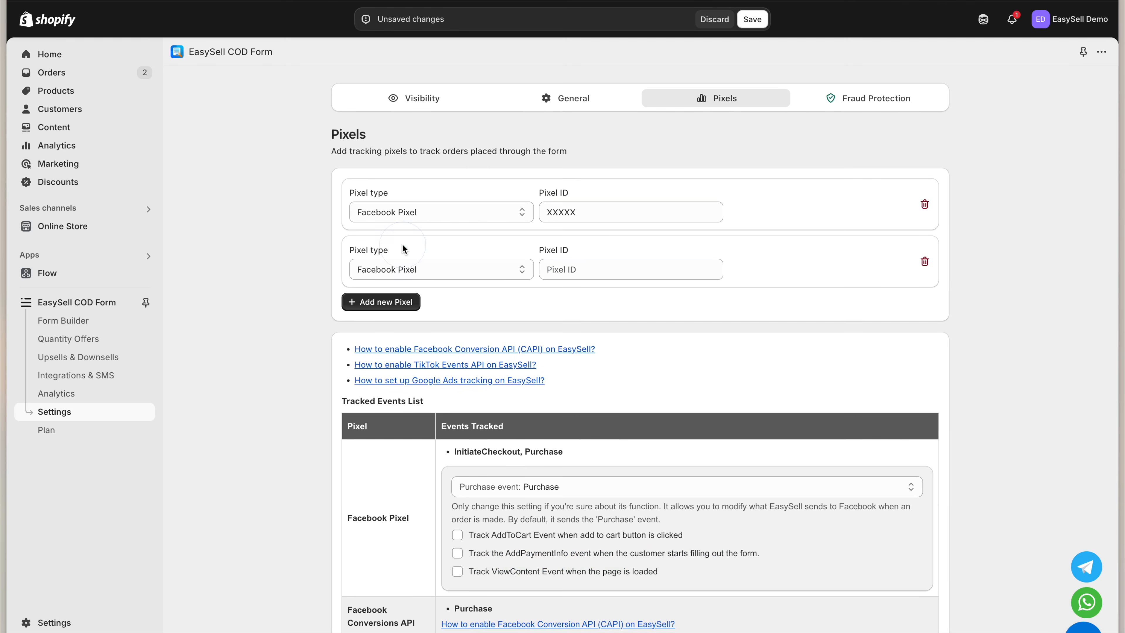
click(402, 302)
click(402, 359)
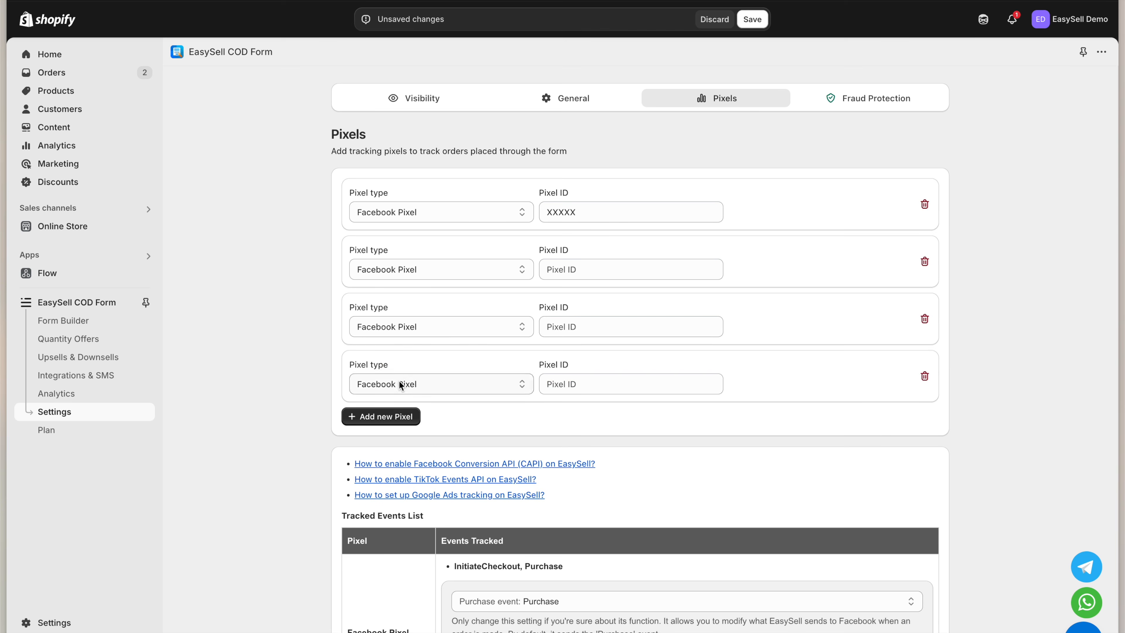
click(427, 271)
click(428, 285)
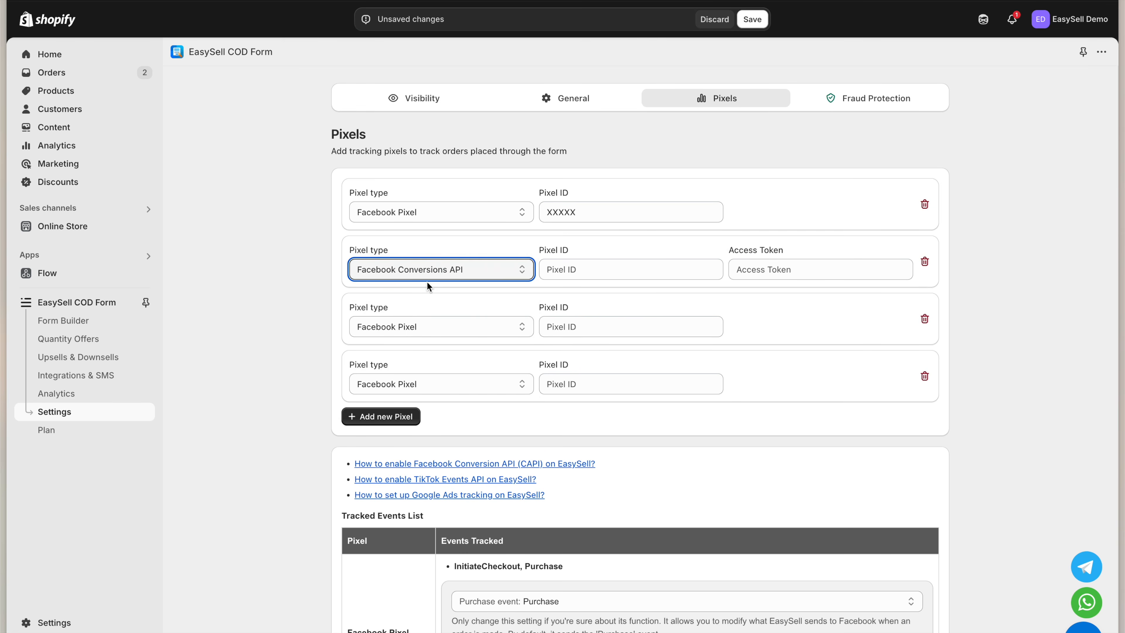
click(576, 264)
text(XXX)
key(Tab)
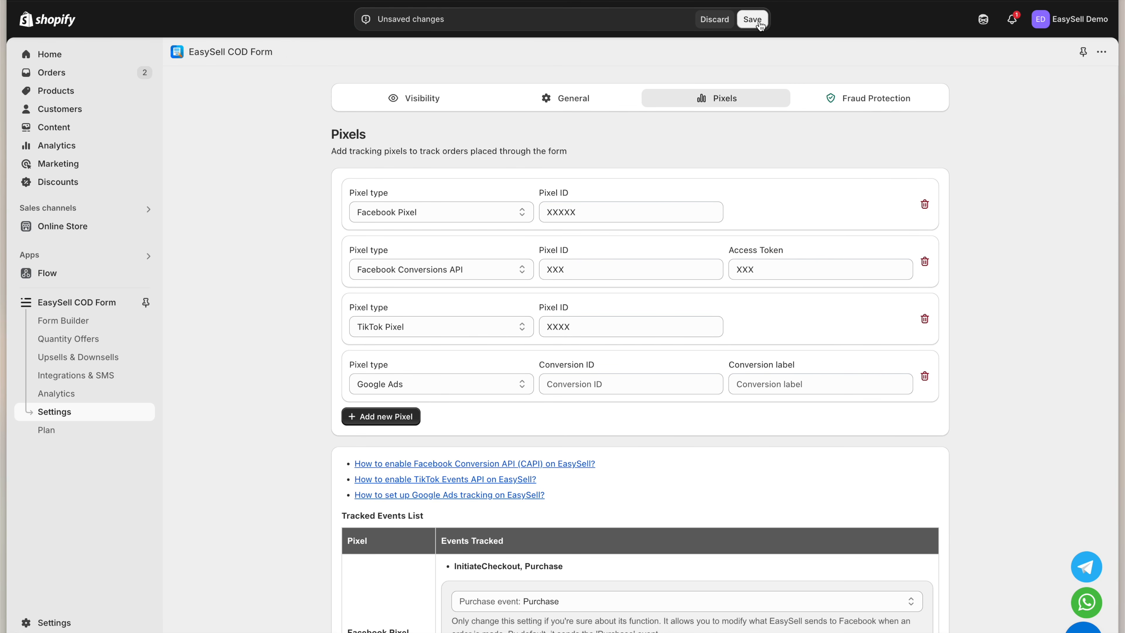
Save the four tracking pixels
click(759, 21)
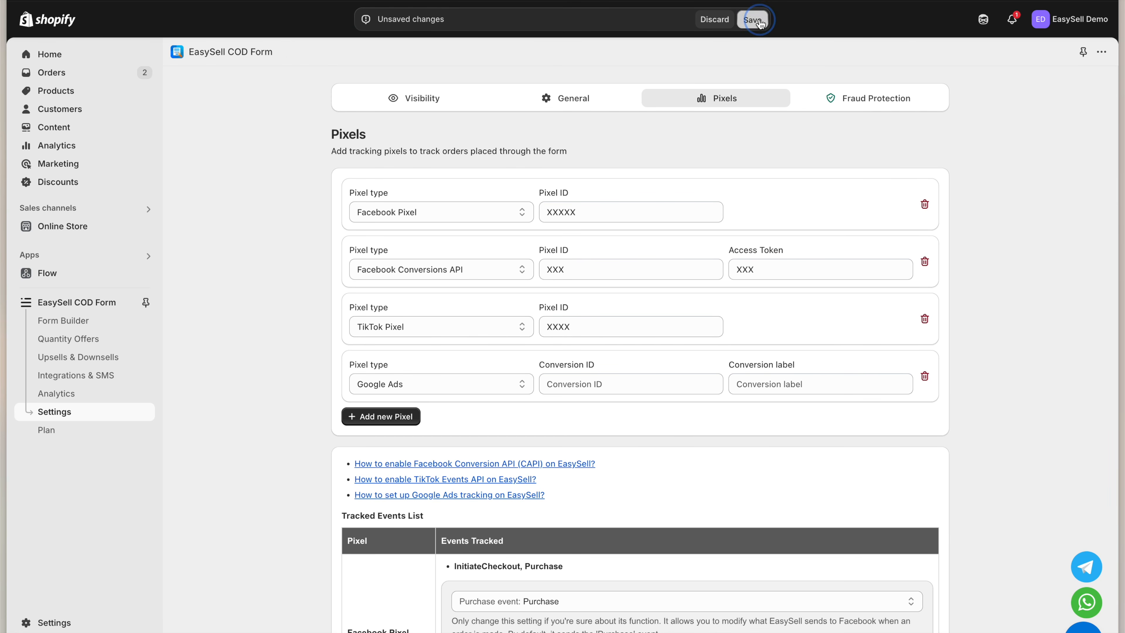
triple_click(400, 149)
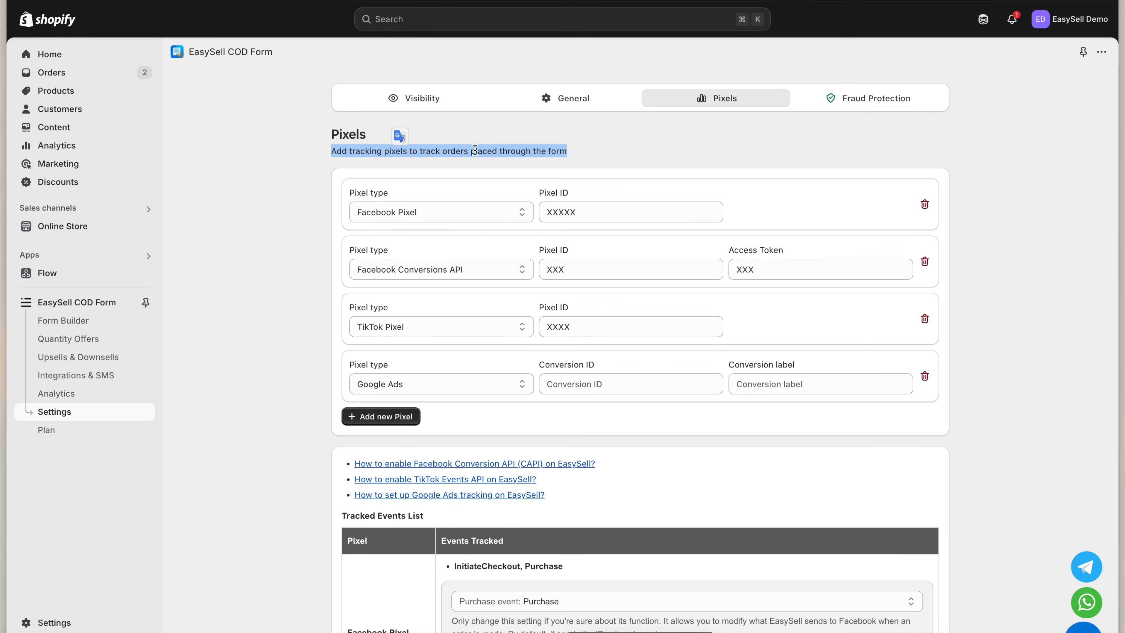
click(510, 626)
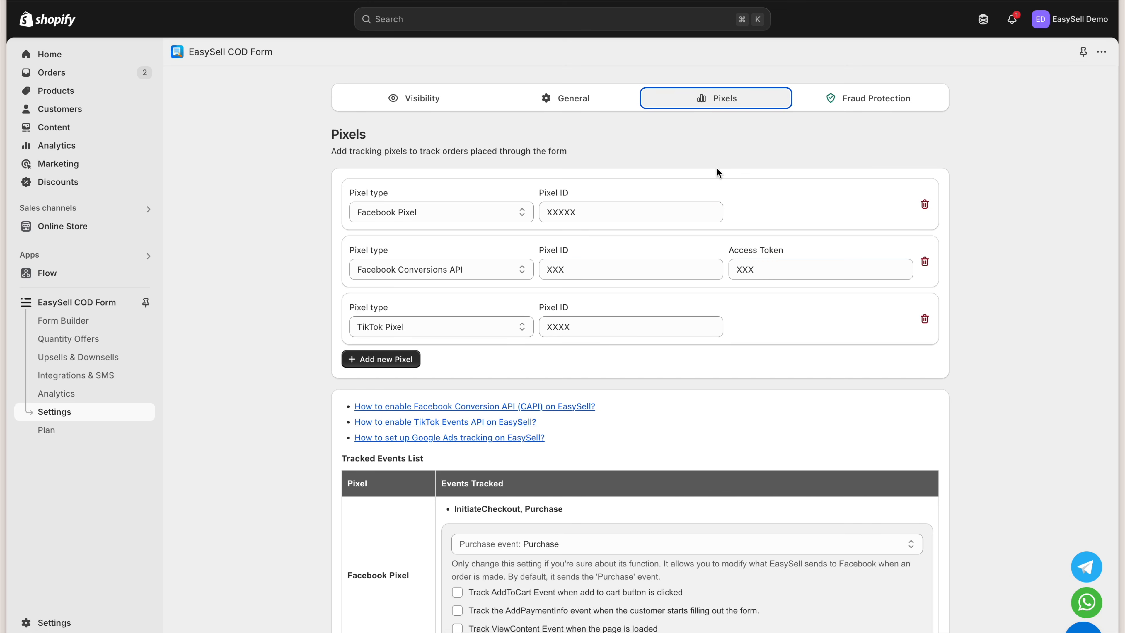
In Fraud Protection, limit orders per IP, phone or email to 4 within 48 hours
click(837, 109)
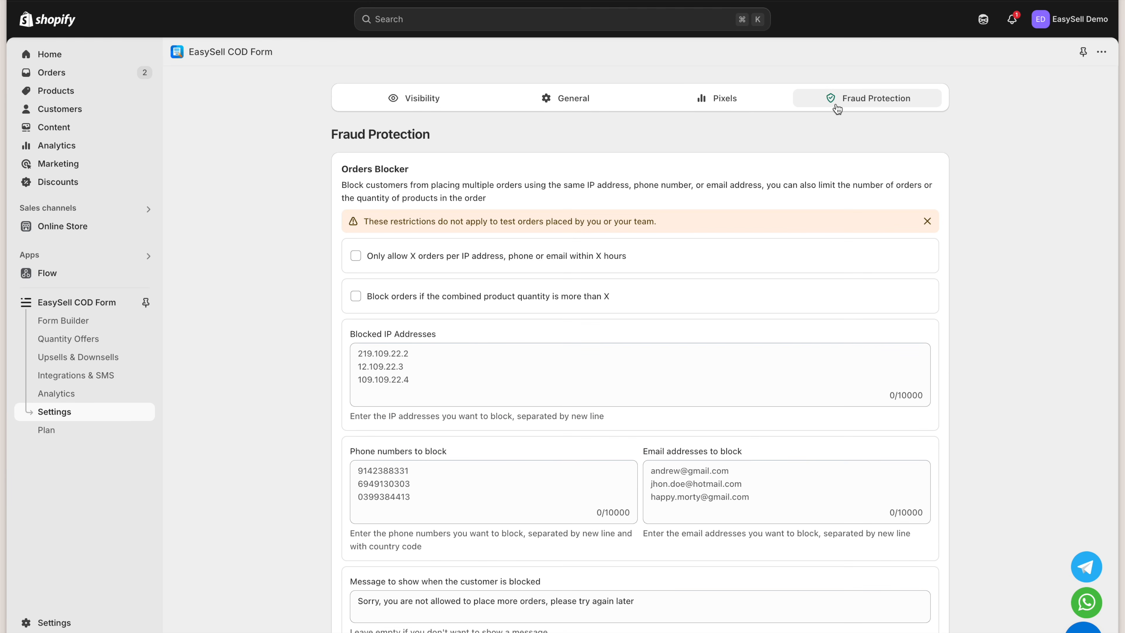
click(473, 200)
click(488, 262)
click(507, 279)
text(4)
click(782, 277)
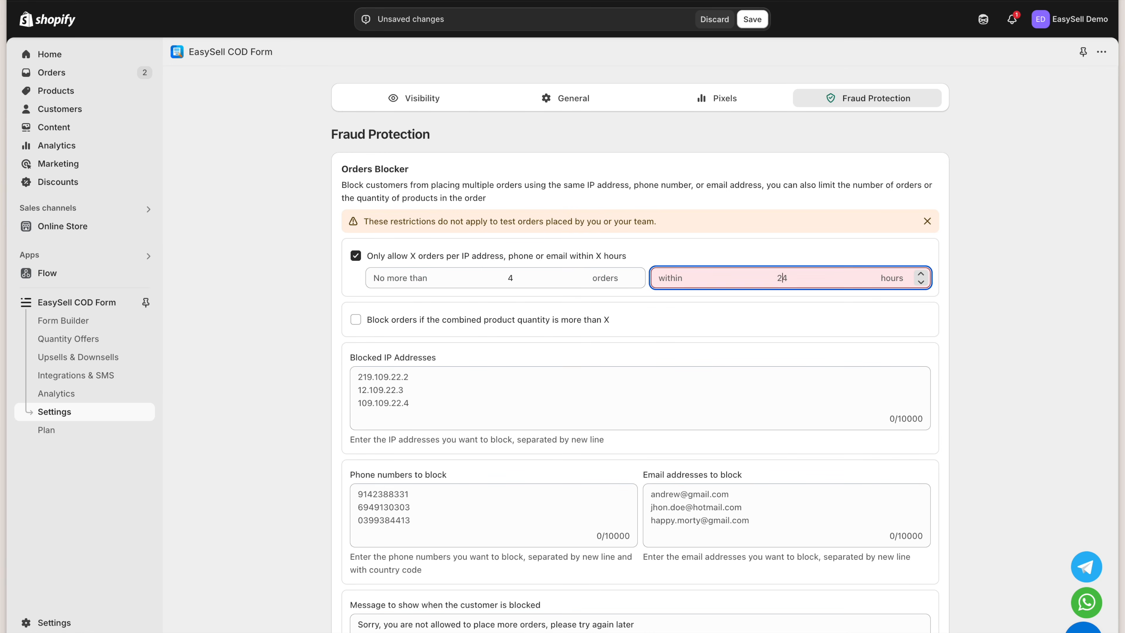
text(48)
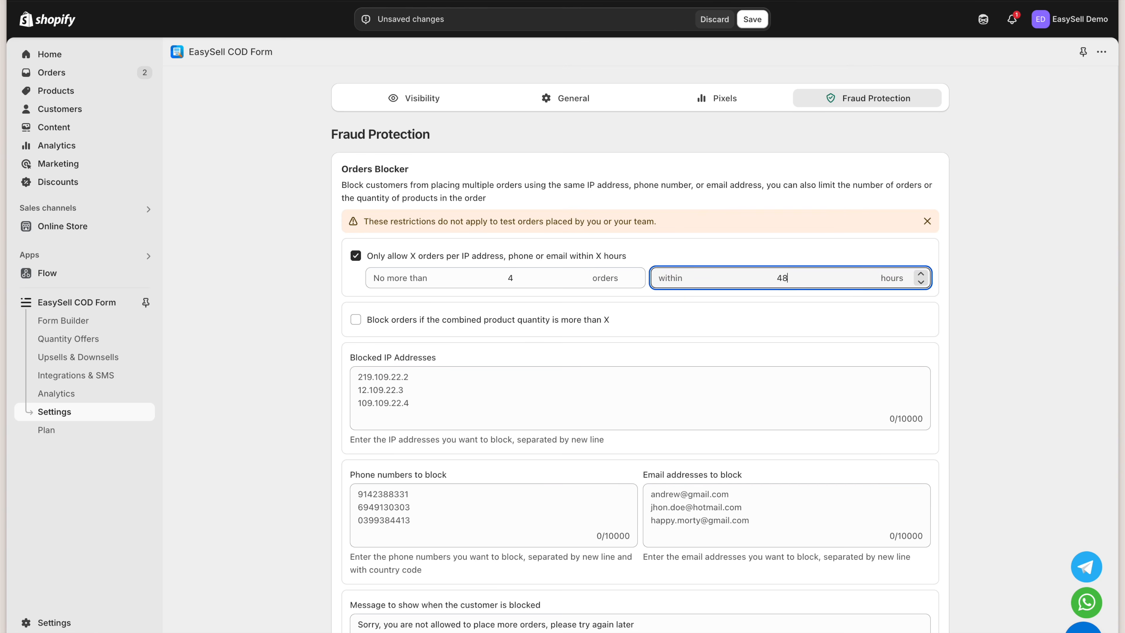
Block orders whose combined product quantity exceeds 5
click(406, 321)
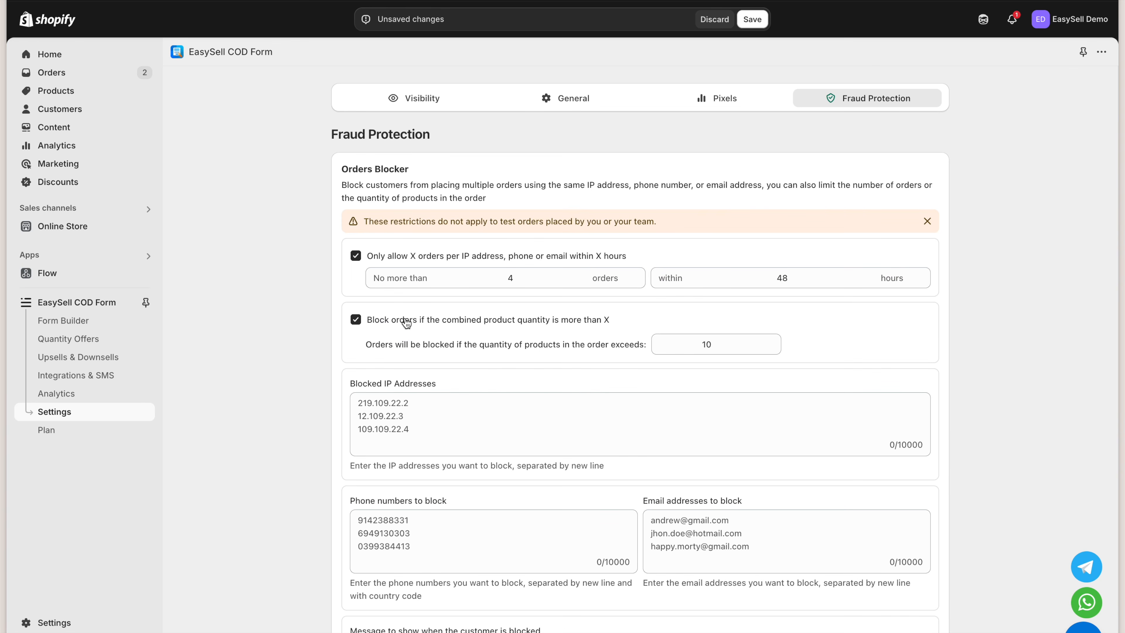
click(677, 347)
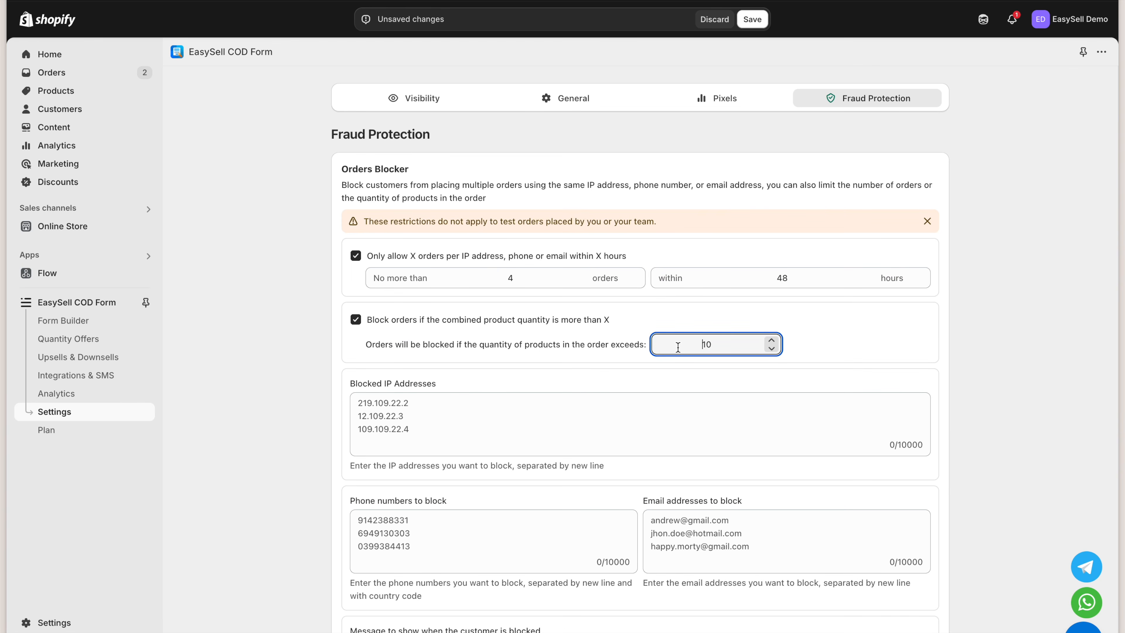
double_click(706, 344)
text(5)
Block IP 190.122.122.2, one phone number and one email address
click(694, 418)
text(190.122.122.2)
scroll(677, 448, down, 2)
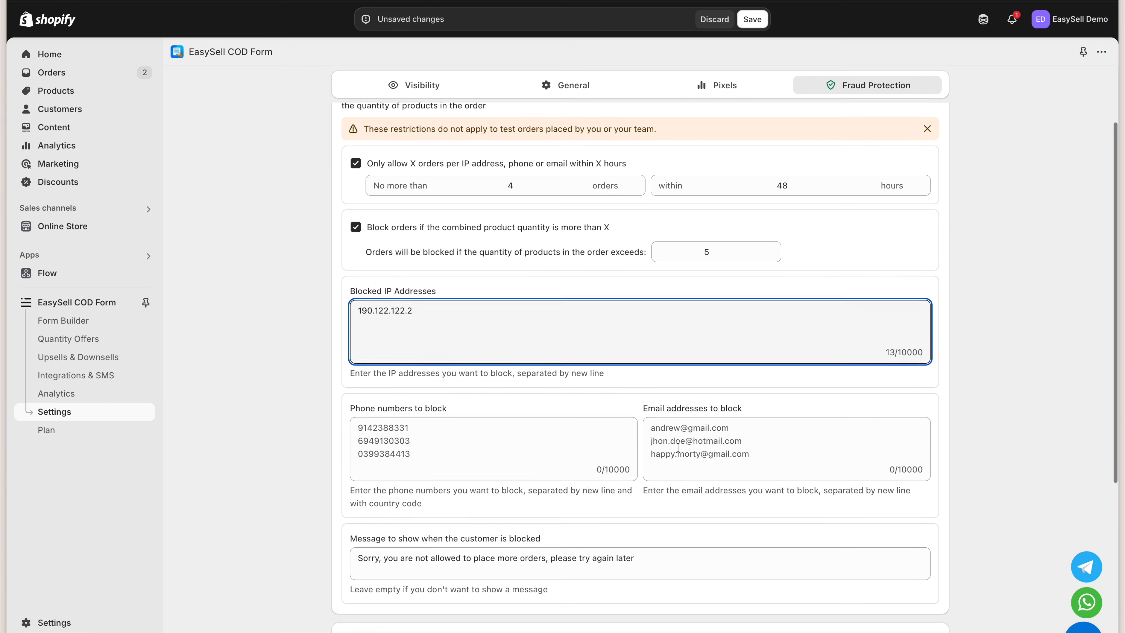
click(557, 414)
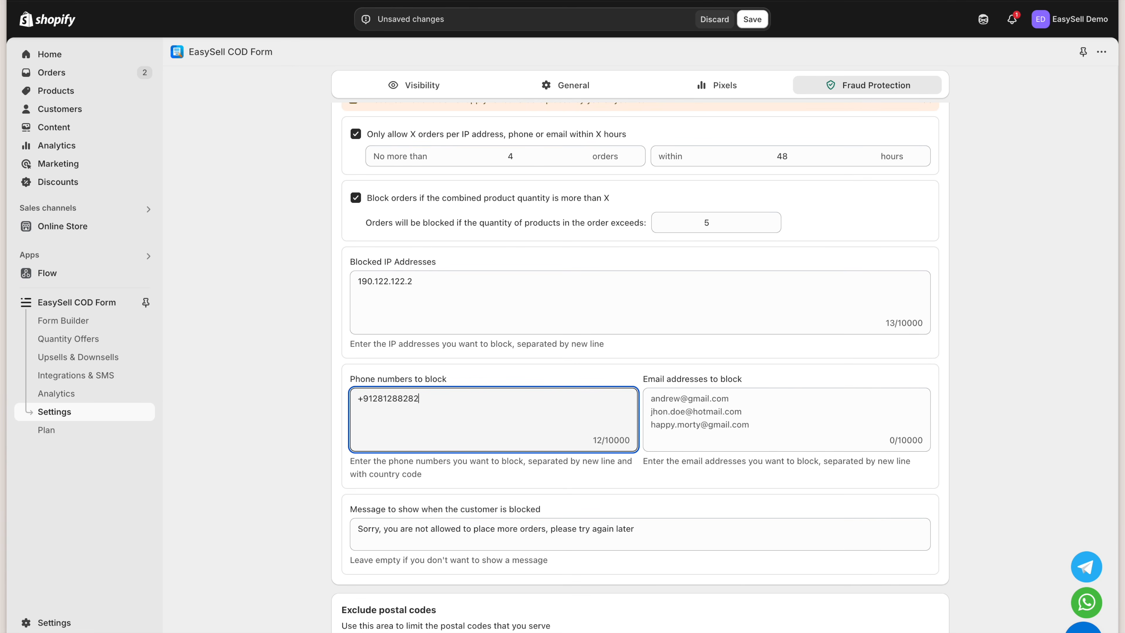
key(Tab)
scroll(580, 387, down, 3)
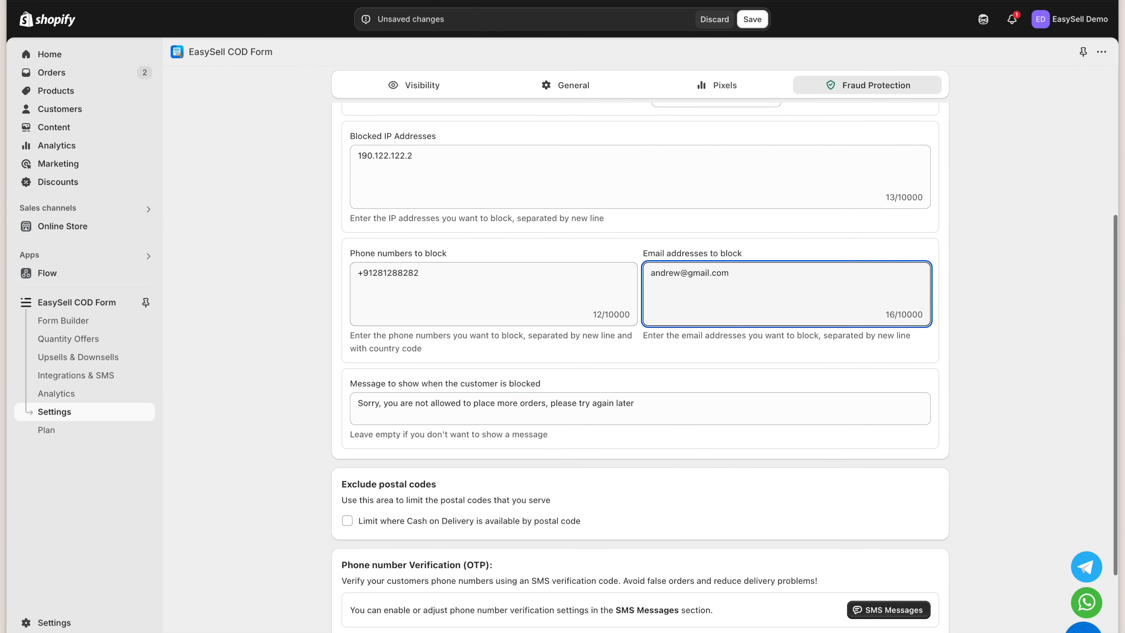
click(580, 386)
scroll(604, 437, down, 3)
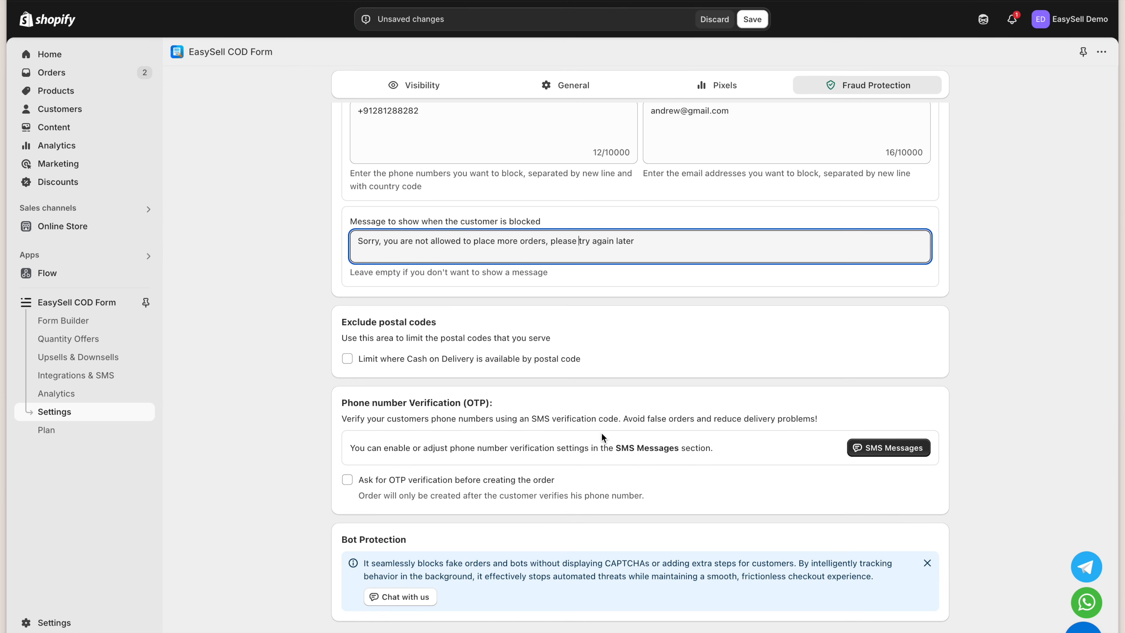
Limit Cash on Delivery by postal code in 'Allow orders (Whitelist)' mode
click(537, 362)
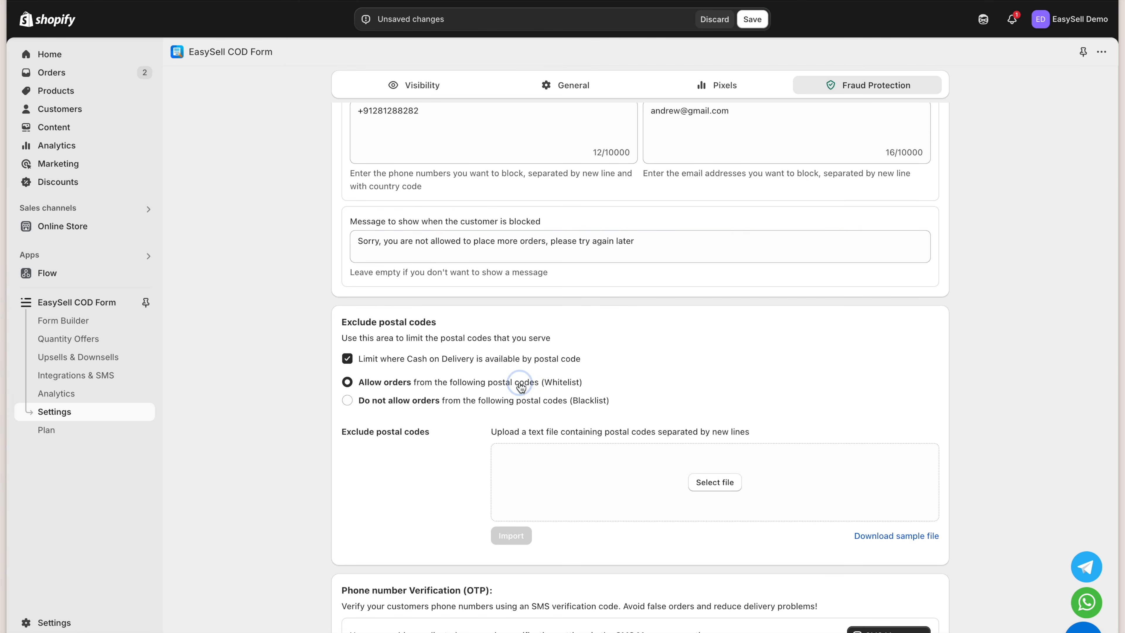
click(529, 401)
click(512, 385)
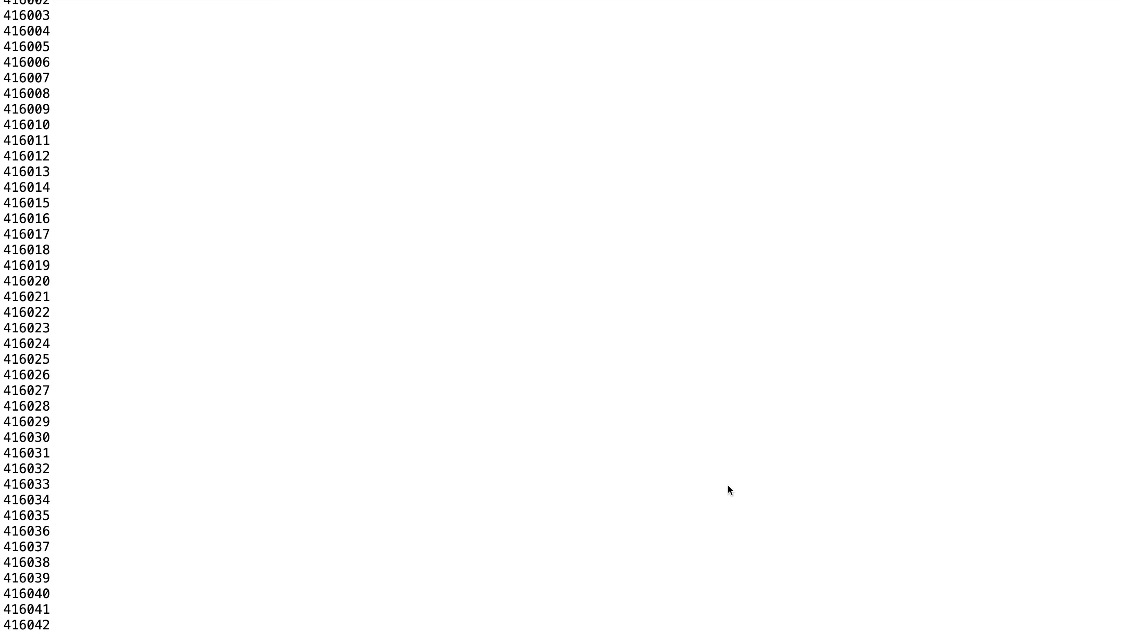
click(727, 486)
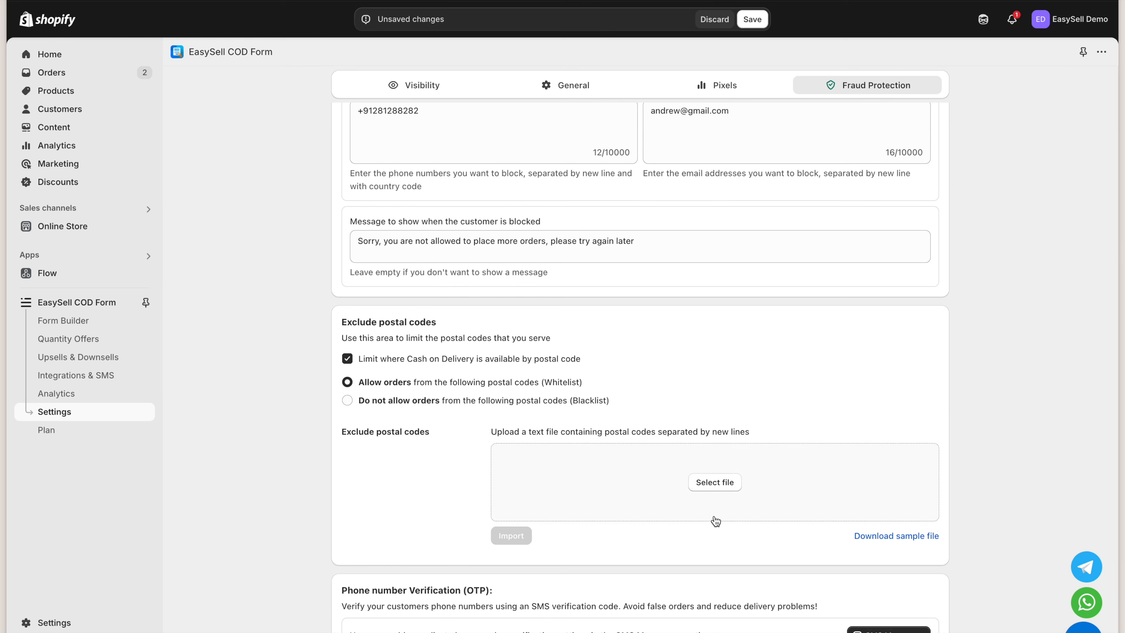
scroll(713, 520, down, 3)
click(513, 438)
scroll(552, 501, down, 2)
scroll(553, 502, down, 2)
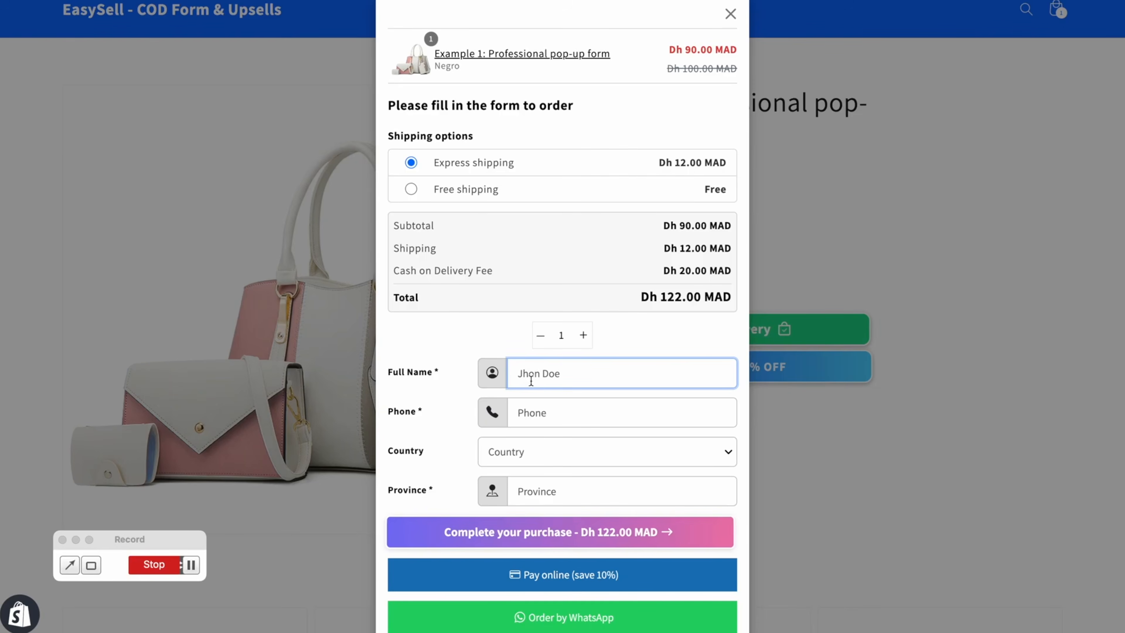
Submit the COD form with name 'test', a phone number, country India, province 'test'
text(test)
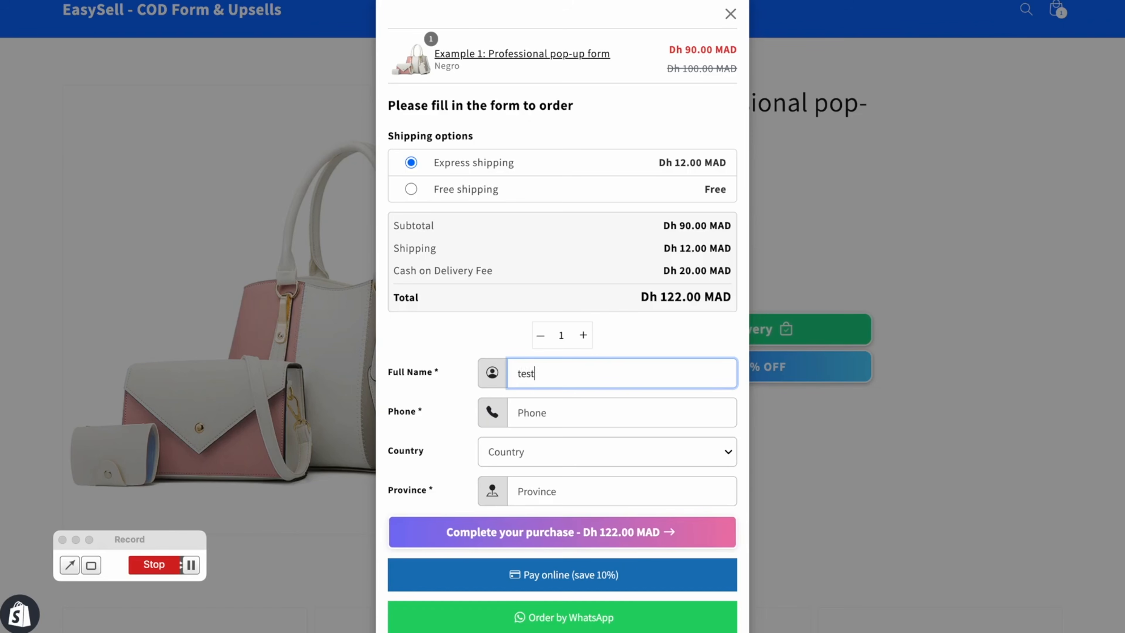
click(518, 412)
key(super+v)
text(+)
click(521, 457)
key(i)
key(n)
key(Return)
key(Tab)
text(test)
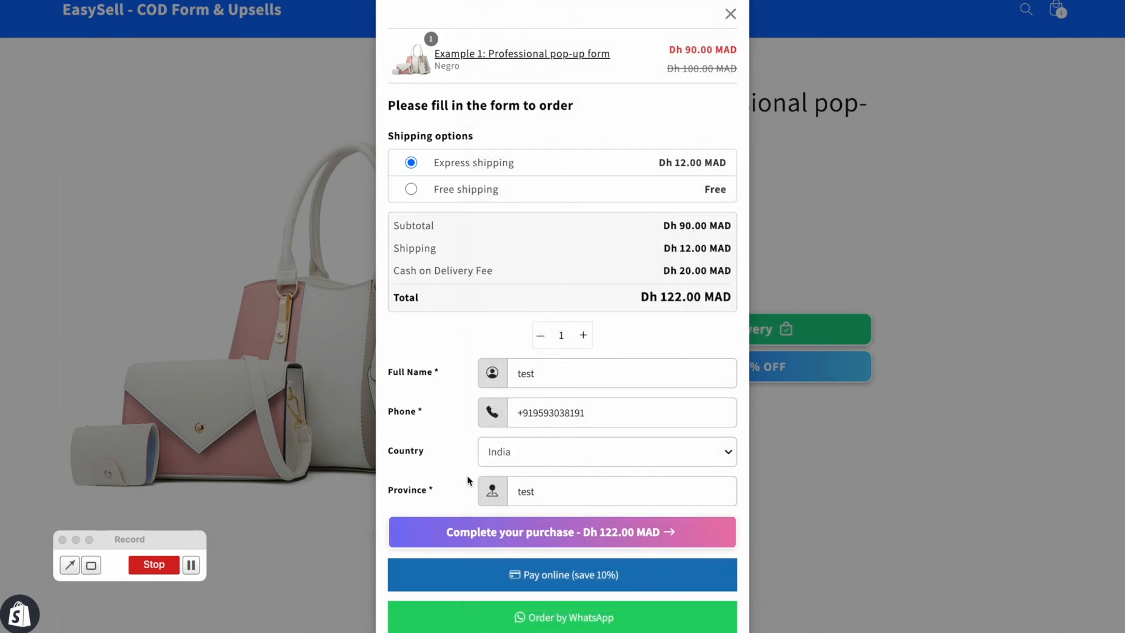
click(498, 536)
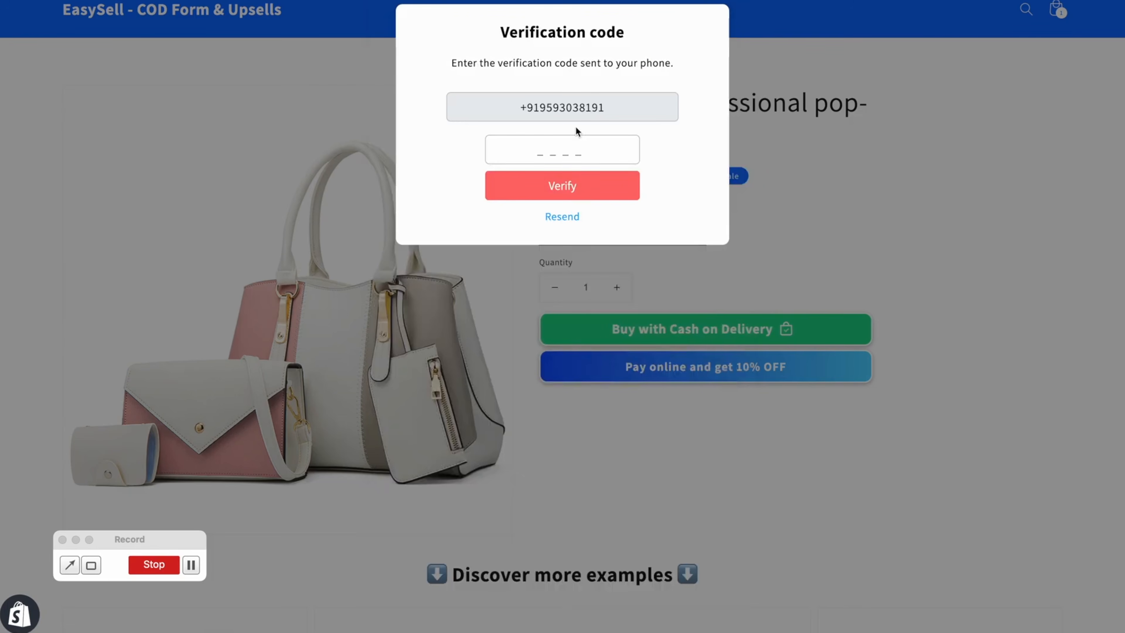
Enter the SMS verification code and verify it to confirm the order
click(574, 150)
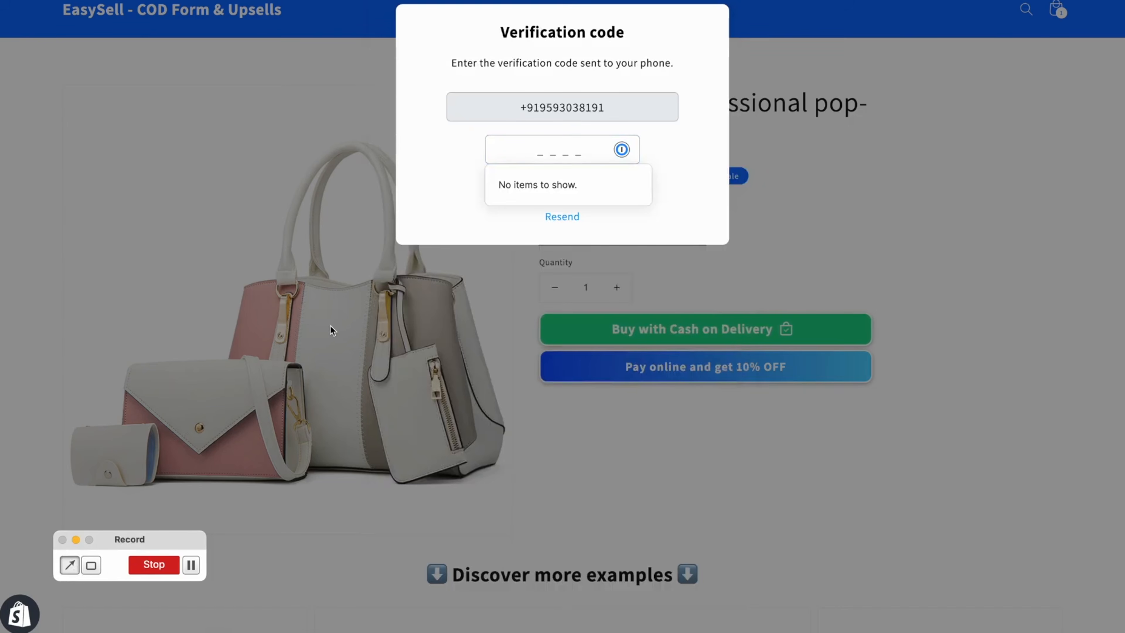
click(684, 147)
click(626, 179)
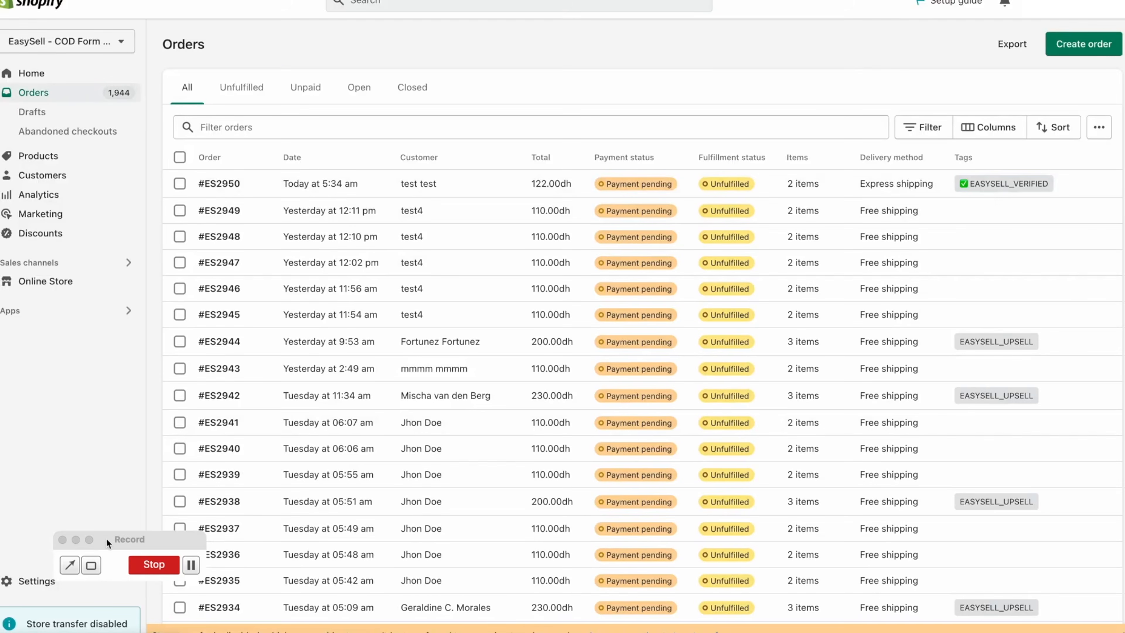
View the new EASYSELL_VERIFIED test order in the Shopify Orders list
click(69, 564)
drag(930, 276, 981, 197)
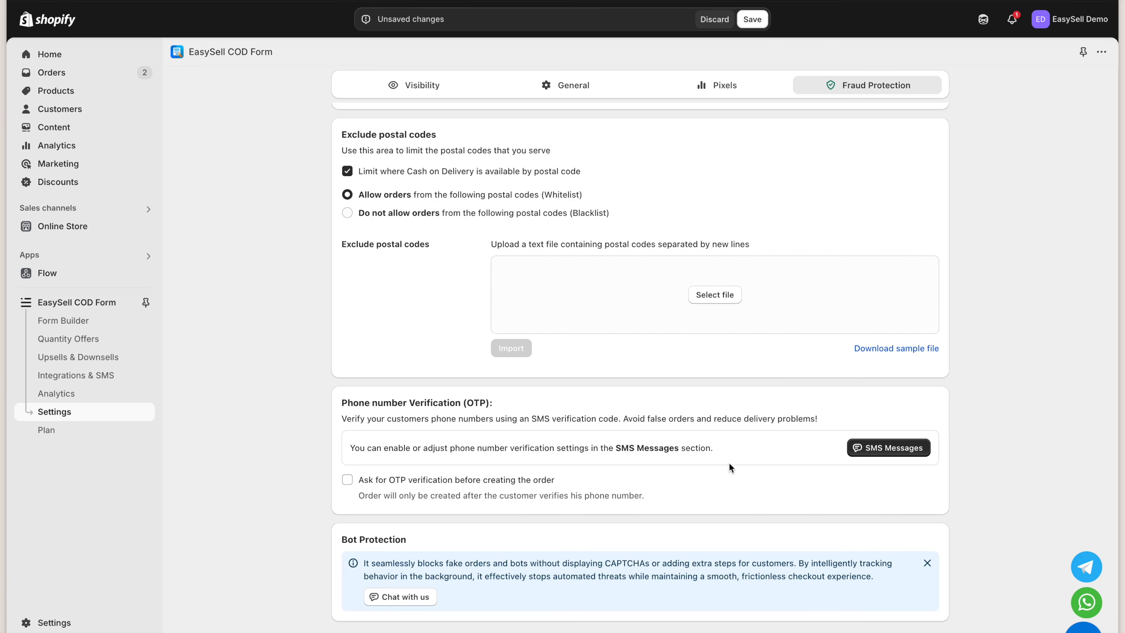
Tick OTP verification, discard the unsaved changes, and read through the SMS verification settings
click(518, 483)
click(714, 19)
click(871, 448)
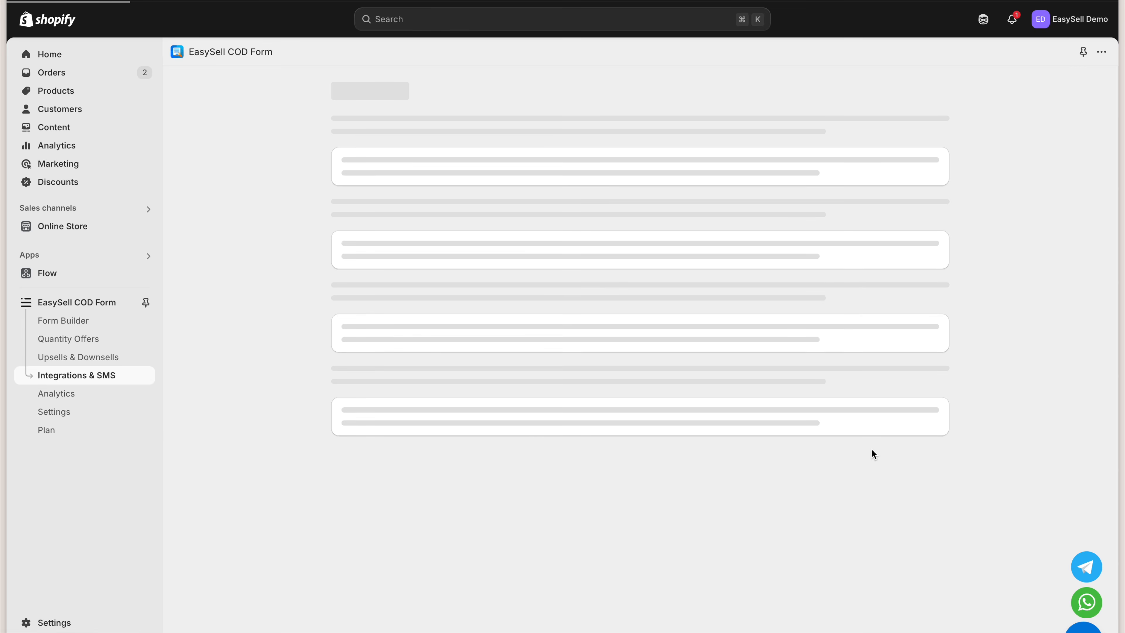
scroll(871, 447, down, 4)
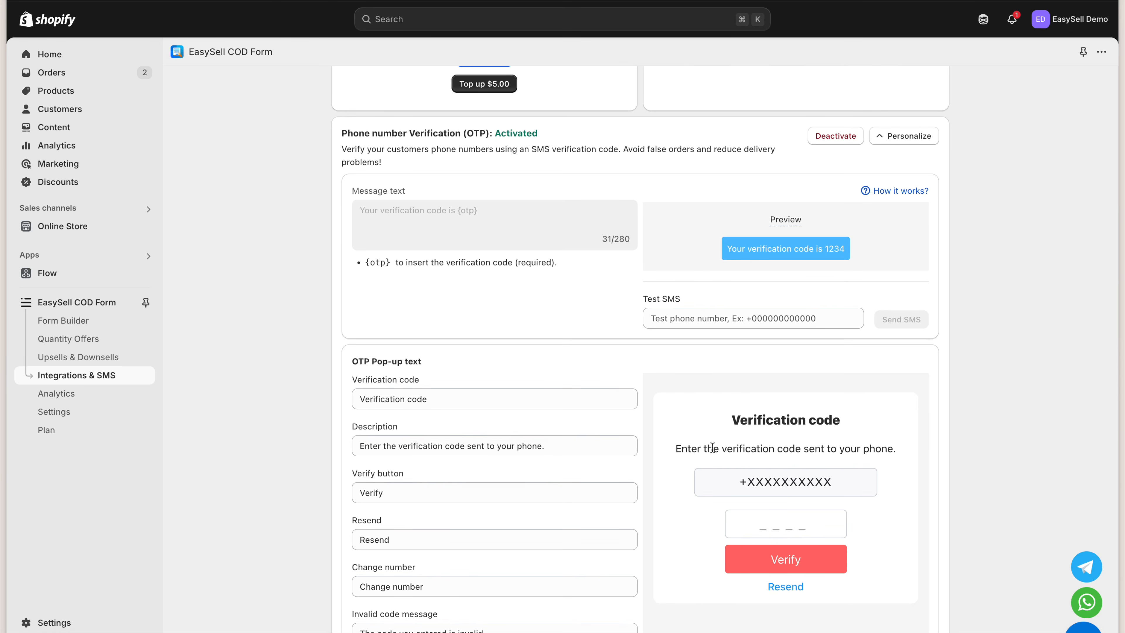
scroll(623, 480, down, 3)
scroll(620, 495, down, 3)
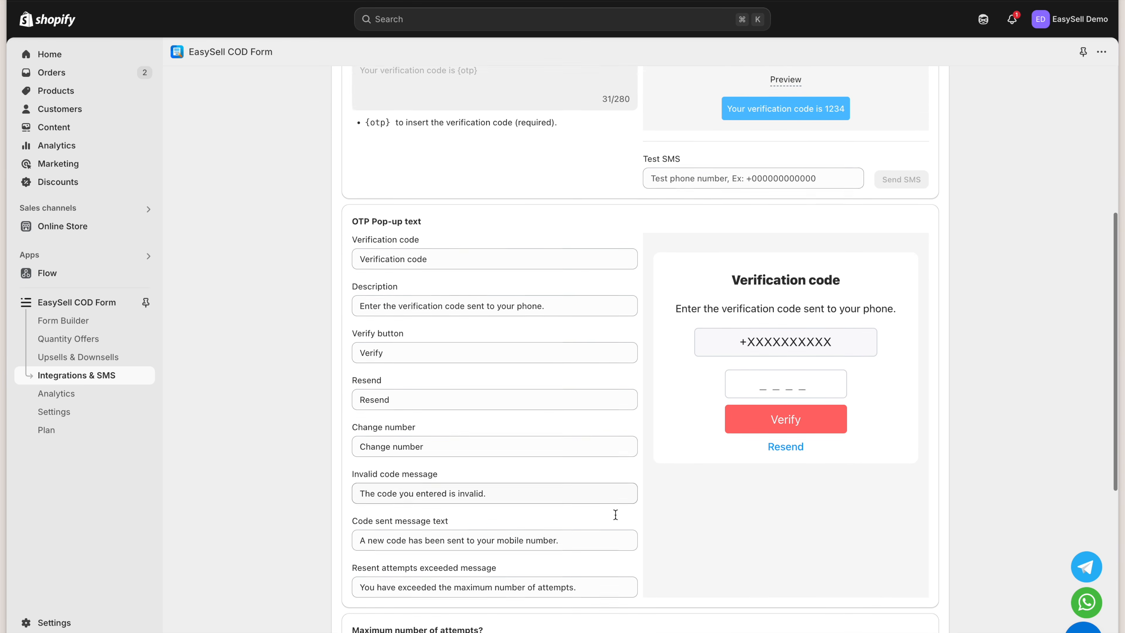
scroll(624, 557, down, 1)
scroll(624, 557, up, 1)
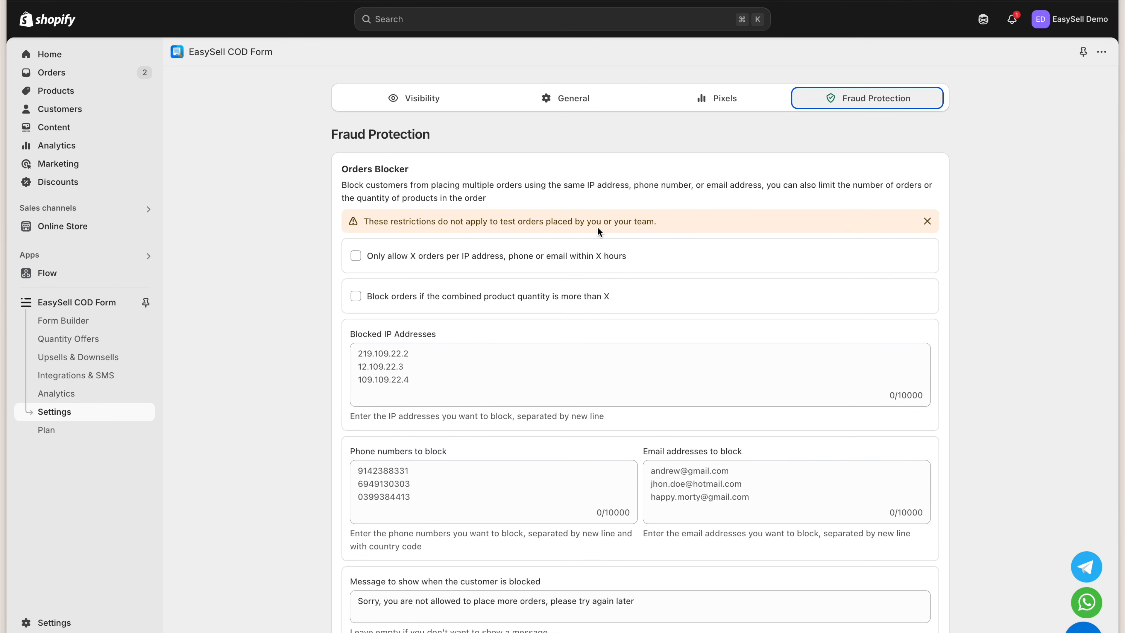
Open billing plans, cancel a Professional downgrade, and compare yearly versus monthly prices
click(83, 431)
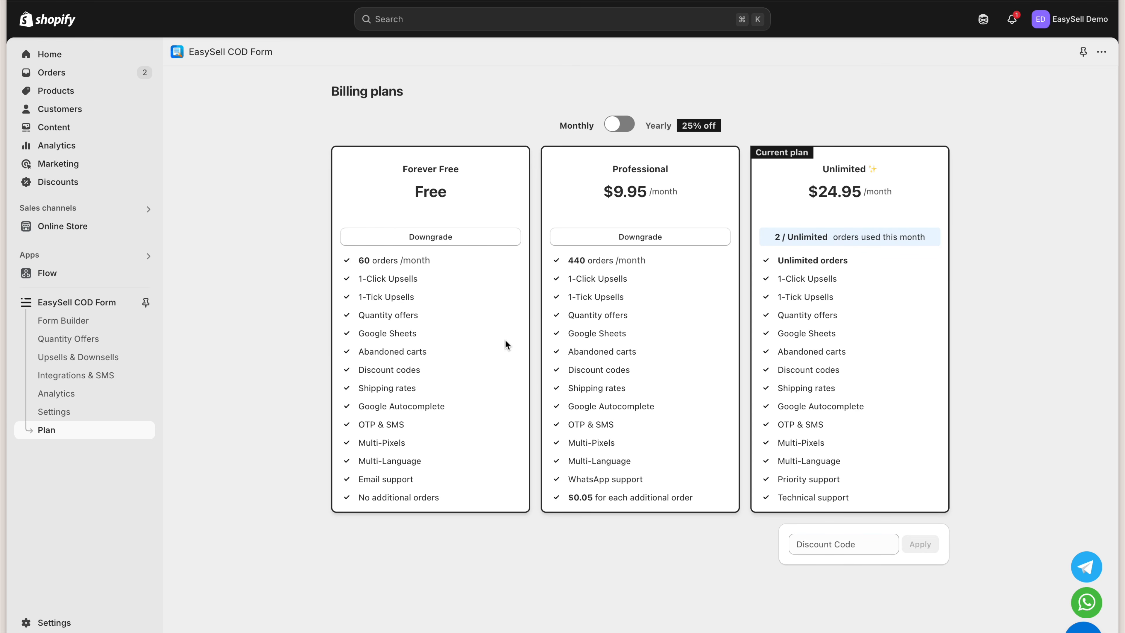
click(635, 238)
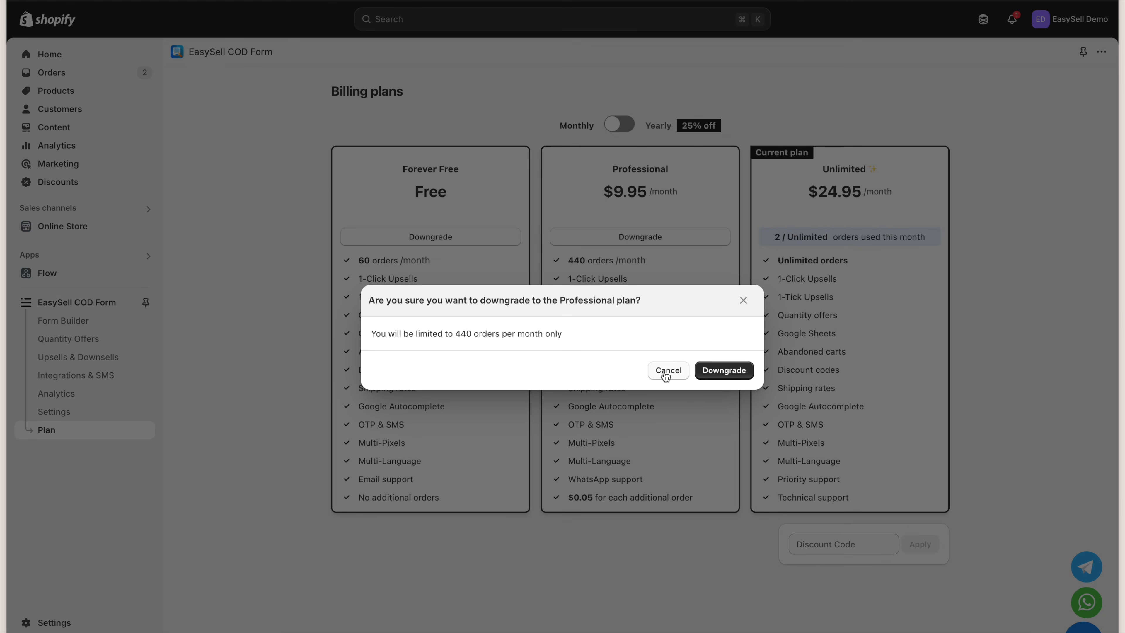
click(667, 371)
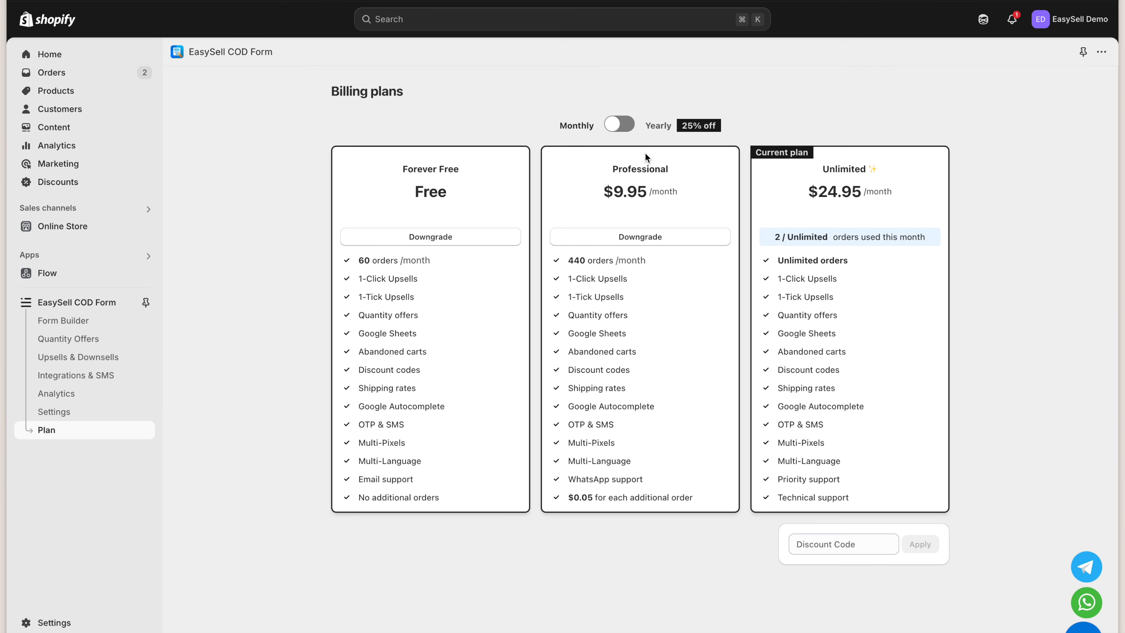
click(623, 128)
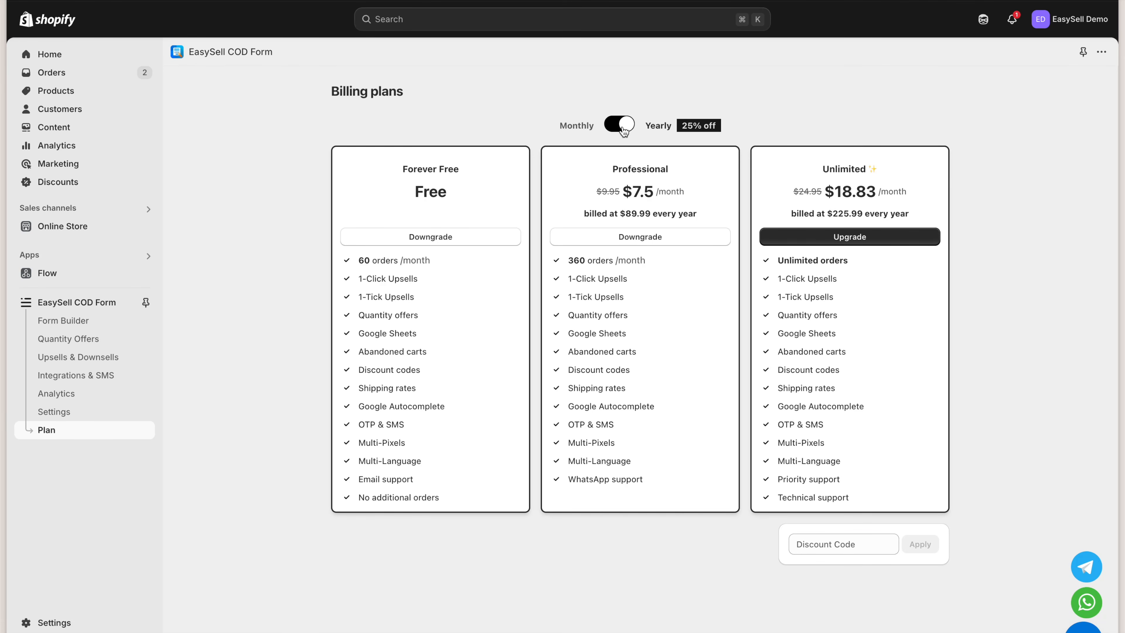
click(622, 128)
click(620, 127)
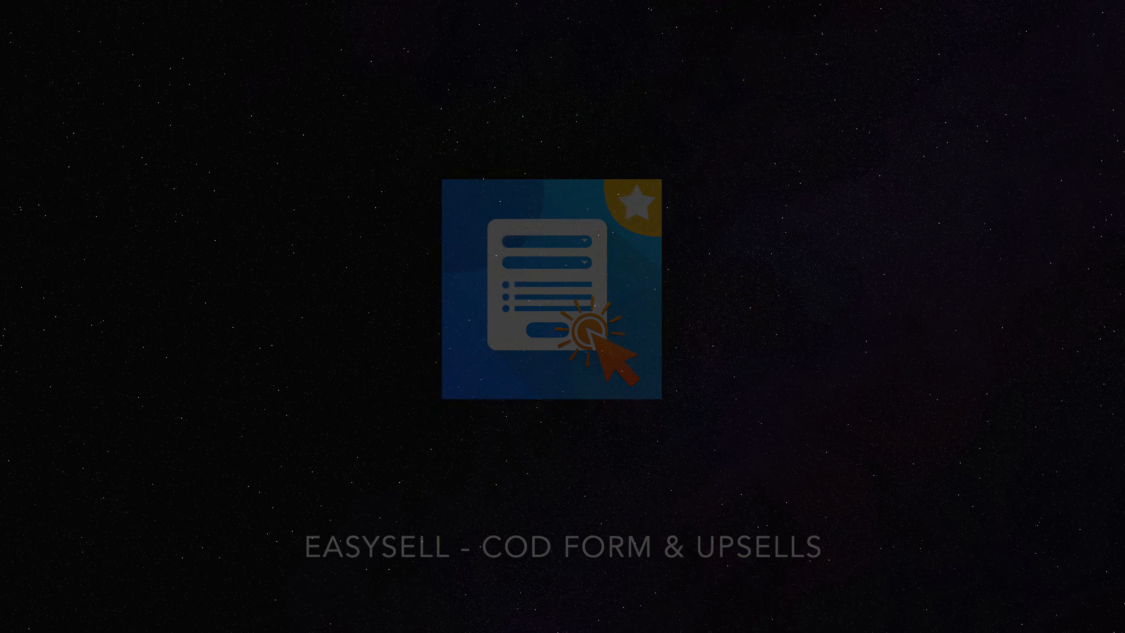